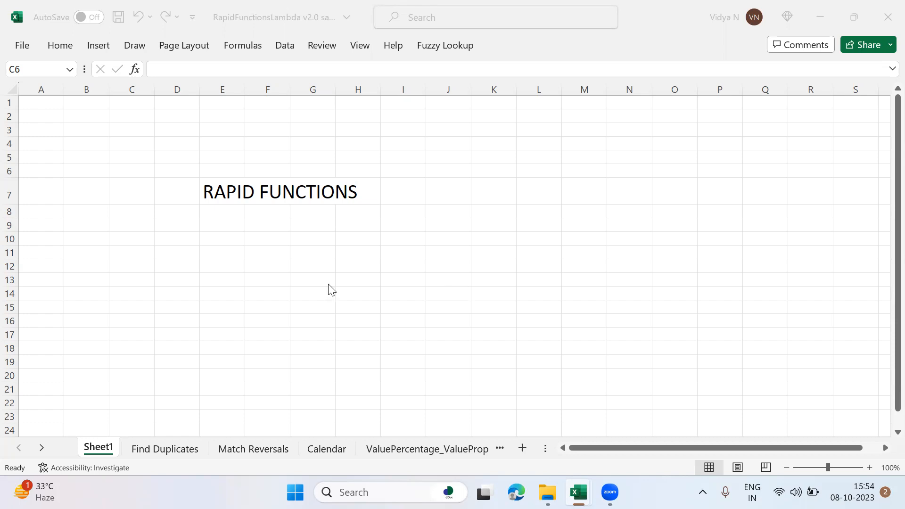
Step: Check in cell F11 of Sheet1 whether functions starting with R_ are suggested, and leave the cell empty
click(334, 269)
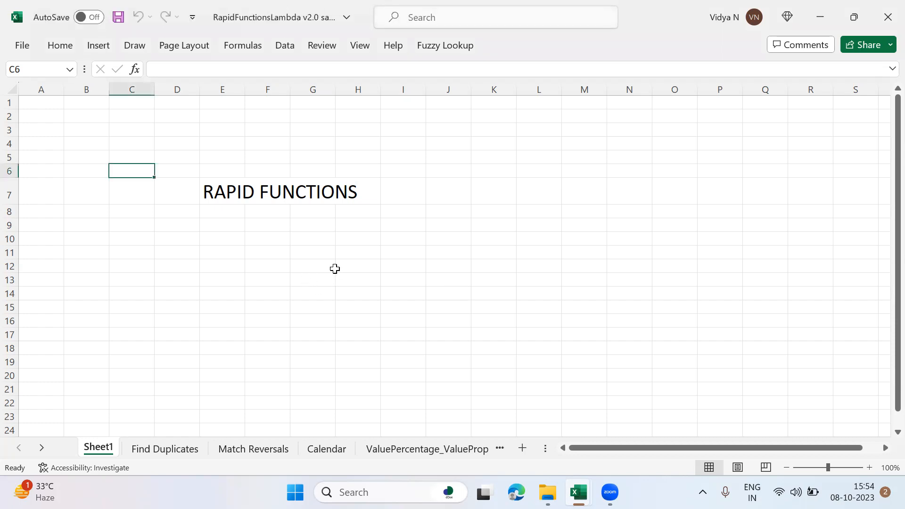
click(255, 258)
text(=R_)
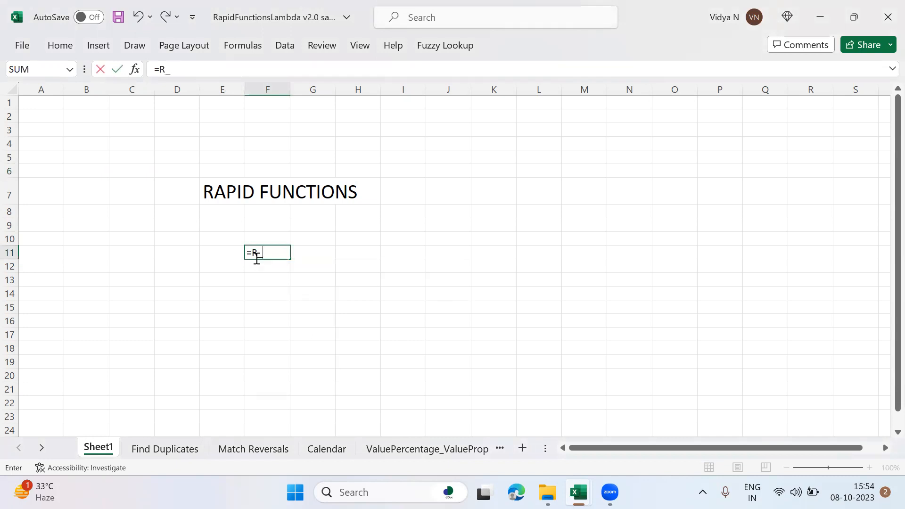
key(BackSpace)
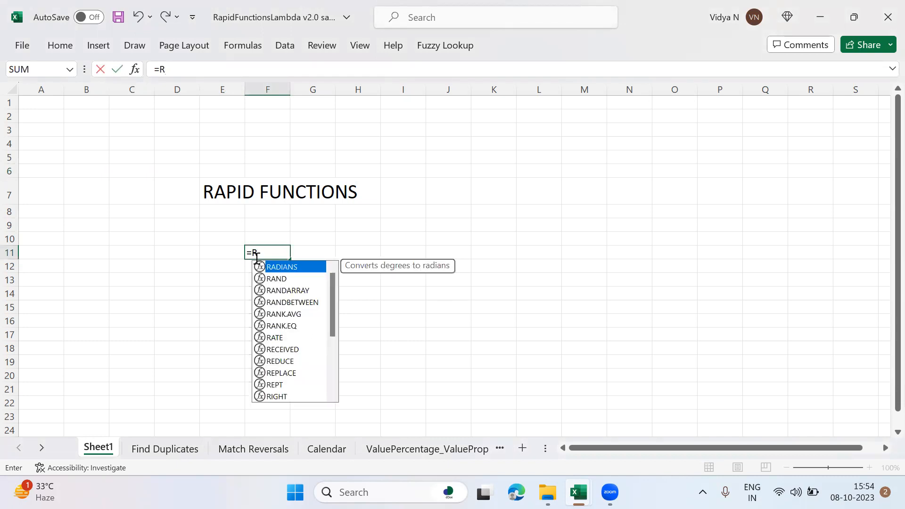
text(_)
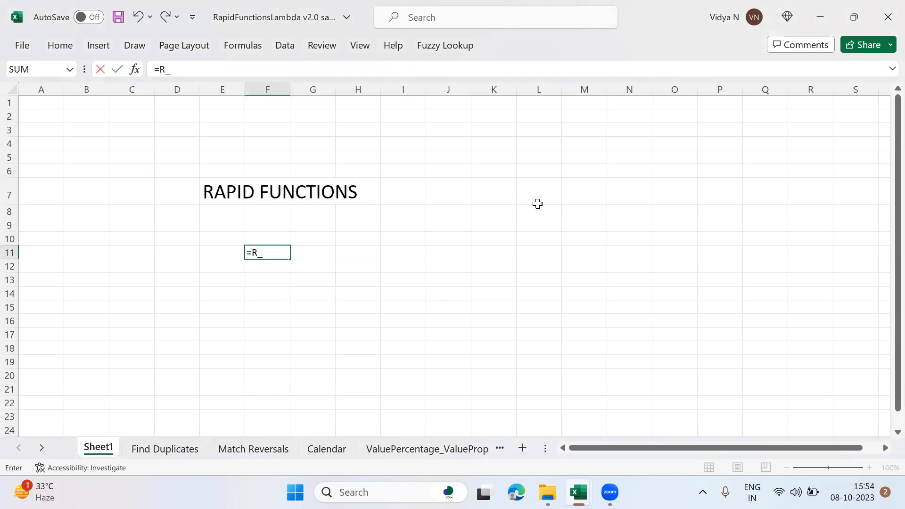
key(Escape)
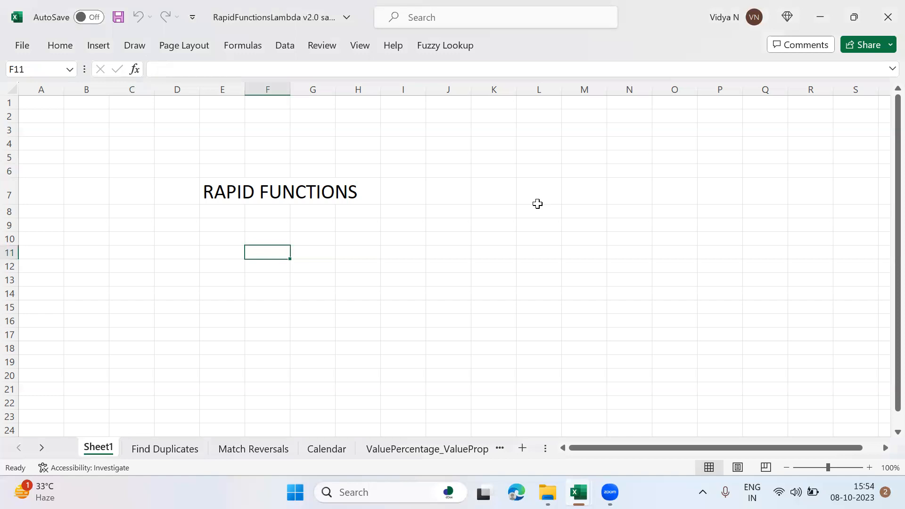
Step: Copy the RapidFunctionsCatelogue sheet from the RapidFunctionsLambda v2.0 workbook into RapidFunctionsLambda v2.0 sample.xlsx before Sheet1, and hide the copied sheet
mouse_move(579, 493)
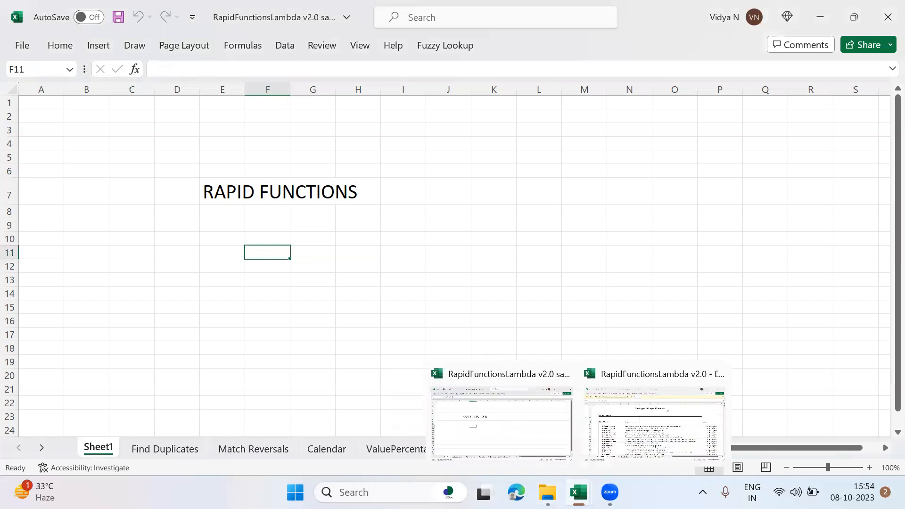
click(639, 445)
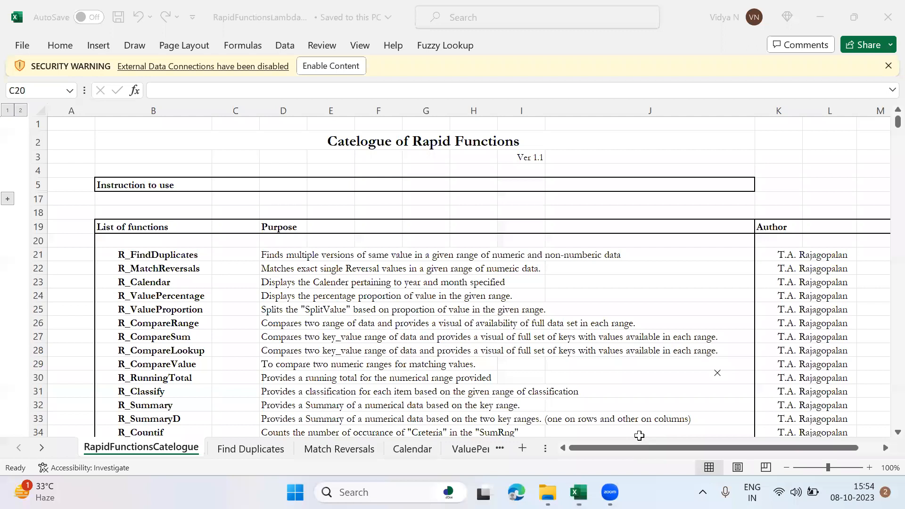
right_click(151, 447)
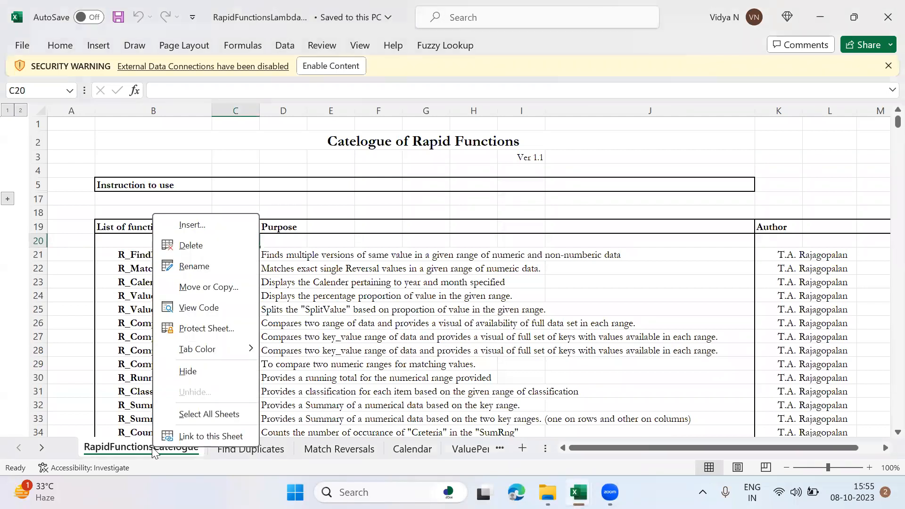
click(205, 292)
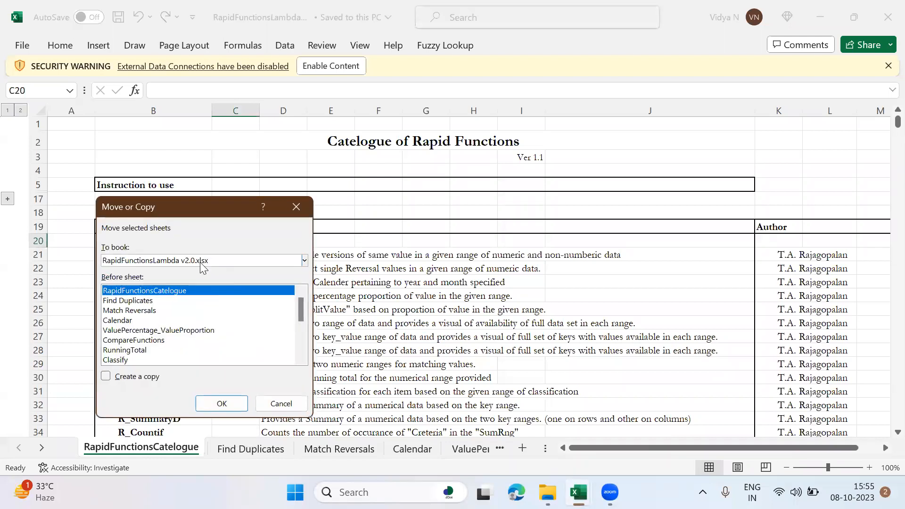
click(202, 262)
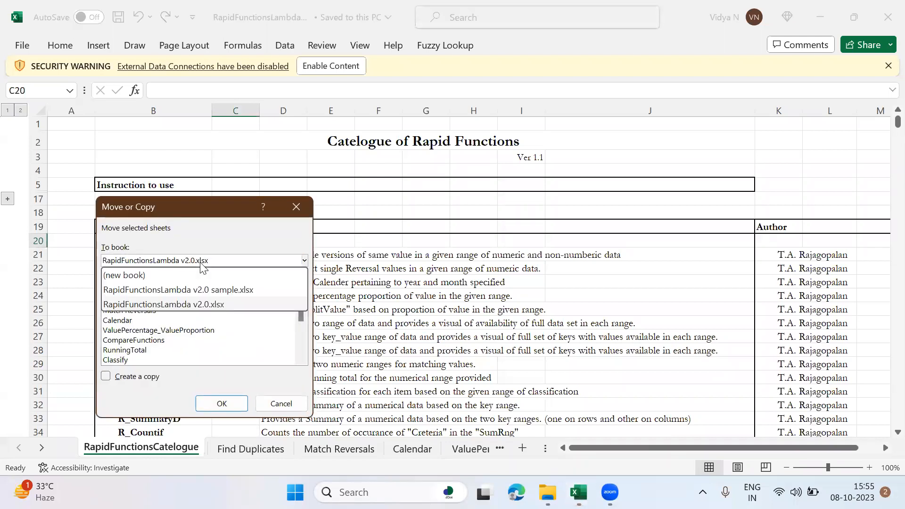
click(201, 290)
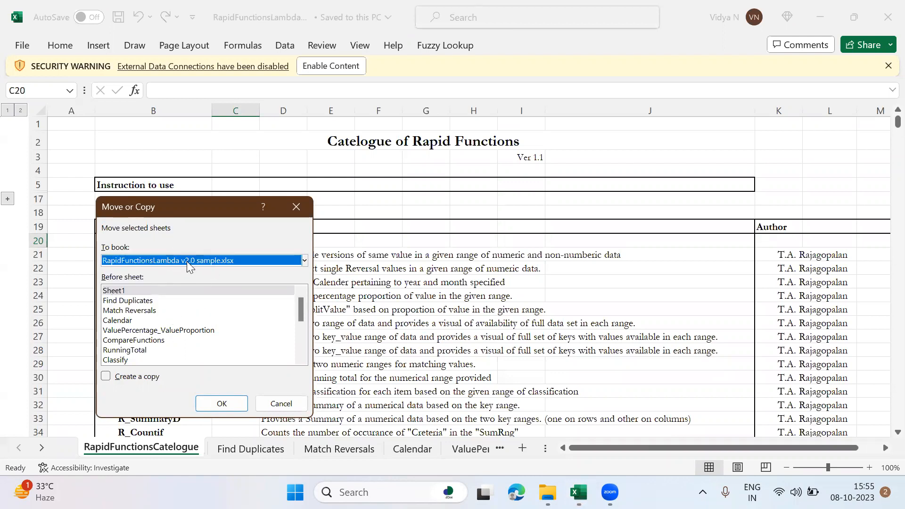
click(125, 378)
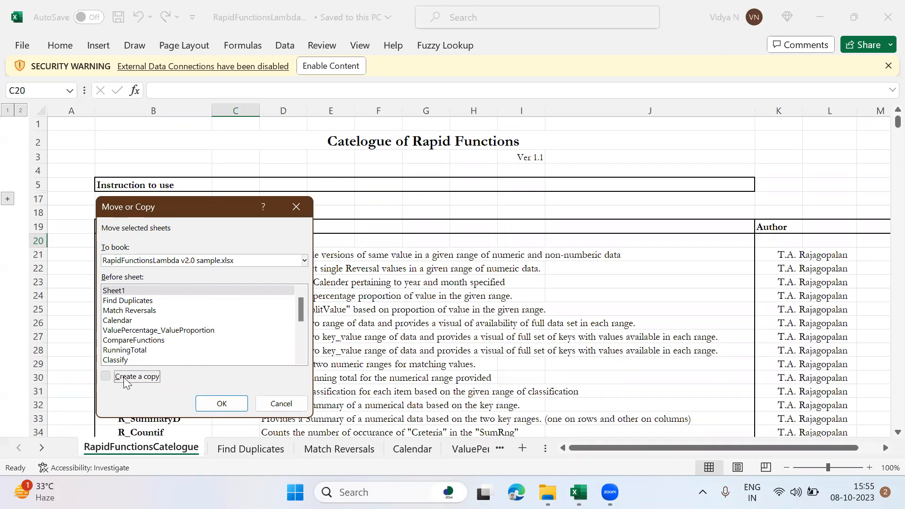
click(216, 406)
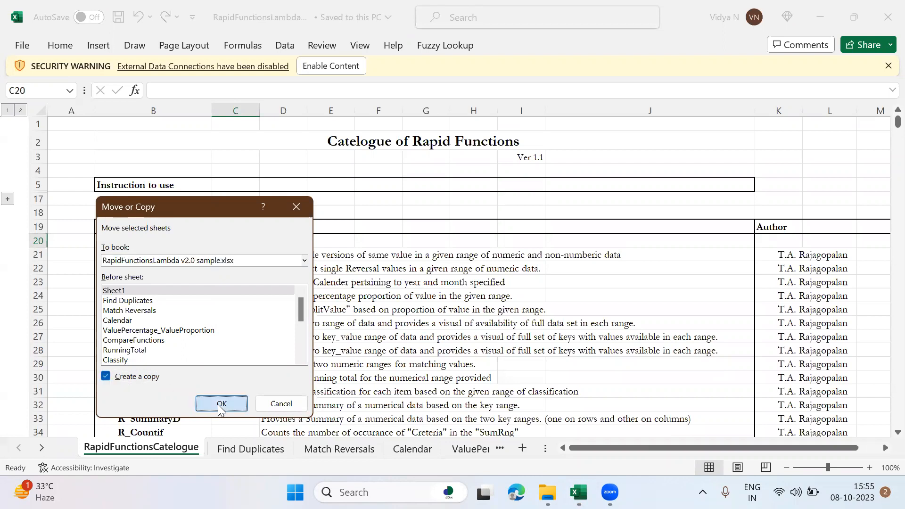
right_click(155, 447)
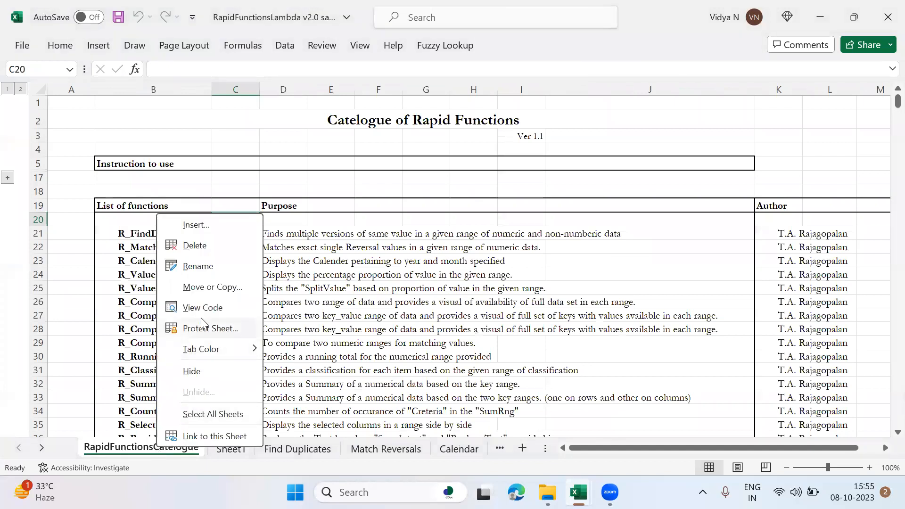
click(208, 375)
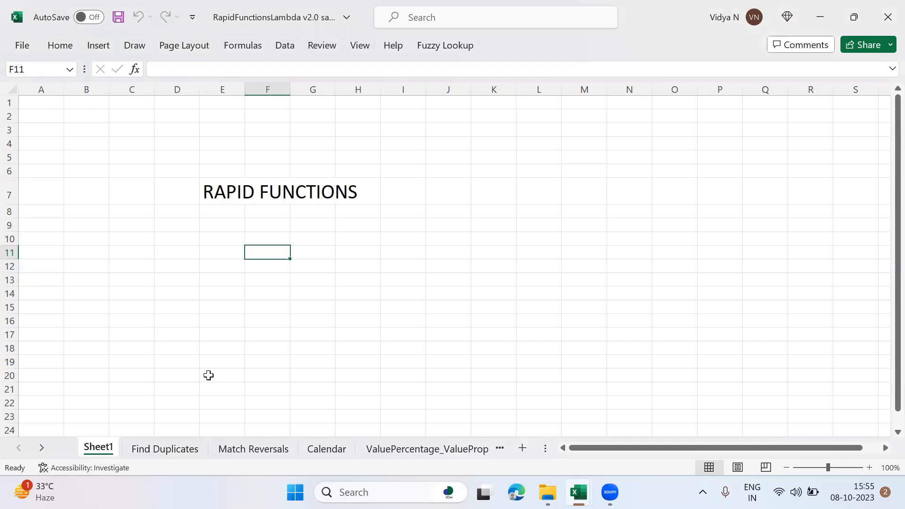
Step: Browse the suggested functions starting with R_ in cell F11 of Sheet1, and leave the cell empty
text(=R_)
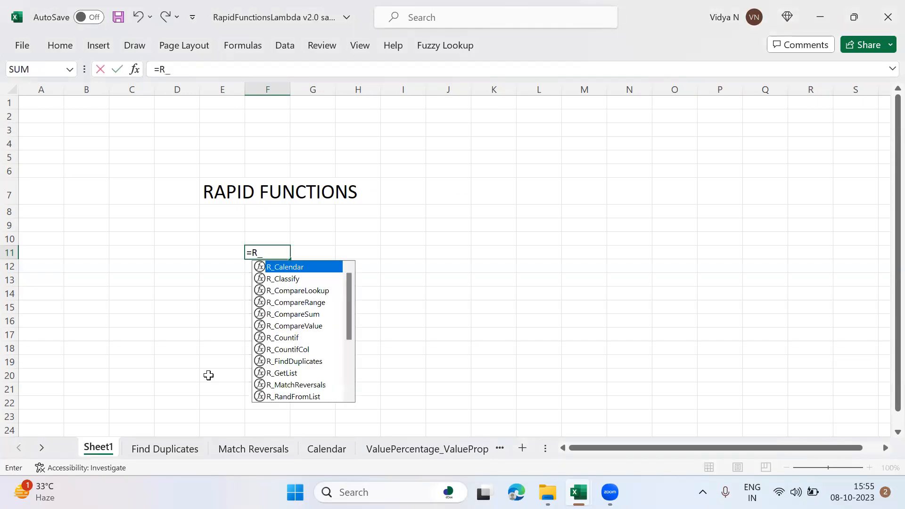
key(Down)
key(Down)
key(Down)
key(Down)
key(Down)
key(Down)
key(Down)
key(Down)
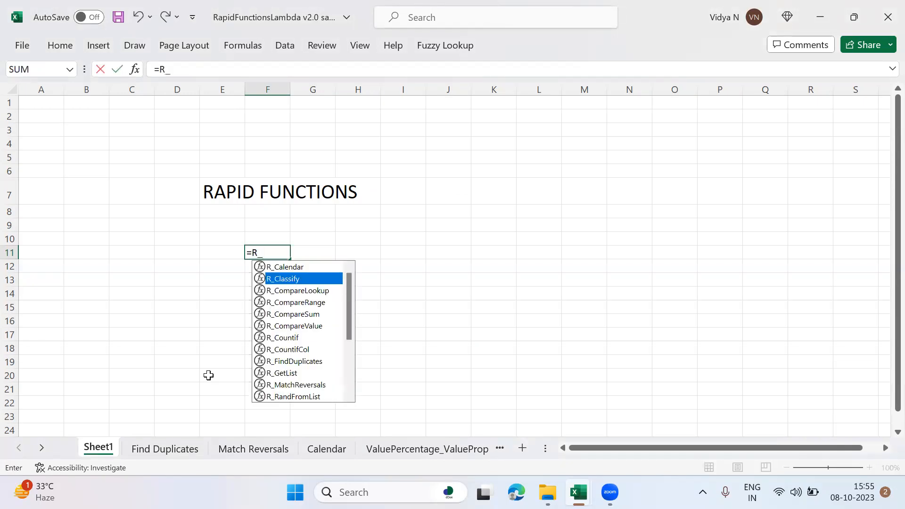
key(Down)
key(Down)
key(Down)
key(Down)
key(Down)
key(Down)
key(Down)
key(Down)
key(Down)
key(Down)
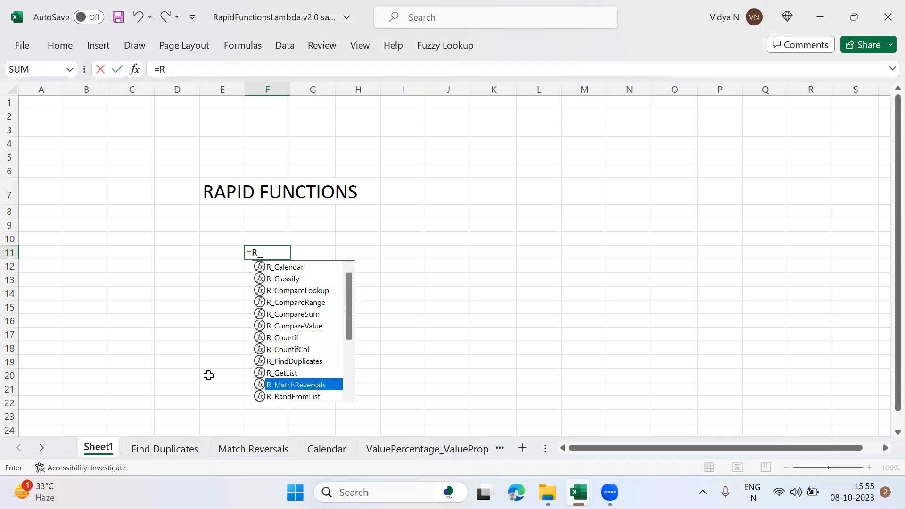
key(Down)
key(Down)
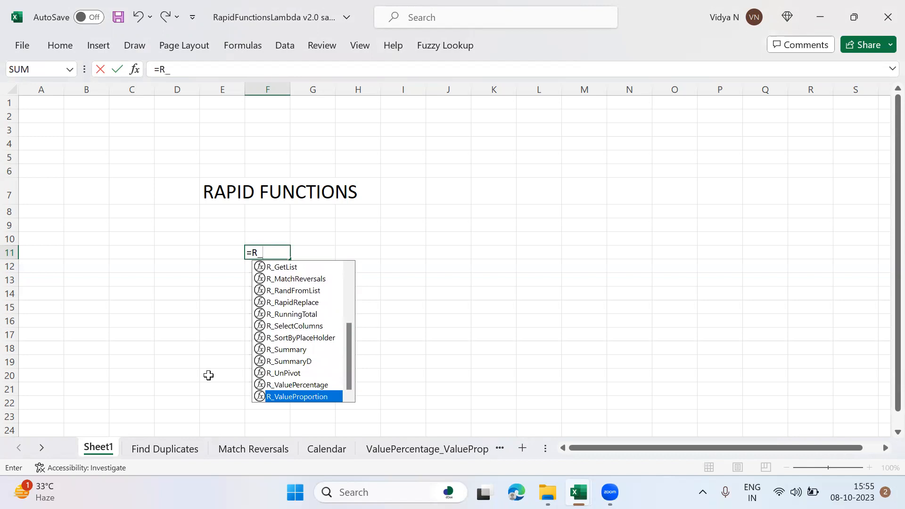
key(Up)
key(Up)
key(Up)
key(Up)
key(Up)
key(Up)
key(Up)
key(Up)
key(Up)
key(Up)
key(Up)
key(Up)
key(Up)
key(Up)
key(Up)
key(Up)
key(Up)
key(Up)
key(Up)
key(Up)
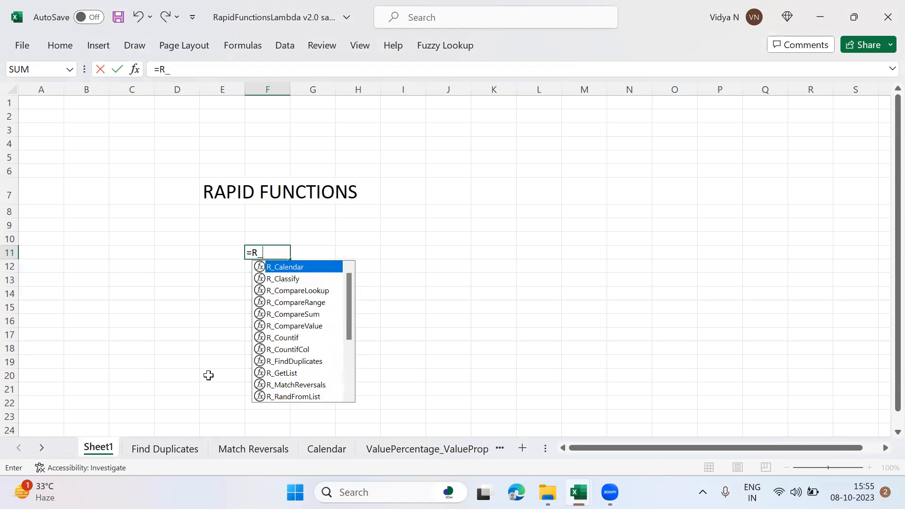
key(Escape)
key(Escape)
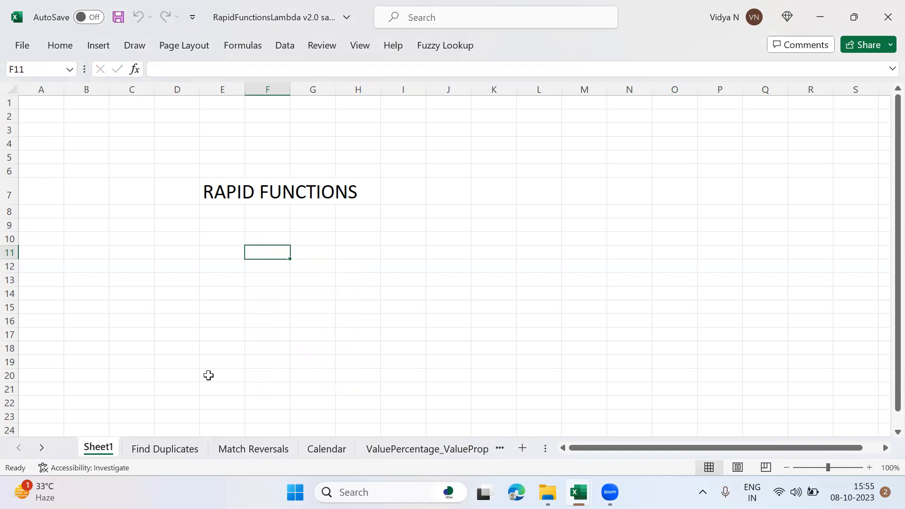
Step: On the Find Duplicates sheet, start an R_FindDuplicates formula in cell N5 under Duplicates Check
click(176, 446)
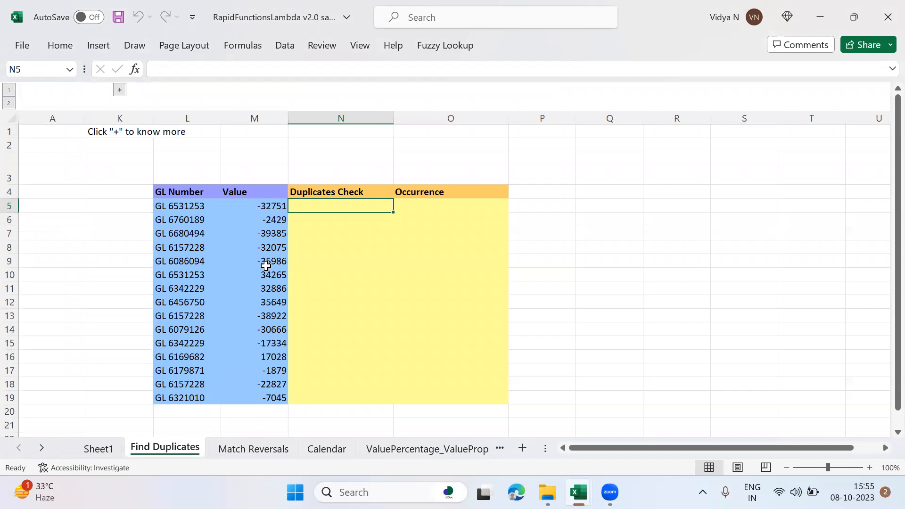
click(181, 205)
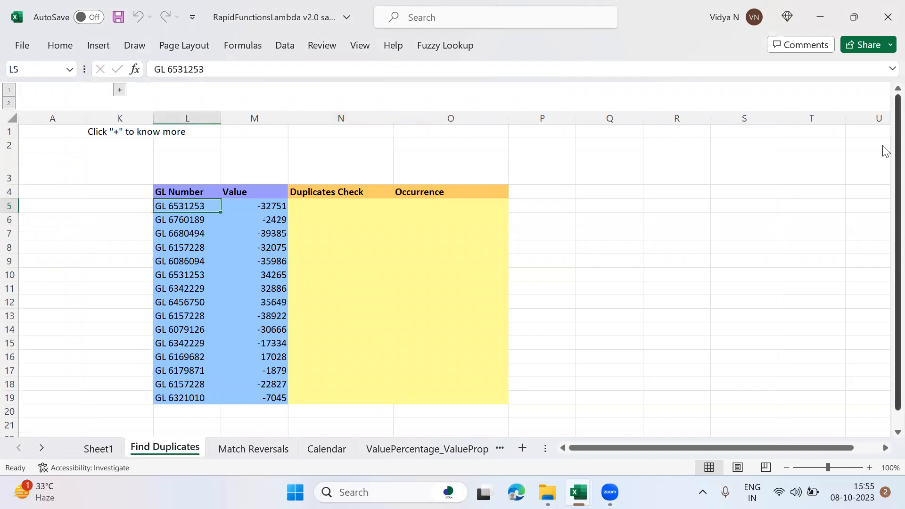
key(ctrl+shift+Down)
key(Right)
key(Right)
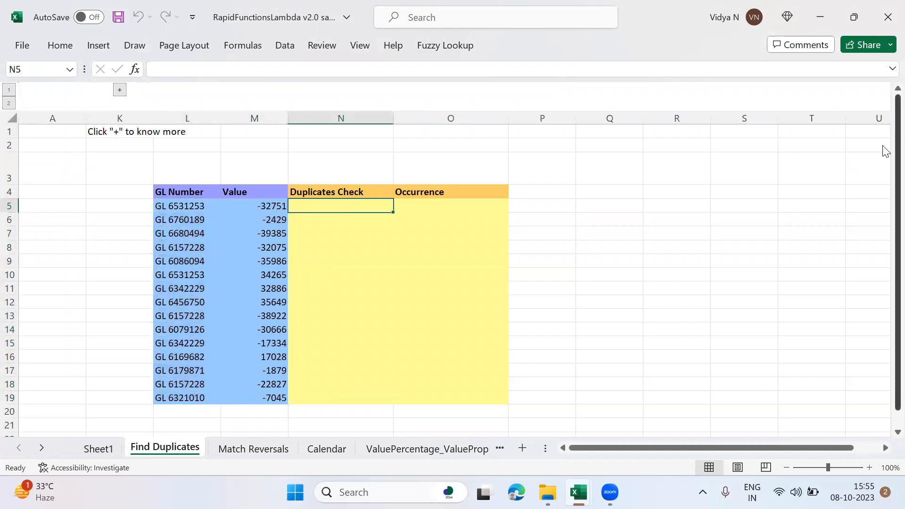
text(=)
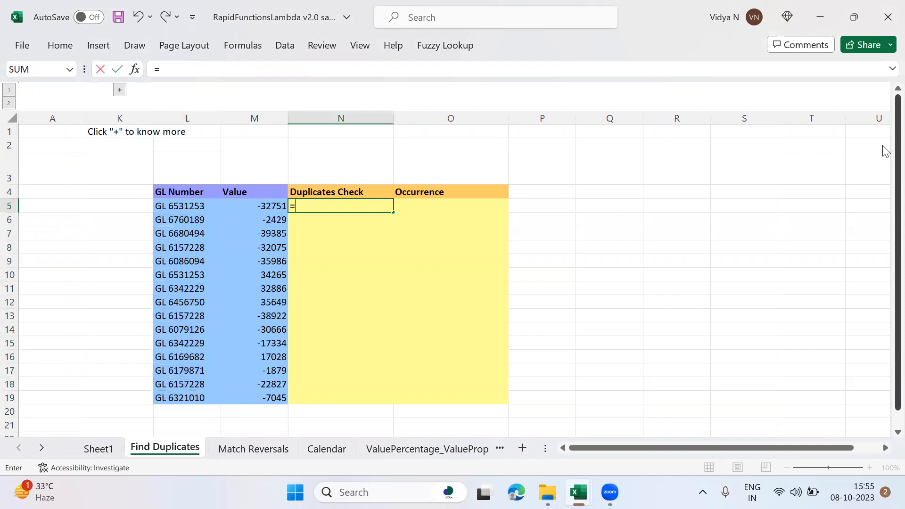
text(R_Du)
key(BackSpace)
key(BackSpace)
text(D)
key(BackSpace)
text(Fin)
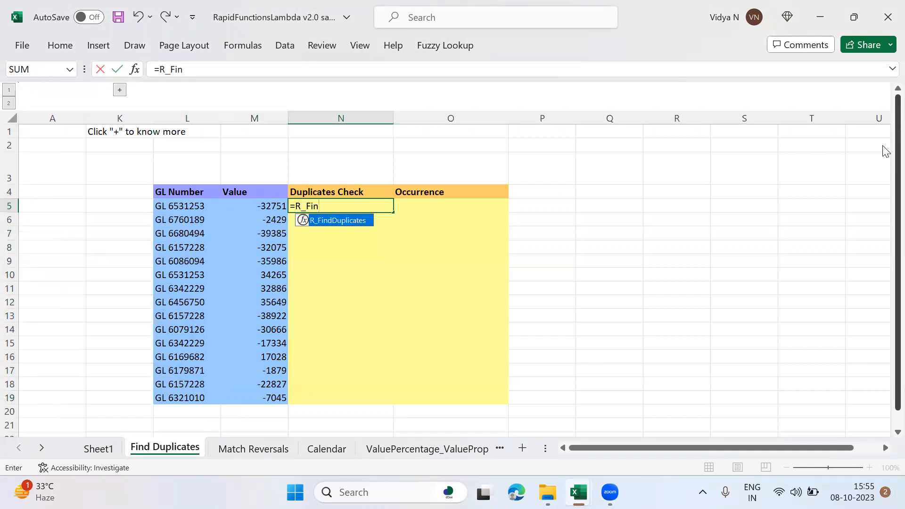
key(Tab)
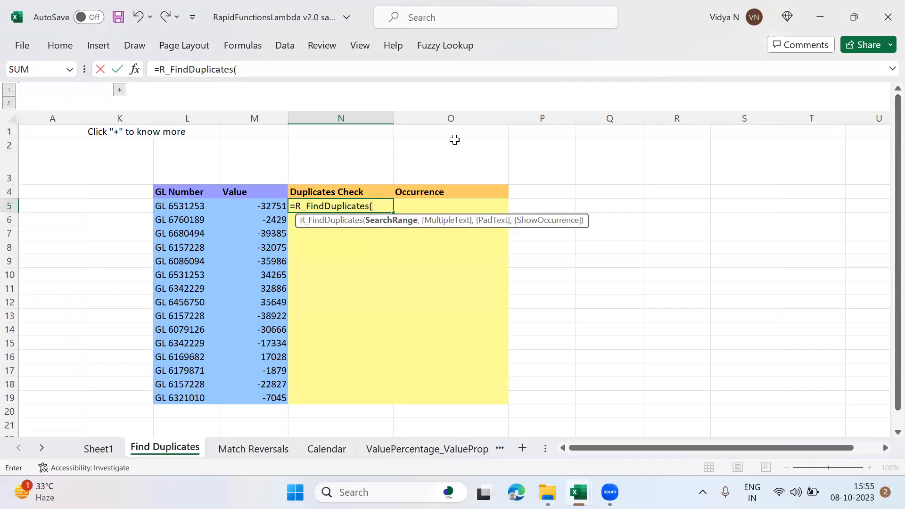
Step: Complete the N5 formula with L5:L19 as SearchRange and "Duplicates" as MultipleText
click(200, 211)
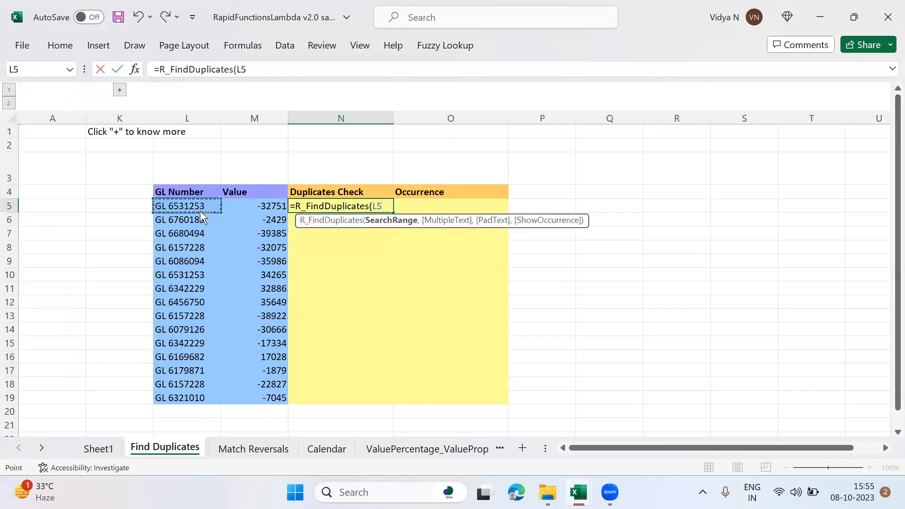
key(ctrl+shift+Down)
text(,)
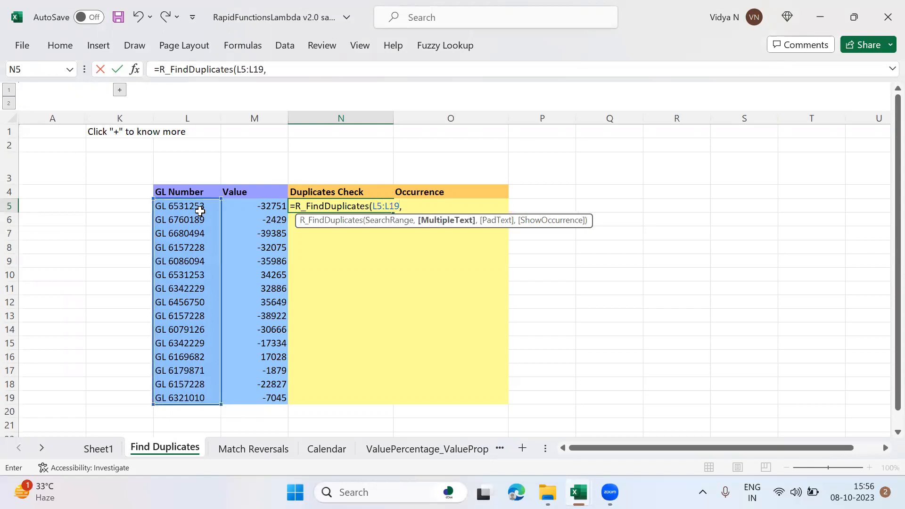
text("Duplicates")
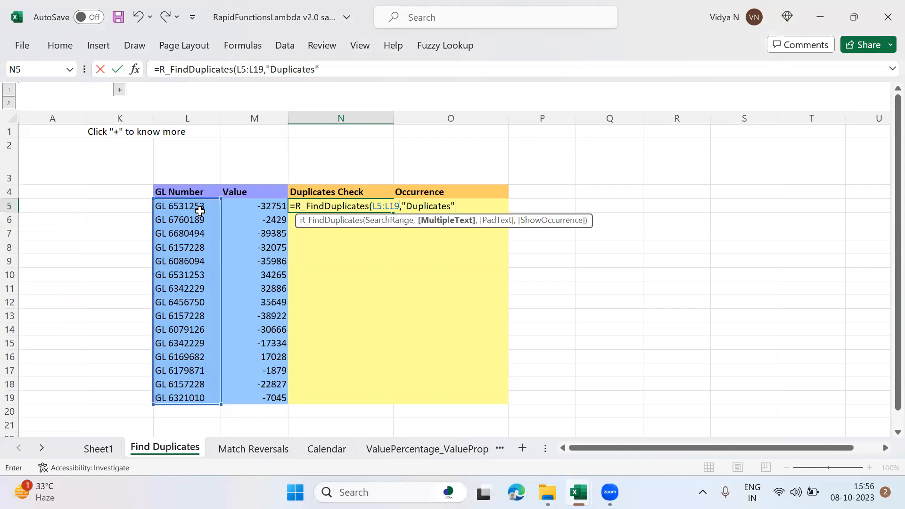
text())
key(ctrl+Return)
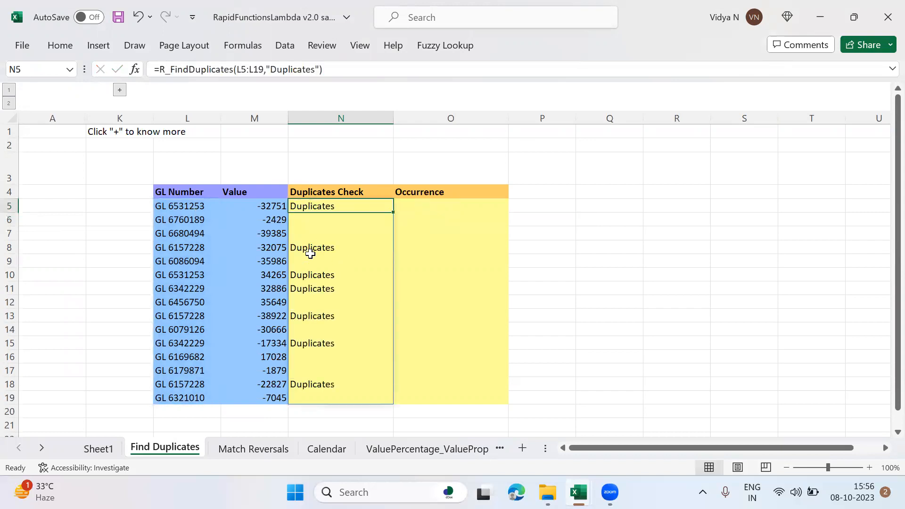
Step: Examine the GL numbers in L5, L8 and L10 against the Duplicates Check column
click(193, 206)
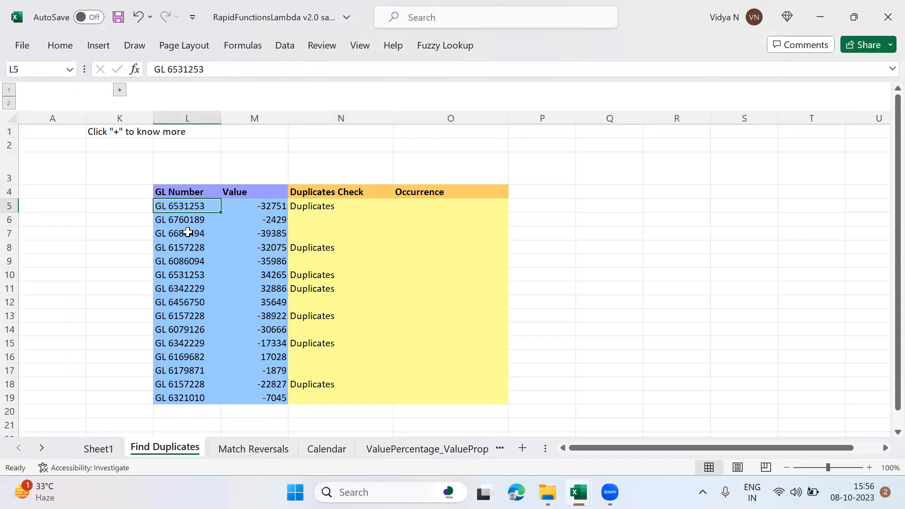
click(186, 249)
click(186, 275)
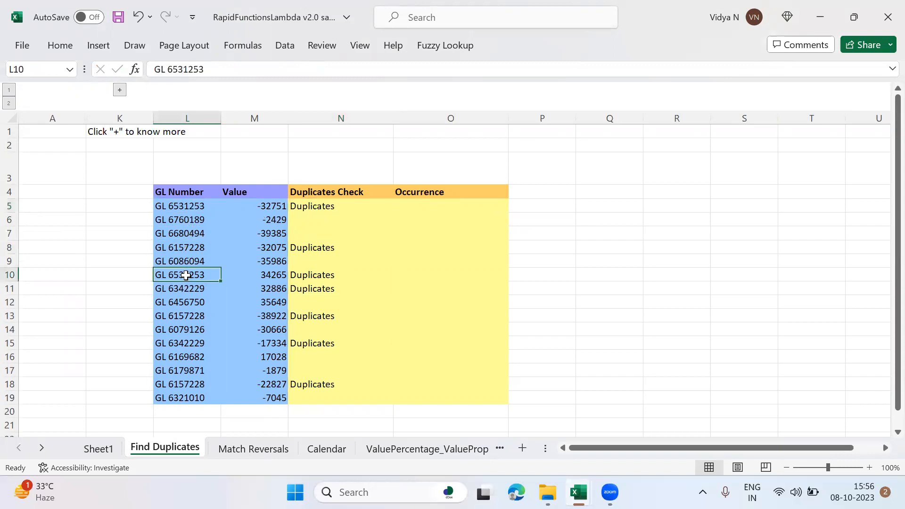
Step: In the N5 formula, remove "Duplicates" so that the MultipleText argument is left empty
click(337, 210)
click(273, 69)
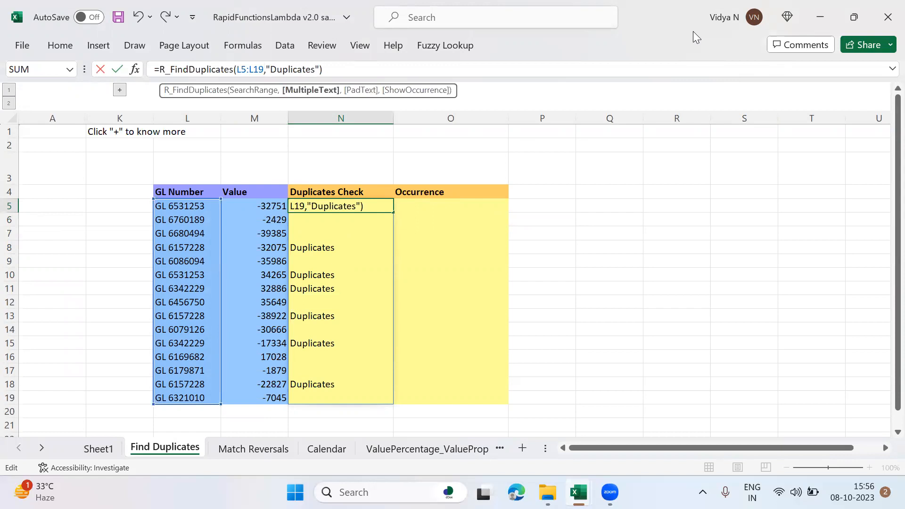
key(shift+Right)
key(shift+Right)
key(shift+Right)
key(shift+Right)
key(shift+Right)
key(shift+Right)
key(shift+Right)
key(shift+Right)
key(shift+Right)
key(shift+Right)
key(shift+Right)
key(shift+Right)
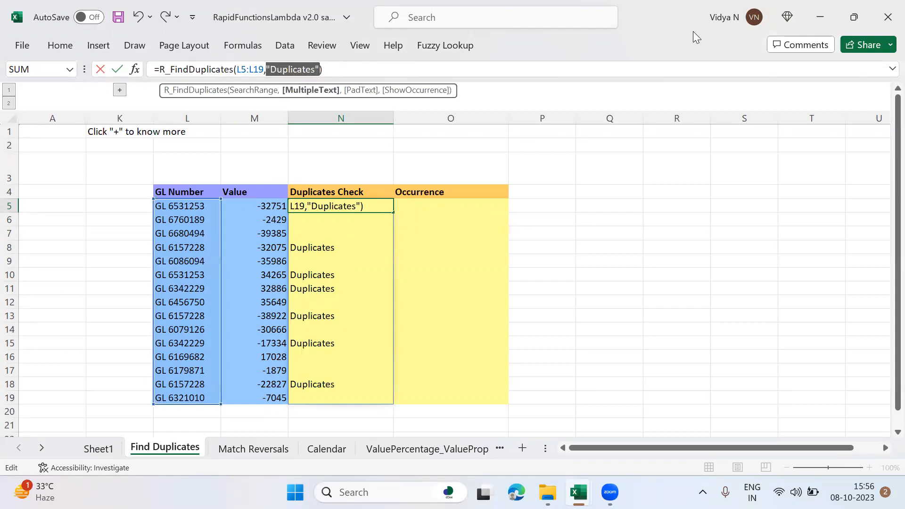
text(,)
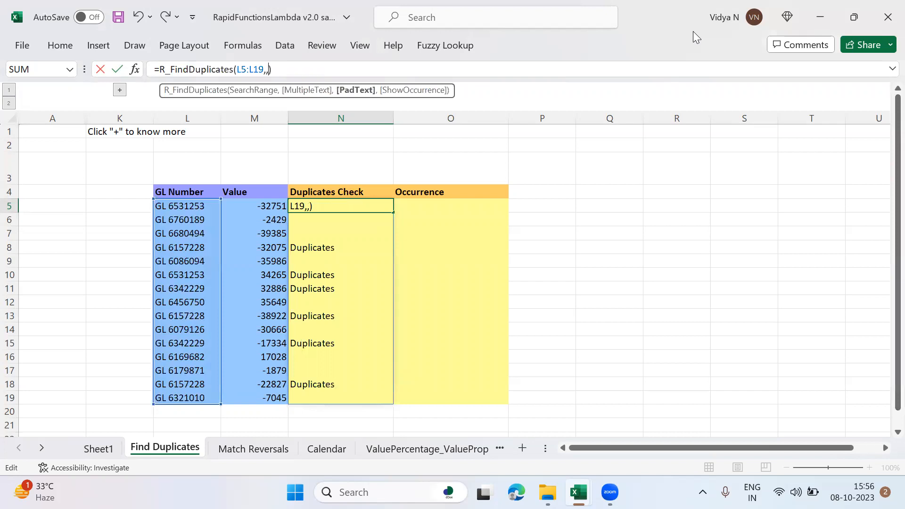
text(" times",)
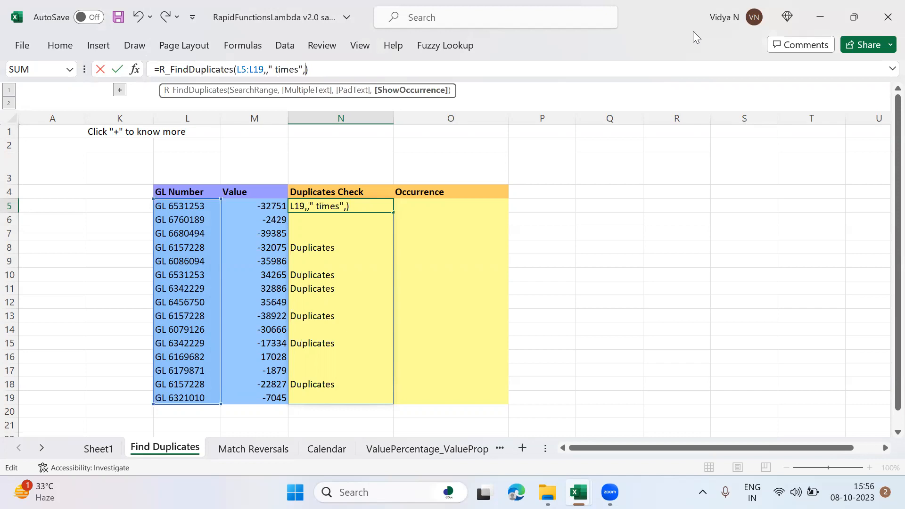
text(true)
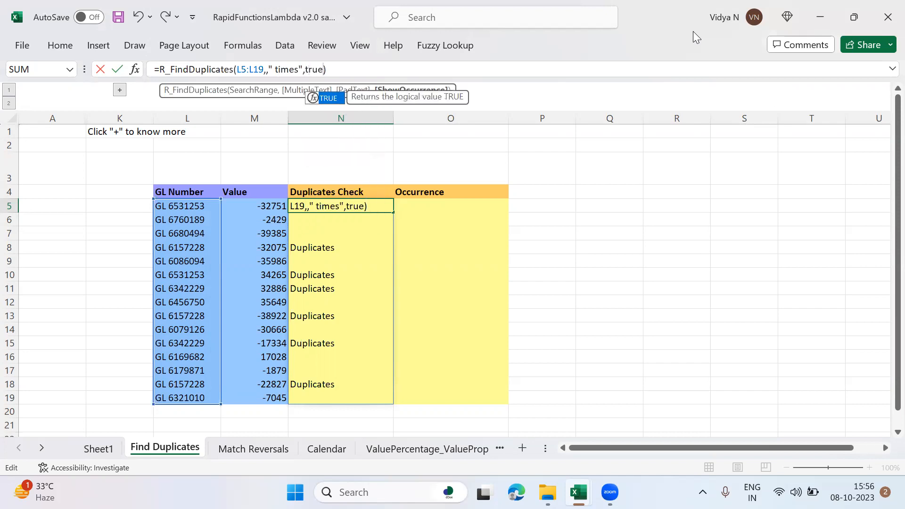
text())
Step: Finish the N5 formula with " times" as PadText and TRUE as ShowOccurrence
key(Return)
key(Up)
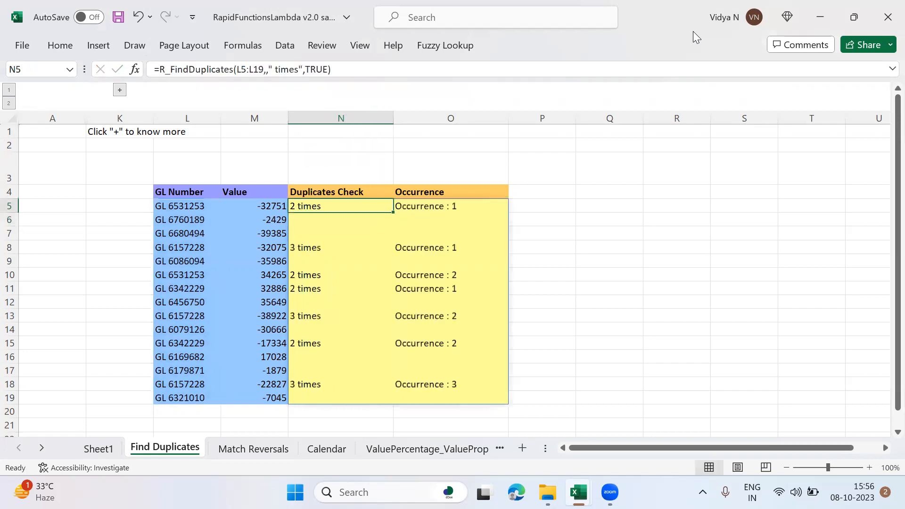
Step: Examine the GL numbers in L5 and L8 against their Duplicates Check entries
key(Left)
key(Left)
key(Right)
key(Right)
key(Down)
key(Down)
key(Down)
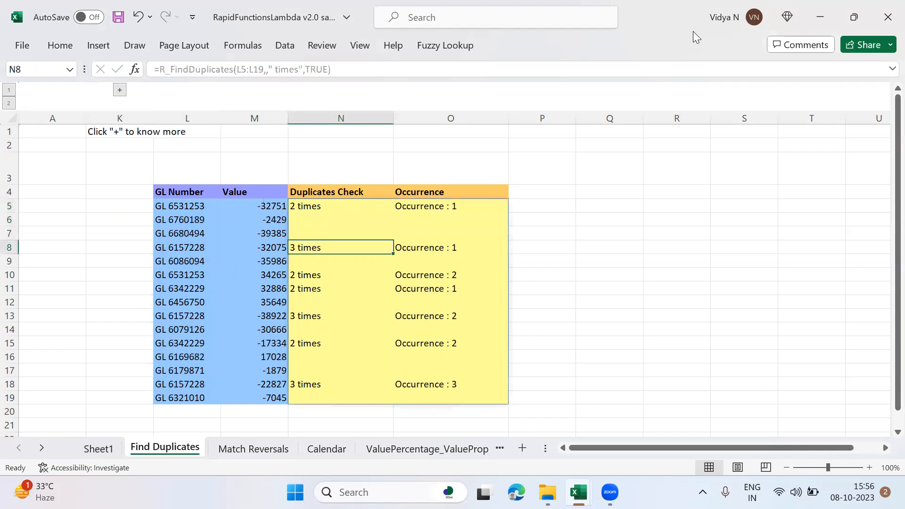
key(Left)
key(Left)
key(Right)
key(Right)
key(Right)
Step: Review the Occurrence column entries from row 8 down to row 18 and back up to row 5
key(Down)
key(Down)
key(Down)
key(Down)
key(Down)
key(Down)
key(Up)
key(Down)
key(Down)
key(Down)
key(Down)
key(Down)
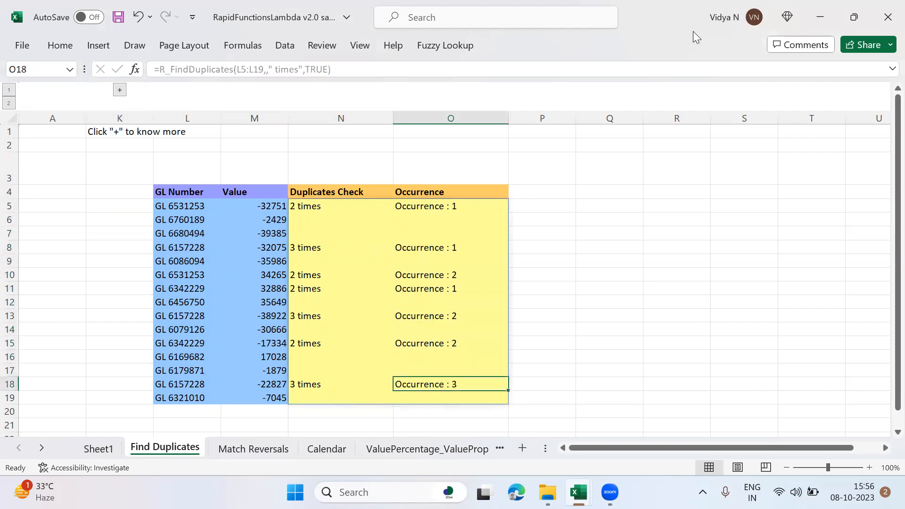
key(Up)
key(Up)
key(Up)
key(Up)
key(Up)
key(Up)
key(Up)
key(Up)
key(Up)
key(Up)
key(Up)
key(Up)
key(Up)
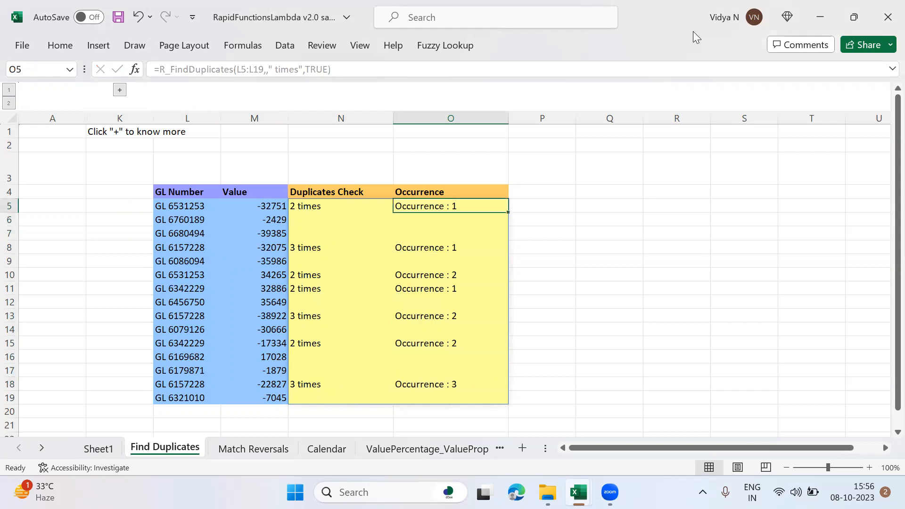
Step: Remove the ShowOccurrence argument from the N5 formula, keeping L5:L19 and " times"
key(Left)
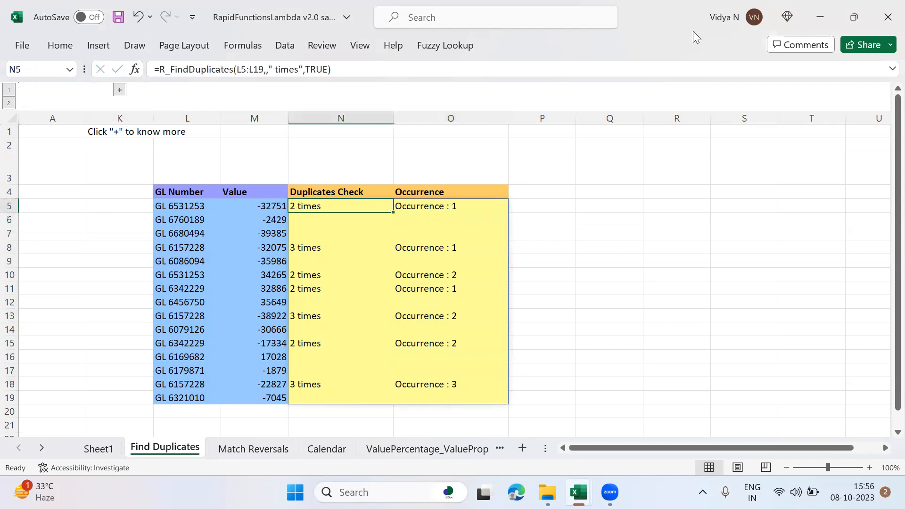
click(305, 69)
key(Delete)
key(Delete)
key(Delete)
key(Delete)
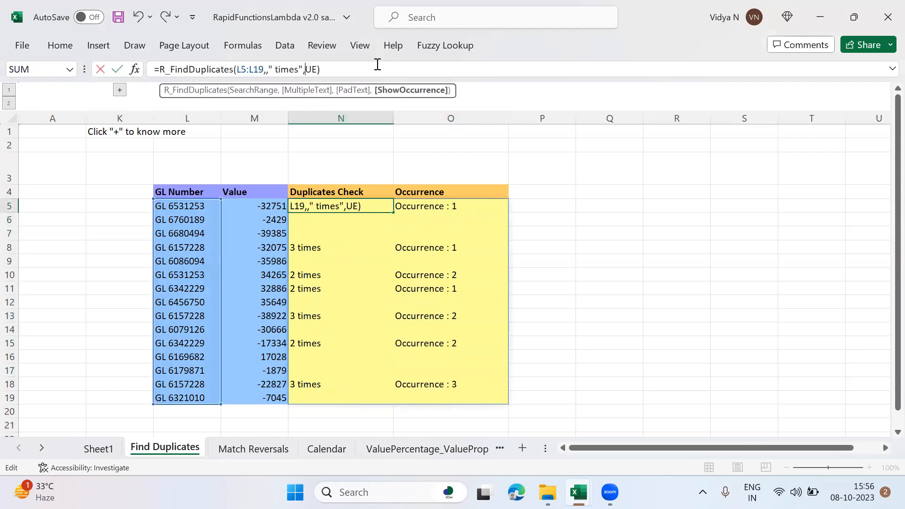
key(BackSpace)
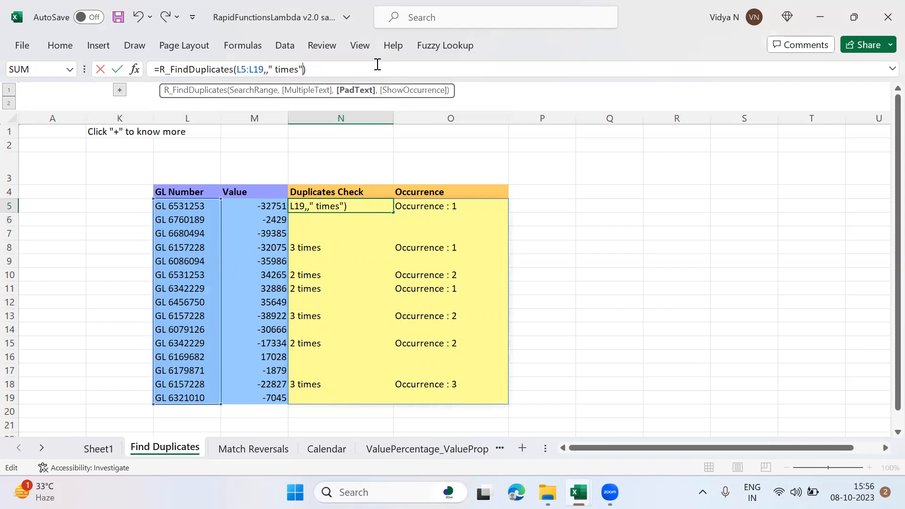
key(ctrl+Return)
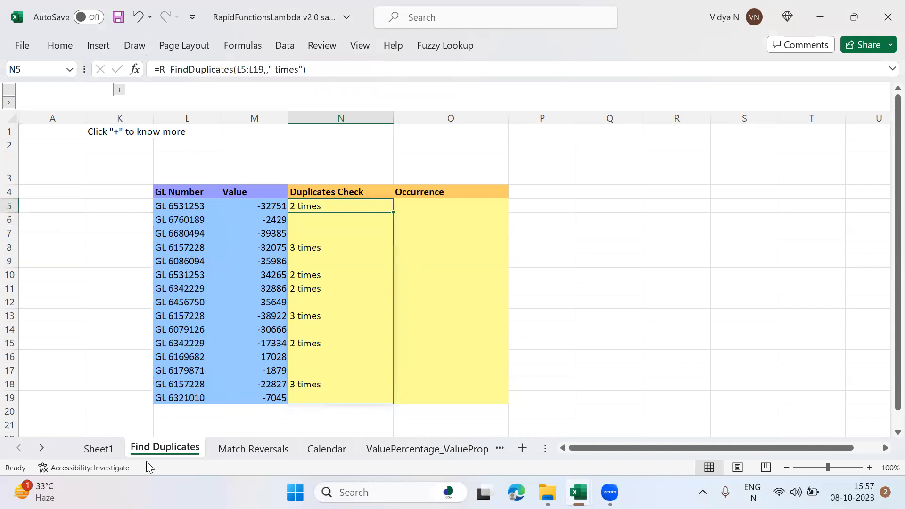
Step: On the Match Reversals sheet, examine the Value column and compare the opposite amounts in M5 and M15
click(249, 448)
click(450, 206)
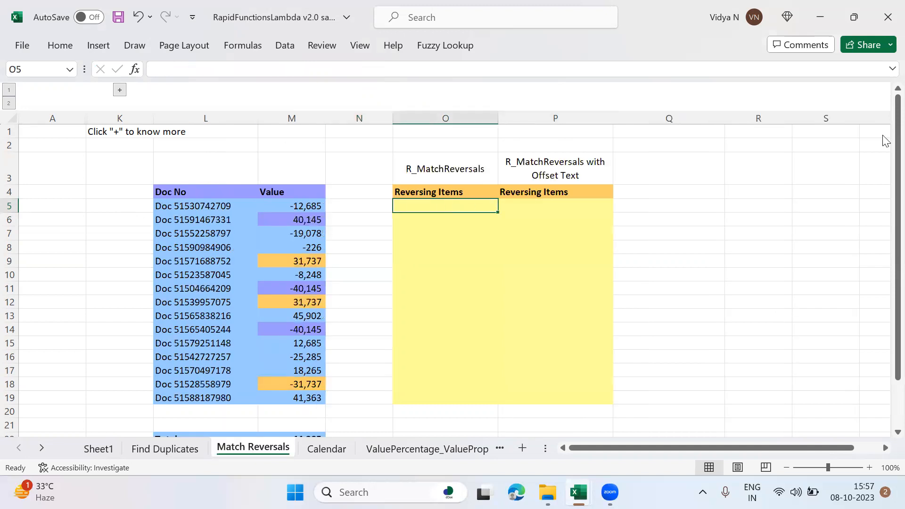
key(Left)
key(Left)
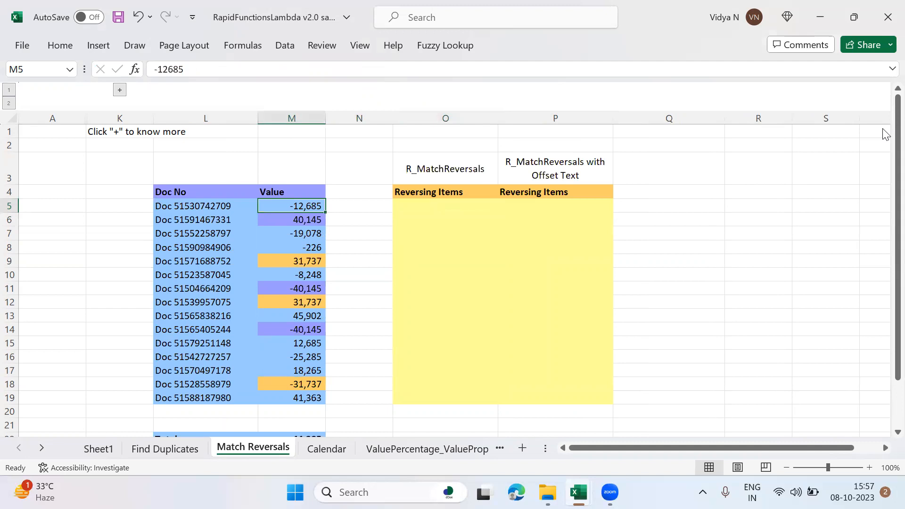
key(ctrl+shift+Down)
key(ctrl+Up)
key(Down)
click(298, 355)
click(300, 344)
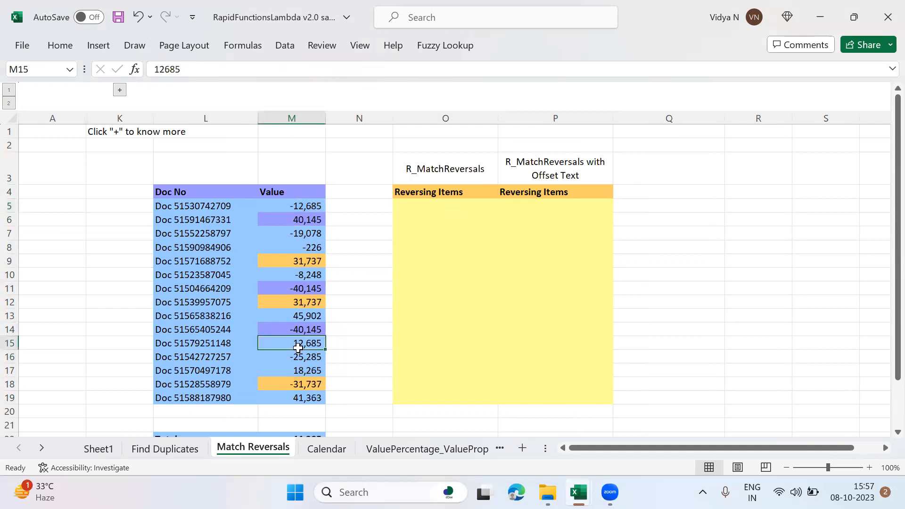
ctrl+click(299, 206)
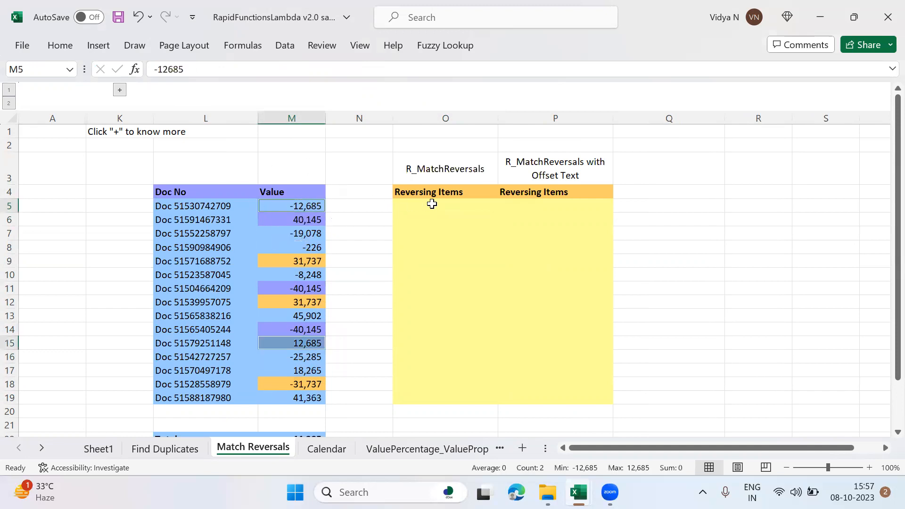
Step: Enter an R_MatchReversals formula in O5 with M5:M19 as SearchRange
click(432, 204)
text(=R_Mat)
key(Tab)
key(Left)
key(Left)
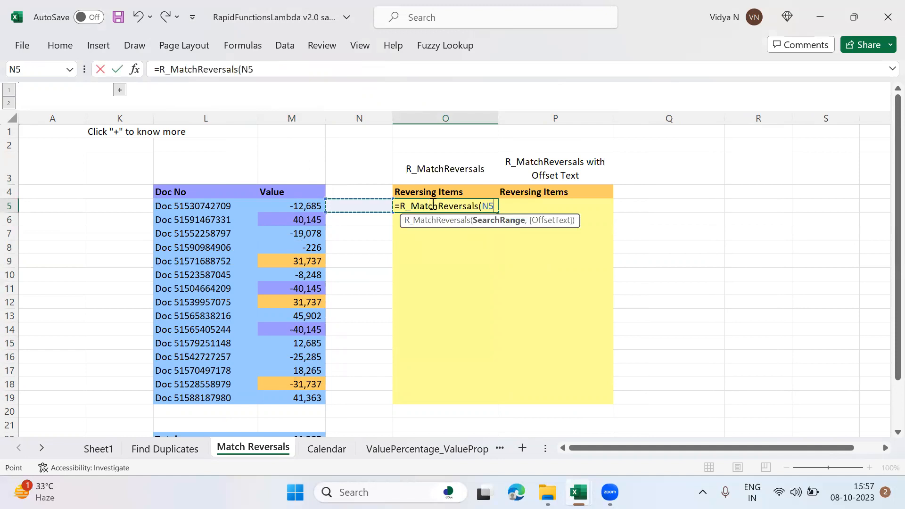
key(ctrl+shift+Down)
text())
click(432, 204)
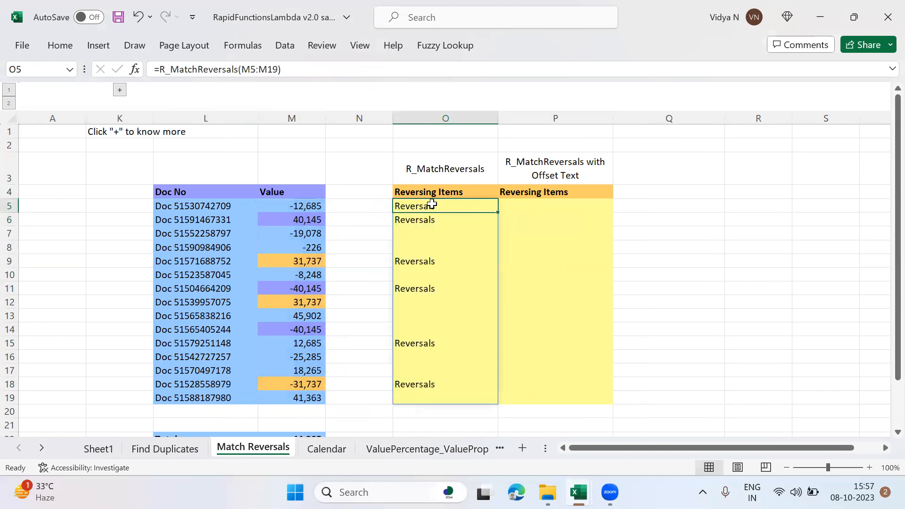
Step: Compare the values in M5 and M15, and in M6, M11 and M14, with the Reversing Items in column O
click(315, 206)
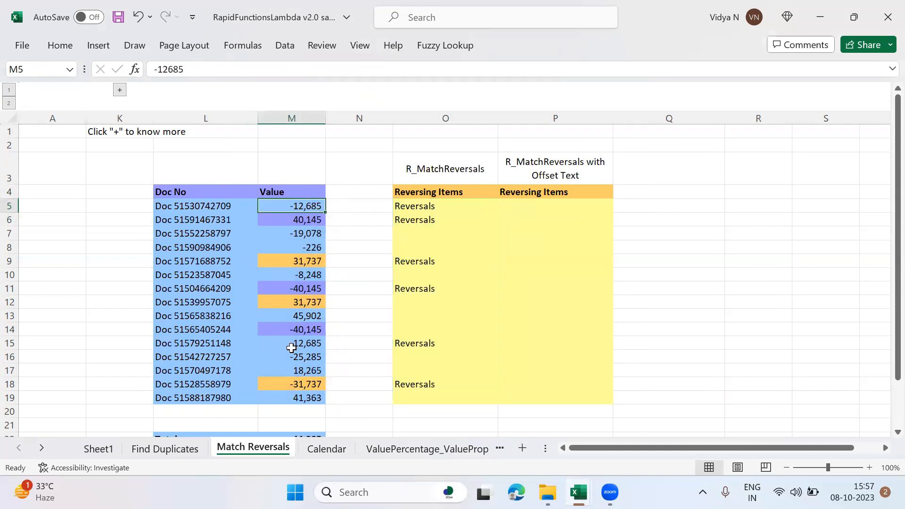
ctrl+click(291, 348)
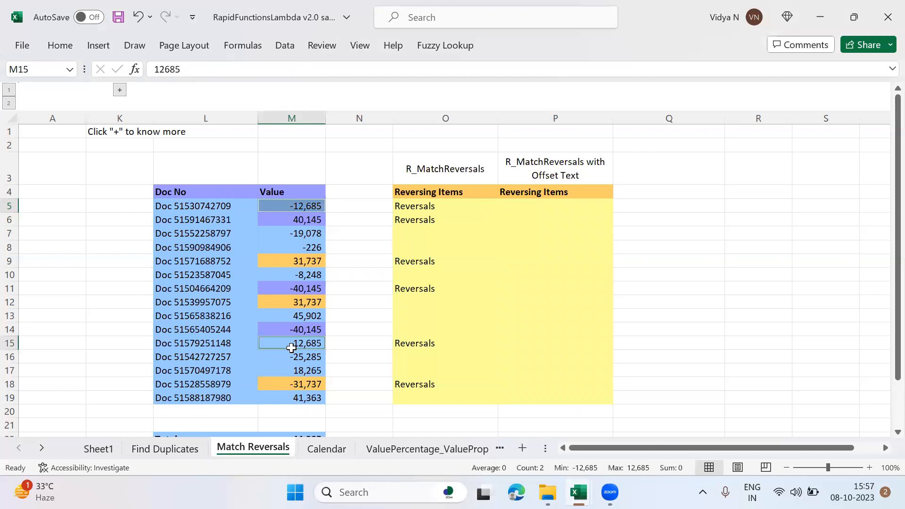
click(297, 223)
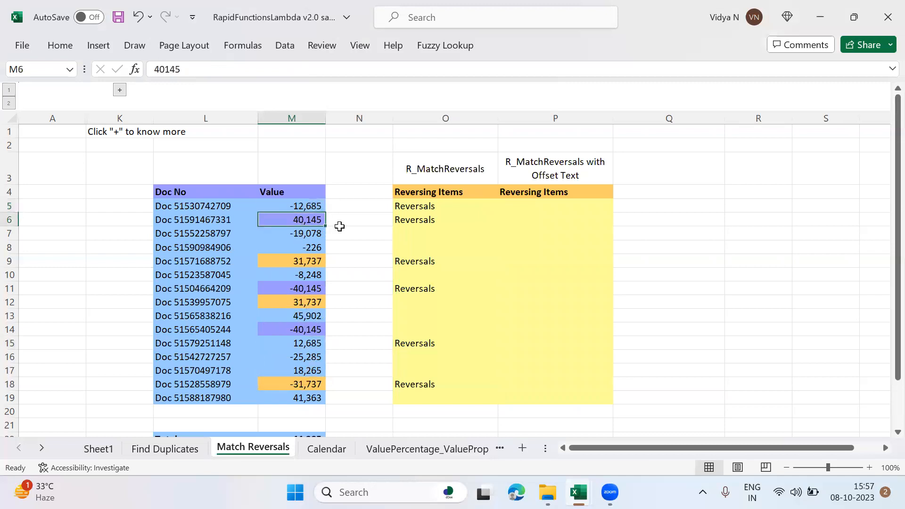
click(309, 291)
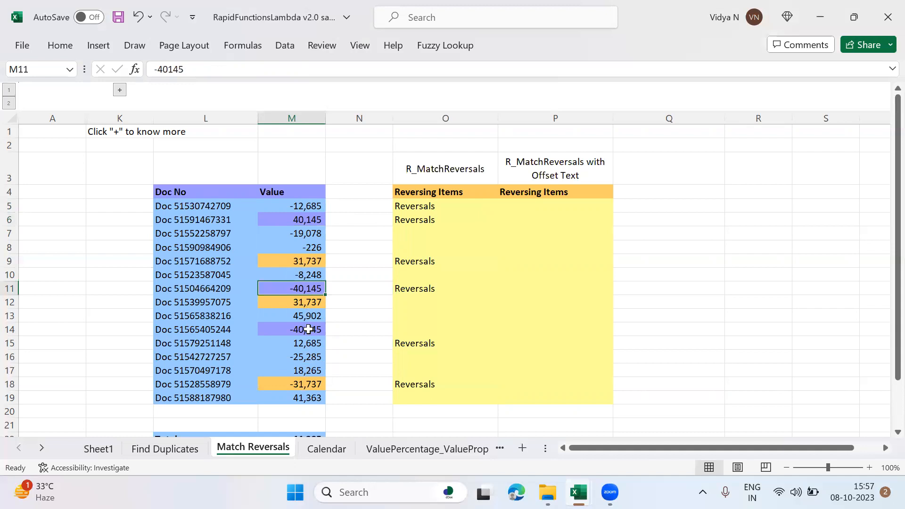
ctrl+click(309, 329)
click(415, 289)
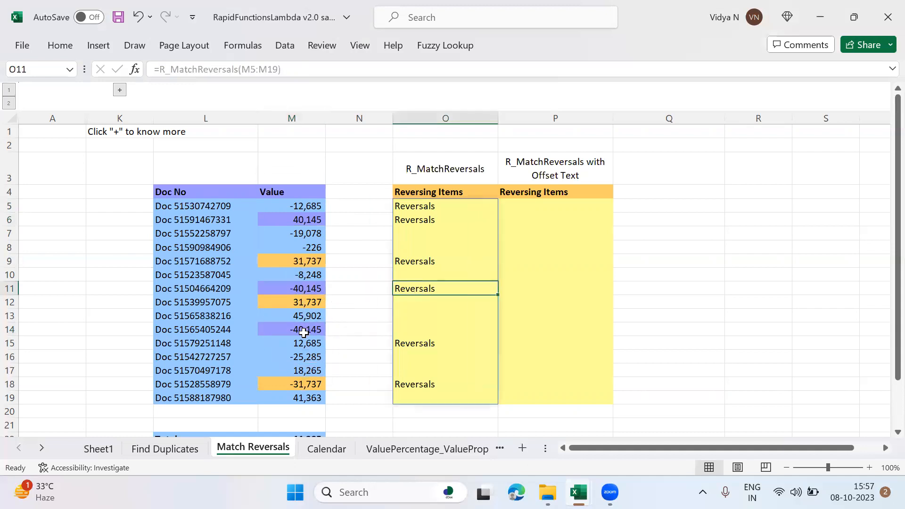
Step: Compare the values in M9, M12 and M18 with the Reversing Items in O9 and O18, and check the O5 formula
click(317, 263)
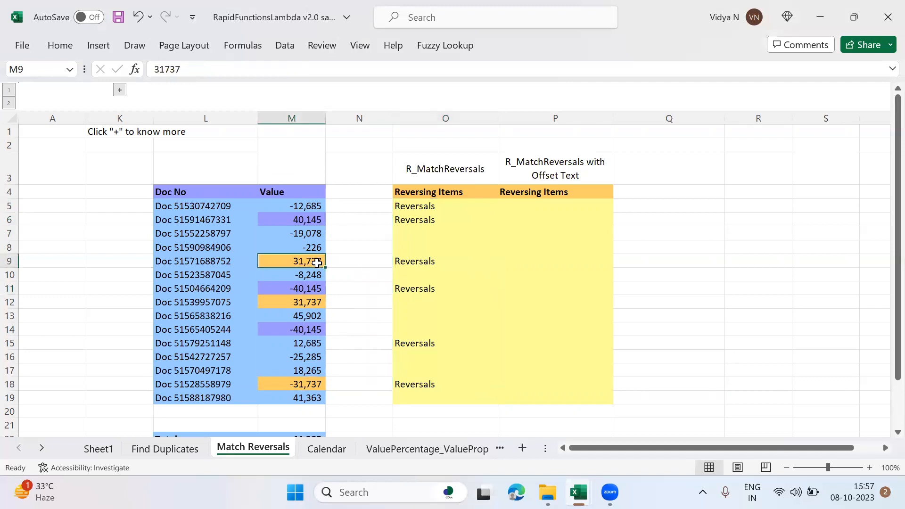
ctrl+click(309, 302)
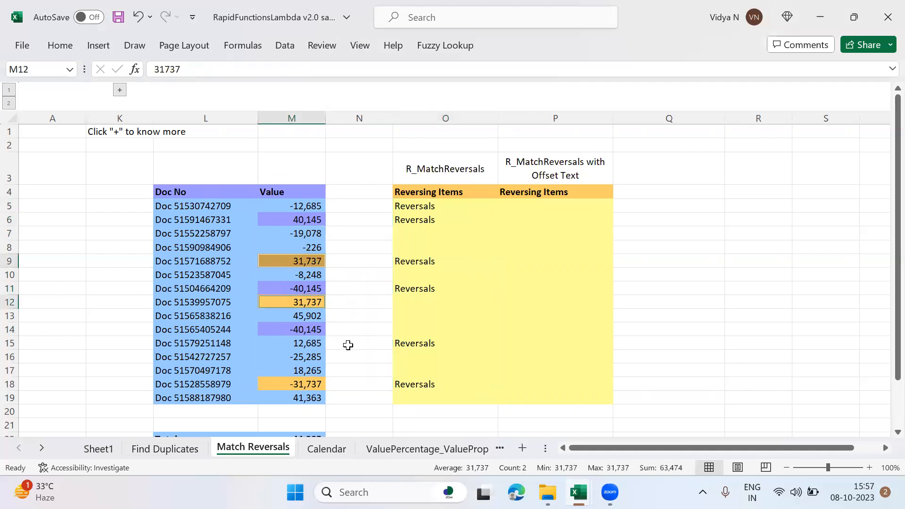
click(312, 385)
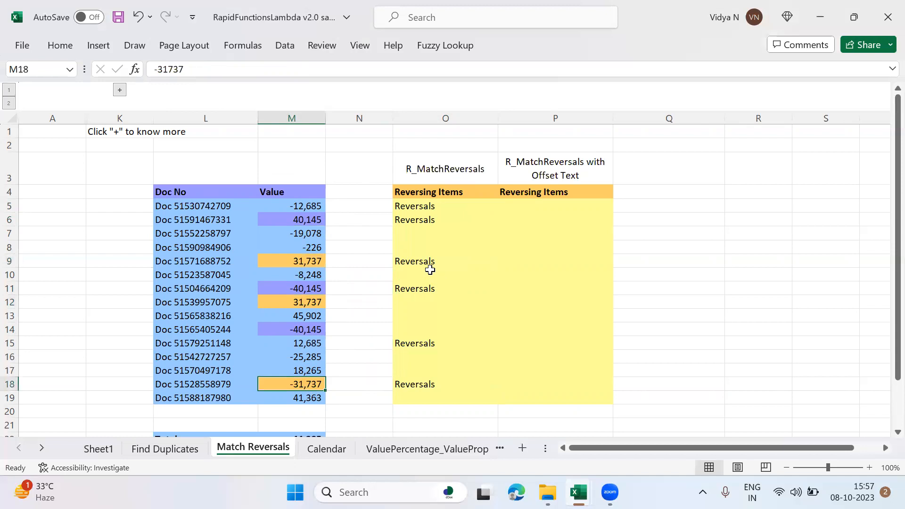
click(424, 261)
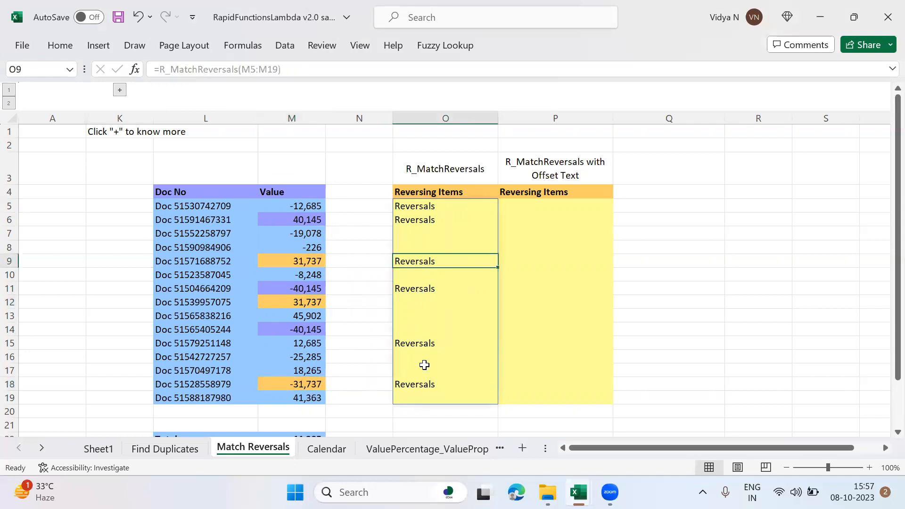
ctrl+click(425, 384)
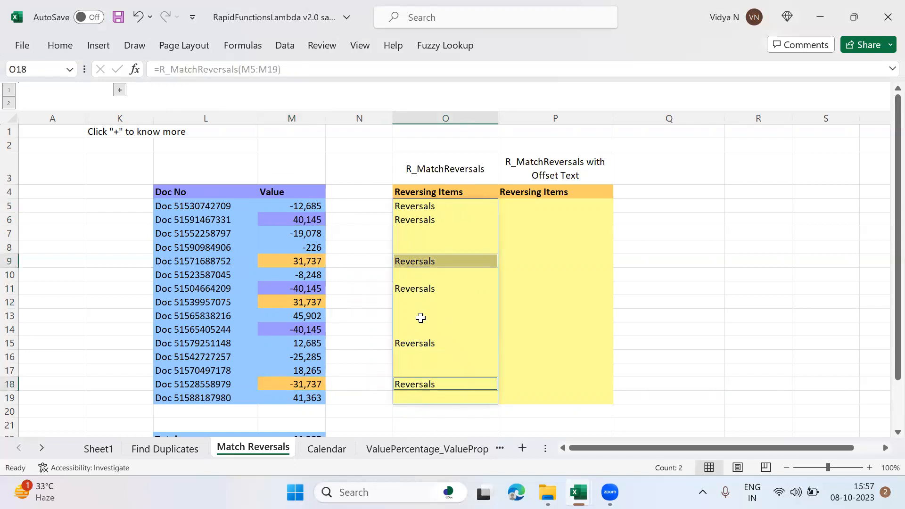
click(540, 204)
click(436, 205)
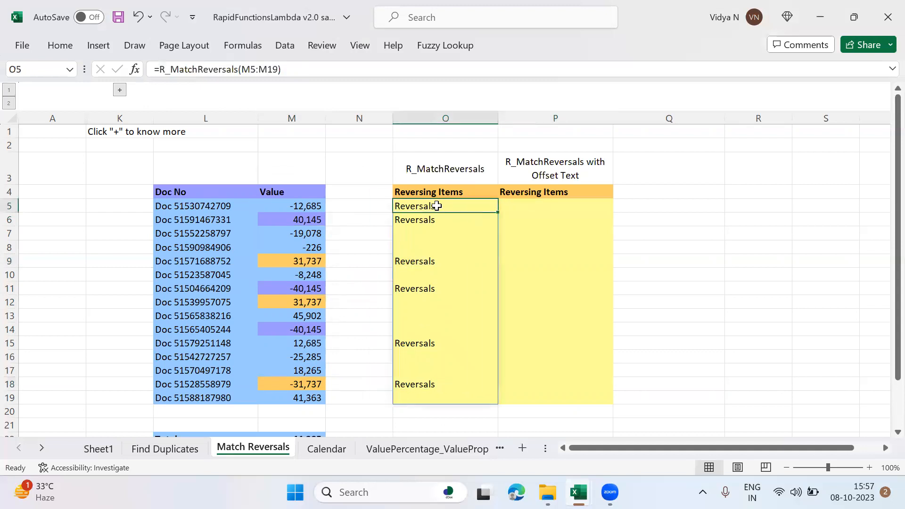
Step: Enter an R_MatchReversals formula in P5 with M5:M19 as SearchRange and "Offsets" as OffsetText
click(528, 207)
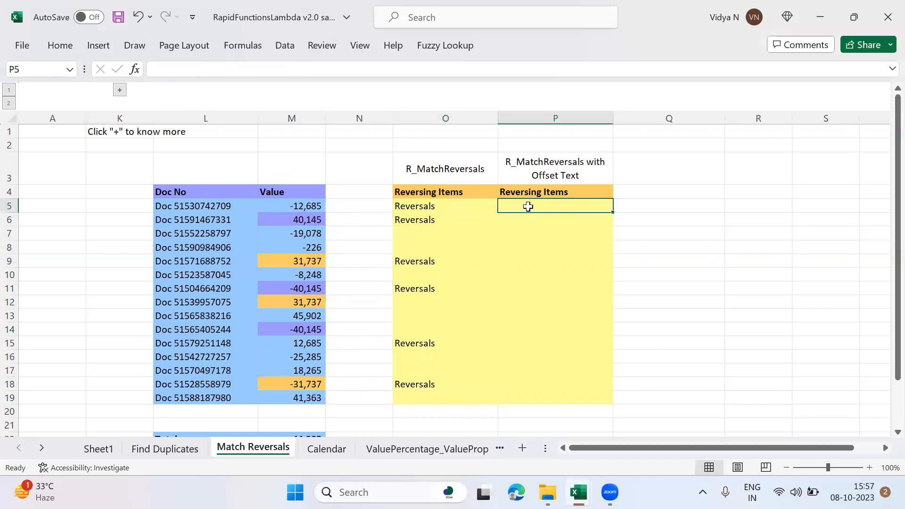
text(=R_)
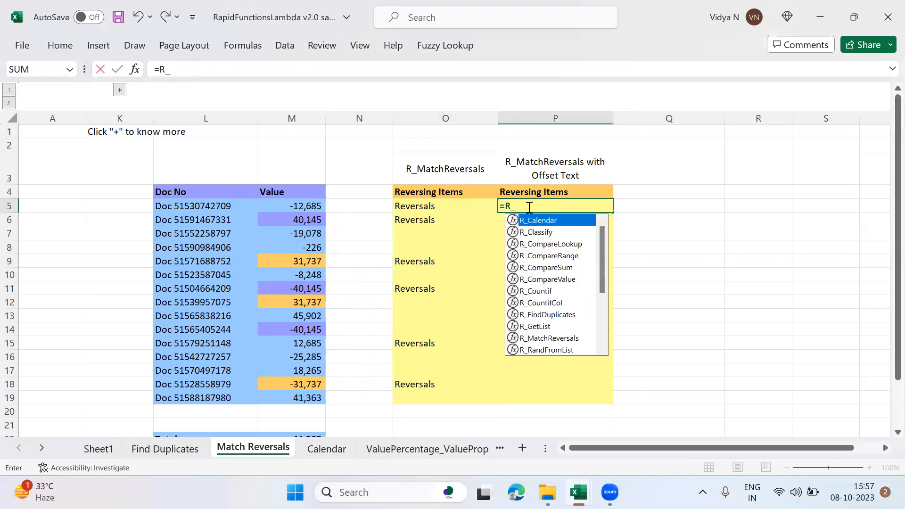
text(Mat)
key(Tab)
key(Left)
key(Left)
key(Left)
key(ctrl+shift+Down)
text(,)
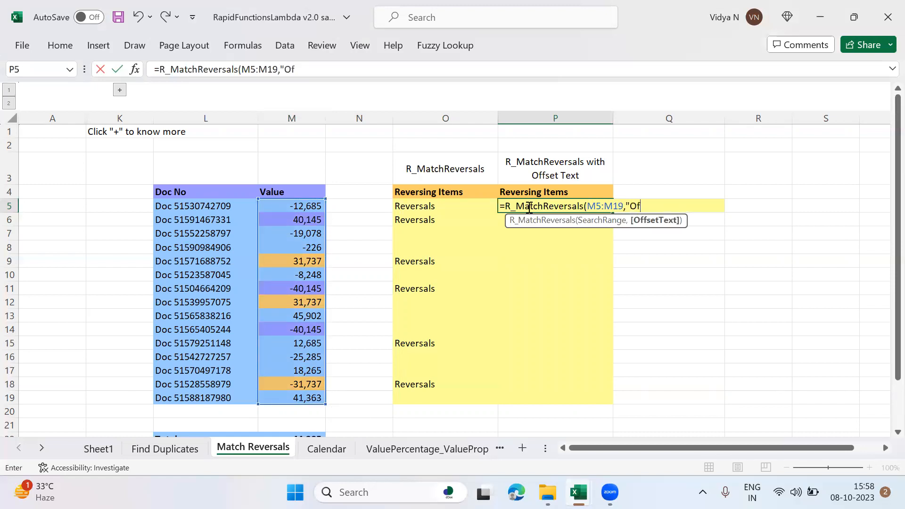
text("Offsets"))
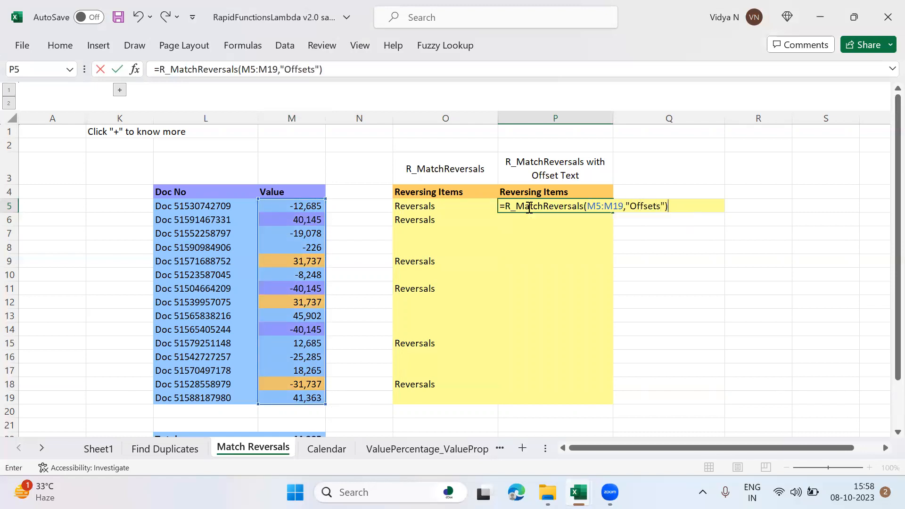
key(Return)
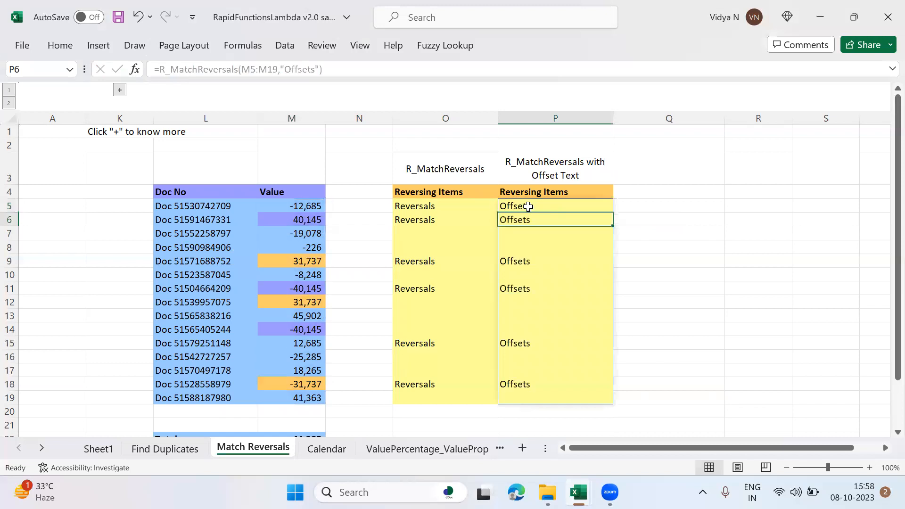
Step: On the Calendar sheet, enter an R_Calendar formula in M9 with N3 as YearNumber and N4 as MonthNumber
click(537, 205)
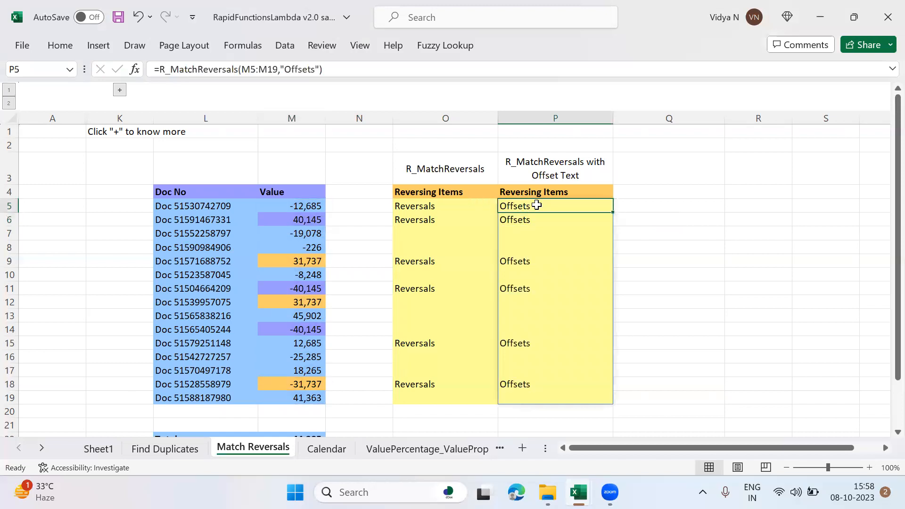
click(326, 450)
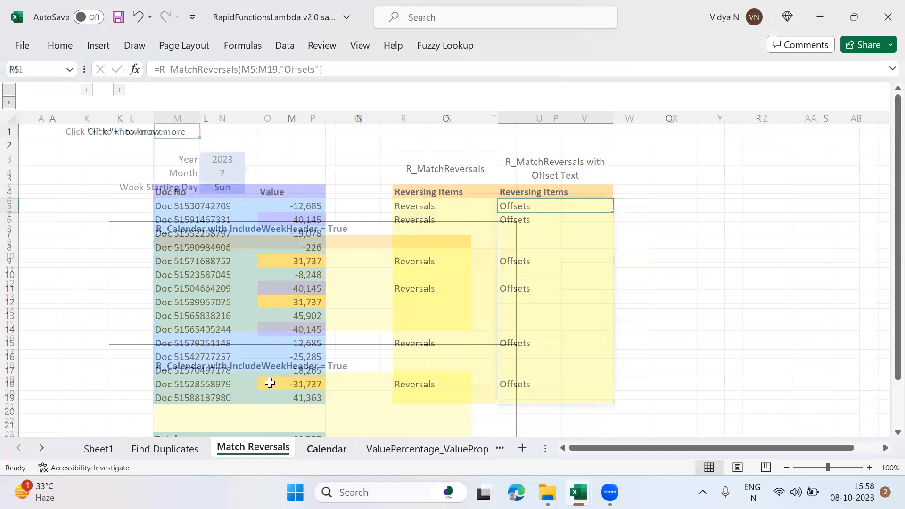
click(173, 243)
text(=R_C)
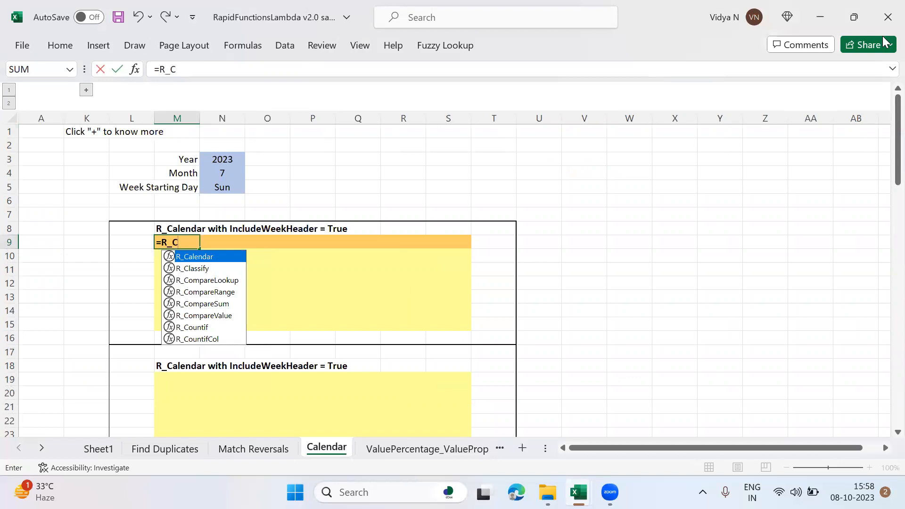
key(Tab)
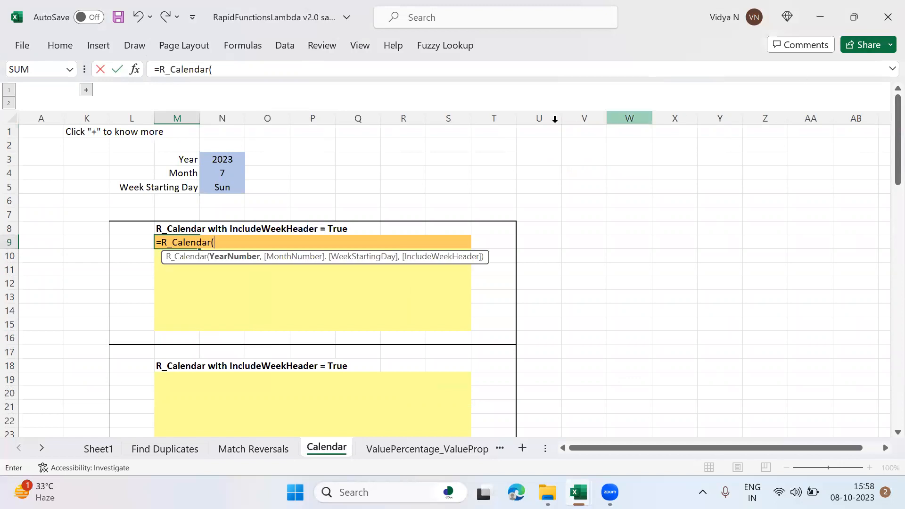
click(235, 155)
text(,)
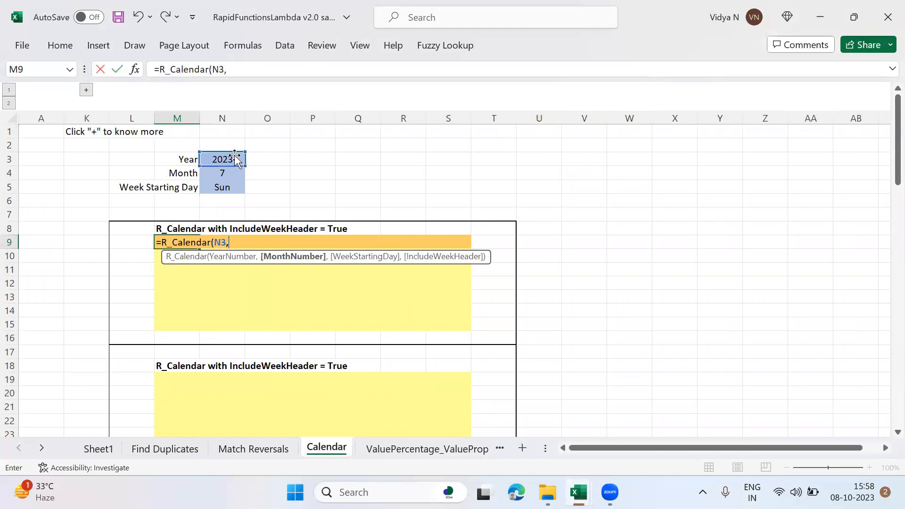
click(234, 173)
text())
key(Return)
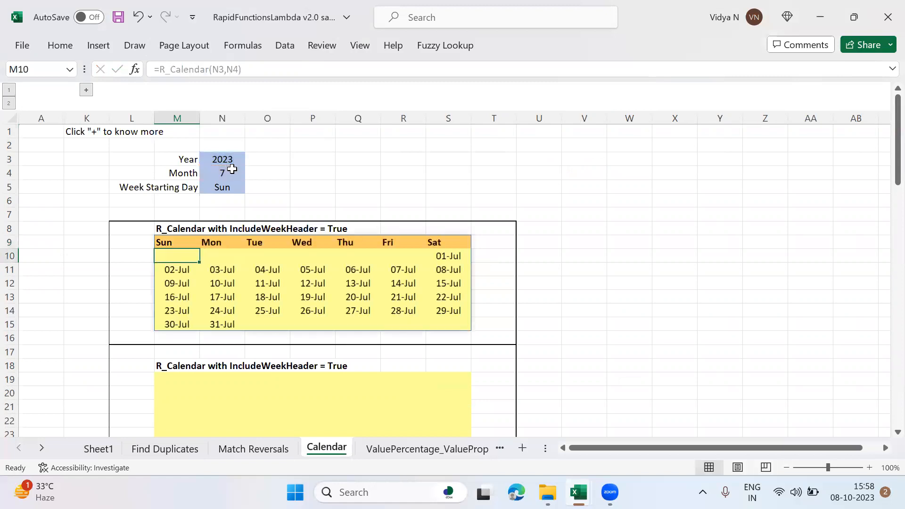
Step: Change the Month in N4 to 3
key(Up)
key(Up)
key(Up)
key(Up)
key(Up)
key(Up)
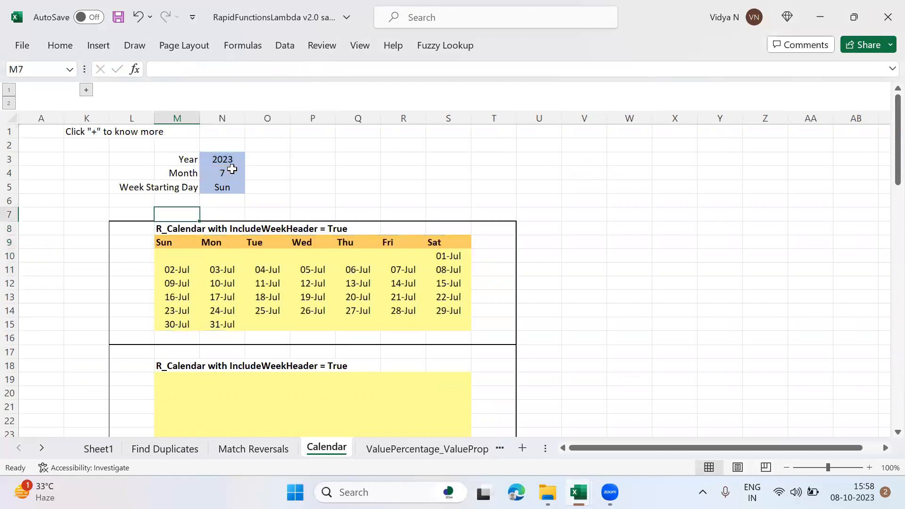
key(Right)
text(3)
key(Return)
Step: Enter an R_Calendar formula in M19 with N3 as YearNumber, N4 as MonthNumber, WeekStartingDay left empty and IncludeWeekHeader set to false
key(Down)
key(Down)
key(Down)
key(Down)
key(Down)
key(Down)
key(Down)
key(Down)
key(Down)
key(Down)
key(Down)
key(Down)
key(Down)
key(Down)
key(Down)
key(Down)
key(Up)
key(Up)
key(Left)
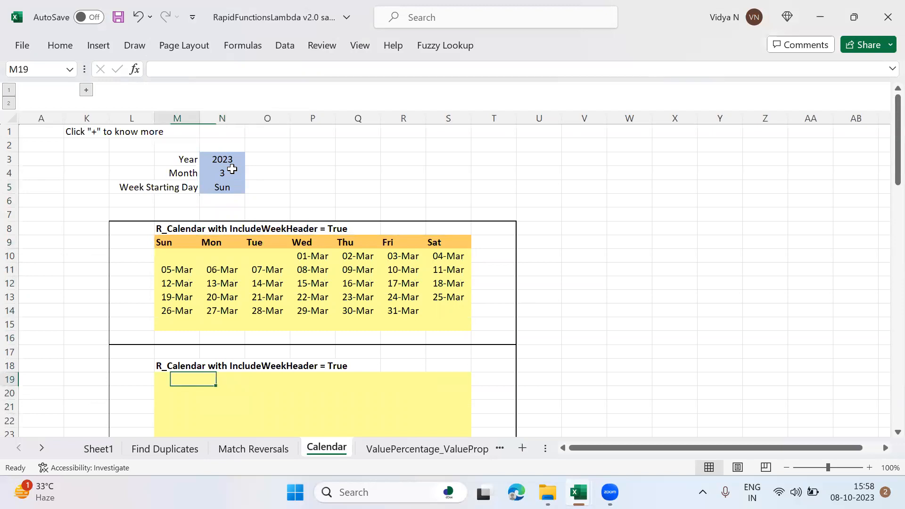
text(=R_Calendar()
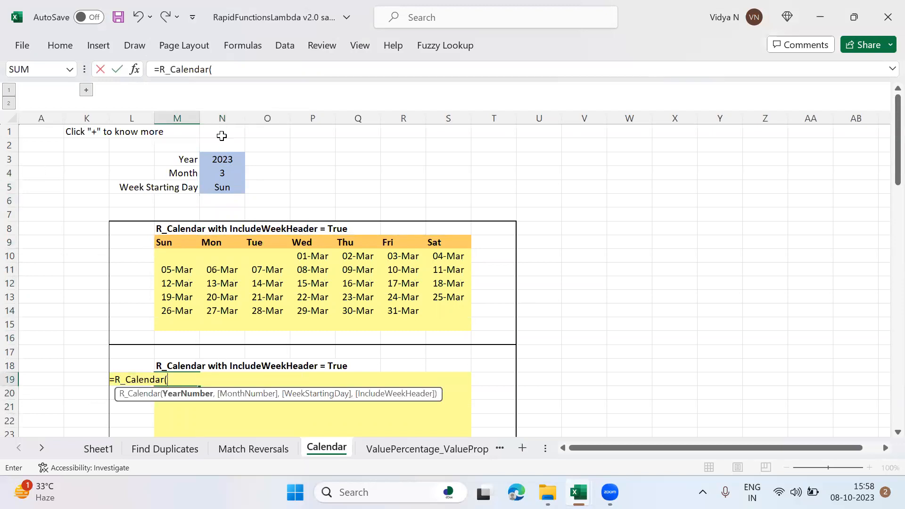
click(229, 155)
text(,)
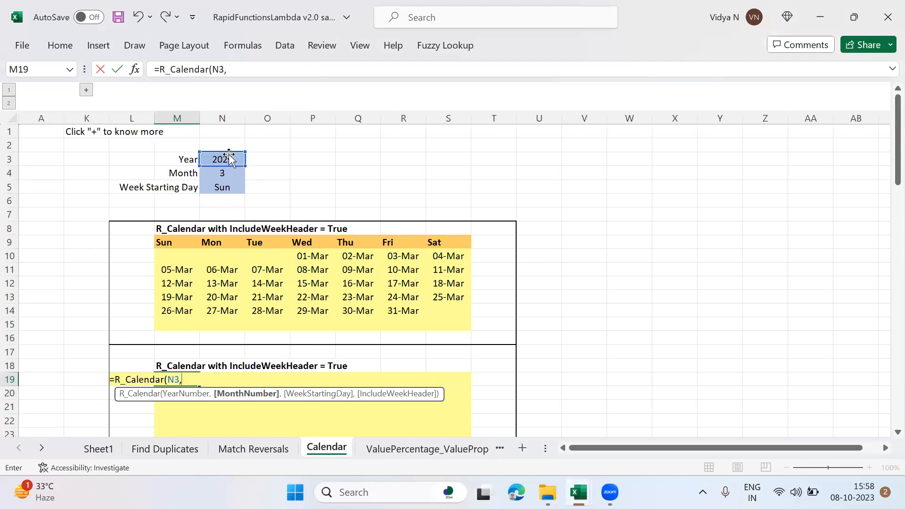
click(222, 173)
text(,)
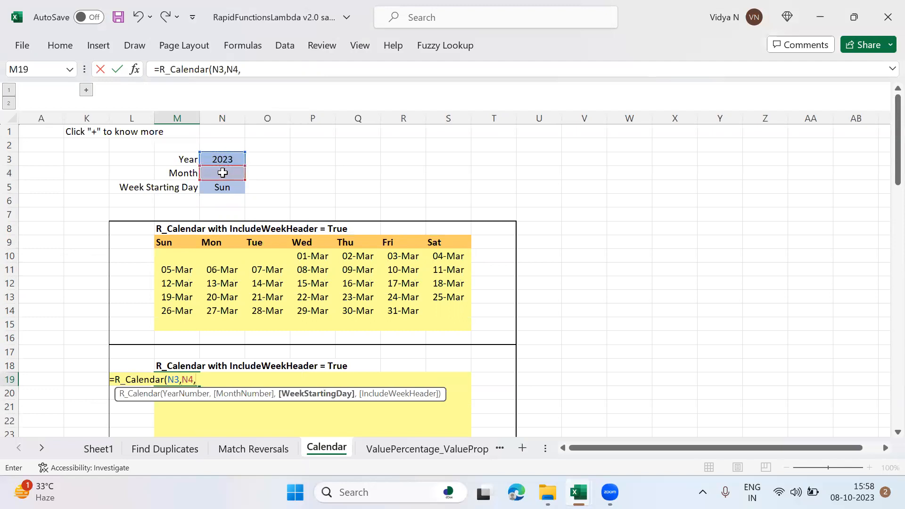
text(,false))
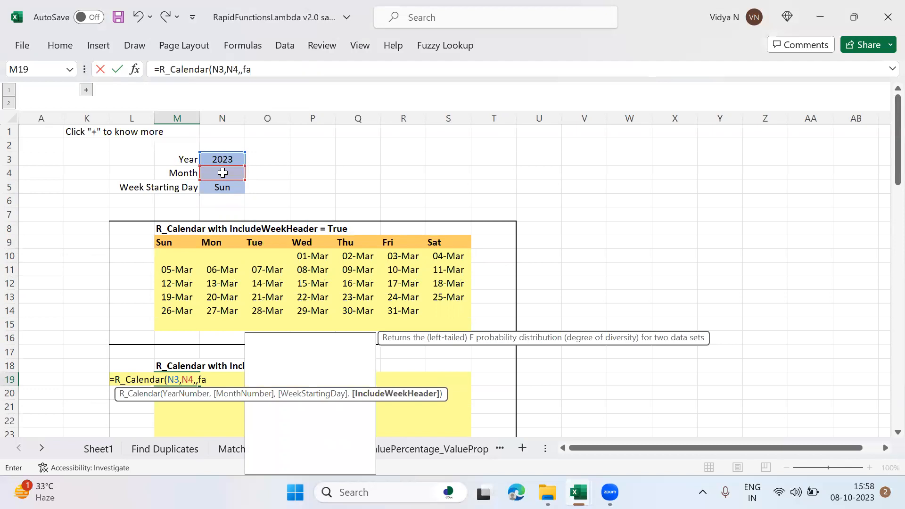
key(Return)
Step: Enter an R_Calendar formula in M29 with only 2023 as YearNumber
key(Down)
key(Down)
key(Down)
key(Down)
key(Down)
key(Down)
key(Down)
key(Down)
key(Down)
key(Down)
key(Down)
key(Down)
key(Down)
key(Down)
key(Down)
key(Down)
key(Down)
key(Down)
key(Up)
key(Up)
key(Up)
key(Up)
key(Up)
key(Up)
key(Up)
key(Up)
key(Up)
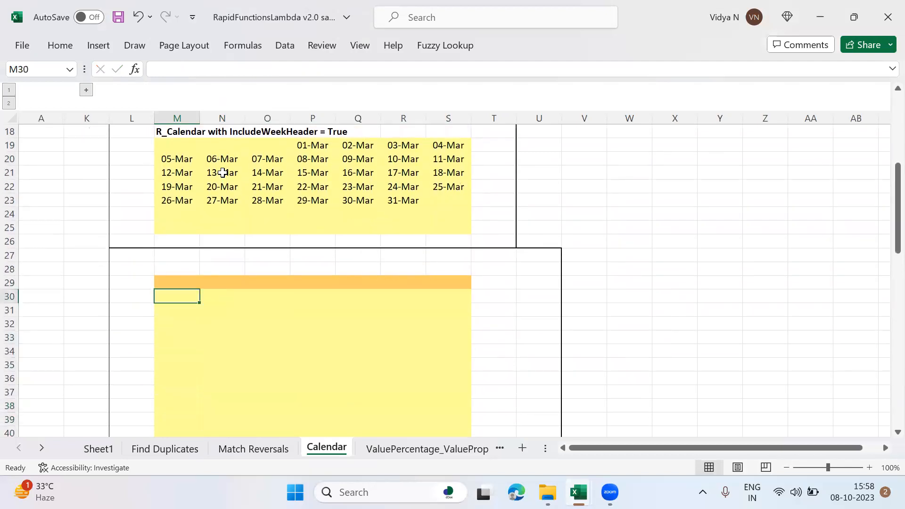
text(=R_C)
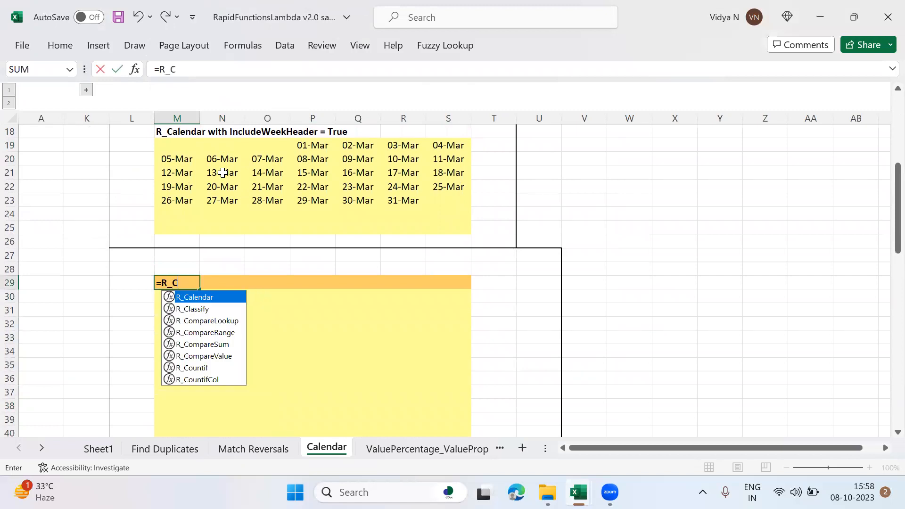
key(Tab)
text(20)
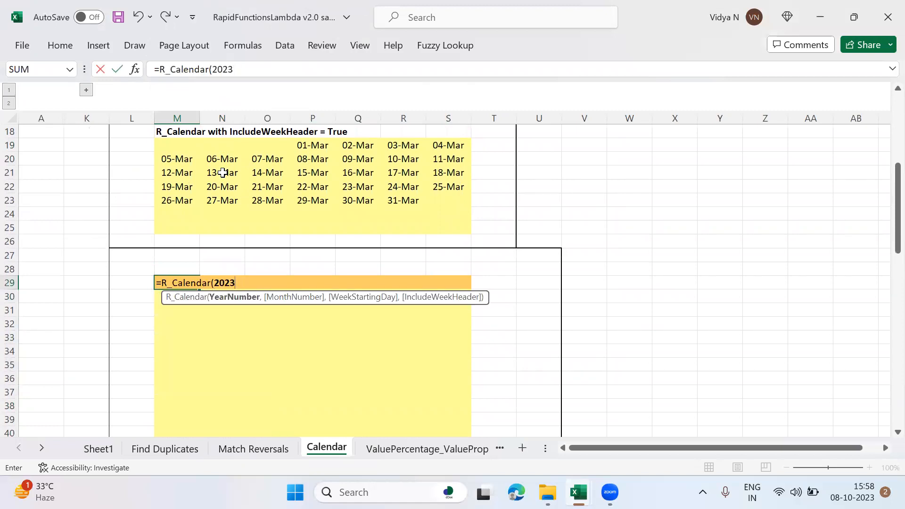
text(23)
key(Return)
Step: Examine the full-year calendar from its header in row 29 through its last week, and the month calendars above it
key(Down)
key(Down)
key(Down)
key(Down)
key(Down)
key(Down)
key(Down)
key(Down)
key(Down)
key(Down)
key(Down)
key(Down)
key(Down)
key(Down)
key(Down)
key(Down)
key(Down)
key(Down)
key(Down)
key(Down)
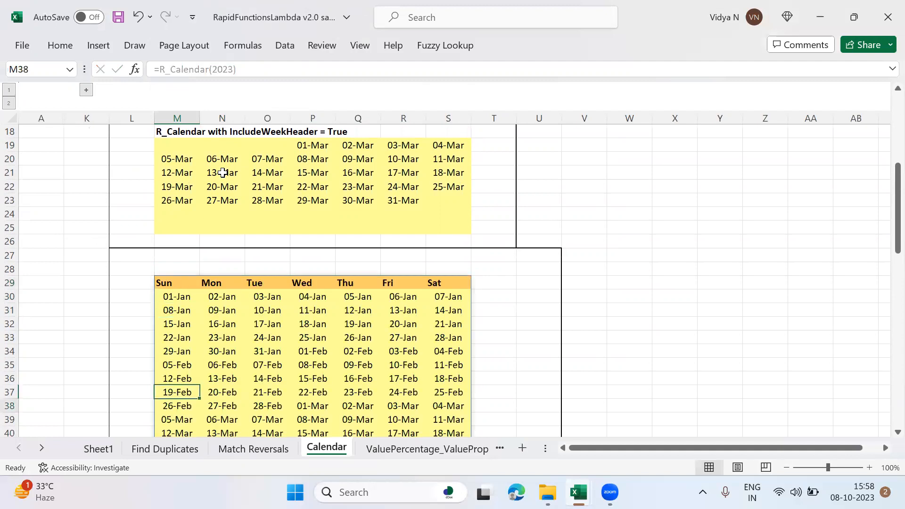
key(Down)
key(Down)
key(Down)
key(Down)
key(Down)
key(Down)
key(Down)
key(Down)
key(Down)
key(Down)
key(Down)
key(Down)
key(Down)
key(Down)
key(Down)
key(Down)
key(Down)
key(Down)
key(Down)
key(Down)
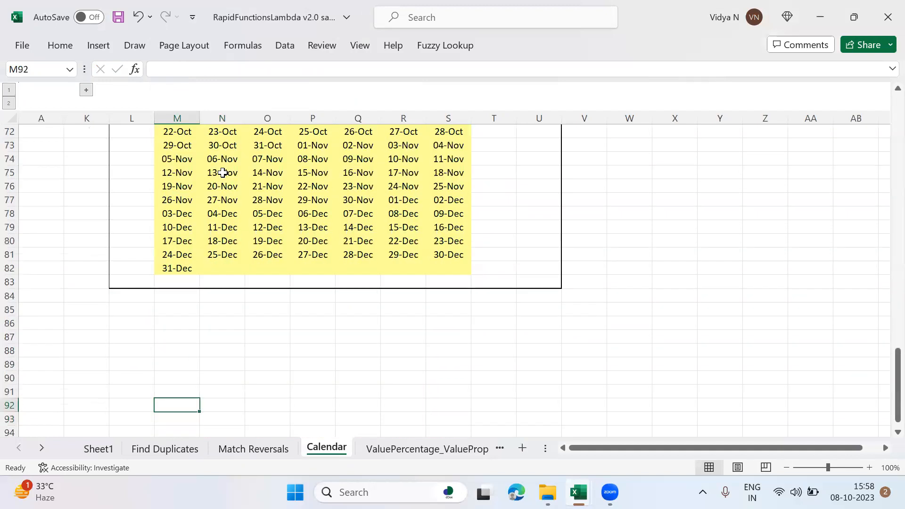
key(Up)
key(Up)
key(Up)
key(Up)
key(Up)
key(Up)
key(Up)
key(Up)
key(Up)
key(Up)
key(Up)
key(Up)
key(Up)
key(Up)
key(Up)
key(Up)
key(Up)
key(Up)
key(Up)
key(Up)
key(Up)
key(Up)
key(Up)
key(Up)
key(Up)
key(Up)
key(Up)
key(Up)
key(Up)
key(Up)
key(Up)
key(Up)
key(Up)
key(Up)
key(Up)
key(Up)
key(Up)
key(Up)
key(Up)
key(Up)
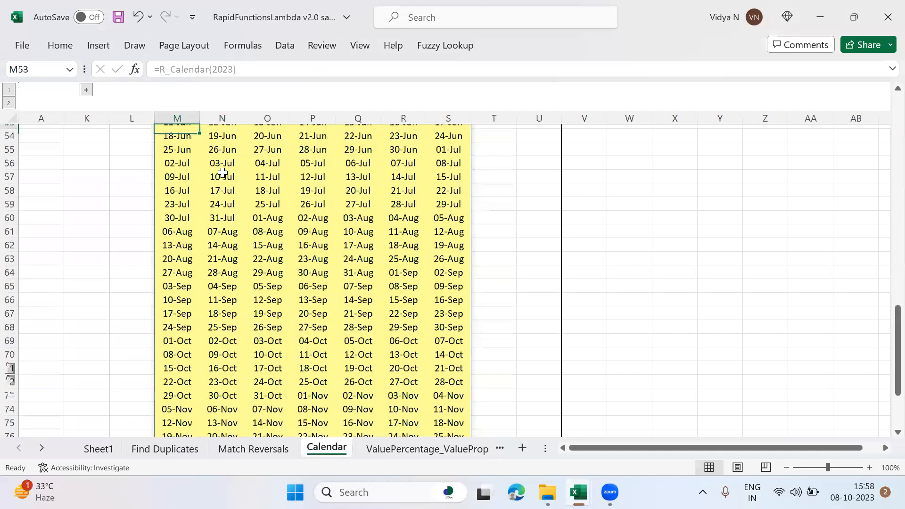
key(Up)
key(Up)
key(Up)
key(Up)
key(Up)
key(Up)
key(Up)
key(Up)
key(Up)
key(Up)
key(Up)
key(Up)
key(Up)
key(Up)
key(Up)
key(Up)
key(Up)
key(Up)
key(Up)
key(Up)
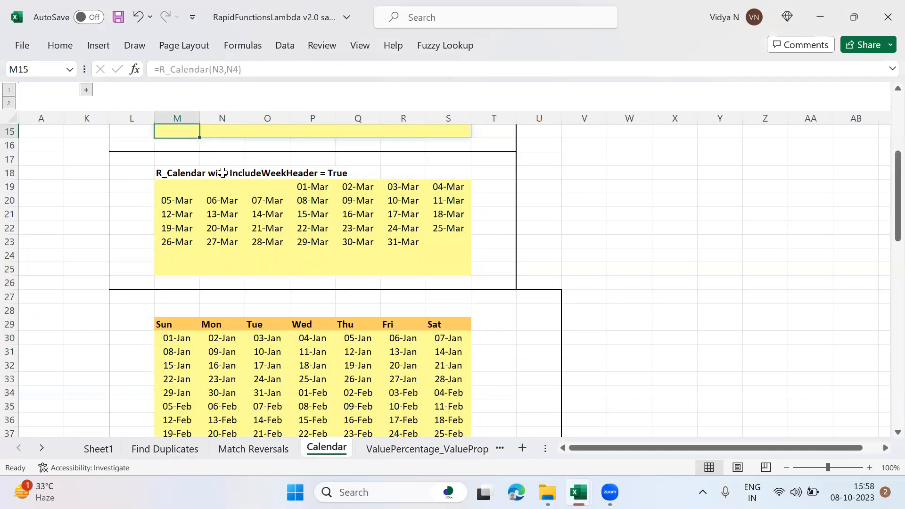
key(Up)
key(Up)
key(Up)
key(Up)
key(Up)
key(Up)
key(Up)
key(Up)
key(Up)
key(Up)
Step: Open the ValuePercentage_ValueProportion sheet and select the Margin (Random) values in M22:M28
click(383, 450)
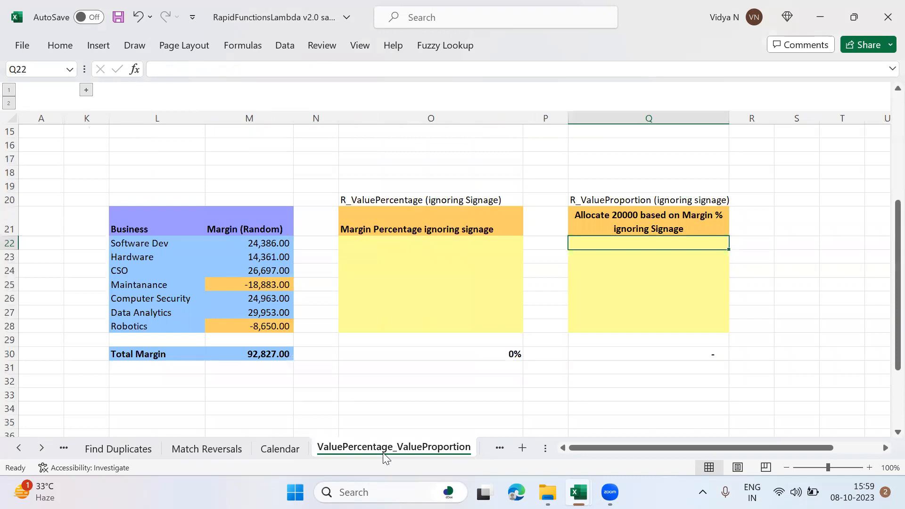
key(Left)
key(Left)
key(Left)
key(Left)
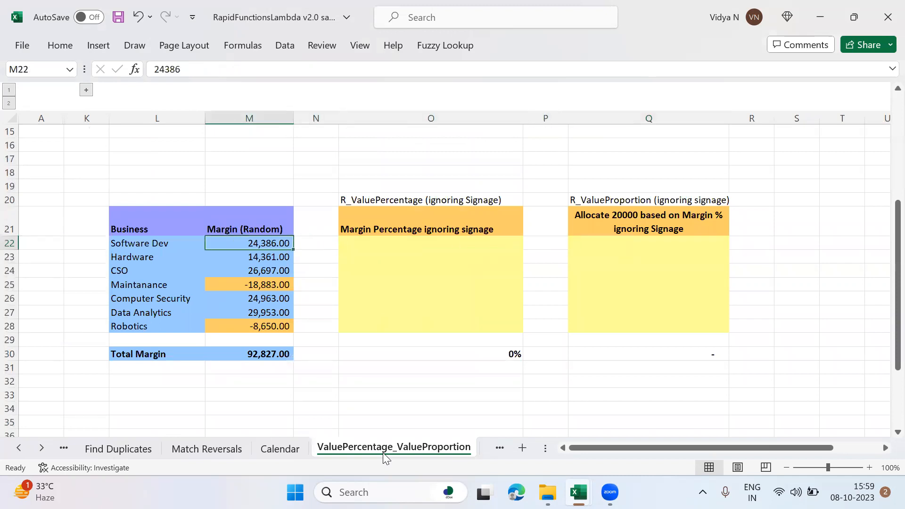
key(shift+Down)
key(shift+Down)
key(shift+Down)
key(shift+Down)
key(shift+Down)
key(shift+Down)
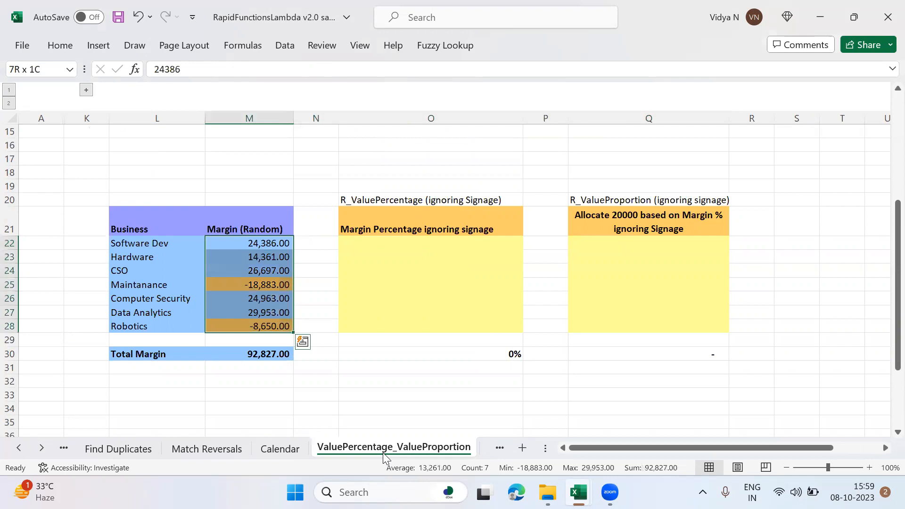
Step: Examine the margins in M22:M28 alongside the Business names in column L
key(Left)
key(Right)
key(Left)
key(Right)
key(Right)
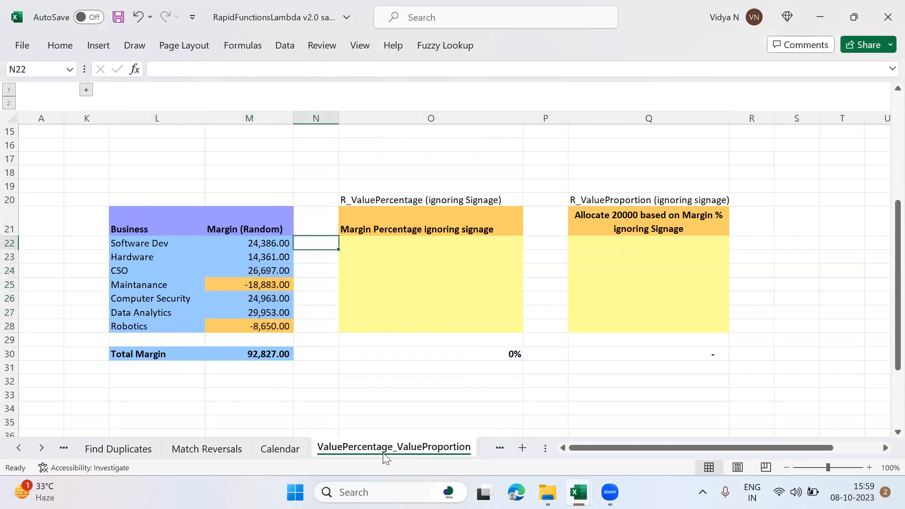
key(Left)
key(shift+Down)
key(shift+Down)
key(shift+Down)
key(shift+Down)
key(shift+Down)
key(shift+Down)
key(shift+Down)
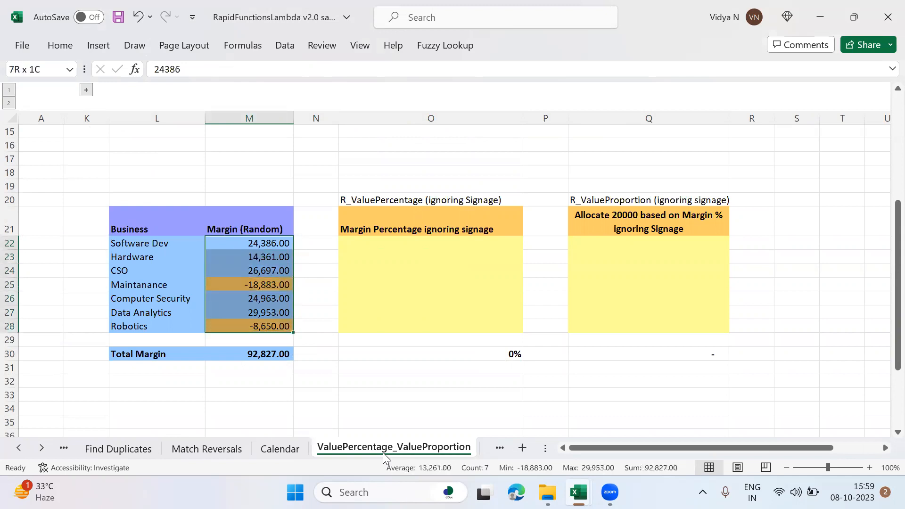
key(Up)
key(Down)
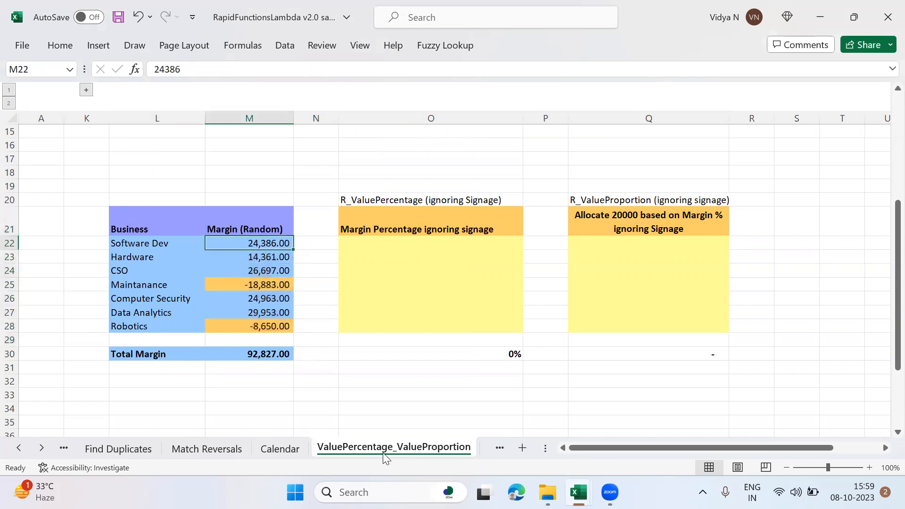
key(Right)
key(Left)
key(Down)
Step: Try an R_ValuePercentage formula in O22 with M22:M28 as Rng and no IgnoreSignage argument, and clear the cell
key(Right)
key(Right)
key(Up)
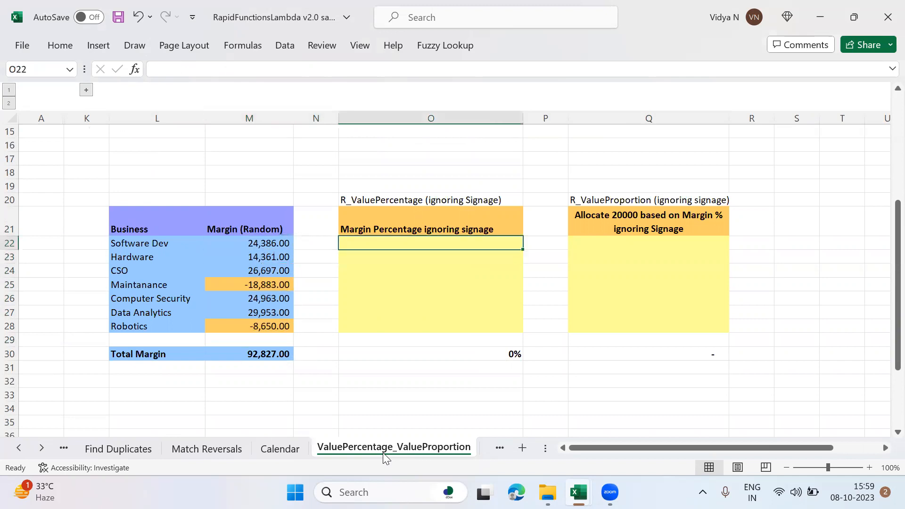
text(=R(V)
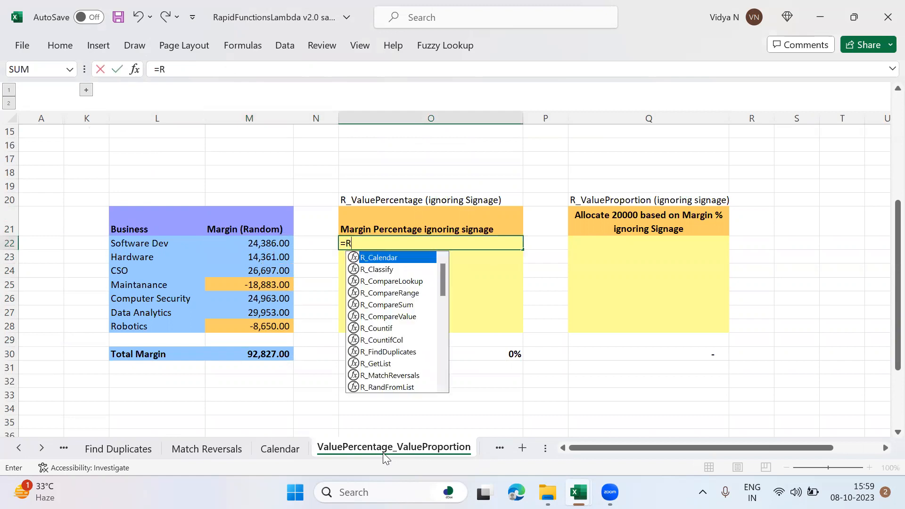
key(BackSpace)
key(BackSpace)
text(_Va)
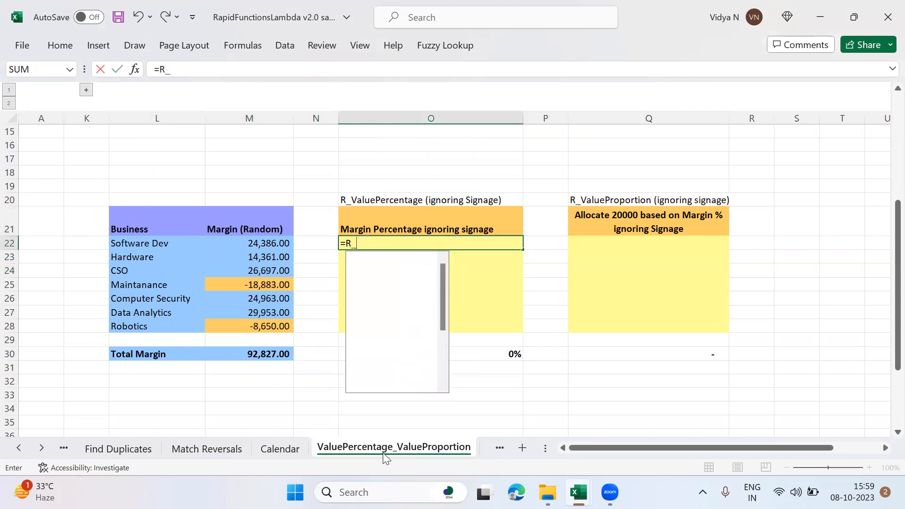
key(Down)
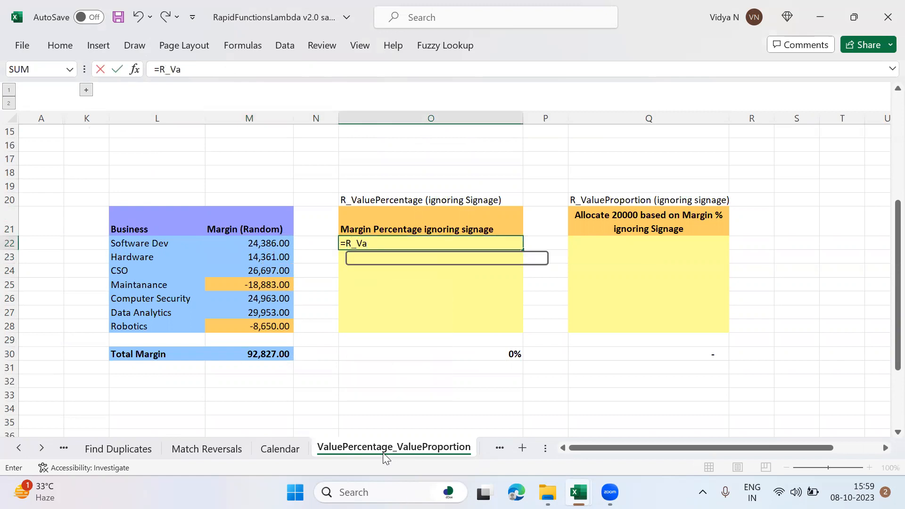
key(Tab)
key(Left)
key(BackSpace)
key(BackSpace)
key(BackSpace)
key(BackSpace)
key(BackSpace)
key(BackSpace)
key(BackSpace)
key(BackSpace)
key(BackSpace)
key(BackSpace)
key(BackSpace)
key(BackSpace)
key(BackSpace)
key(BackSpace)
key(BackSpace)
key(BackSpace)
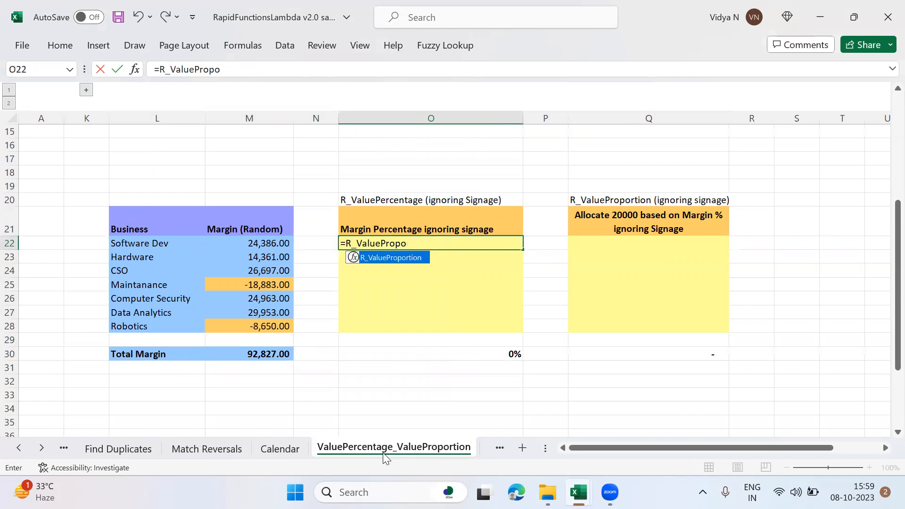
key(Tab)
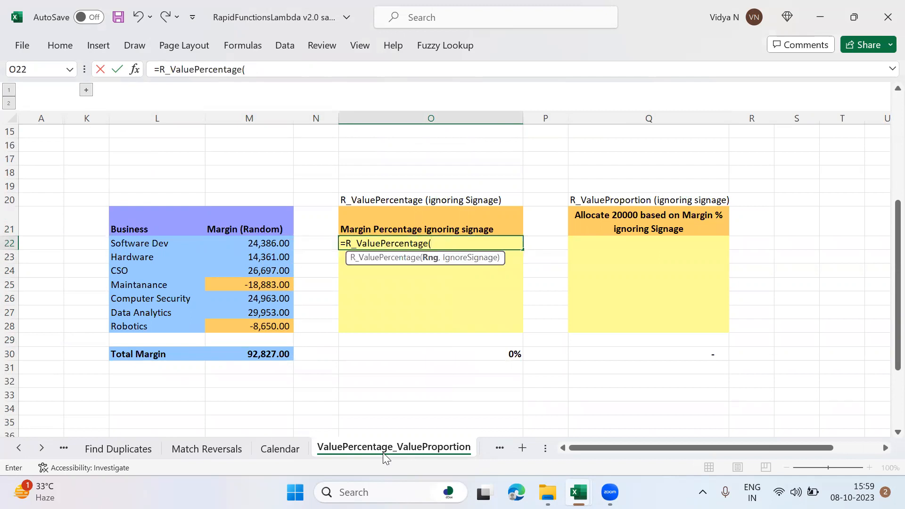
key(Left)
key(Left)
key(ctrl+shift+Down)
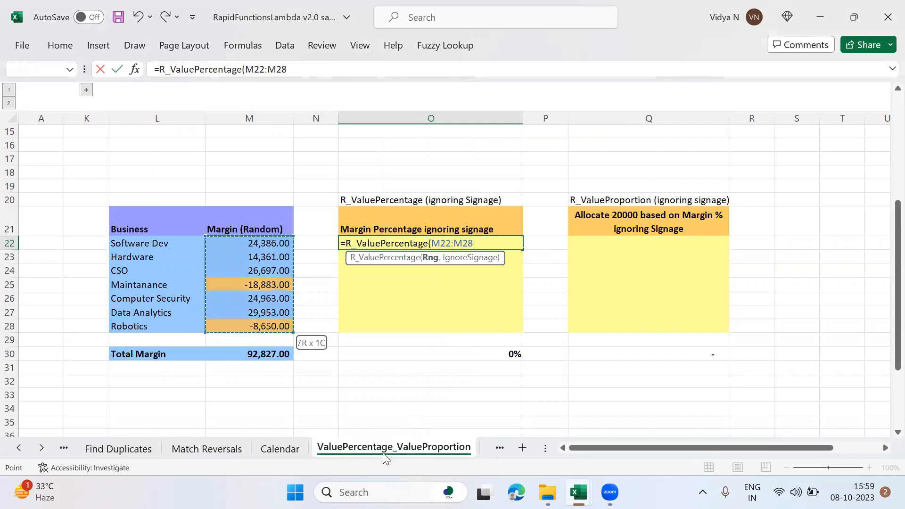
text())
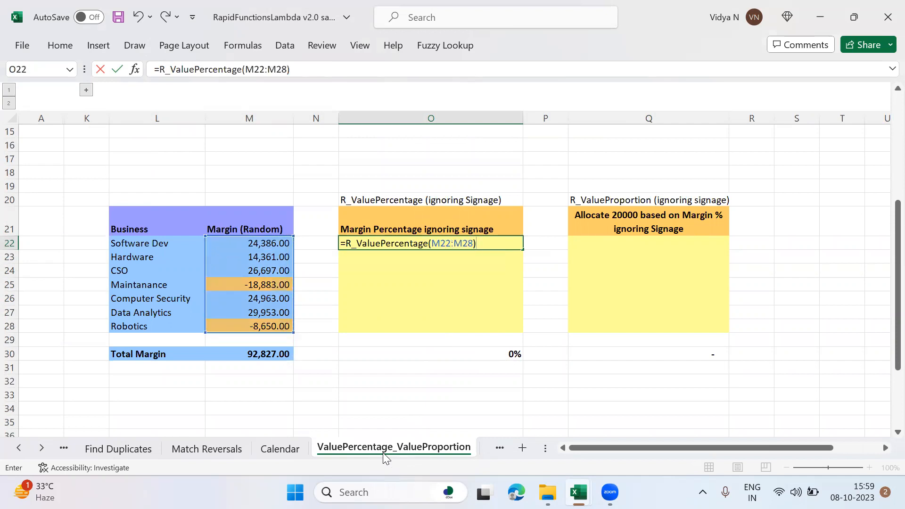
key(Return)
key(Up)
key(Delete)
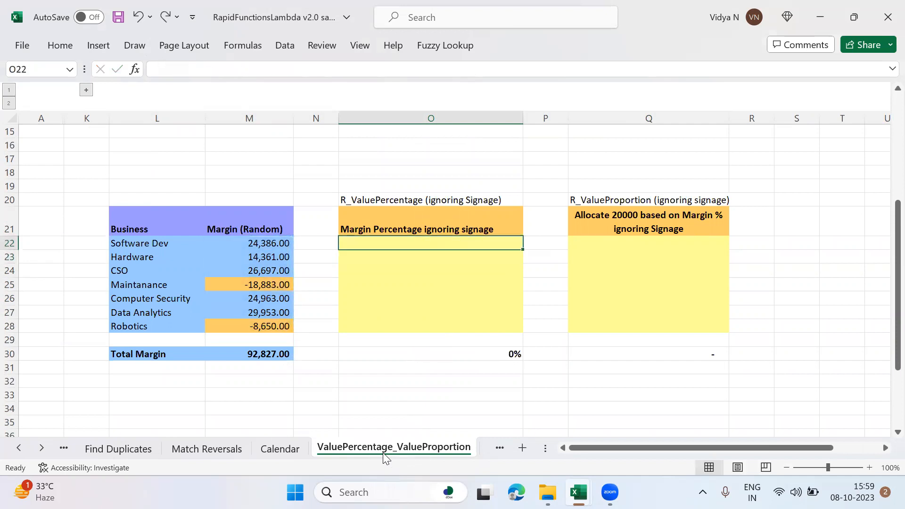
Step: Start a formula in O22 with the R_ValuePercentage function
text(=R_)
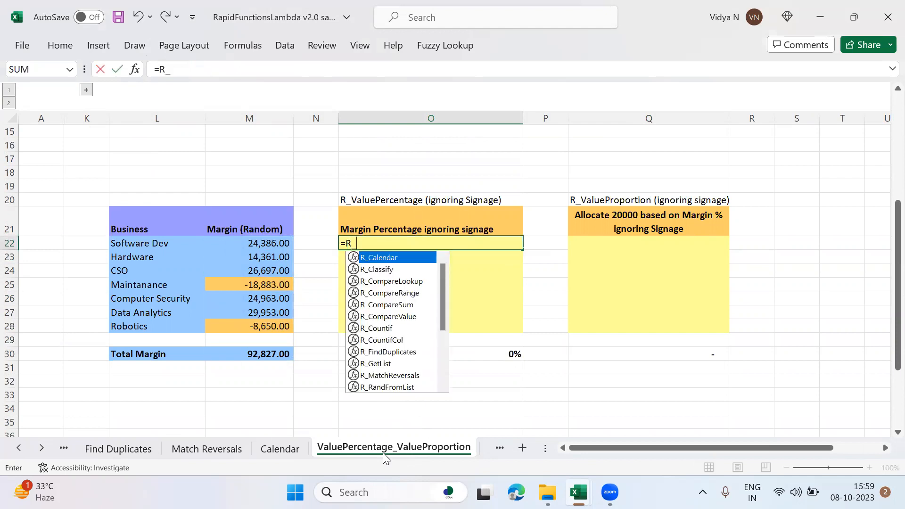
text(Va)
key(Left)
key(Right)
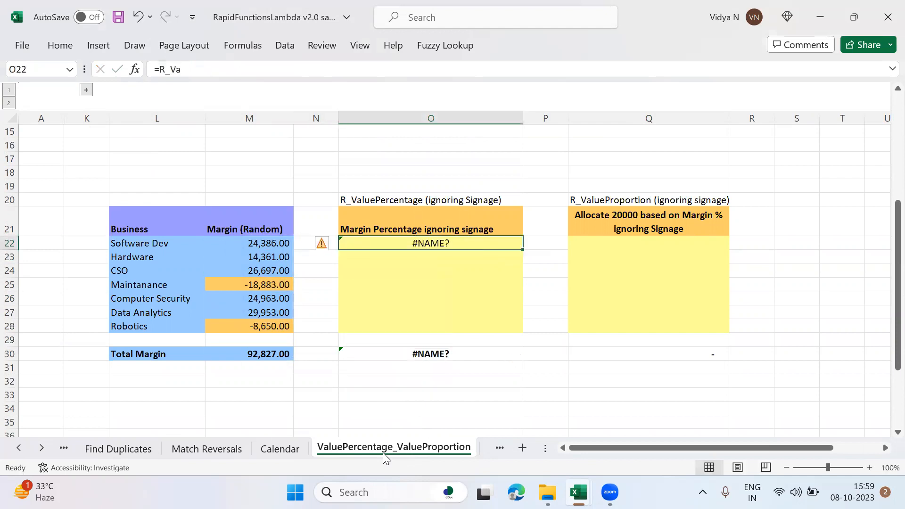
key(F2)
key(BackSpace)
key(BackSpace)
text(Val)
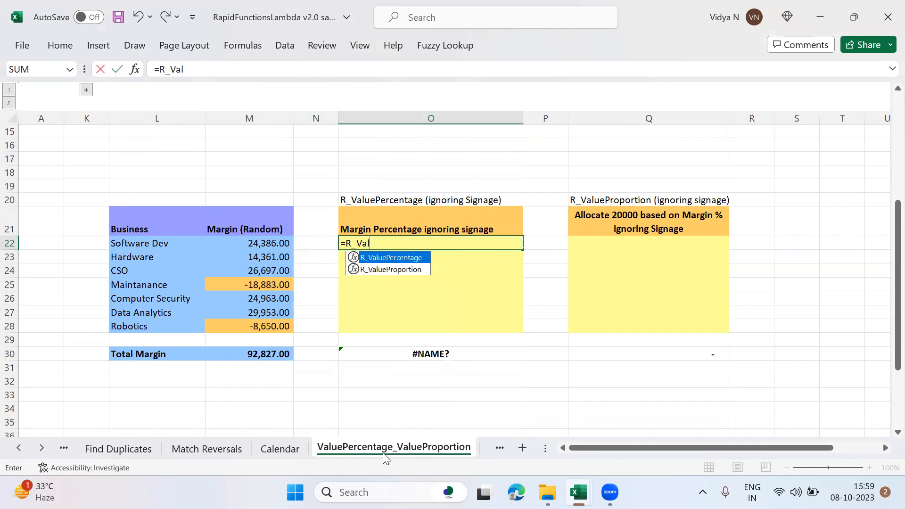
text(uePerce)
key(Tab)
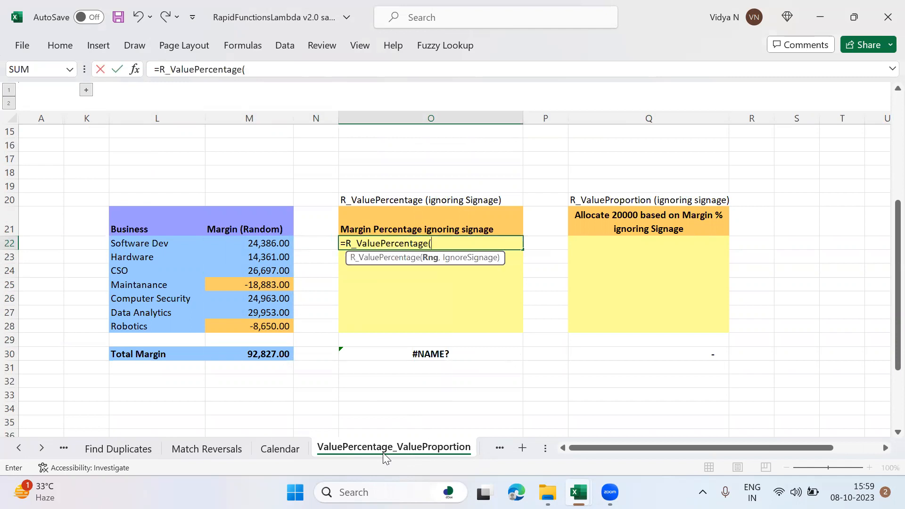
Step: Complete the O22 formula with M22:M28 as Rng and FALSE as IgnoreSignage
click(281, 243)
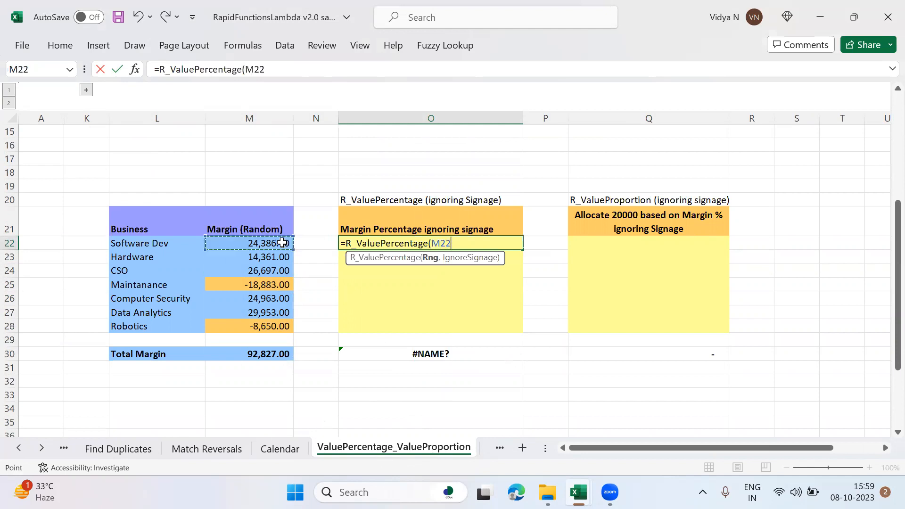
key(shift+Down)
key(shift+Down)
key(shift+Down)
key(shift+Down)
key(shift+Down)
key(shift+Down)
key(shift+Down)
key(shift+Up)
text(,false)
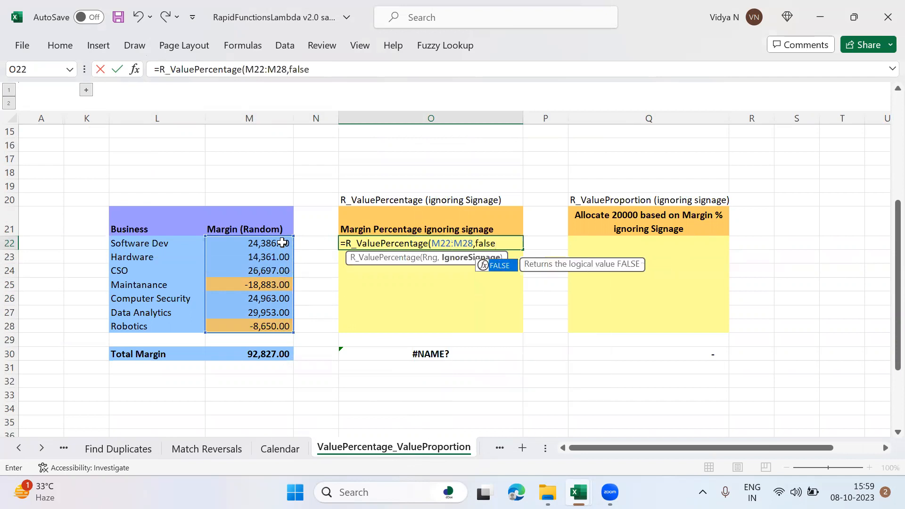
text())
key(Return)
Step: Examine the margin percentages in O22:O28 against the margins in column M, especially the Maintanance and Robotics rows
key(Down)
key(Down)
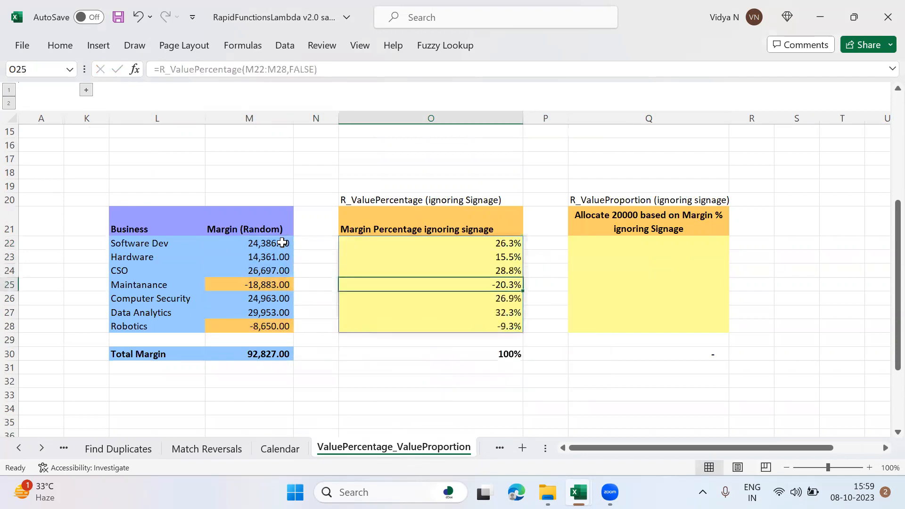
key(Left)
key(Left)
key(Right)
key(Right)
key(Right)
key(Left)
key(Down)
key(Down)
key(Down)
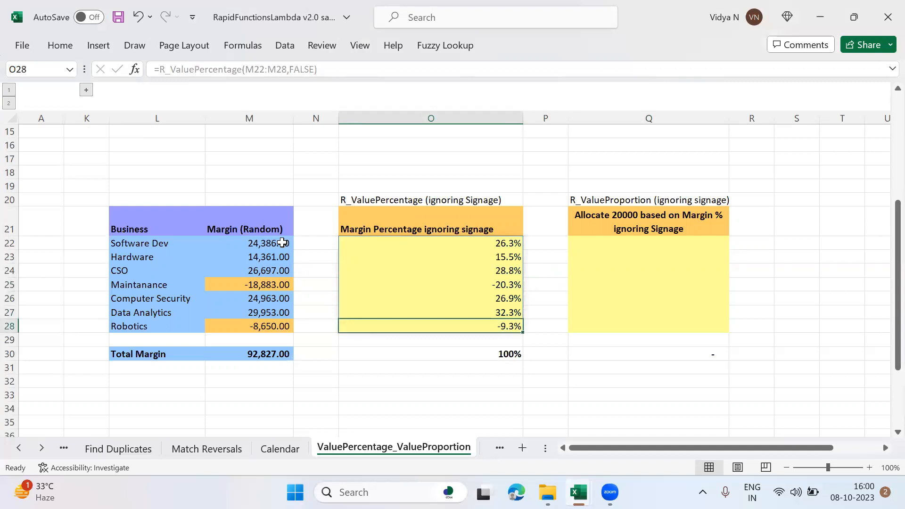
key(Up)
key(Up)
key(Up)
key(Up)
key(Up)
key(Up)
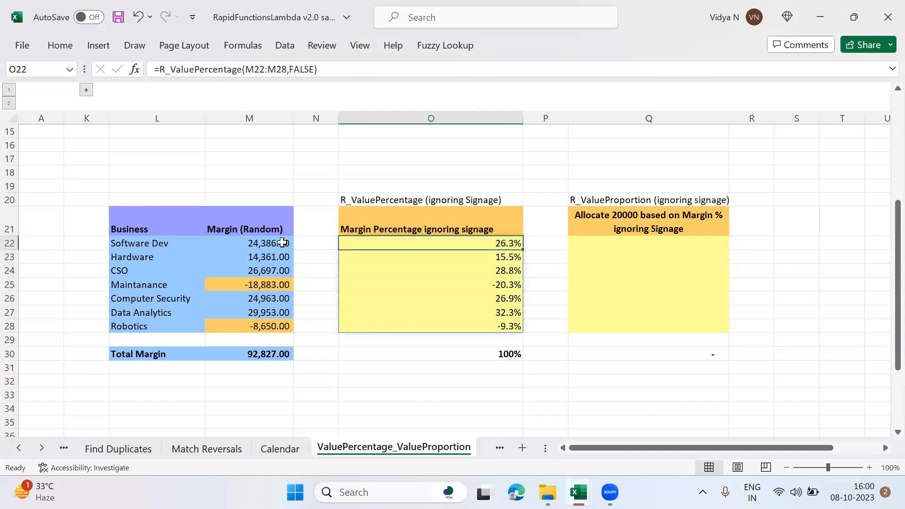
Step: Enter an R_ValueProportion formula in Q22 with 20000 as SplitValue, M22:M28 as Rng and FALSE as IgnoreSignage
key(Right)
key(Right)
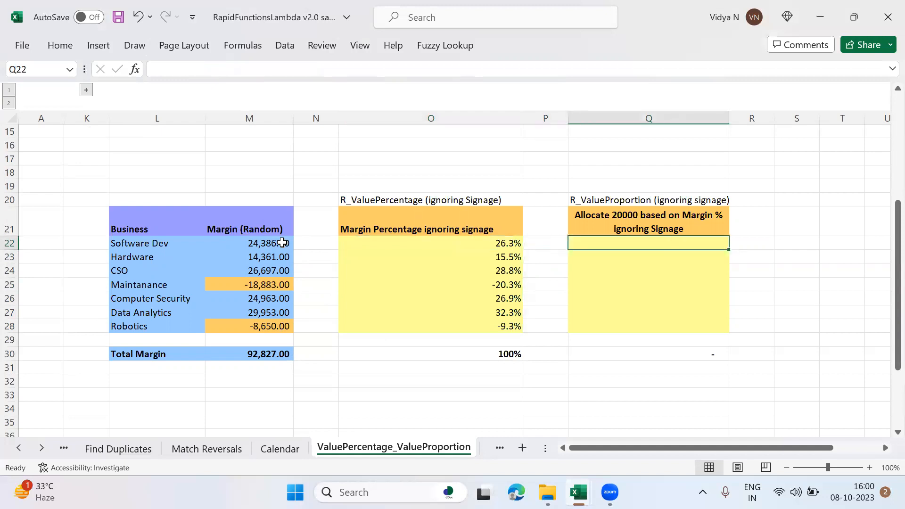
text(=R)
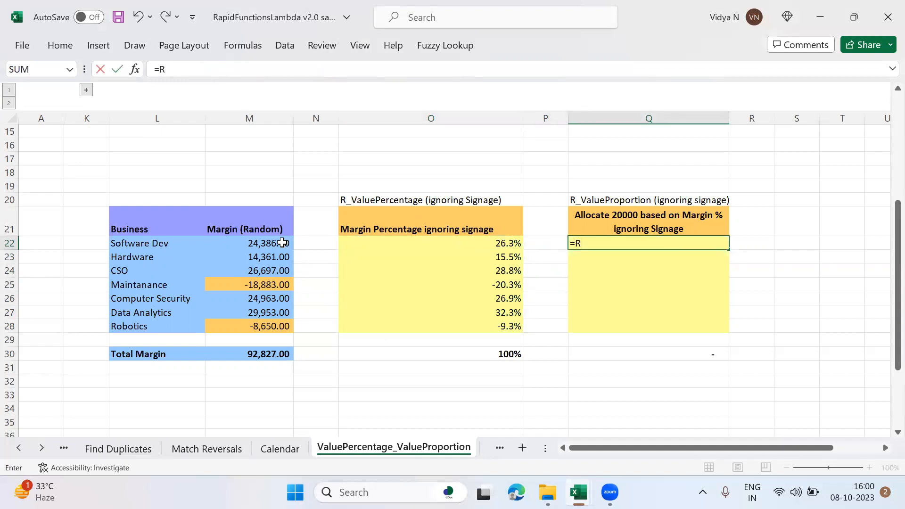
text(_V)
key(Down)
key(Tab)
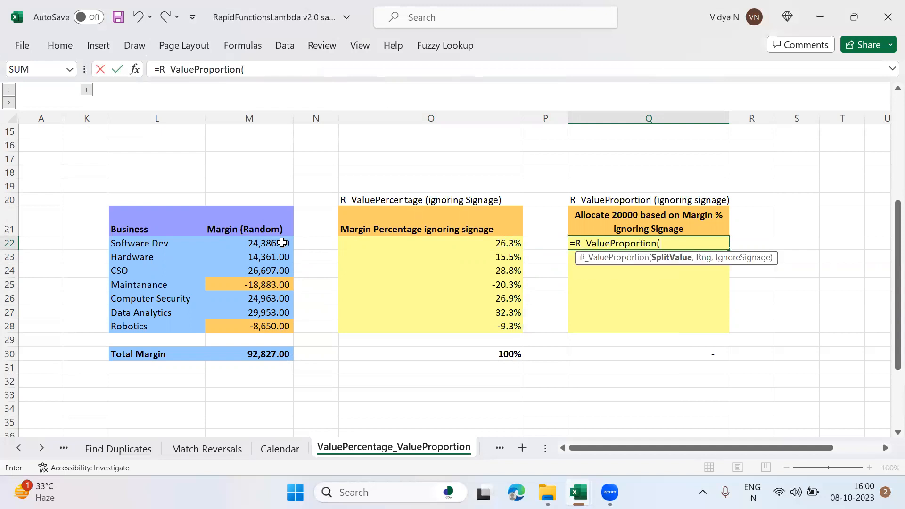
text(20000,)
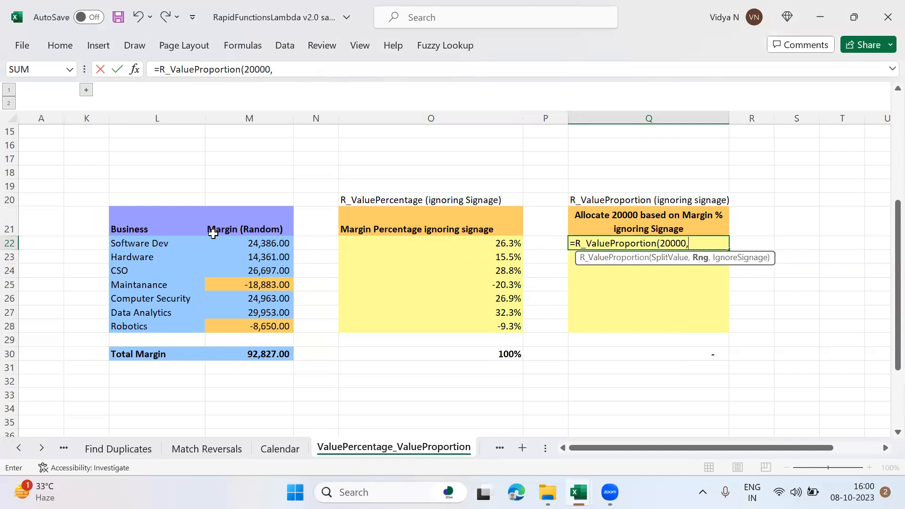
mouse_move(271, 245)
mouse_down()
mouse_move(271, 326)
mouse_move(271, 245)
mouse_up()
text(,false))
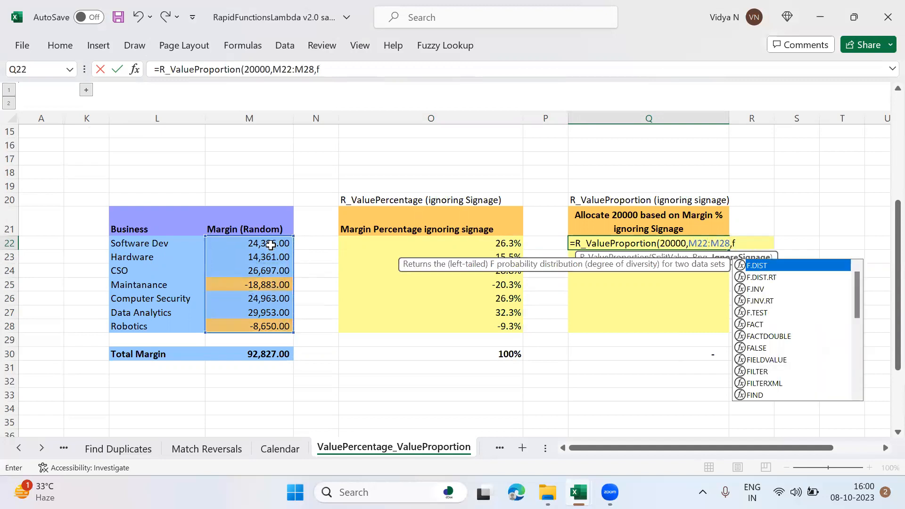
key(Return)
key(Up)
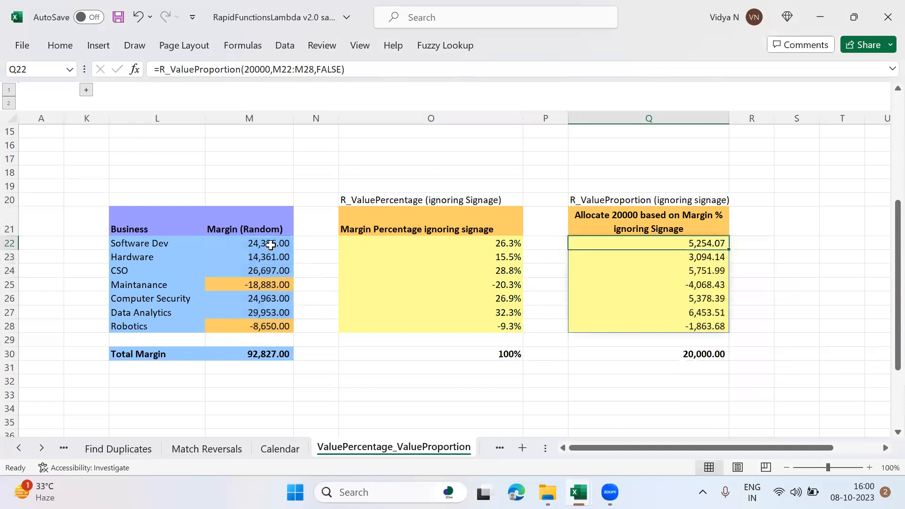
Step: Examine the allocated amounts in Q22:Q28, including the Maintanance and Robotics rows, and the total in Q30
key(shift+Down)
key(shift+Down)
key(shift+Down)
key(shift+Down)
key(shift+Down)
key(shift+Down)
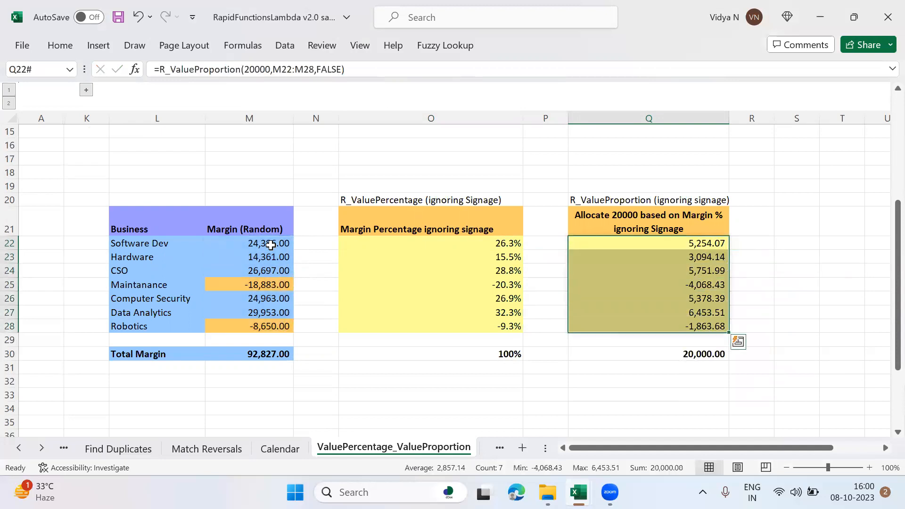
scroll(270, 245, up, 5)
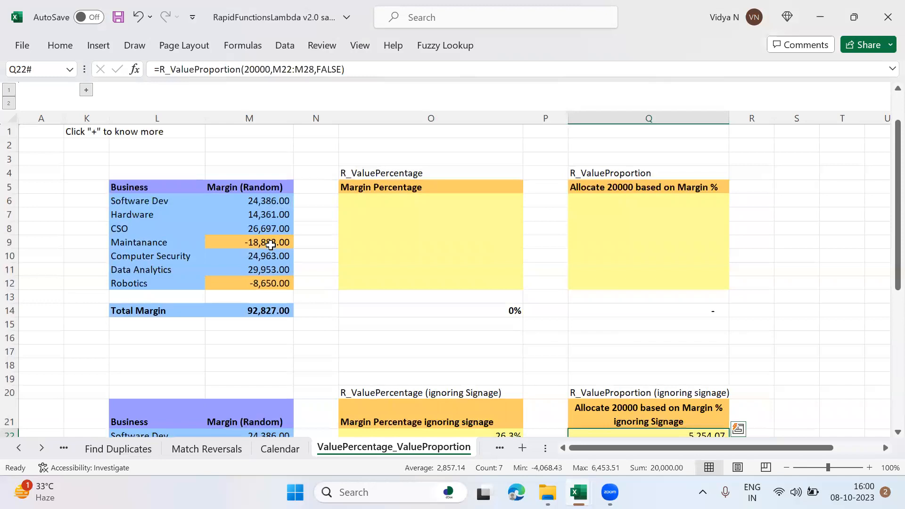
key(Down)
key(Up)
key(Down)
key(Down)
key(Down)
key(Down)
key(Down)
key(Down)
key(Down)
key(Down)
key(Down)
key(Down)
key(Down)
key(Down)
key(Up)
key(Up)
key(Up)
key(Up)
key(Up)
key(Up)
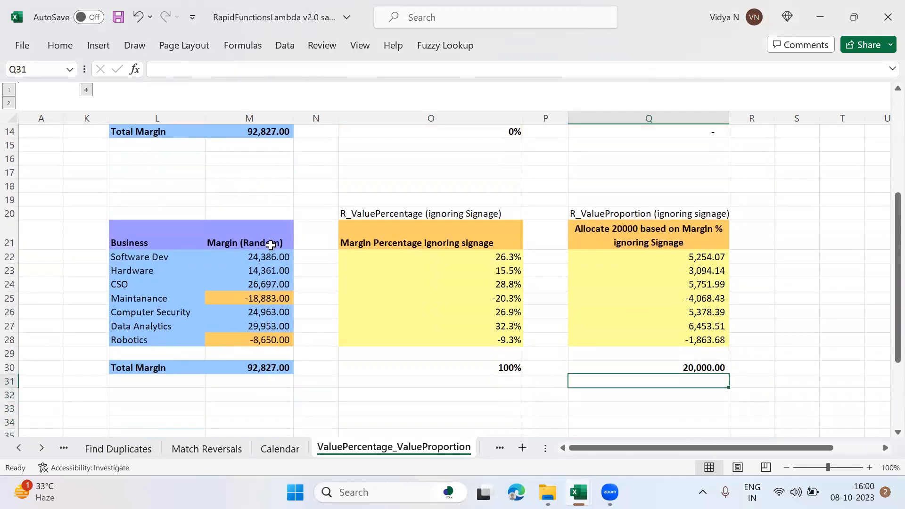
key(Up)
key(Up)
key(Up)
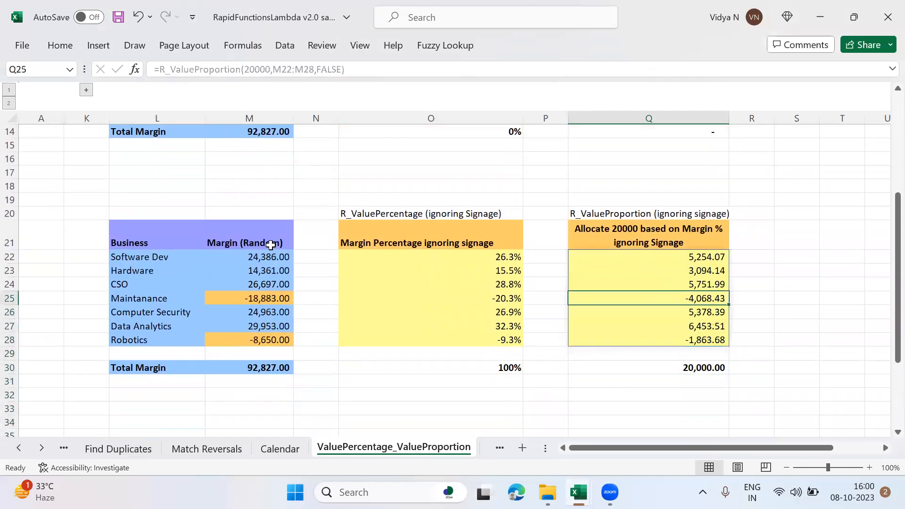
key(Down)
key(Down)
key(Down)
key(Up)
key(Up)
key(Up)
key(Up)
key(Up)
key(Up)
Step: Change the IgnoreSignage argument of the R_ValuePercentage formula in O22 to TRUE
key(Left)
key(Left)
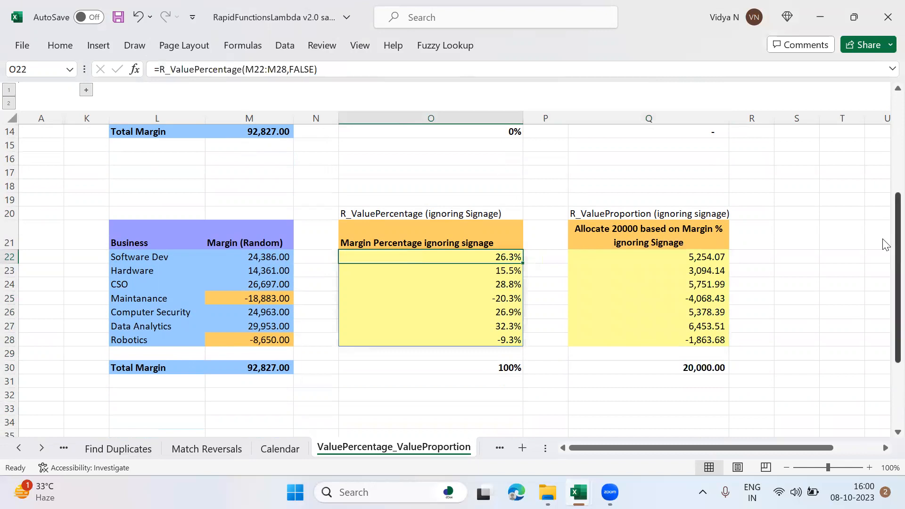
drag(898, 249, 881, 260)
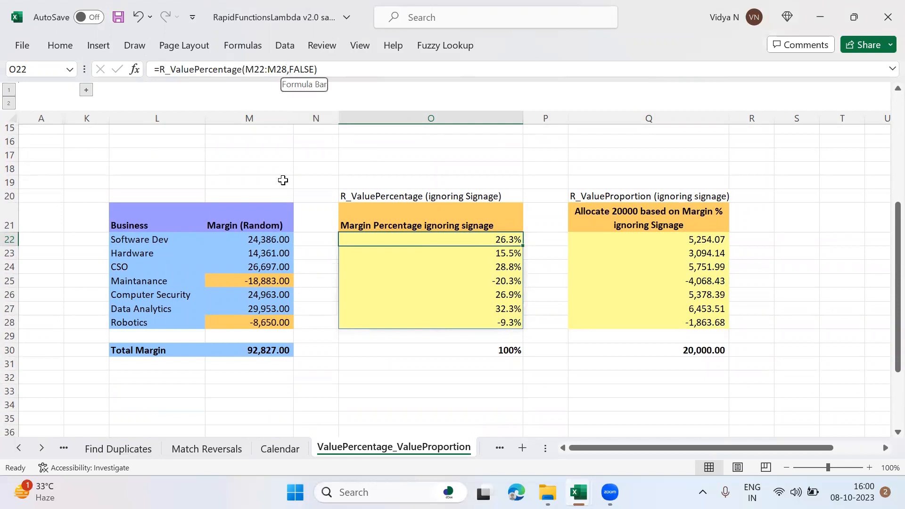
click(291, 70)
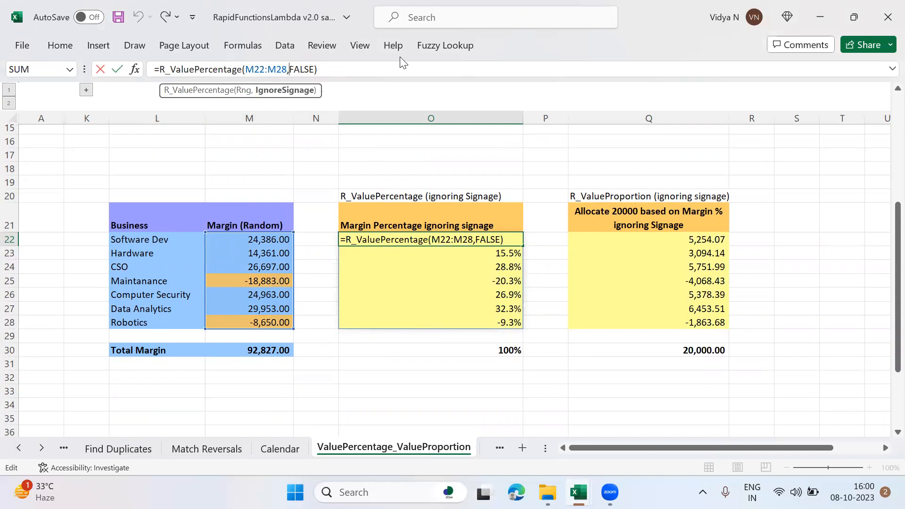
key(Delete)
key(Delete)
key(Delete)
key(Delete)
text(True)
key(Return)
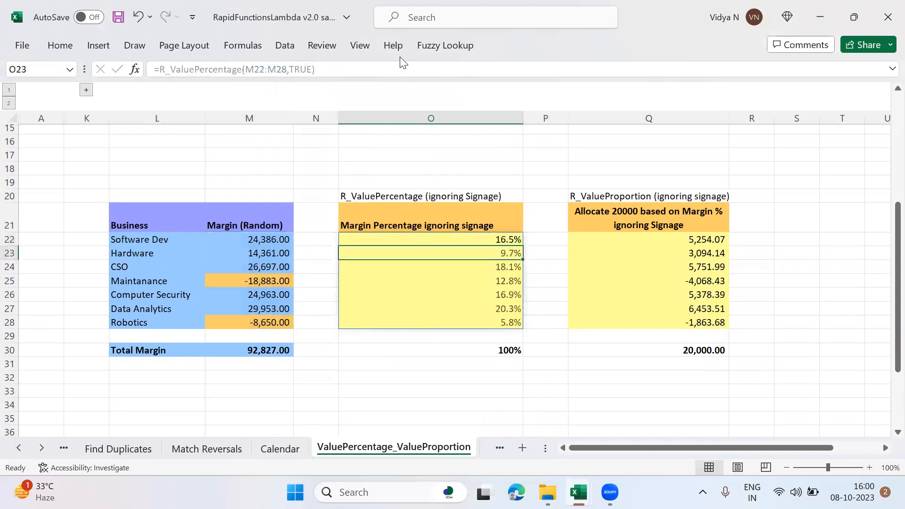
Step: Examine the recalculated margin percentages in O22:O28
key(Up)
key(Down)
key(Down)
key(Down)
key(Down)
key(Down)
key(Down)
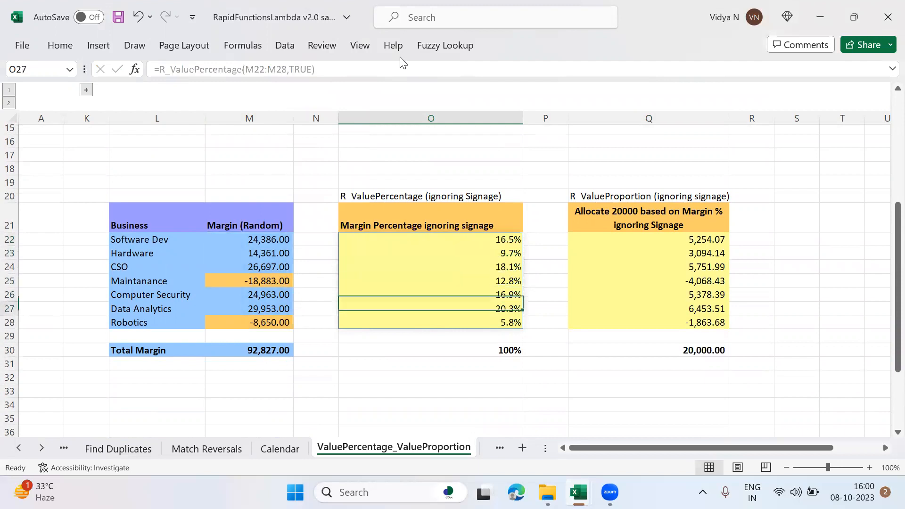
key(Up)
key(Up)
key(Up)
key(Up)
key(Up)
key(Up)
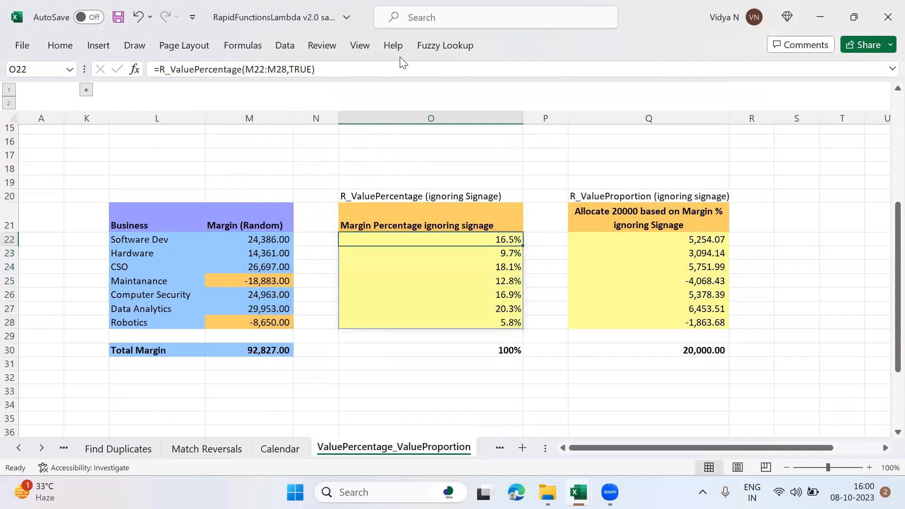
Step: Change the IgnoreSignage argument of the R_ValueProportion formula in Q22 to TRUE
key(Right)
key(Right)
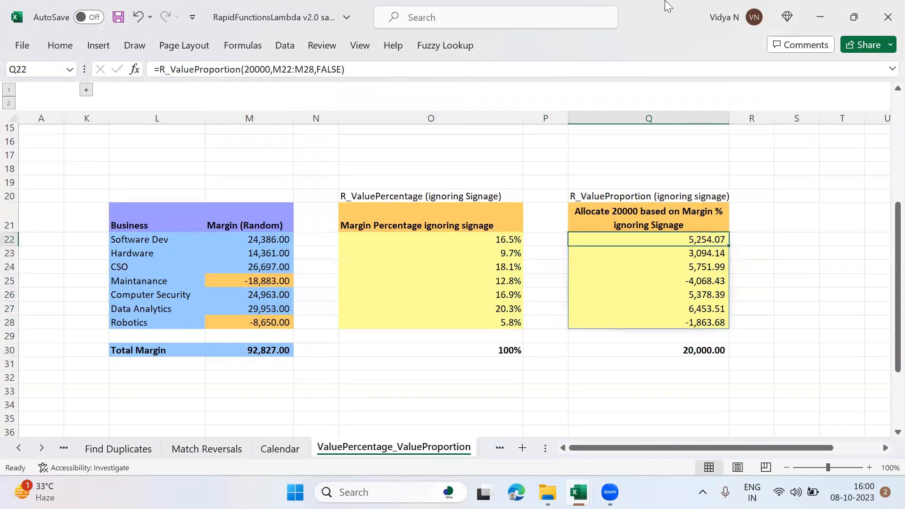
click(329, 69)
double_click(328, 68)
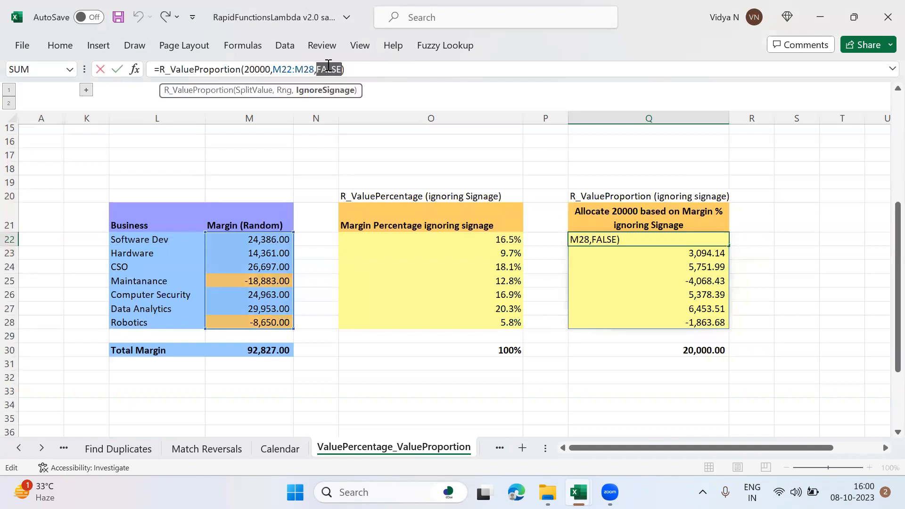
text(true)
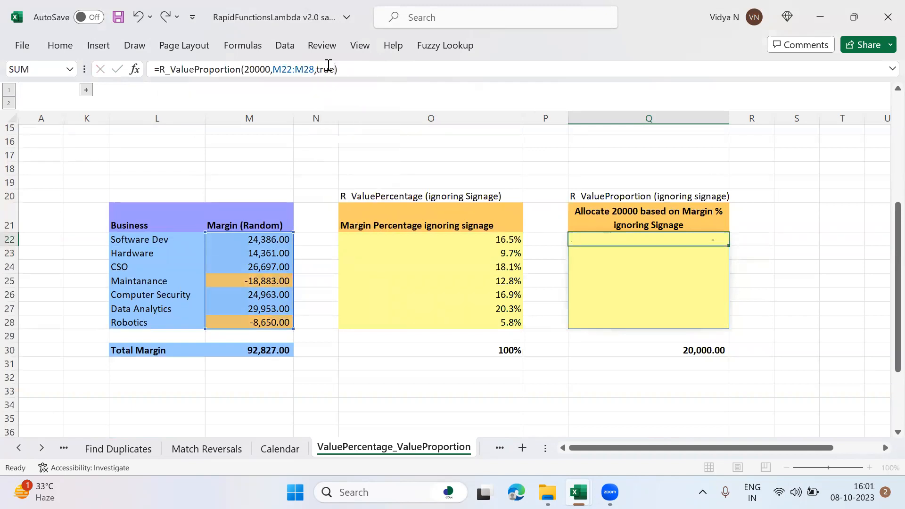
key(Return)
Step: Review the recalculated allocations in Q22:Q28 against the Maintanance margin in M25
key(Up)
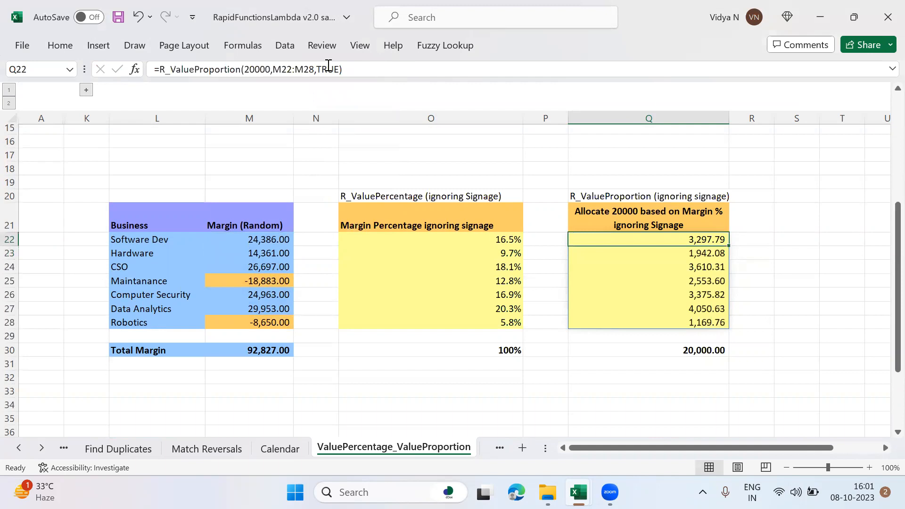
key(Down)
key(Down)
key(Down)
key(Down)
key(Down)
key(Down)
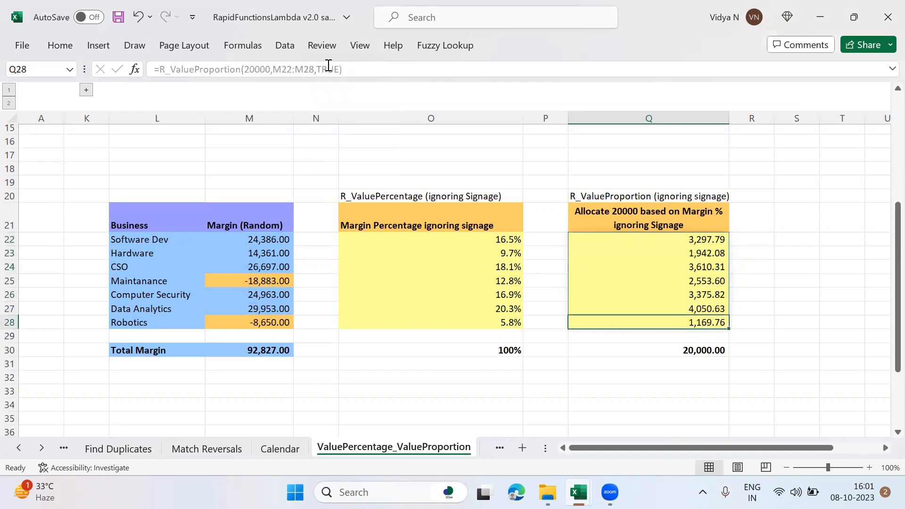
click(262, 280)
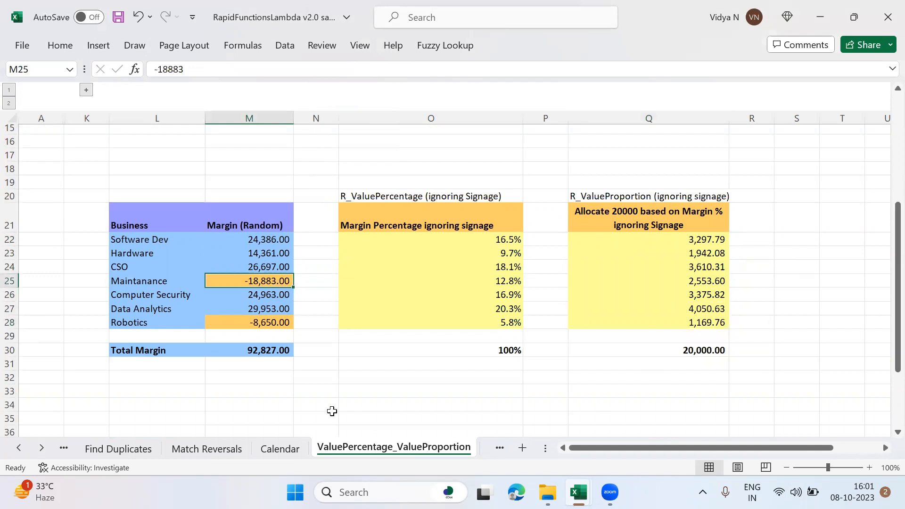
Step: Open the CompareFunctions sheet
click(42, 450)
click(41, 450)
click(42, 451)
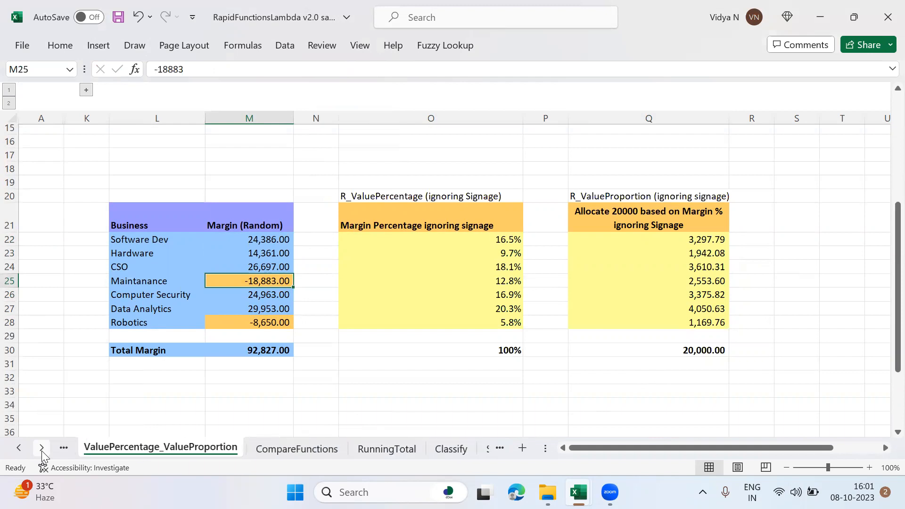
click(316, 450)
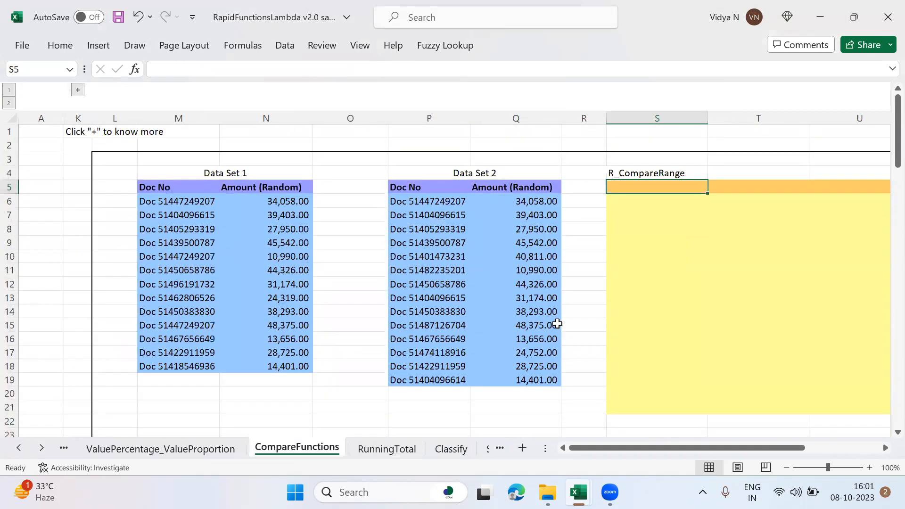
Step: Examine Data Set 1, Data Set 2 and the R_CompareRange output area, with the sheet zoomed out to 90%
key(Right)
key(Right)
key(Right)
key(Left)
key(Left)
key(Left)
key(Left)
key(Left)
key(Left)
key(Left)
key(Left)
key(Left)
key(Right)
key(Right)
key(Right)
key(Right)
key(Left)
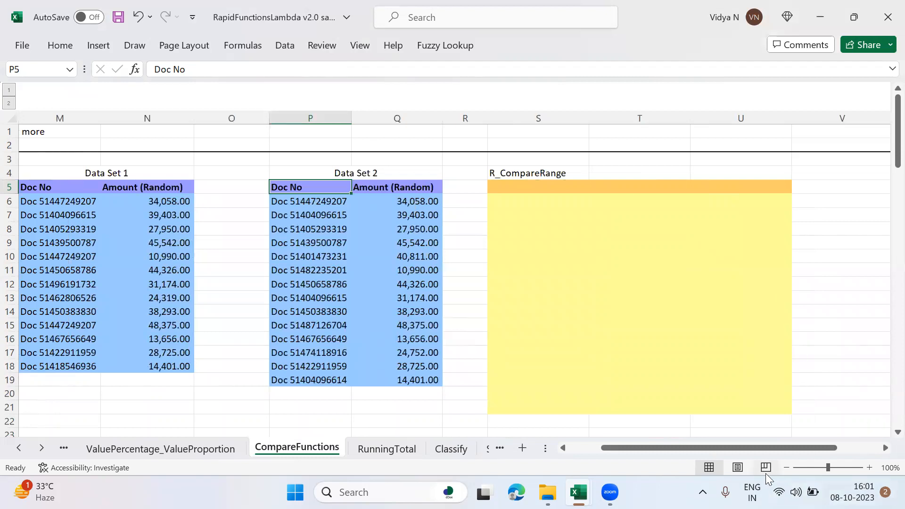
click(787, 467)
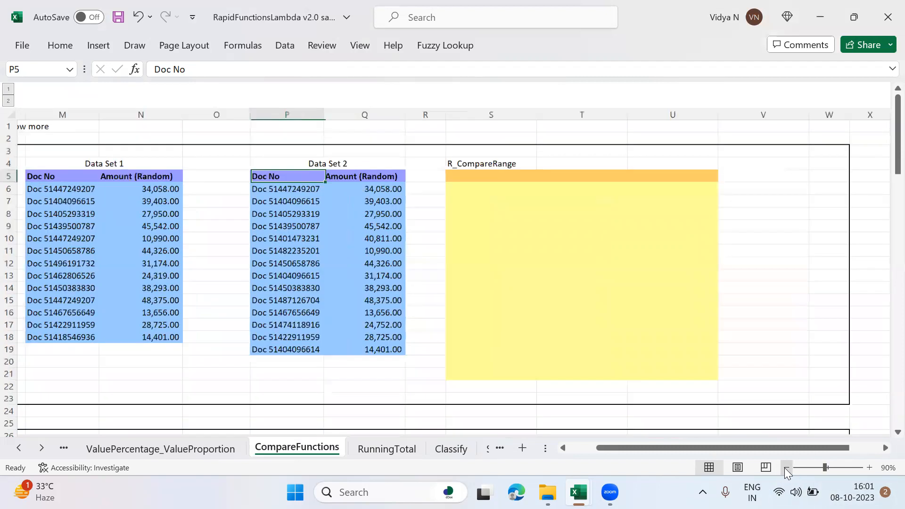
click(525, 176)
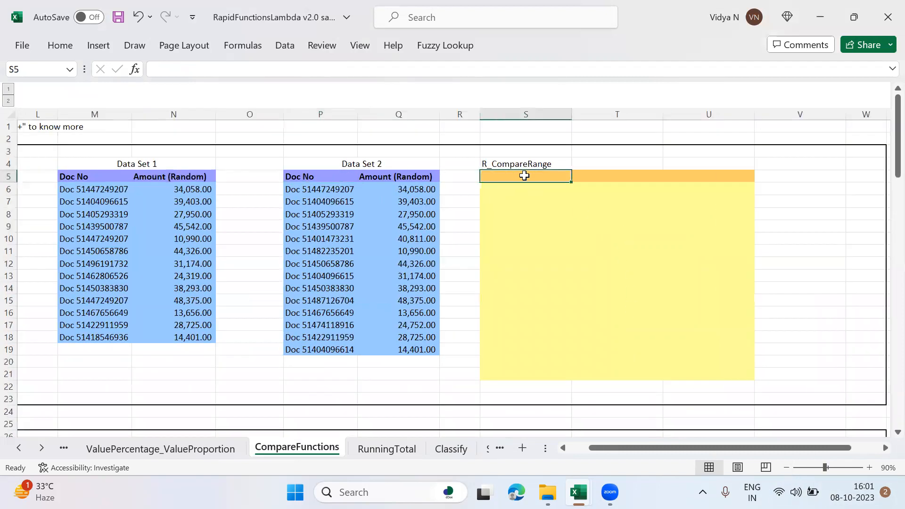
text(=)
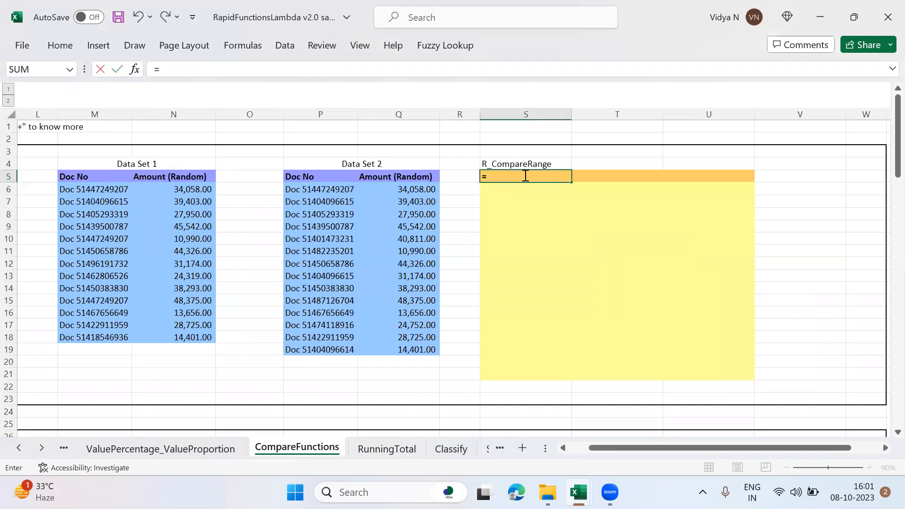
text(R)
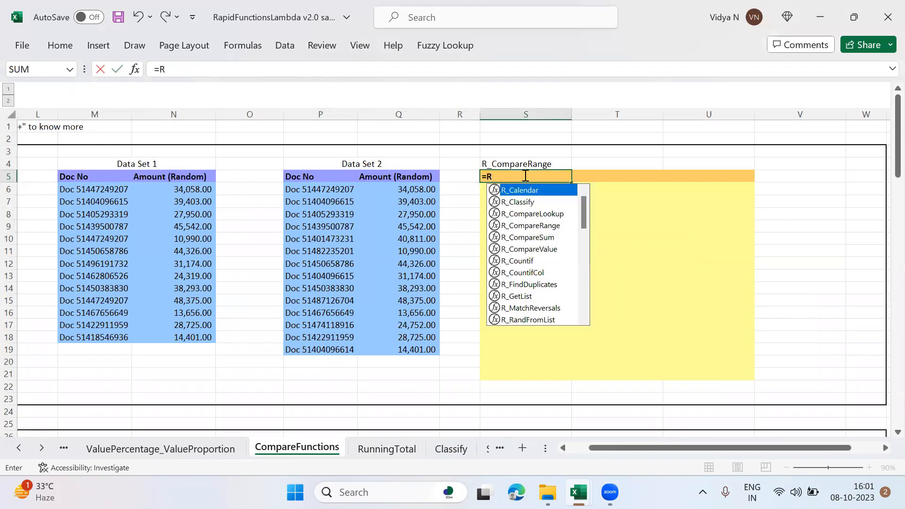
text(_Com)
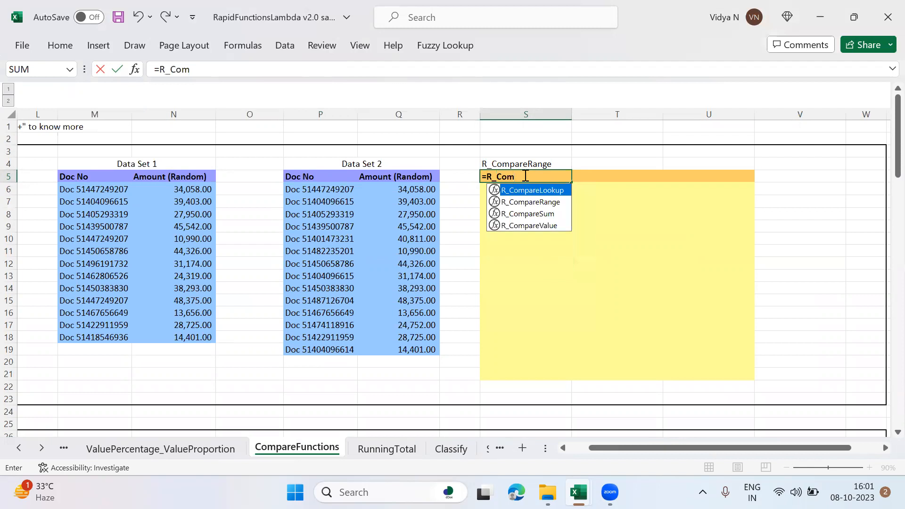
key(Down)
key(Tab)
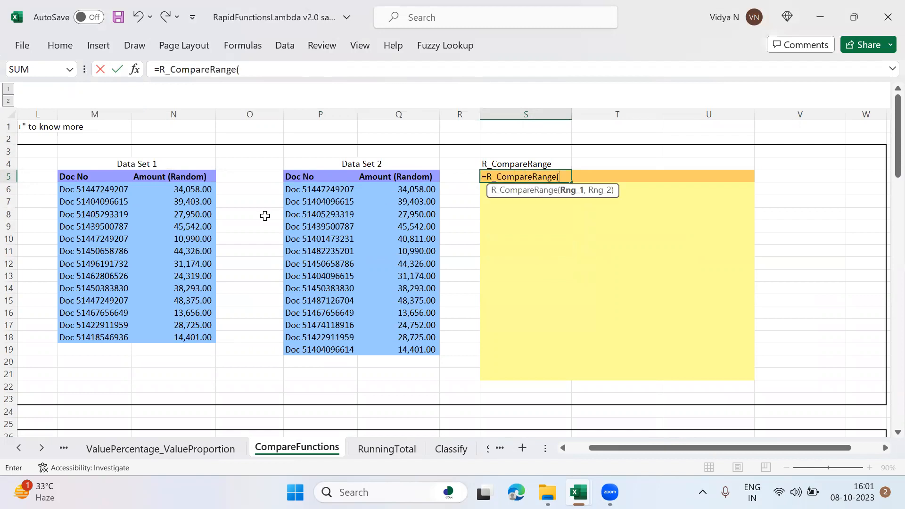
click(87, 190)
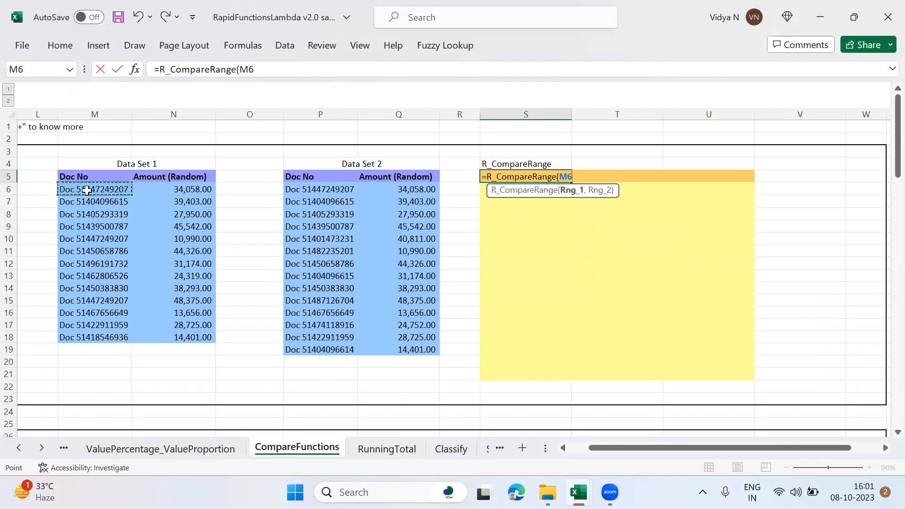
key(Up)
key(Escape)
key(Down)
text(=R_Com)
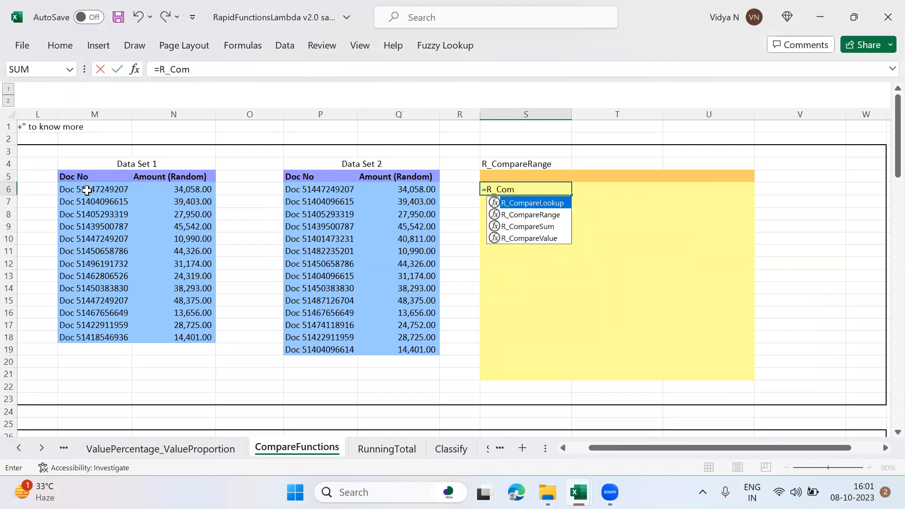
key(Escape)
key(Escape)
Step: Enter an R_CompareRange formula in S5 comparing the Doc No ranges M6:M18 and P6:P19
key(Up)
text(=R_Com)
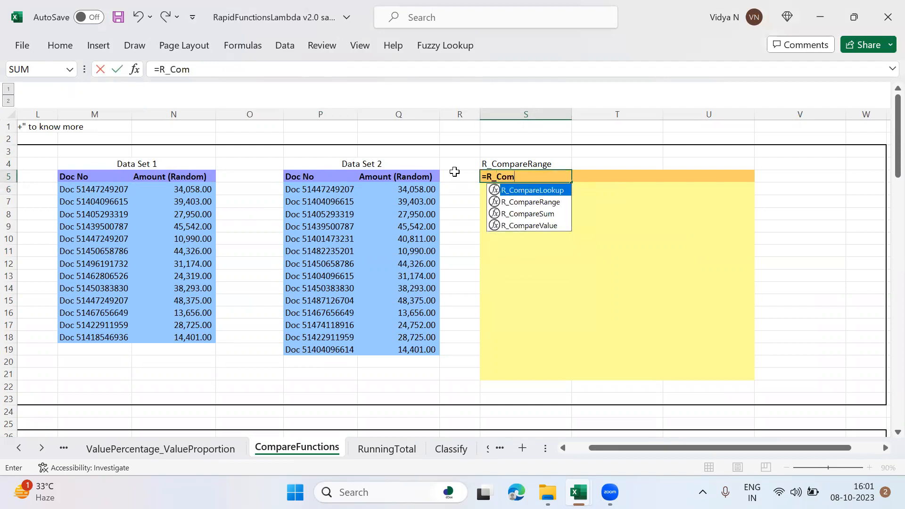
key(Down)
key(Tab)
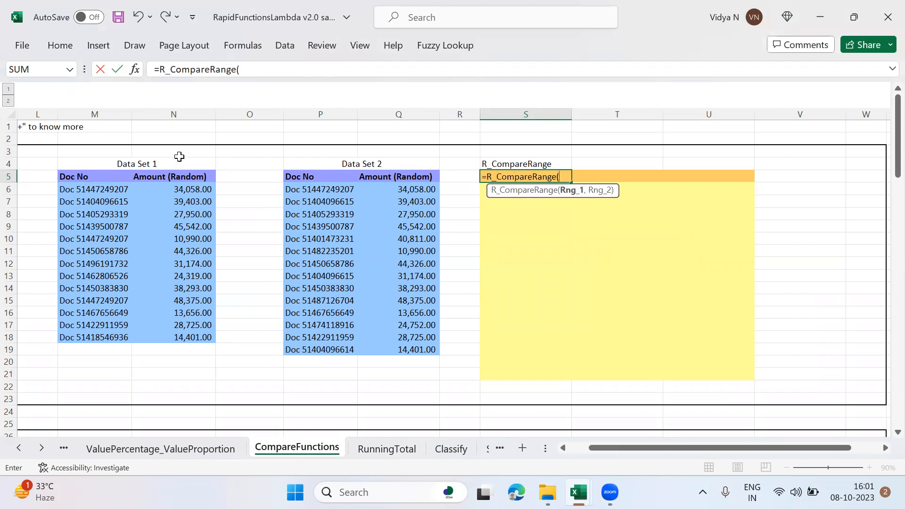
click(94, 188)
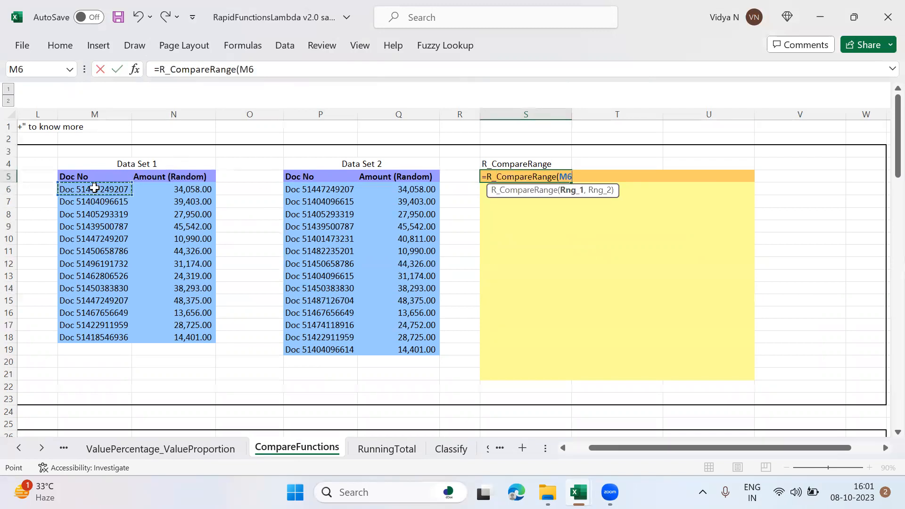
key(ctrl+shift+Down)
text(,)
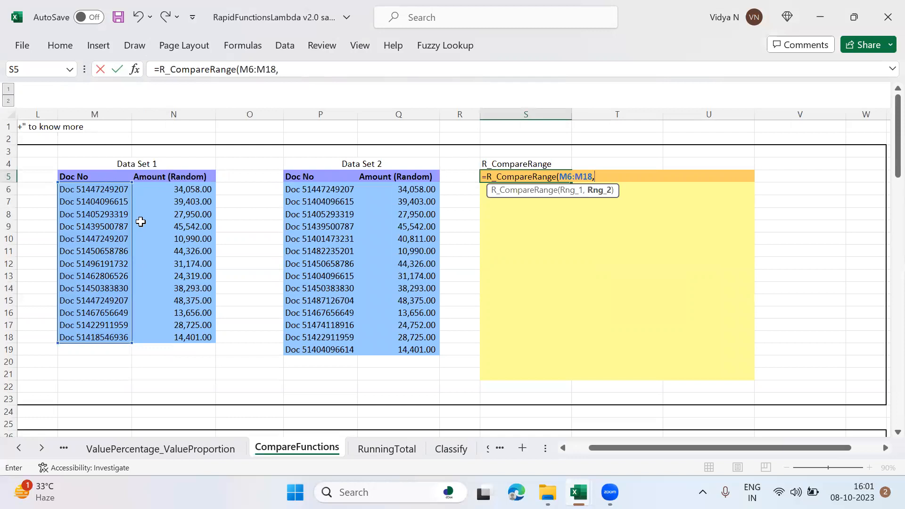
click(311, 190)
key(ctrl+shift+Down)
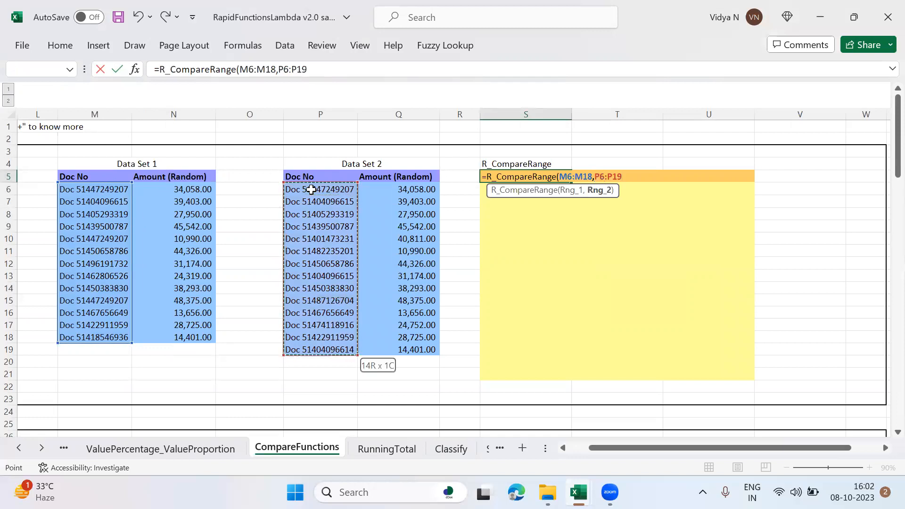
text())
key(Return)
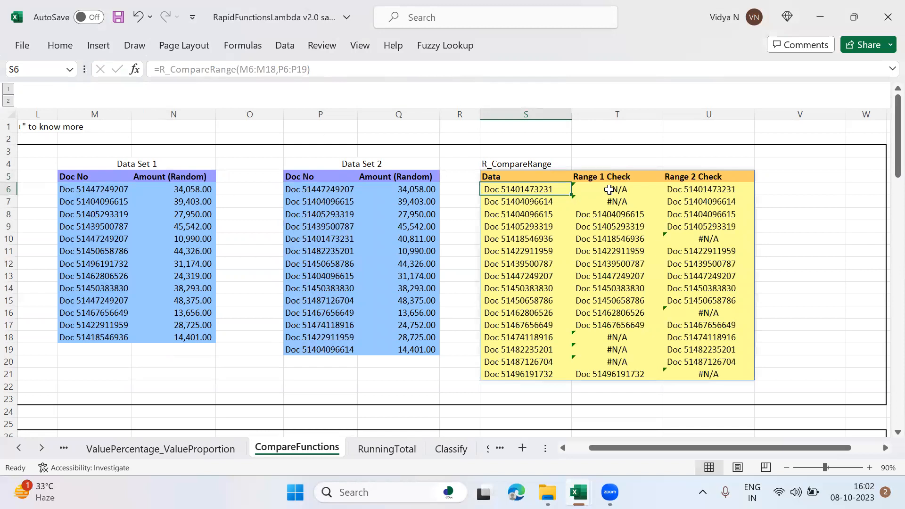
Step: Examine the Range 1 Check and Range 2 Check results in rows 6, 8 and 10 of the R_CompareRange output
click(695, 187)
click(625, 187)
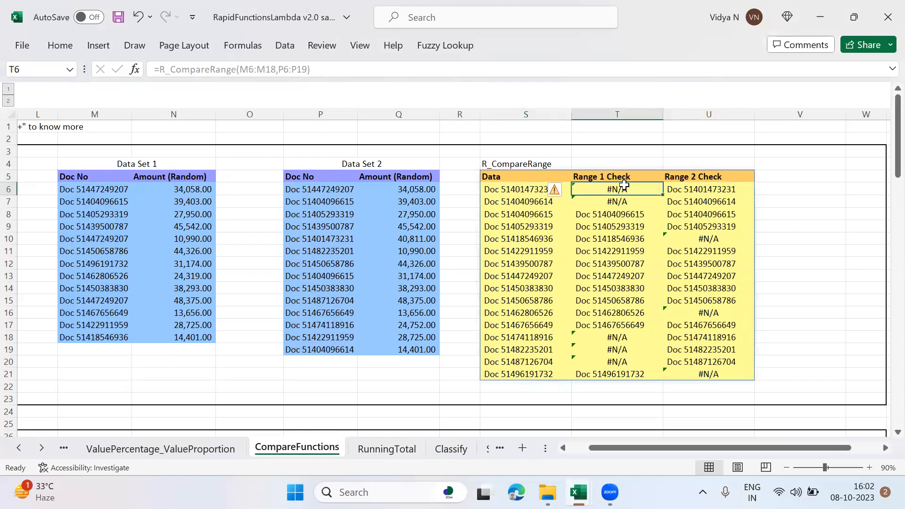
click(550, 216)
click(622, 214)
drag(692, 214, 552, 240)
click(552, 239)
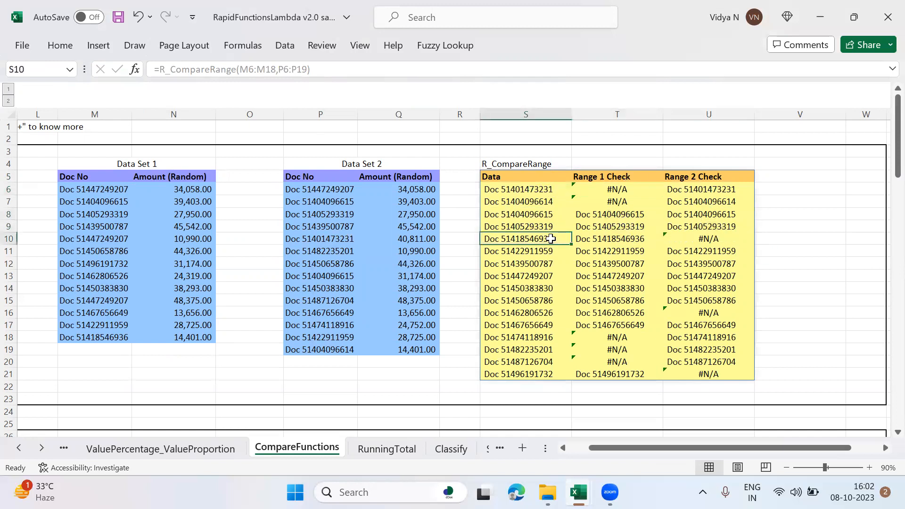
click(622, 239)
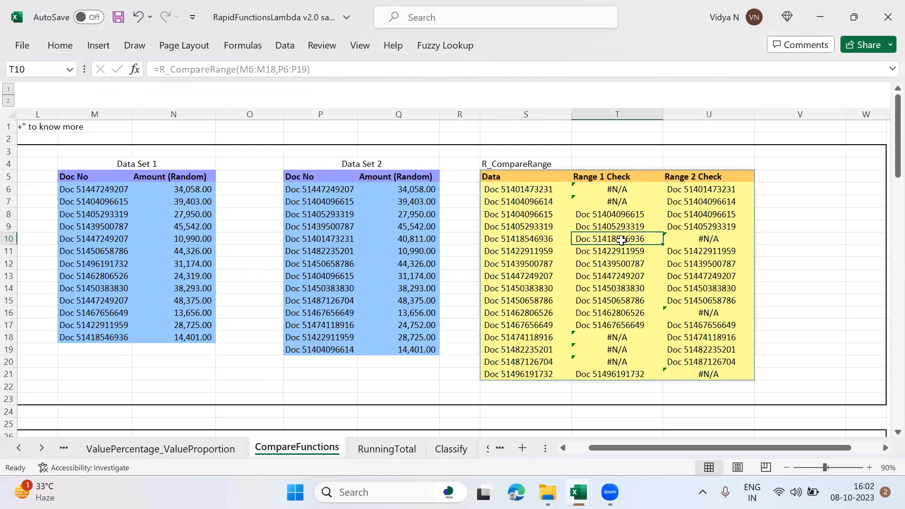
click(684, 241)
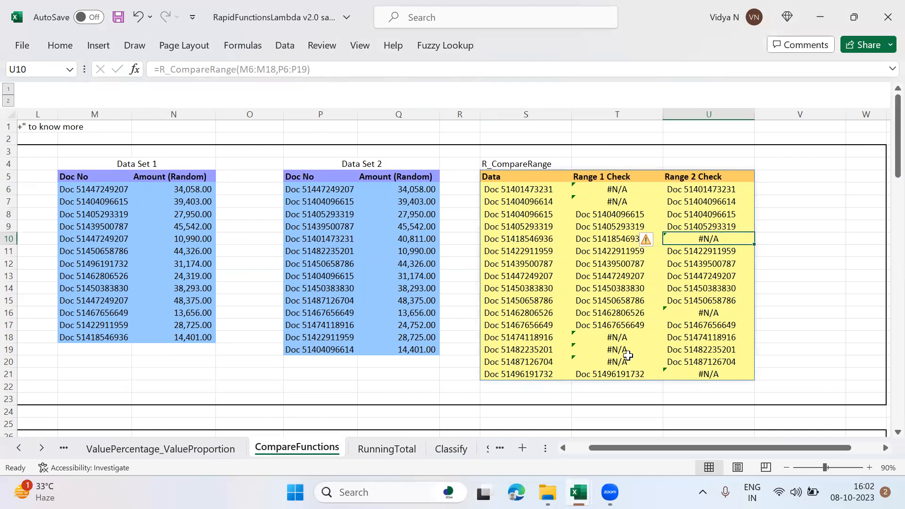
Step: Start an R_CompareSum formula in S28 with M29:M41 as KeyRange_1 and N29:N41 as ValueRange_1
key(Down)
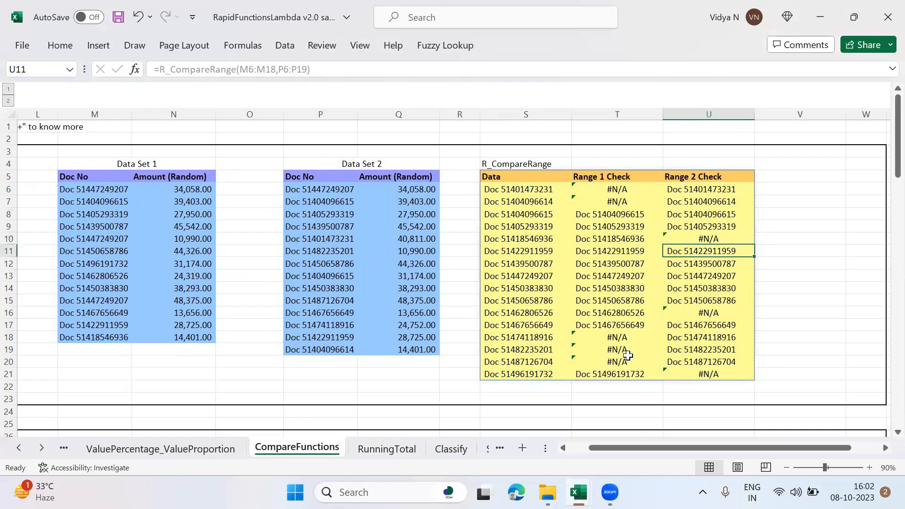
key(Down)
key(Down)
key(Down)
key(Down)
key(Down)
key(Down)
key(Down)
key(Down)
key(Down)
key(Down)
key(Down)
key(Down)
key(Down)
key(Down)
key(Down)
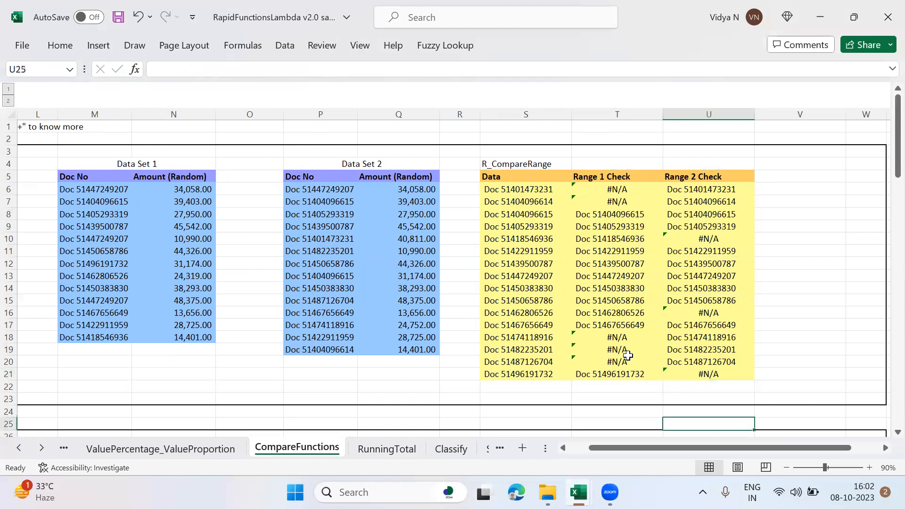
key(Down)
key(Down)
key(Down)
key(Down)
key(Down)
key(Down)
key(Down)
key(Down)
key(Down)
key(Down)
key(Down)
key(Down)
key(Down)
key(Down)
key(Down)
key(Down)
key(Down)
key(Down)
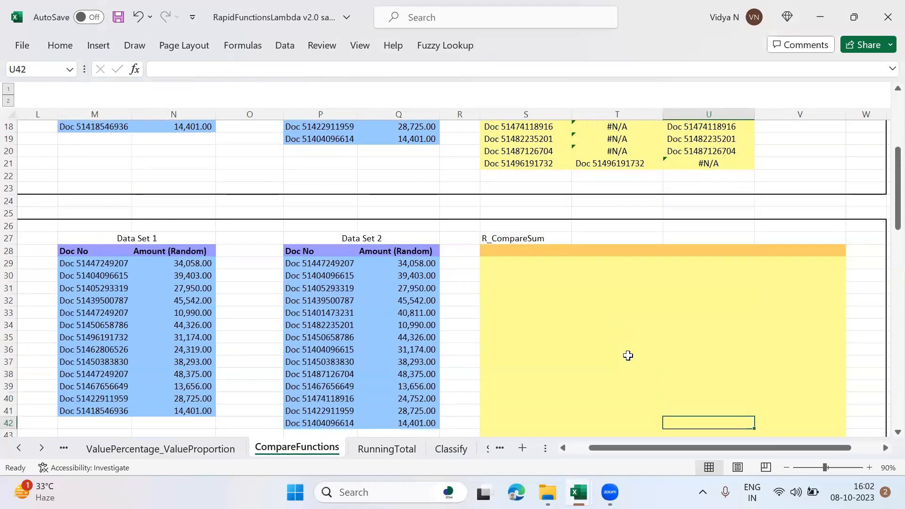
key(Up)
key(Up)
key(Up)
key(Up)
key(Up)
key(Up)
key(Up)
key(Up)
key(Up)
key(Up)
key(Up)
key(Up)
key(Up)
key(Up)
key(Up)
key(Left)
key(Up)
key(Left)
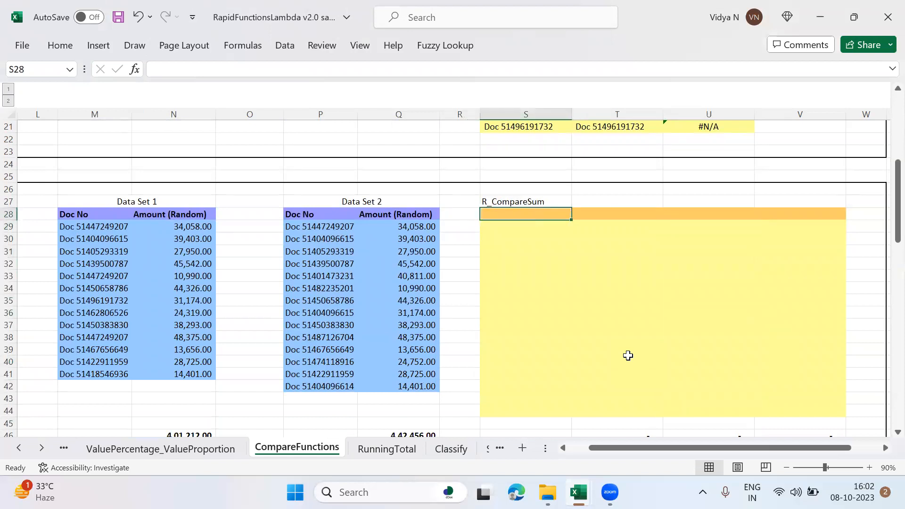
text(=RC)
key(BackSpace)
text(_Com)
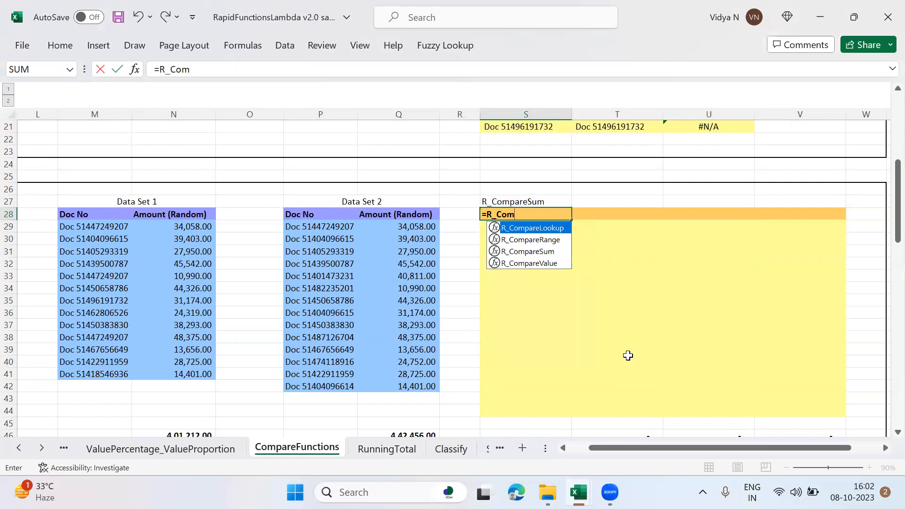
click(539, 252)
double_click(539, 253)
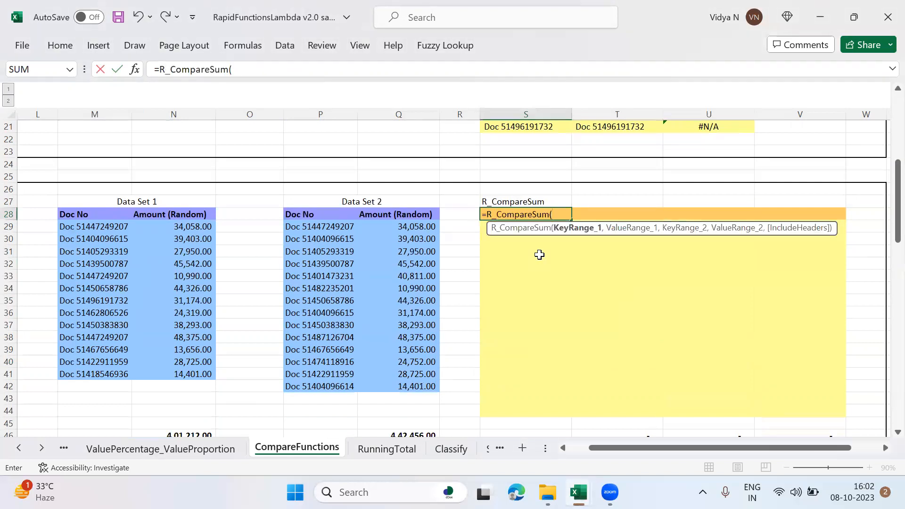
click(90, 226)
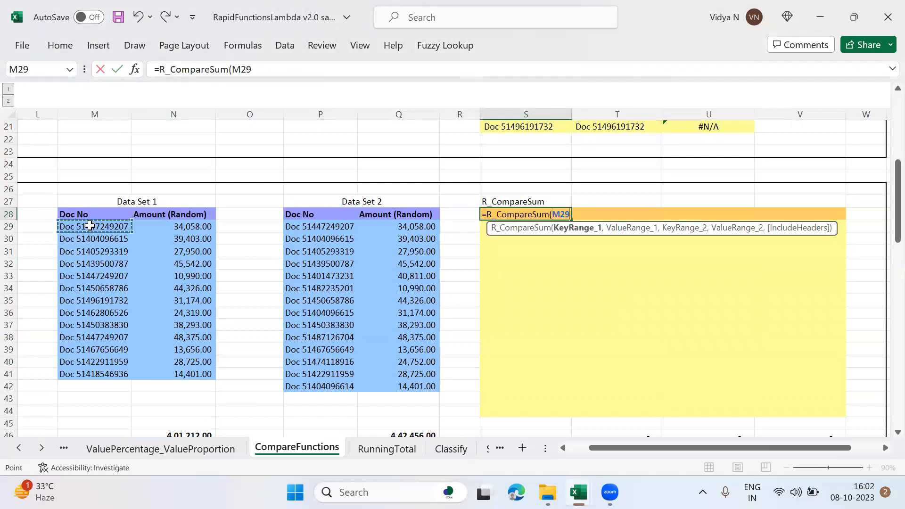
key(ctrl+shift+Down)
text(,)
click(160, 229)
key(ctrl+shift+Down)
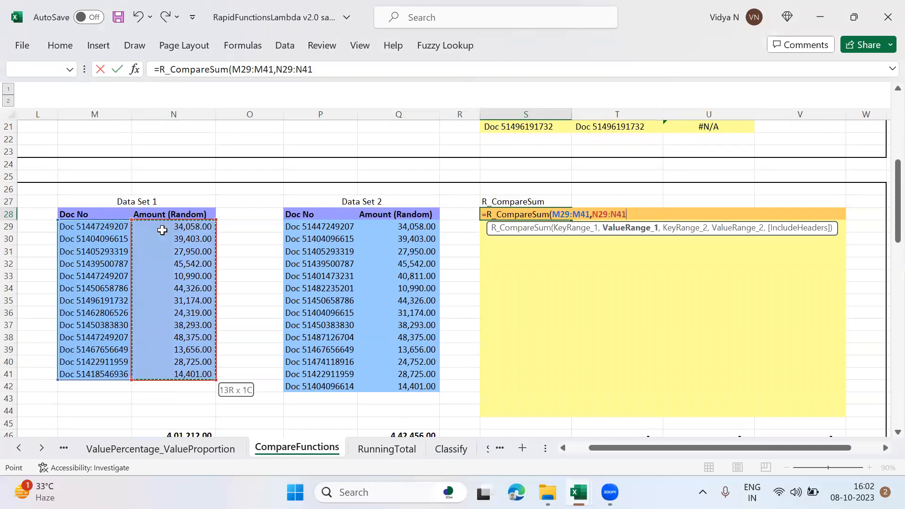
Step: Complete the R_CompareSum formula with P29:P42 as KeyRange_2 and Q29:Q42 as ValueRange_2
text(,)
click(324, 225)
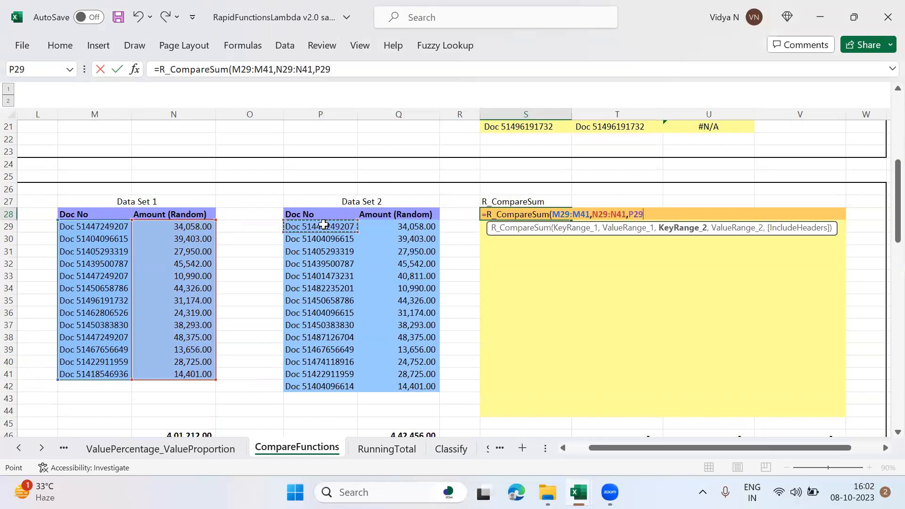
key(ctrl+shift+Down)
text(,)
click(380, 227)
key(ctrl+shift+Down)
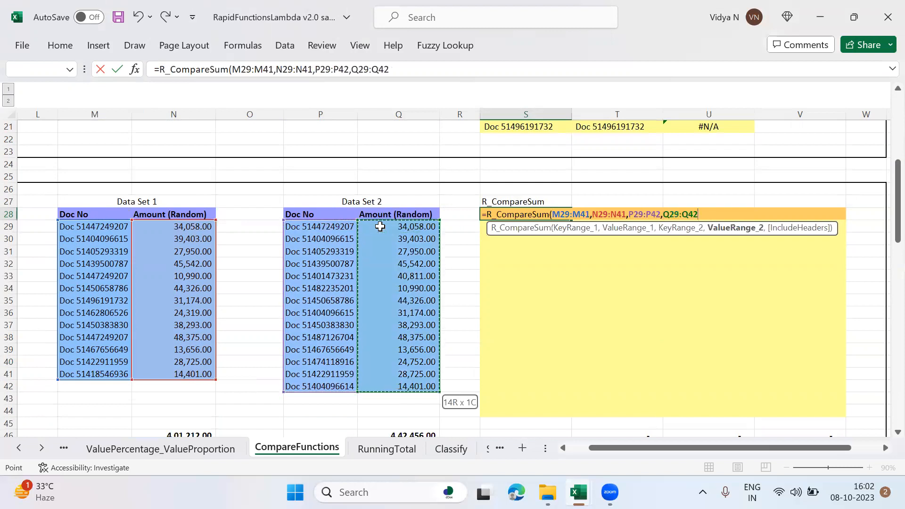
text())
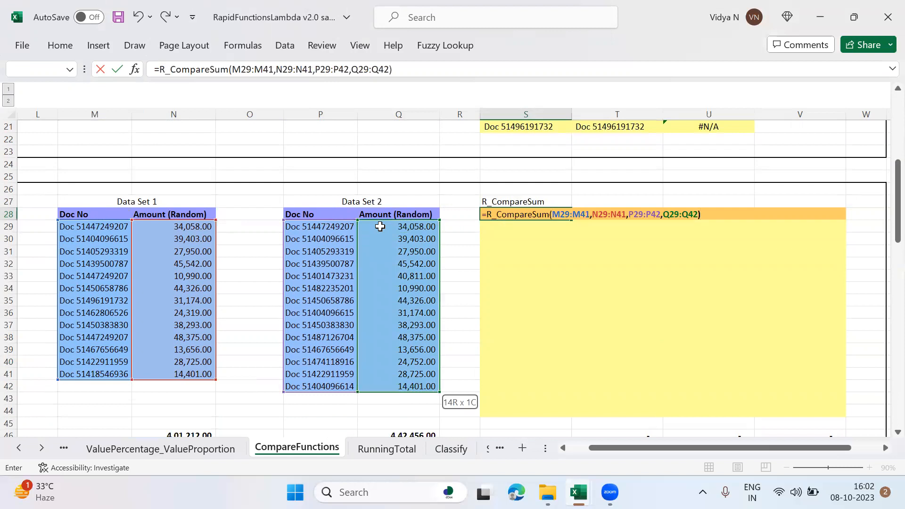
key(Return)
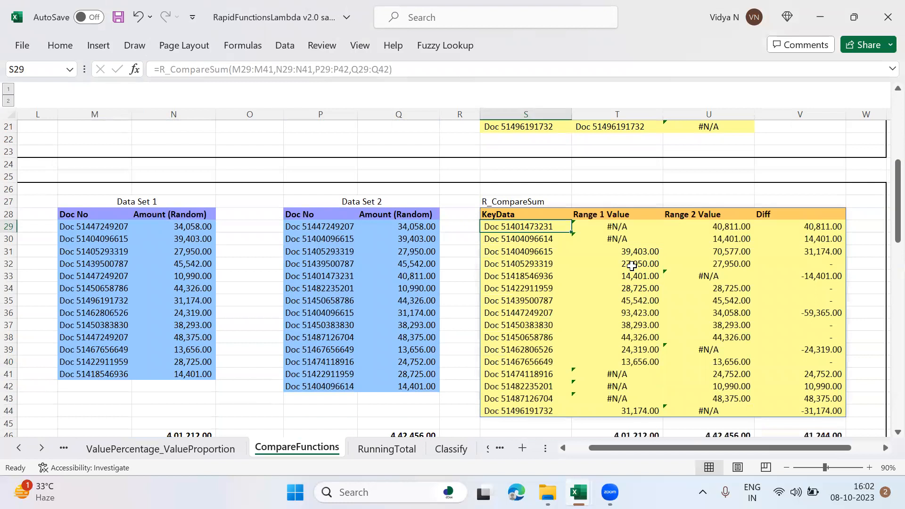
Step: Review the range values and Diff in row 31 of the R_CompareSum output and the data set totals in N46 and Q46
click(631, 251)
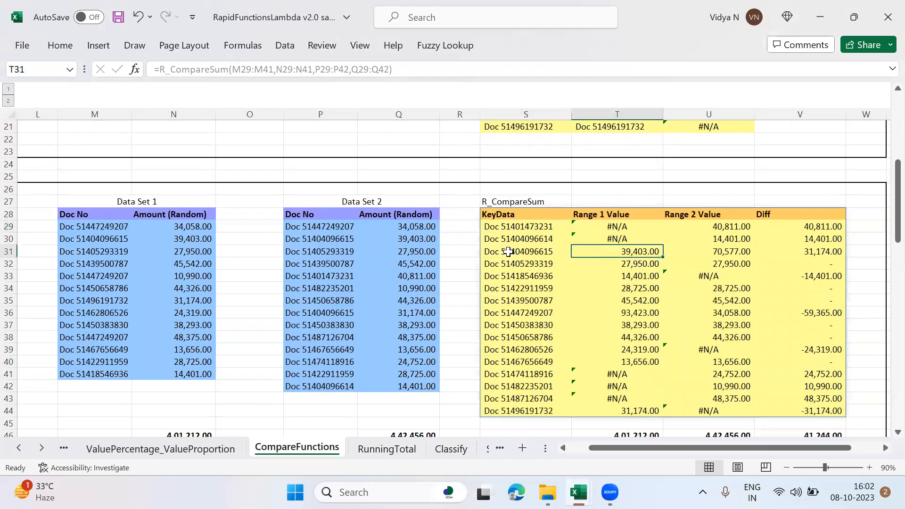
click(743, 254)
click(828, 256)
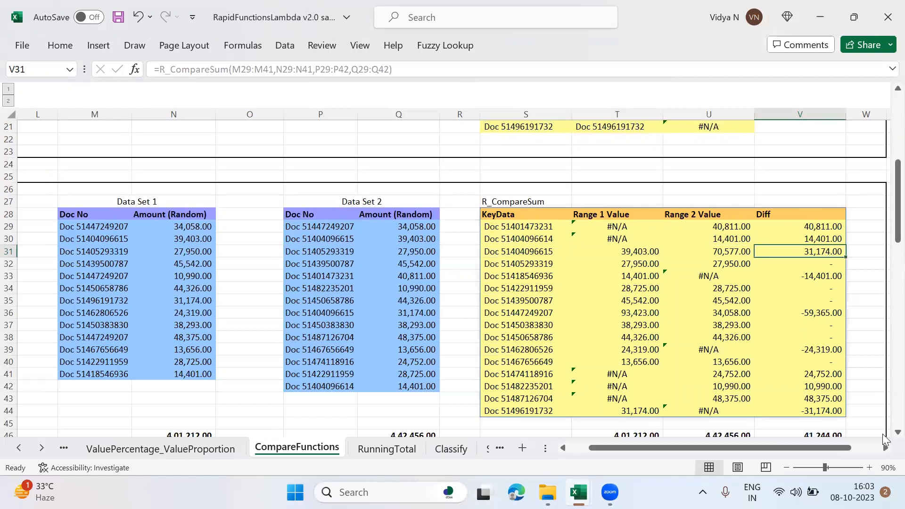
scroll(885, 440, down, 1)
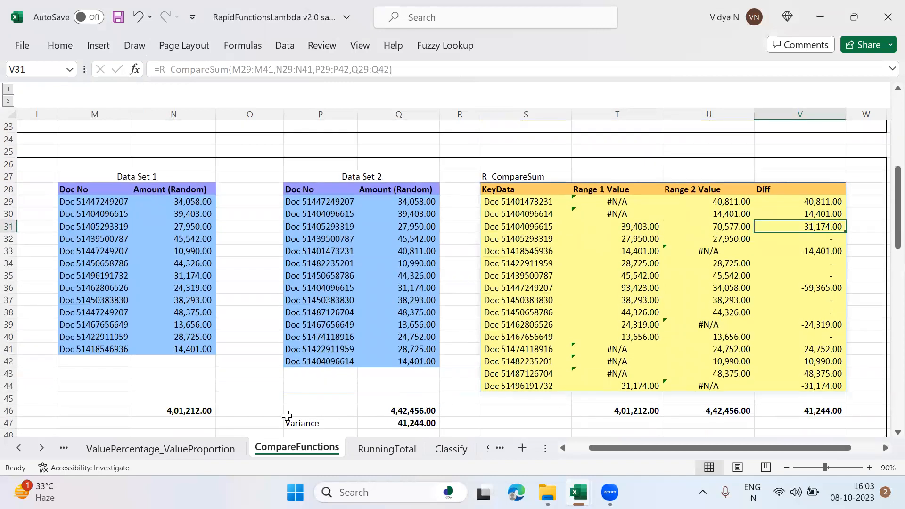
click(194, 411)
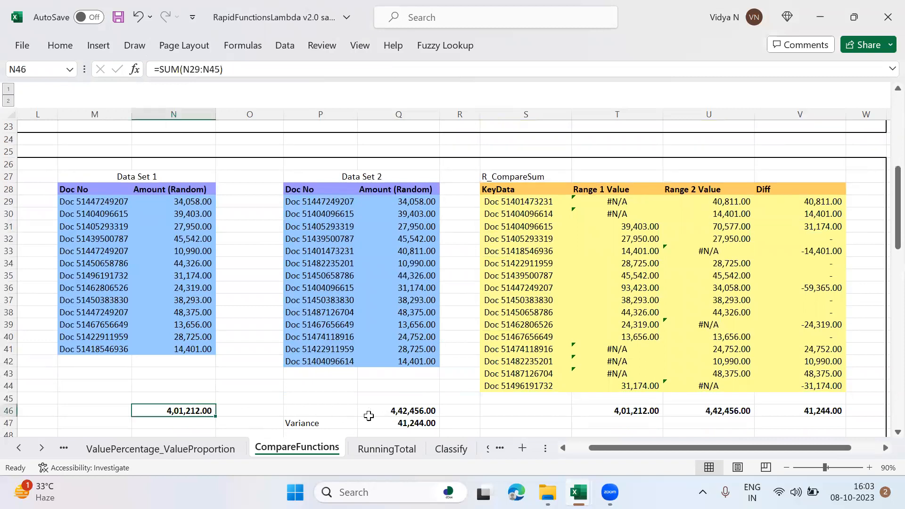
click(401, 414)
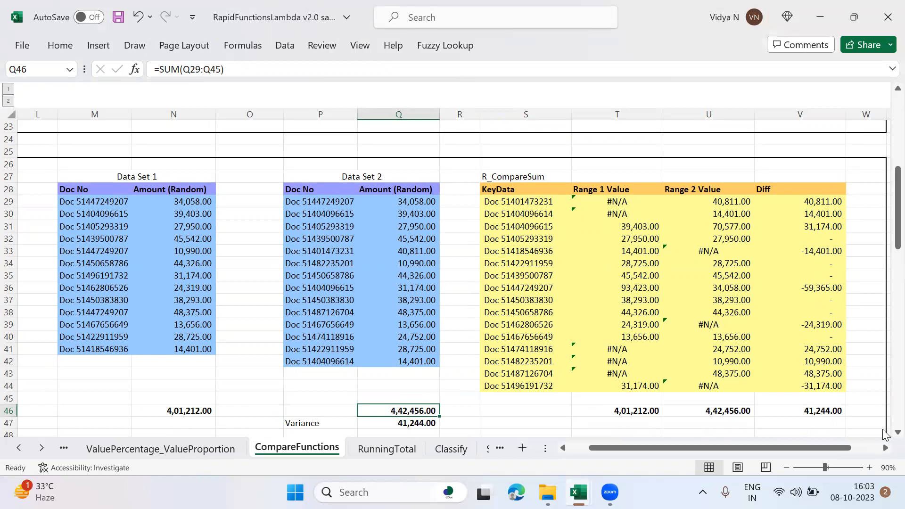
scroll(884, 436, down, 2)
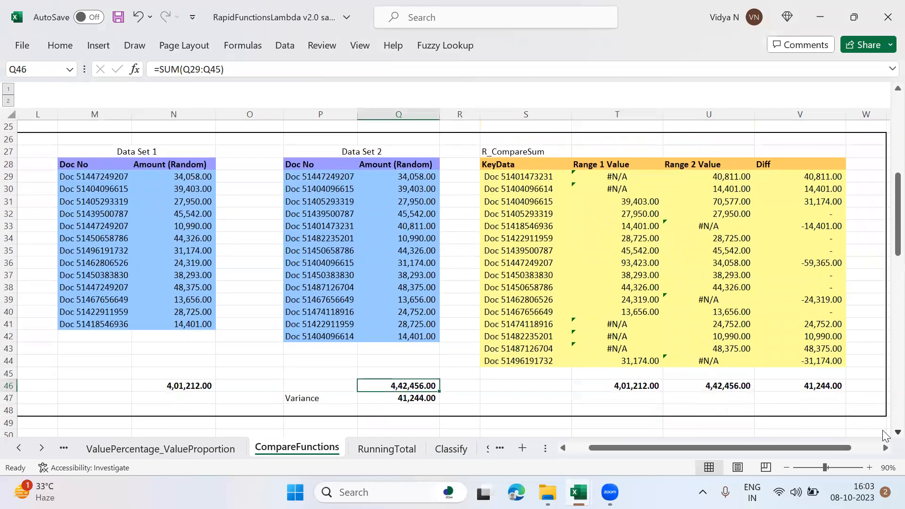
Step: Start an R_CompareLookup formula in S55 with M56:M68 as KeyRange_1 and N56:N68 as ValueRange_1
scroll(884, 436, down, 3)
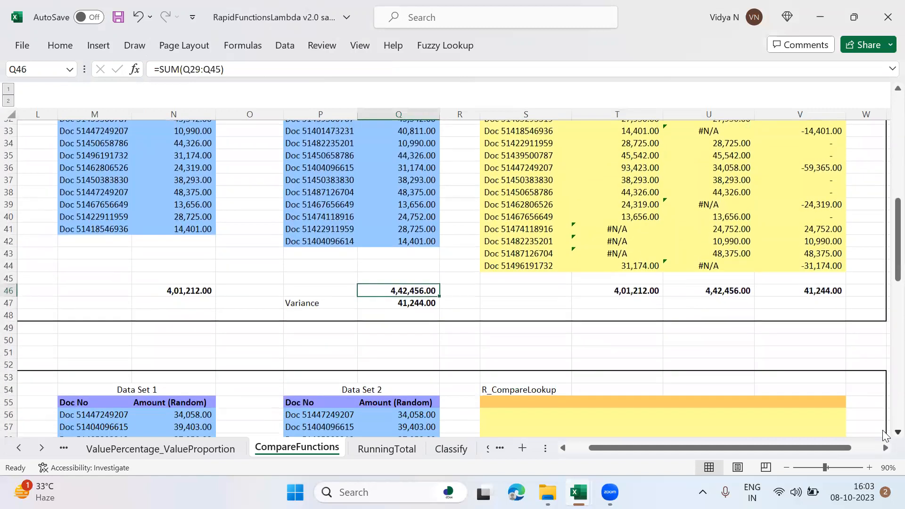
scroll(885, 436, down, 4)
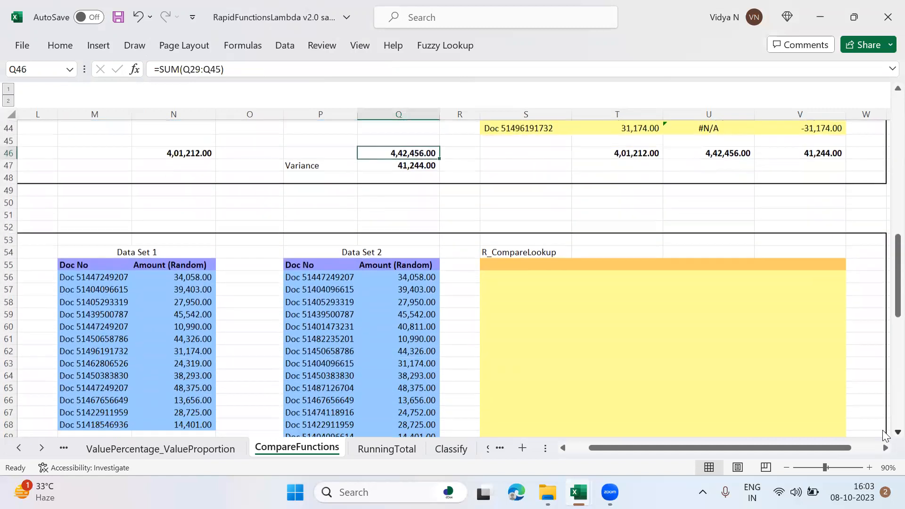
scroll(884, 435, down, 2)
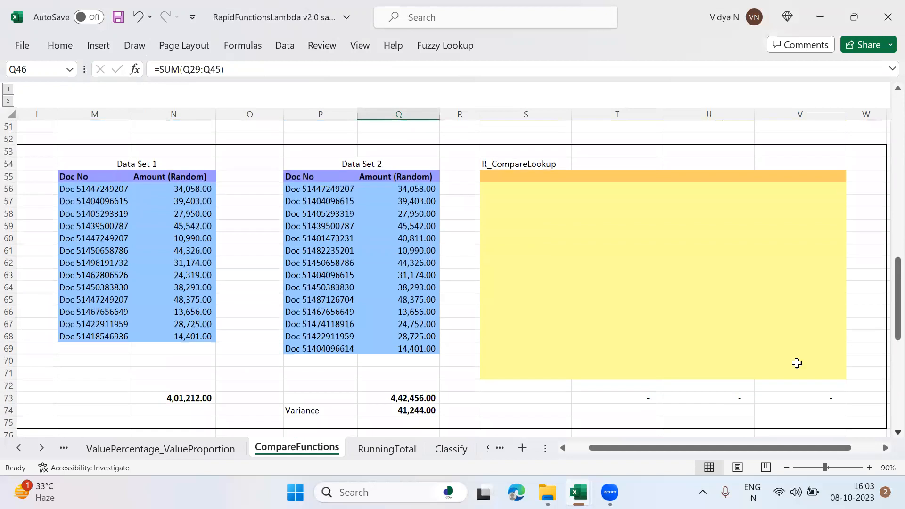
click(517, 176)
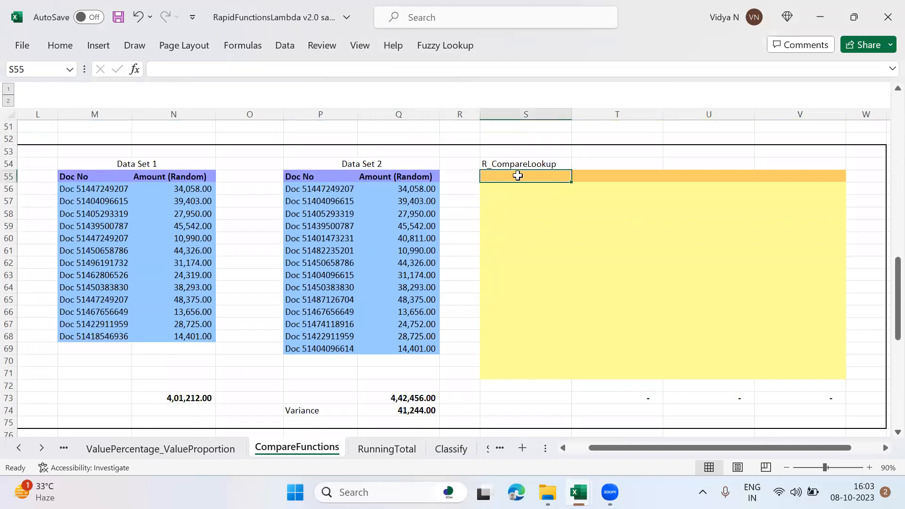
text(=R_)
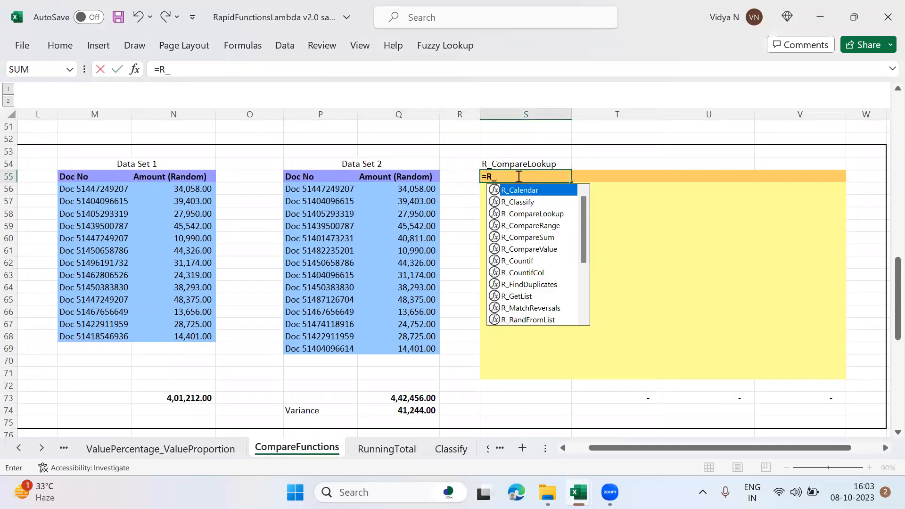
key(Down)
key(Down)
key(Tab)
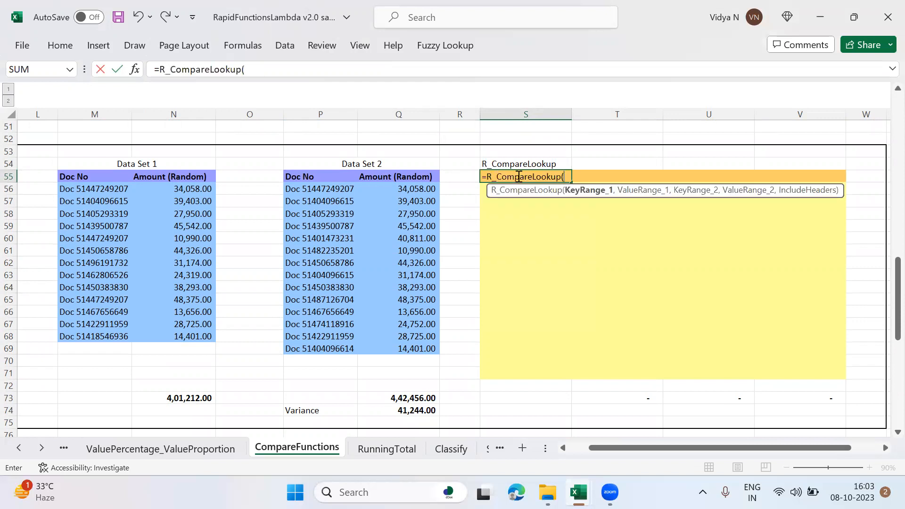
click(91, 193)
key(ctrl+shift+Down)
text(,)
click(196, 188)
key(ctrl+shift+Down)
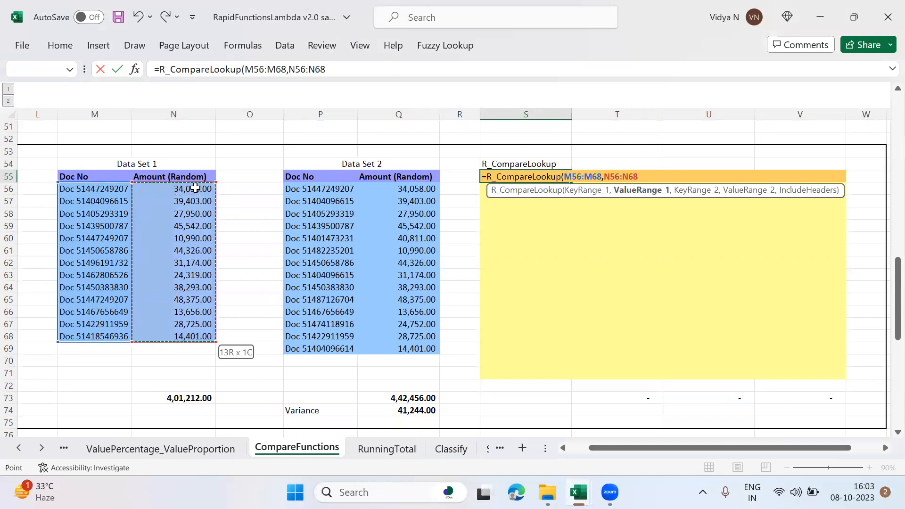
Step: Complete the R_CompareLookup formula with P56:P69 as KeyRange_2 and Q56:Q69 as ValueRange_2
text(,)
click(332, 189)
key(ctrl+shift+Down)
text(,)
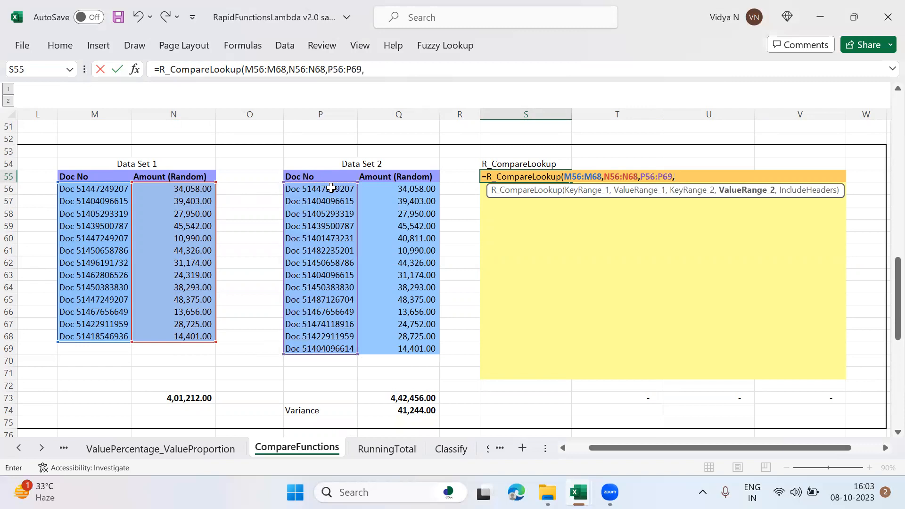
click(393, 188)
key(ctrl+shift+Down)
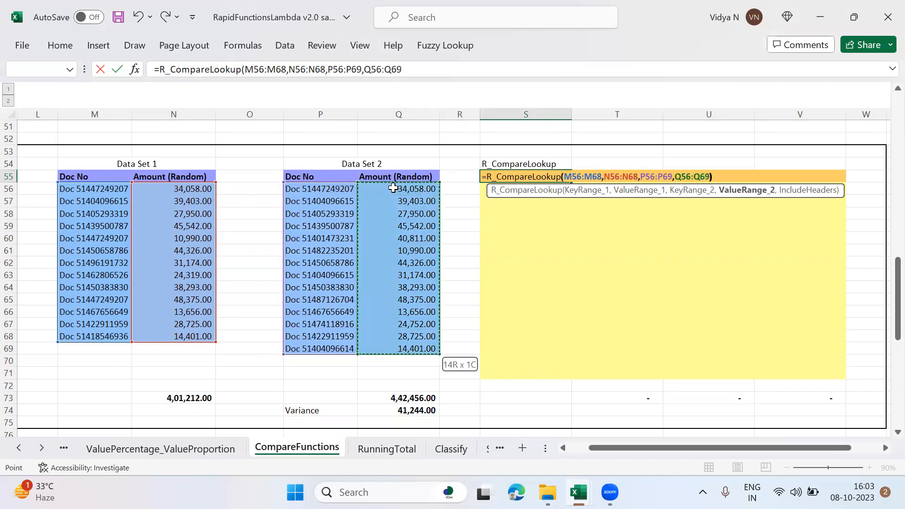
key(Return)
Step: Add TRUE as the IncludeHeaders argument of the R_CompareLookup formula in S55
key(Up)
key(F2)
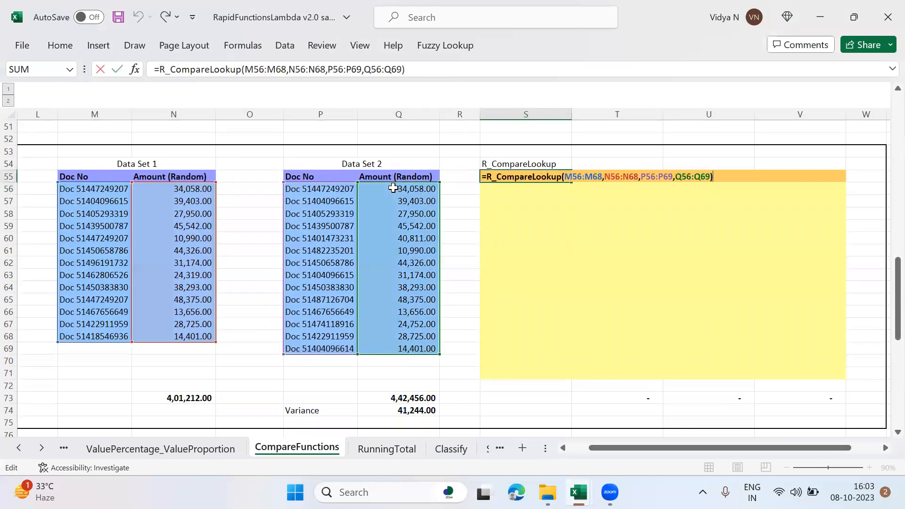
text(,)
text(True)
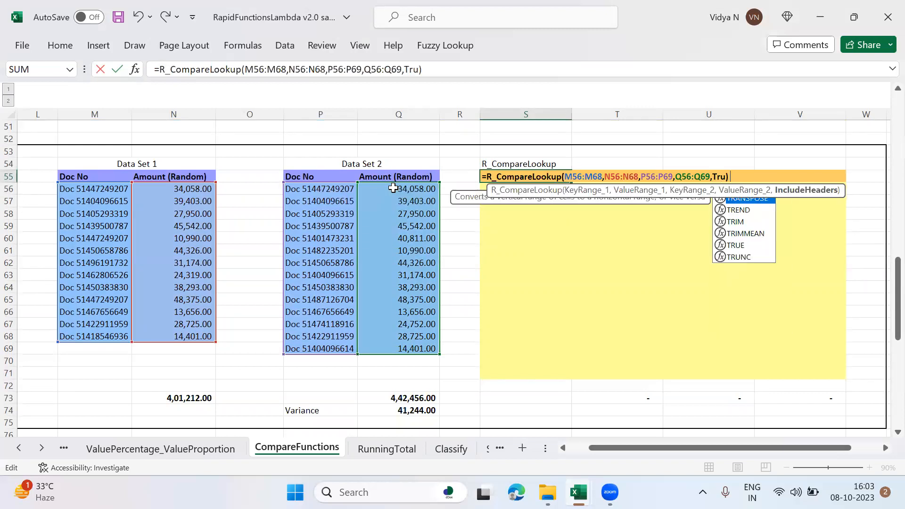
key(Return)
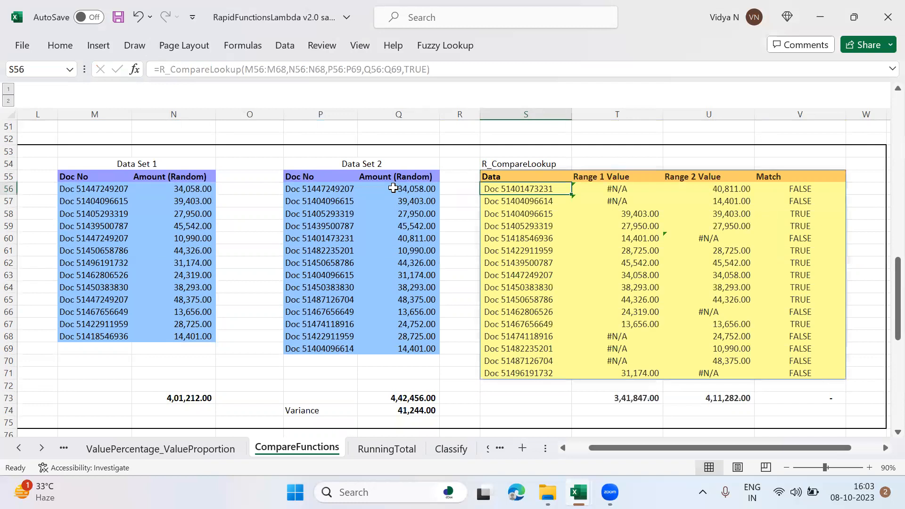
Step: Review the range values and Match column in the R_CompareLookup output
key(Down)
key(Down)
key(Down)
key(Down)
key(Down)
key(Down)
key(Down)
key(Down)
key(Down)
key(Down)
key(Down)
key(Down)
key(Down)
key(Down)
key(Down)
key(Down)
key(Down)
key(Down)
key(Down)
key(Down)
key(Down)
key(Down)
key(Down)
key(Down)
key(Down)
key(Down)
key(Down)
key(Down)
key(Down)
key(Down)
key(Down)
key(Down)
key(Down)
key(Down)
key(Down)
key(Down)
key(Down)
key(Down)
key(Down)
key(Down)
key(Up)
key(Up)
key(Up)
key(Up)
key(Up)
key(Up)
key(Up)
key(Up)
key(Up)
key(Up)
key(Up)
key(Up)
key(Up)
key(Up)
key(Up)
key(Up)
key(Up)
key(Up)
key(Up)
key(Up)
key(Left)
key(Left)
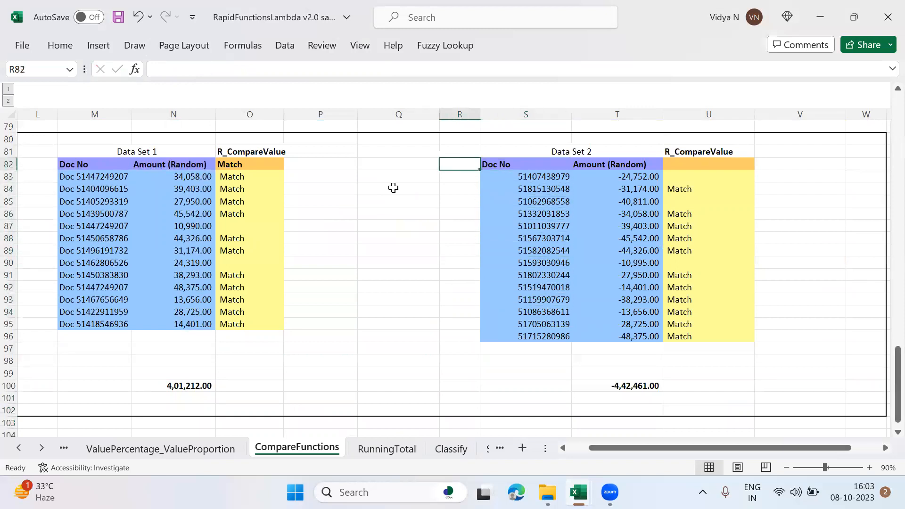
Step: Compare the Data Set 1 amounts in N83 and N84 with their reverse-sign counterparts in T86 and T87
click(102, 178)
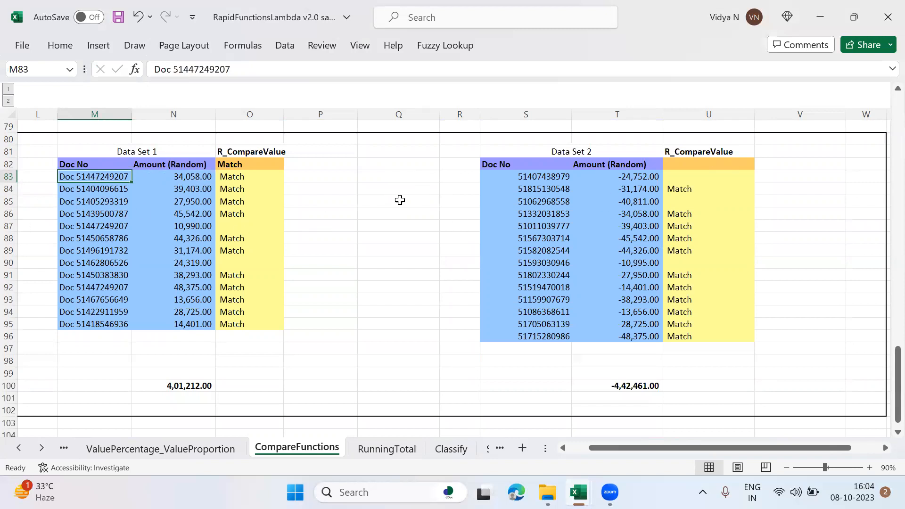
click(182, 179)
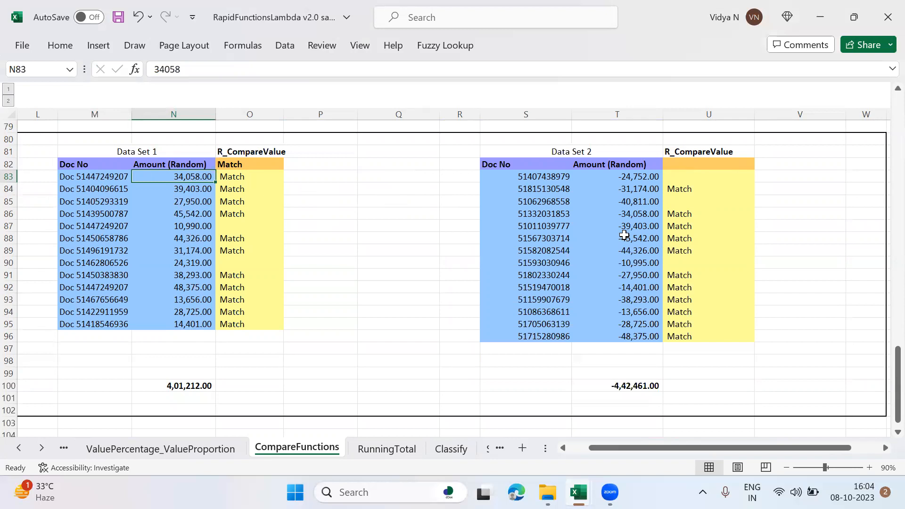
click(270, 177)
click(204, 179)
ctrl+click(636, 216)
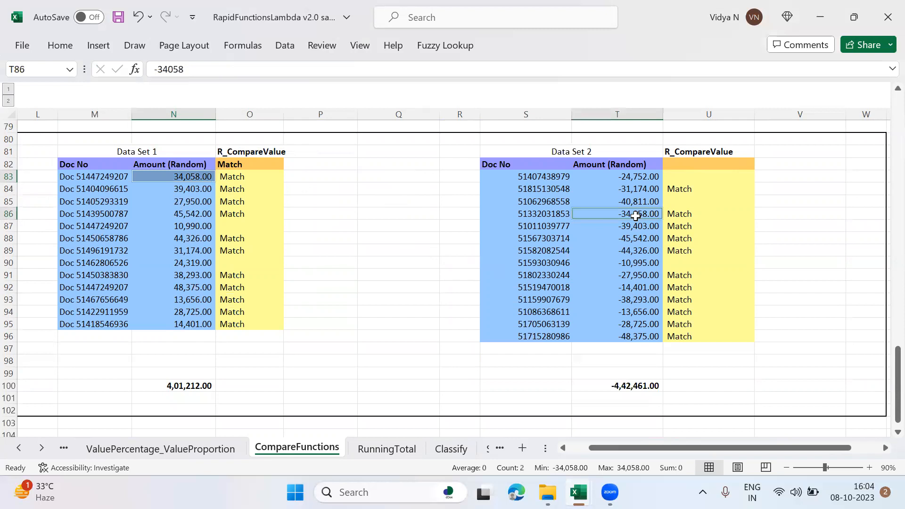
click(206, 190)
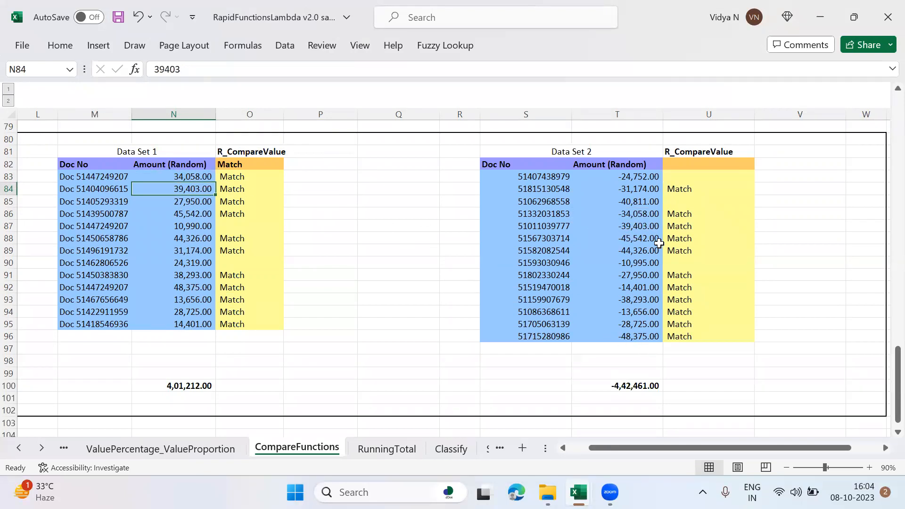
ctrl+click(651, 226)
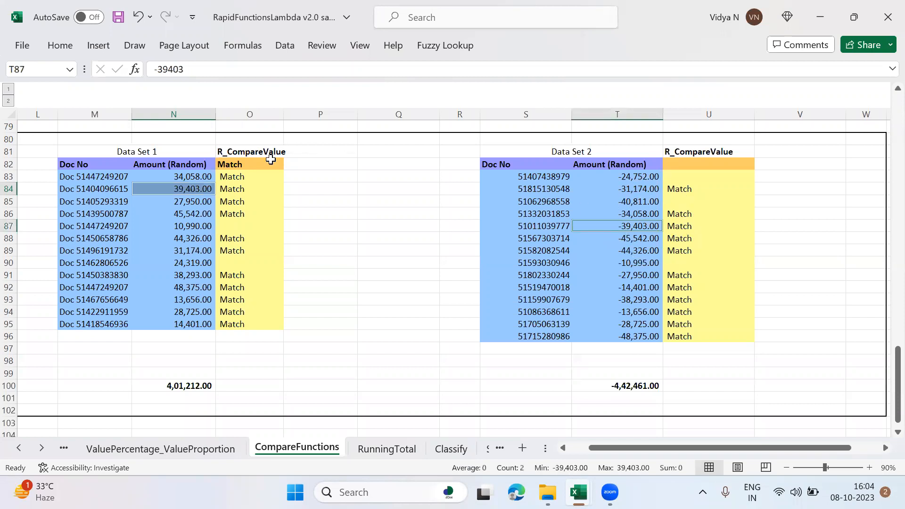
Step: Clear the existing formula in O83 and start a new R_CompareValue formula there
click(260, 174)
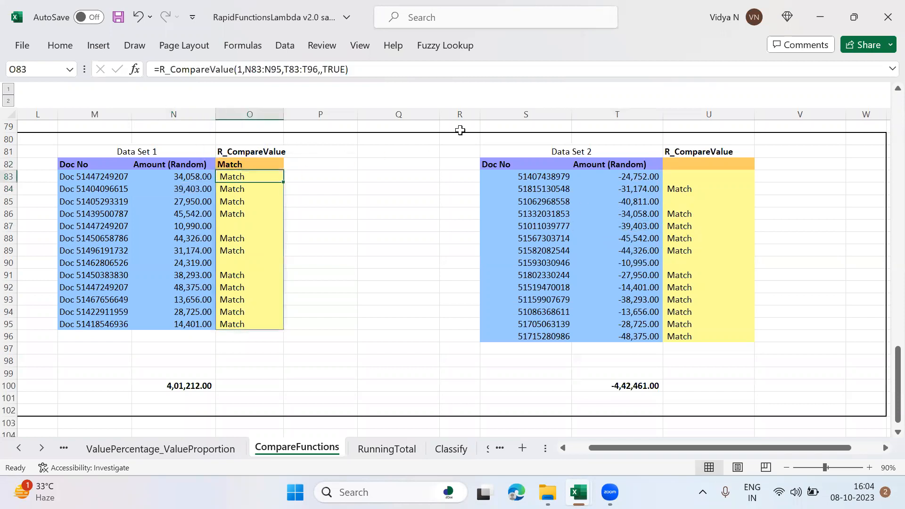
key(Delete)
text(=)
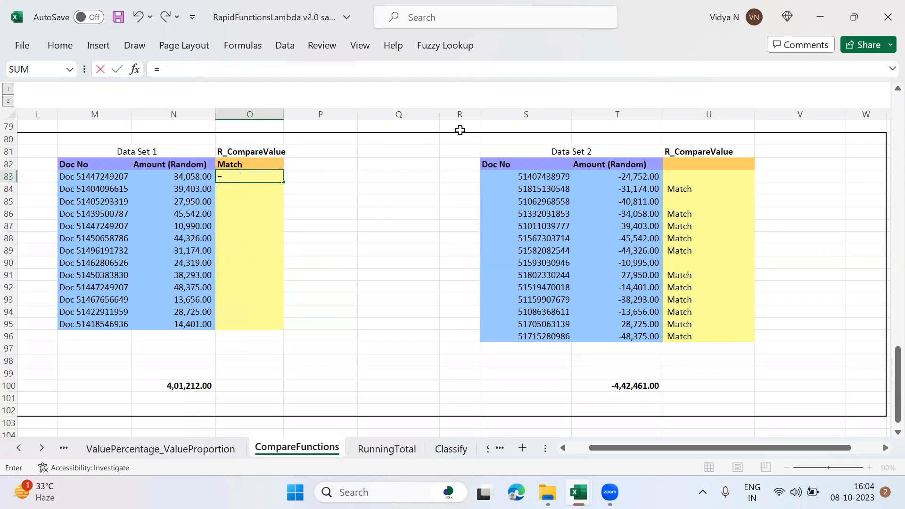
text(R_com)
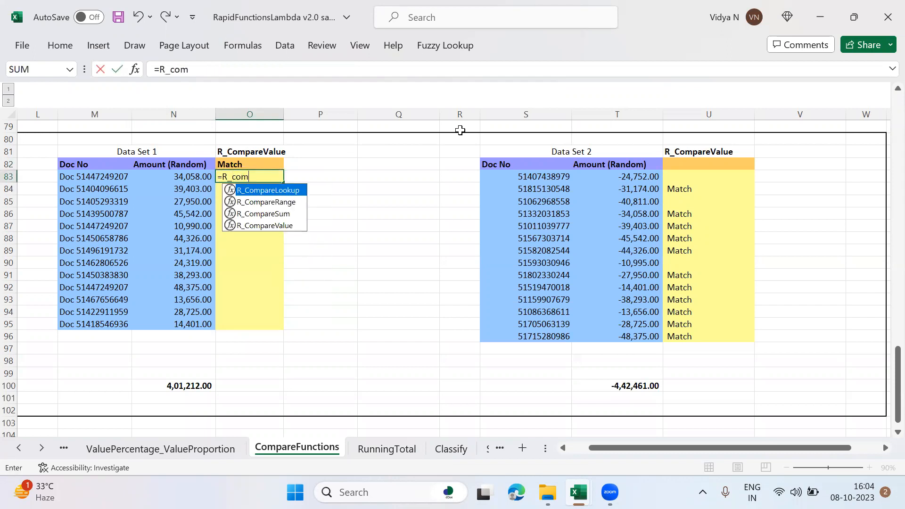
key(Down)
key(Down)
key(Down)
key(Tab)
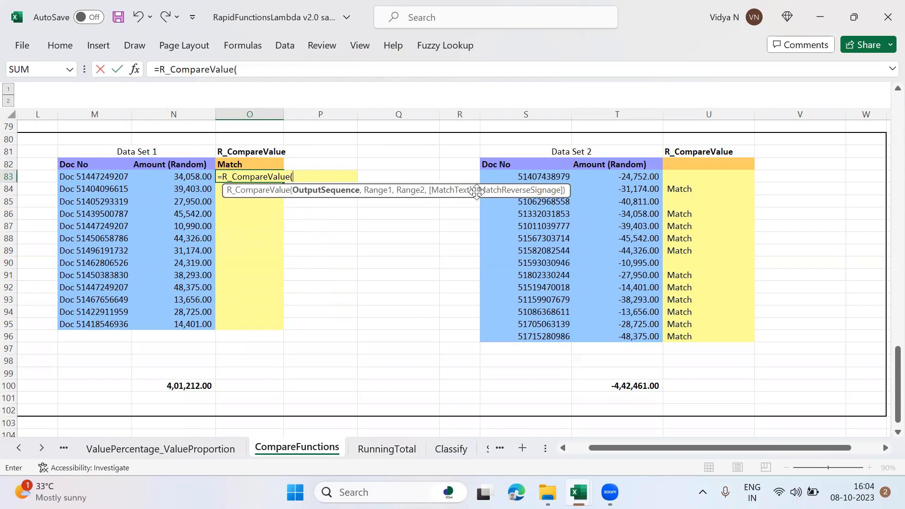
Step: Complete the O83 R_CompareValue formula with OutputSequence 1, N83:N95 as Range1 and T83:T96 as Range2
text(1,)
drag(187, 176, 202, 325)
text(,)
drag(661, 180, 660, 336)
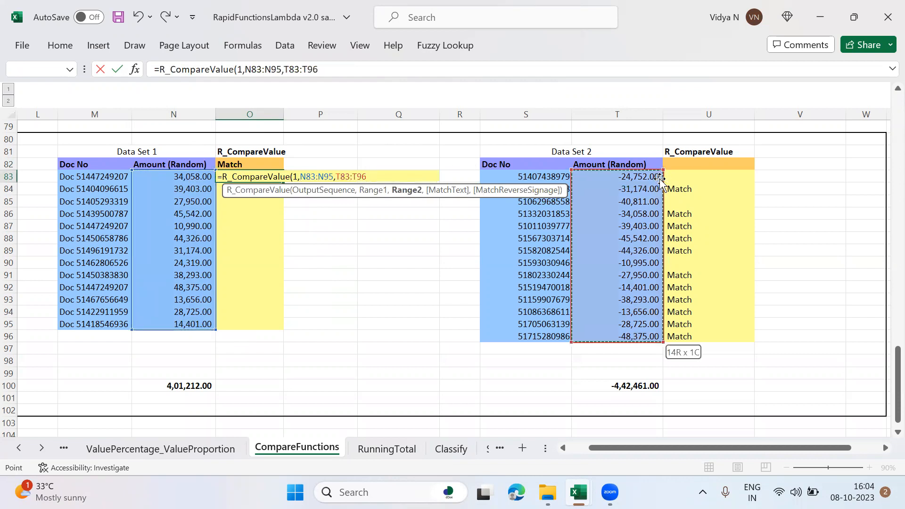
text())
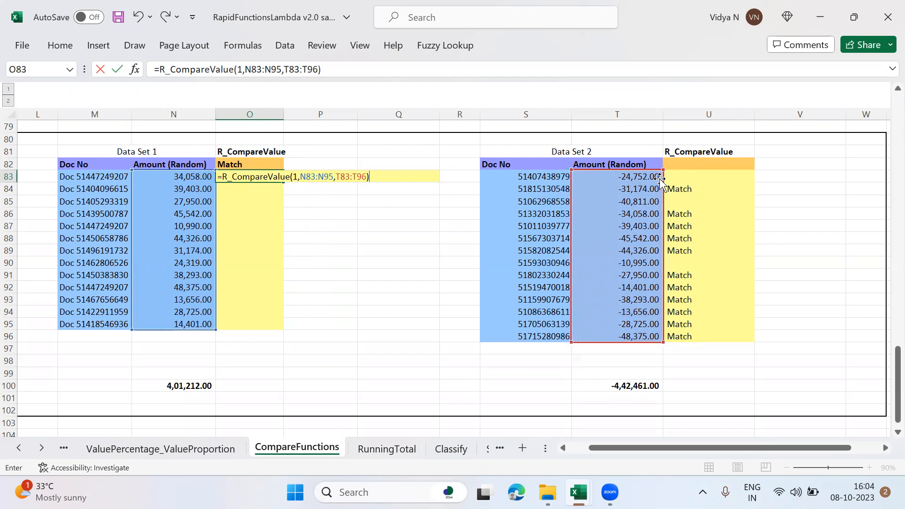
key(Return)
Step: Clear the existing R_CompareValue results beside Data Set 2 by deleting the contents of U83:U95
key(Up)
key(Right)
key(Right)
key(Right)
key(Right)
key(Right)
key(Right)
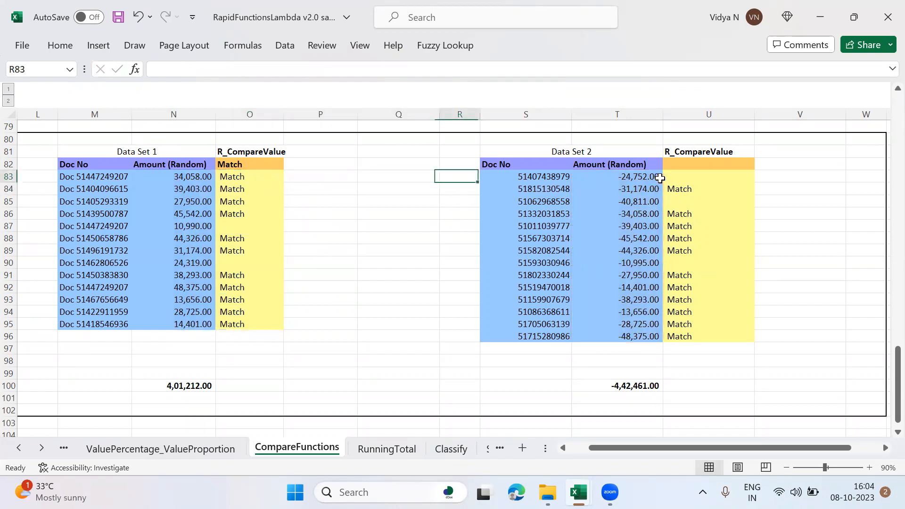
key(shift+Down)
key(shift+Down)
key(shift+Down)
key(shift+Down)
key(shift+Down)
key(shift+Down)
key(shift+Down)
key(shift+Down)
key(shift+Down)
key(shift+Down)
key(shift+Down)
key(shift+Down)
key(shift+Down)
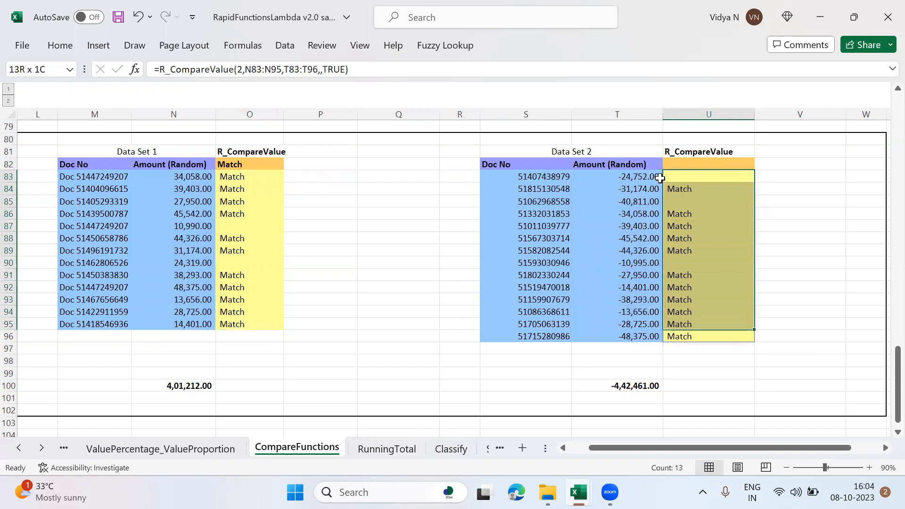
key(Delete)
Step: Start an R_CompareValue formula in U83 with OutputSequence 2
click(661, 178)
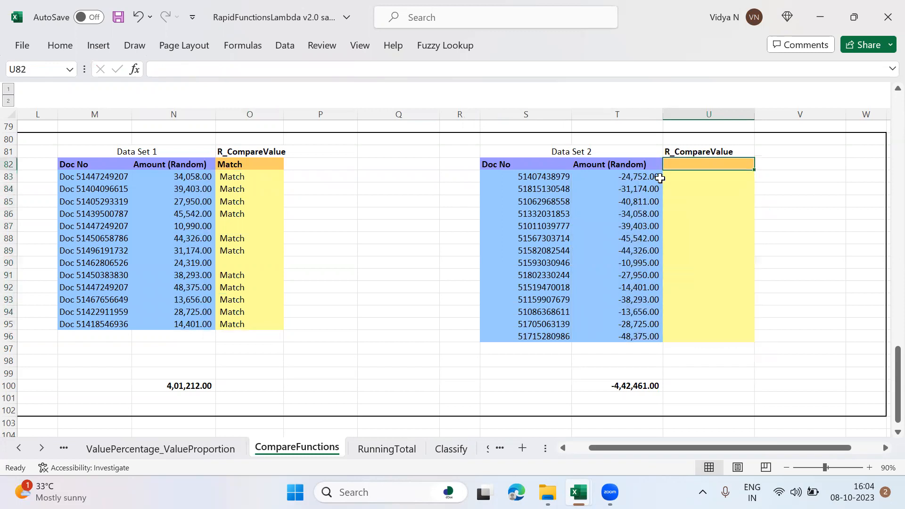
text(=R)
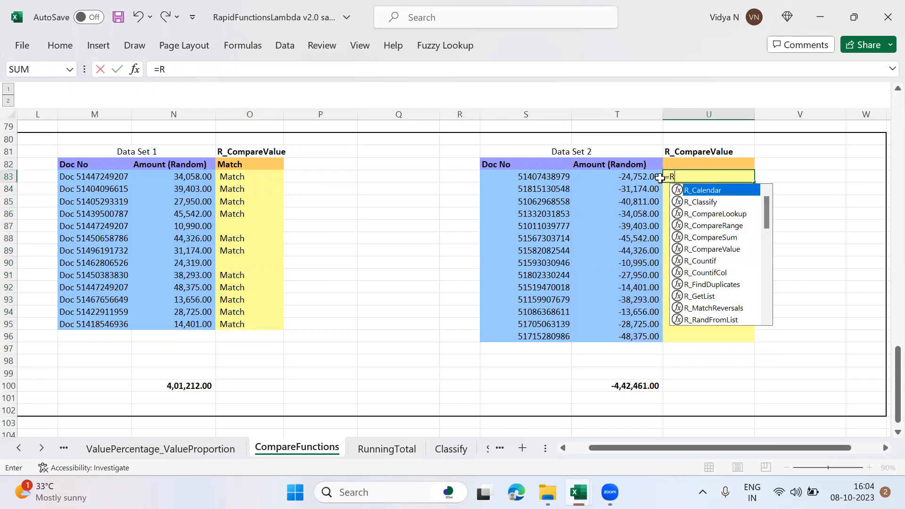
text(_Com)
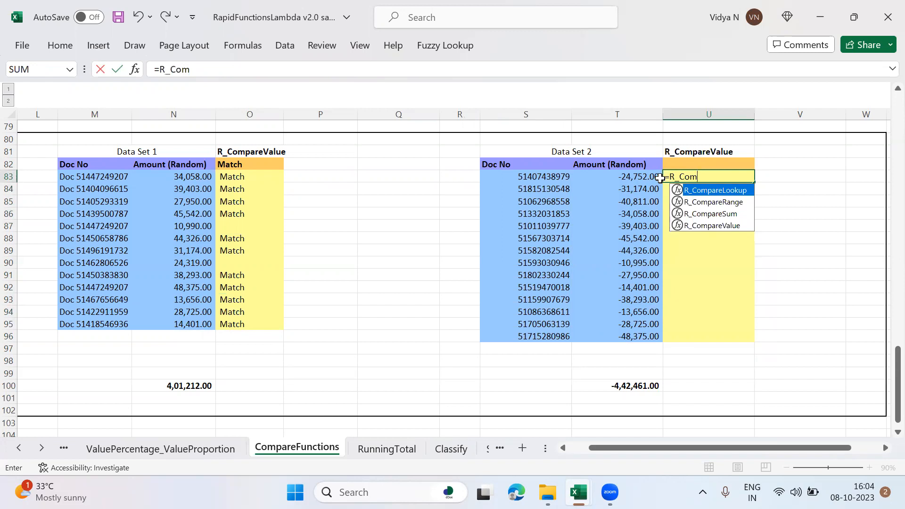
key(Down)
key(Down)
key(Down)
key(Tab)
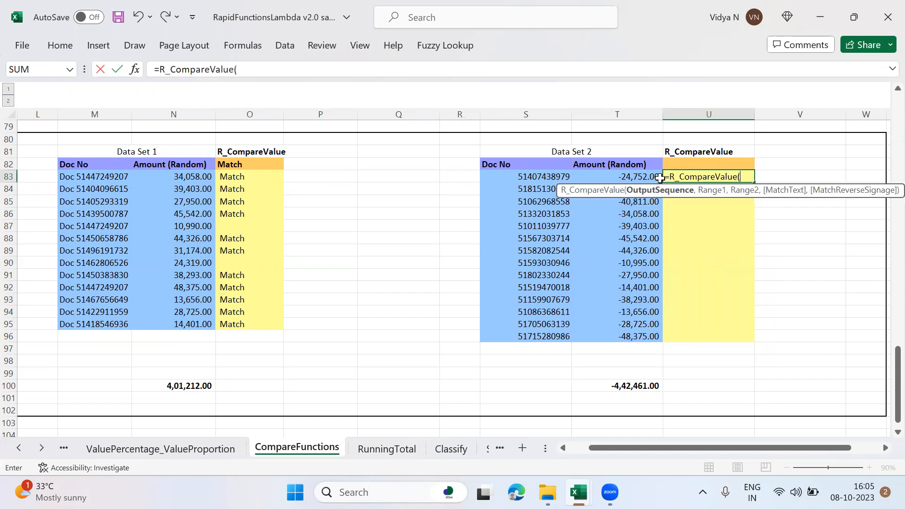
text(2,)
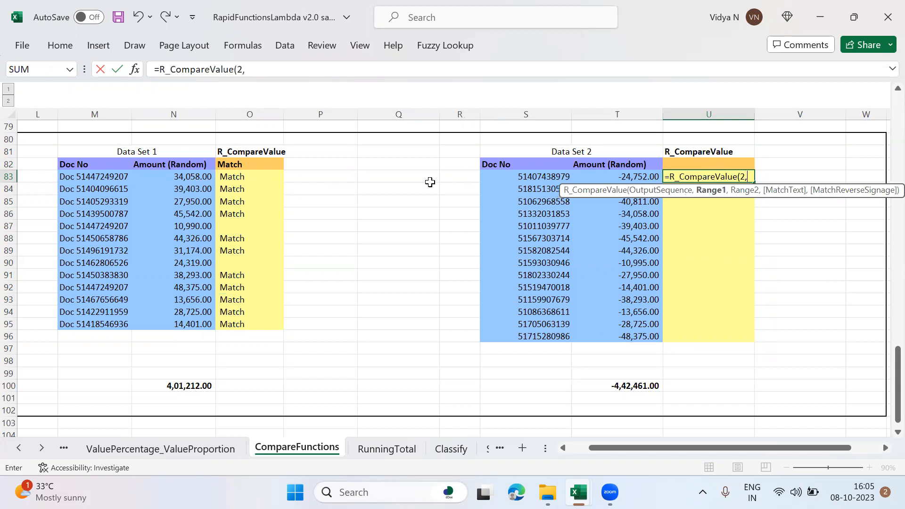
Step: Complete the U83 R_CompareValue formula with N83:N95 as Range1 and T83:T96 as Range2
click(185, 175)
key(ctrl+shift+Down)
text(,)
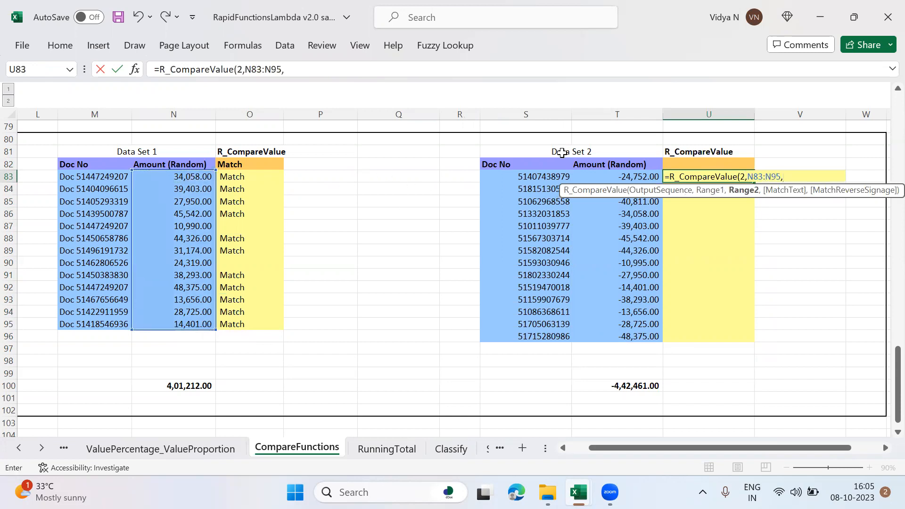
click(620, 177)
key(ctrl+shift+Down)
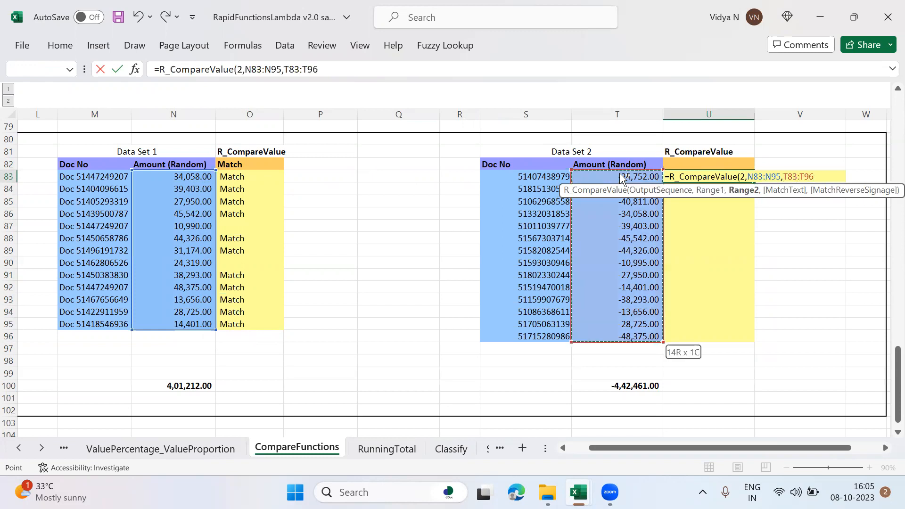
text())
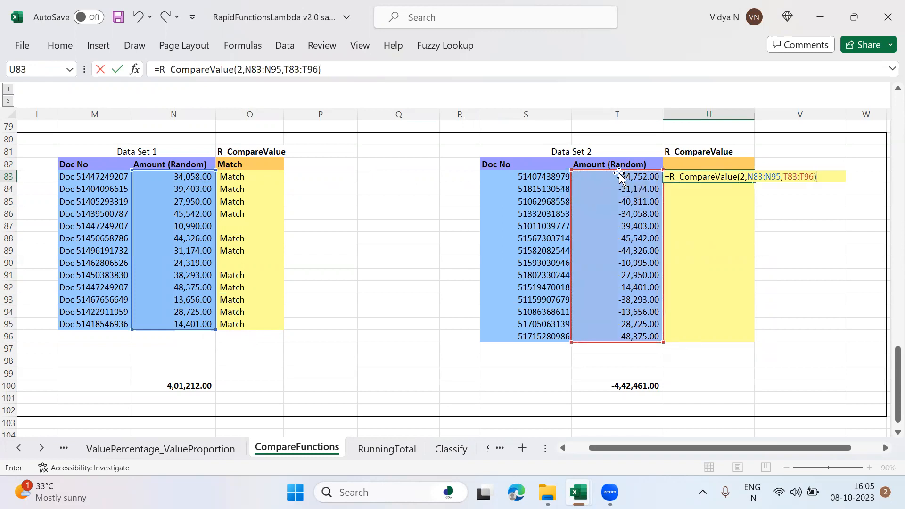
key(Return)
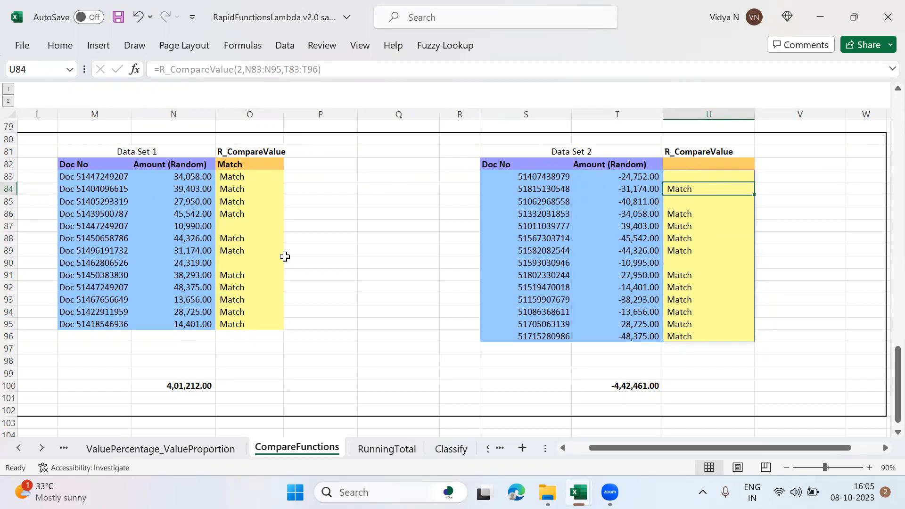
Step: Add FALSE as MatchReverseSignage to the O83 R_CompareValue formula, leaving MatchText empty
click(242, 177)
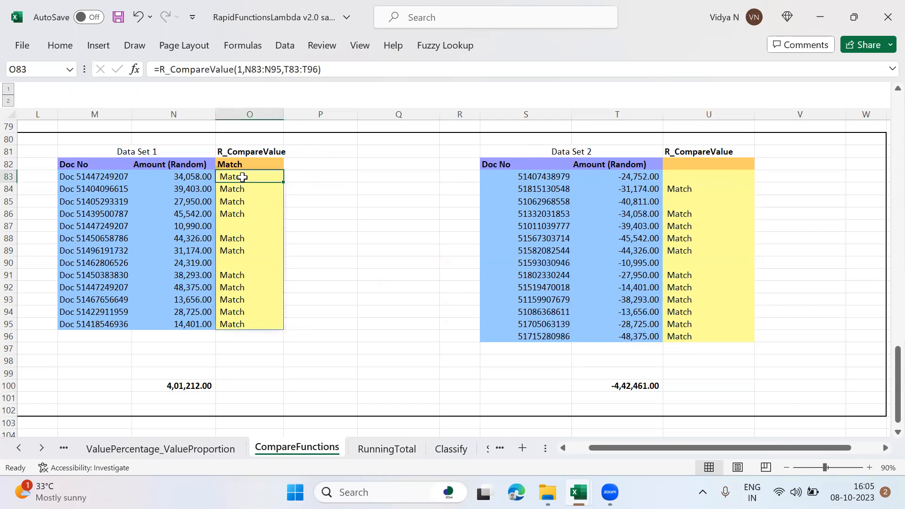
click(320, 75)
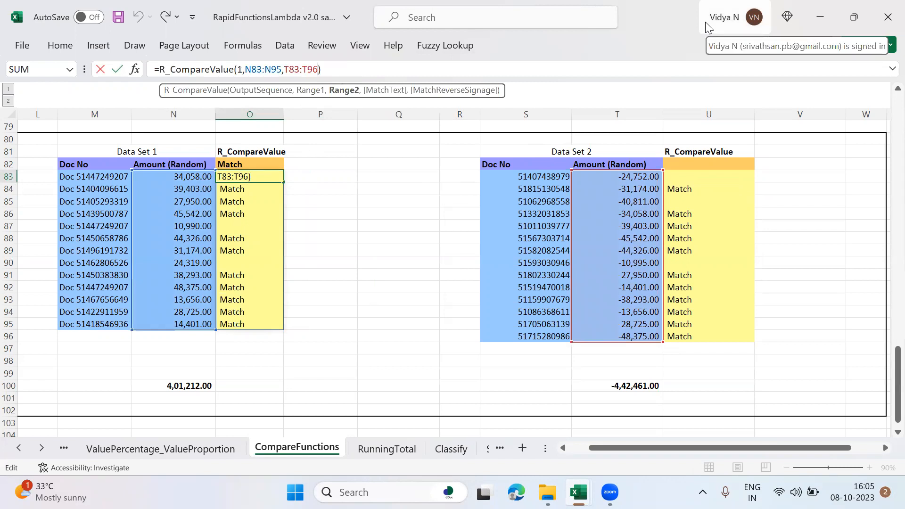
text(,)
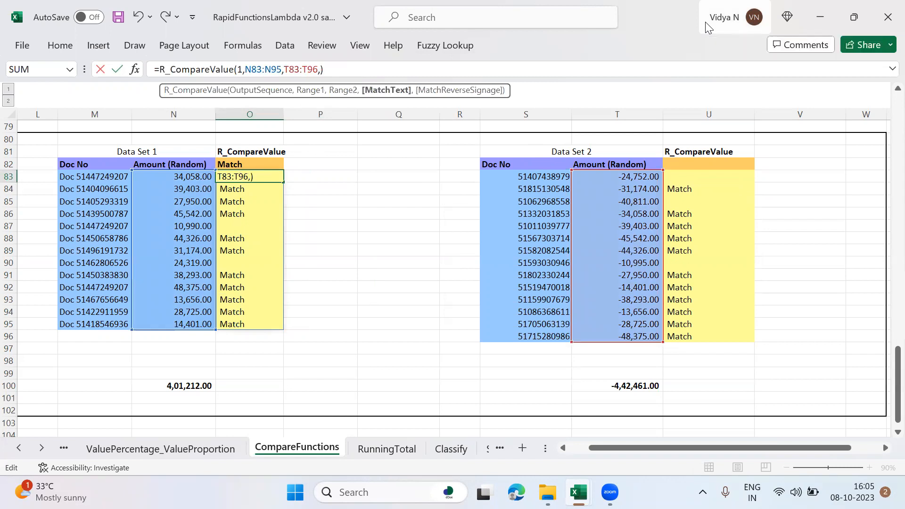
text(,)
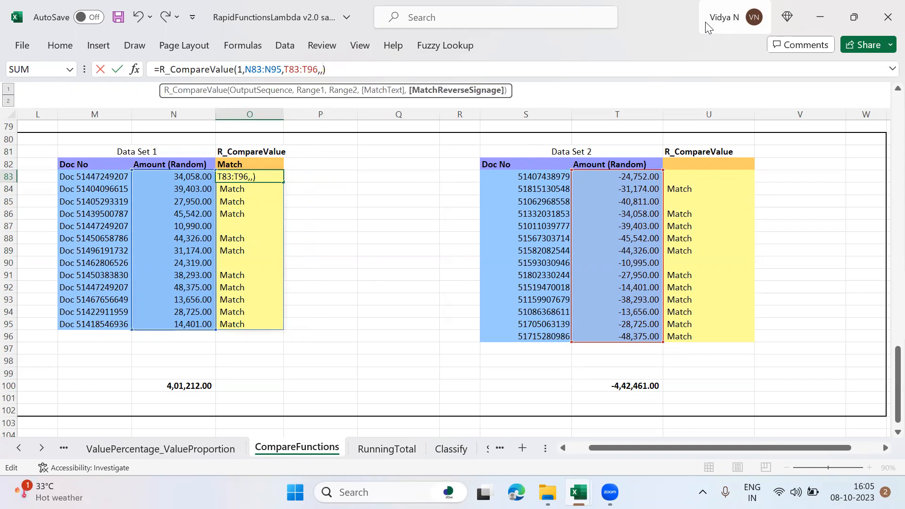
text(fa)
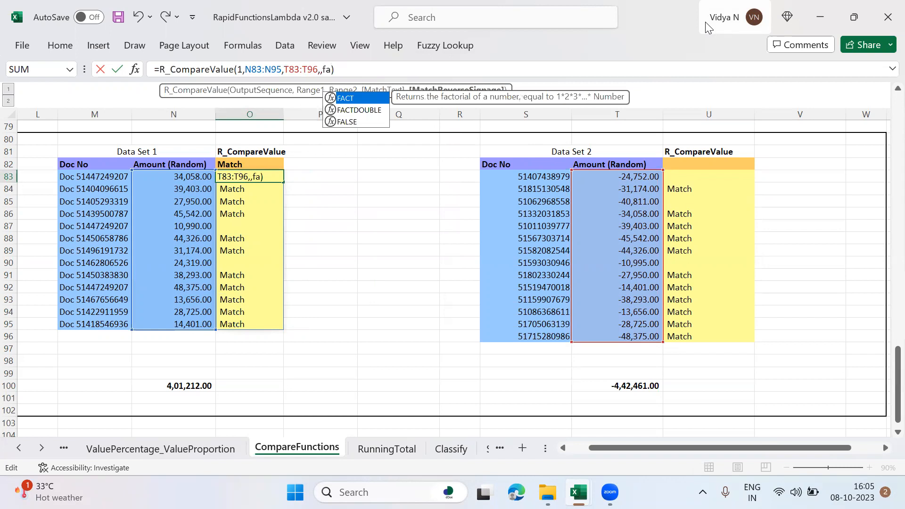
text(lse)
key(Return)
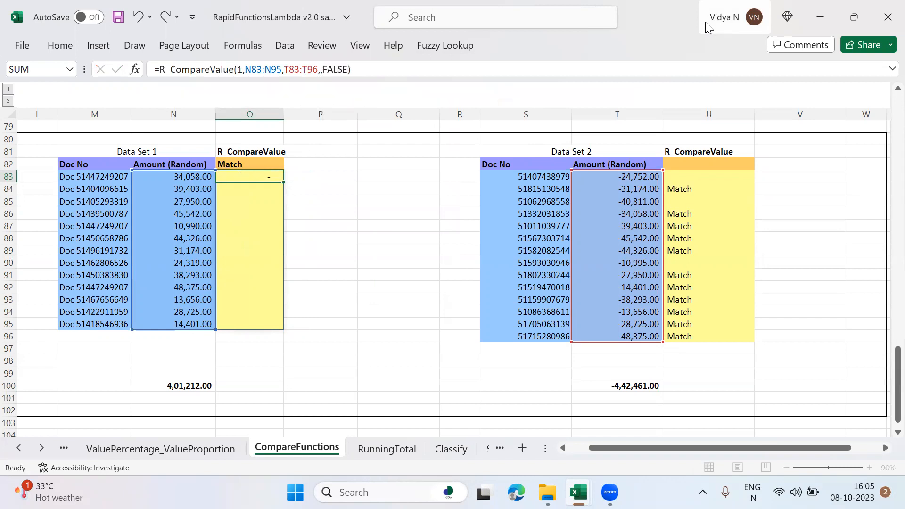
Step: Add FALSE as MatchReverseSignage to the U83 R_CompareValue formula, leaving MatchText empty
key(Right)
key(Right)
key(Right)
key(Right)
key(Right)
key(Right)
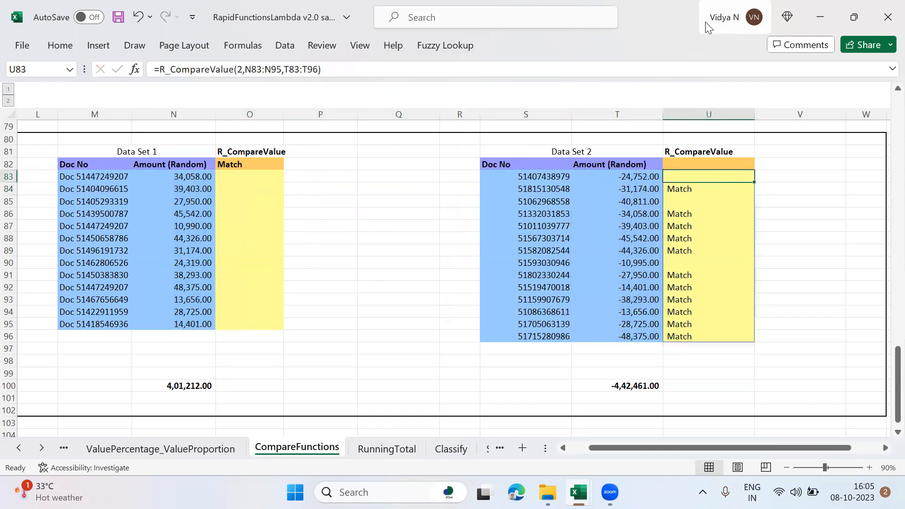
key(F2)
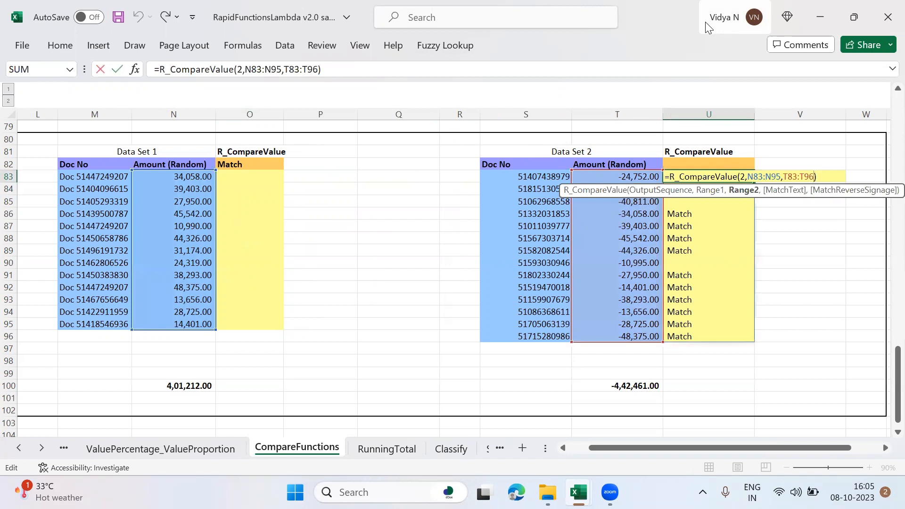
text(,,fals)
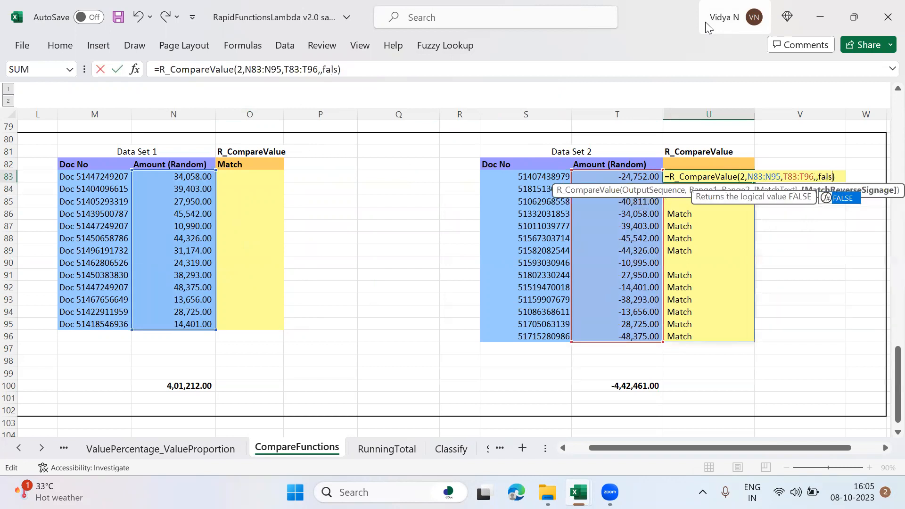
text(e)
key(Return)
key(Up)
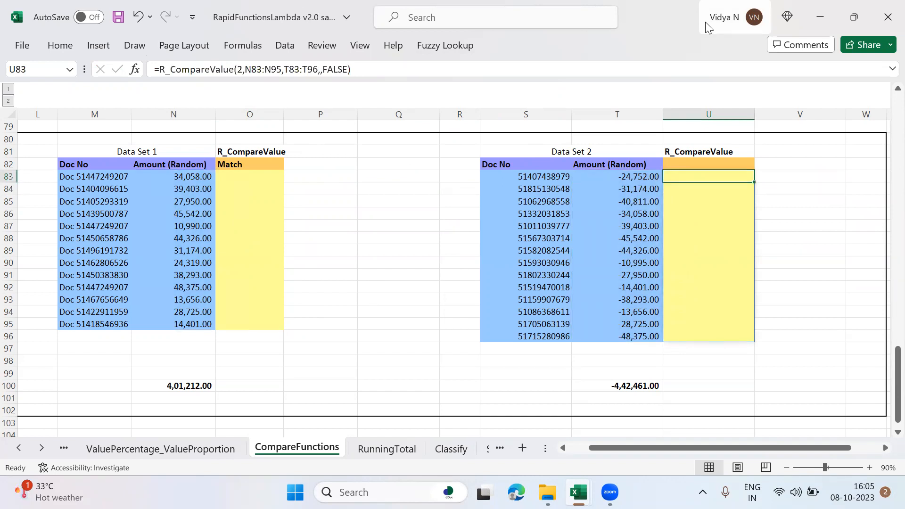
Step: Undo the MatchReverseSignage changes to the R_CompareValue formulas in U83 and O83
key(ctrl+z)
key(Left)
key(Left)
key(Left)
key(Left)
key(Left)
key(Left)
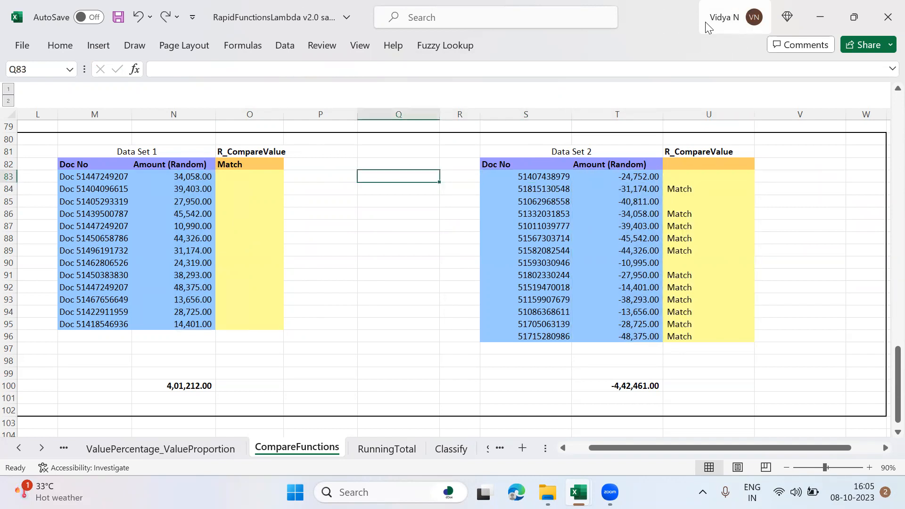
key(ctrl+z)
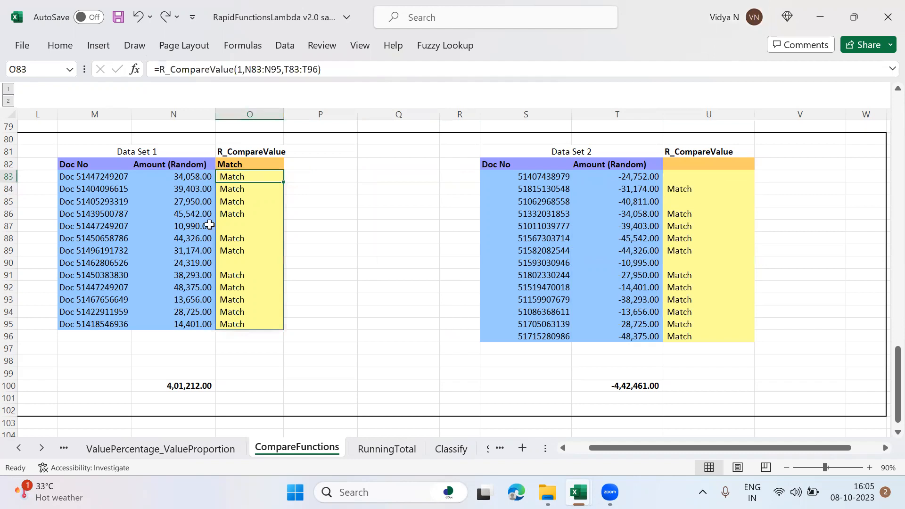
Step: Compare the Data Set 1 amount in N83 with the Data Set 2 amount in T86
click(186, 178)
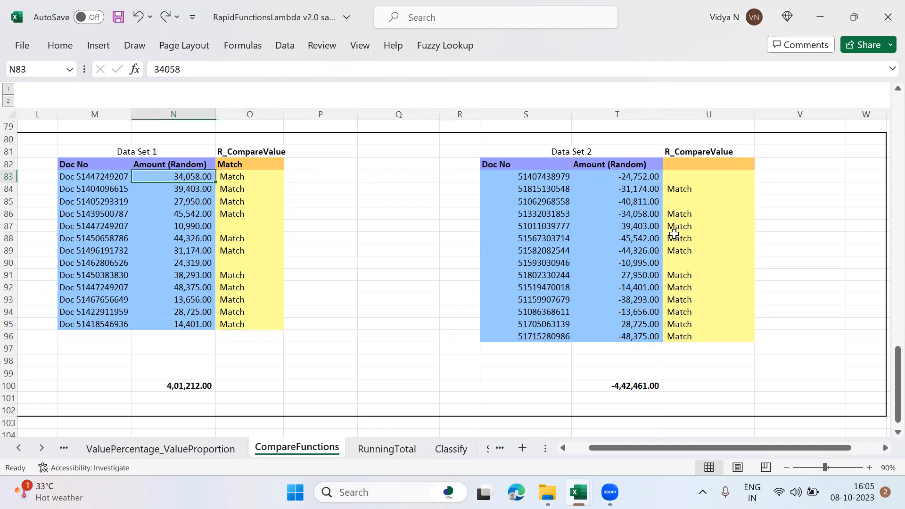
click(634, 215)
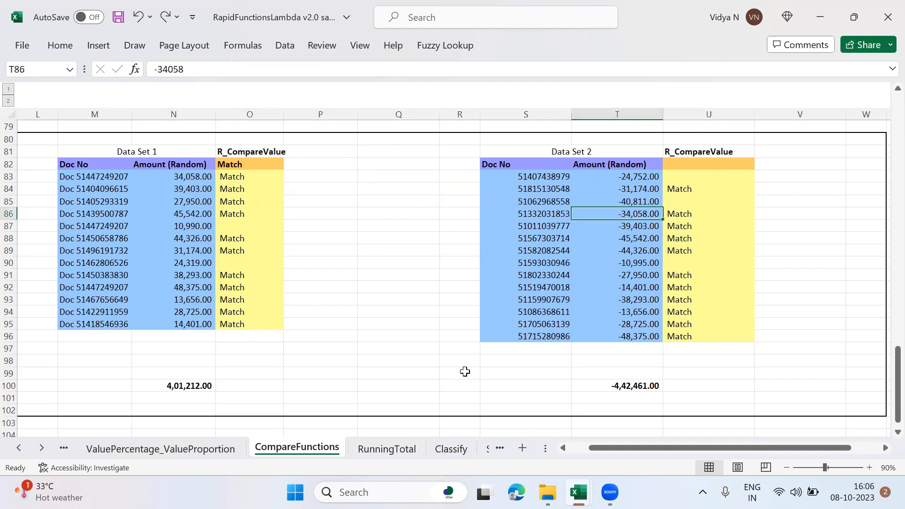
scroll(461, 372, down, 3)
scroll(461, 372, up, 3)
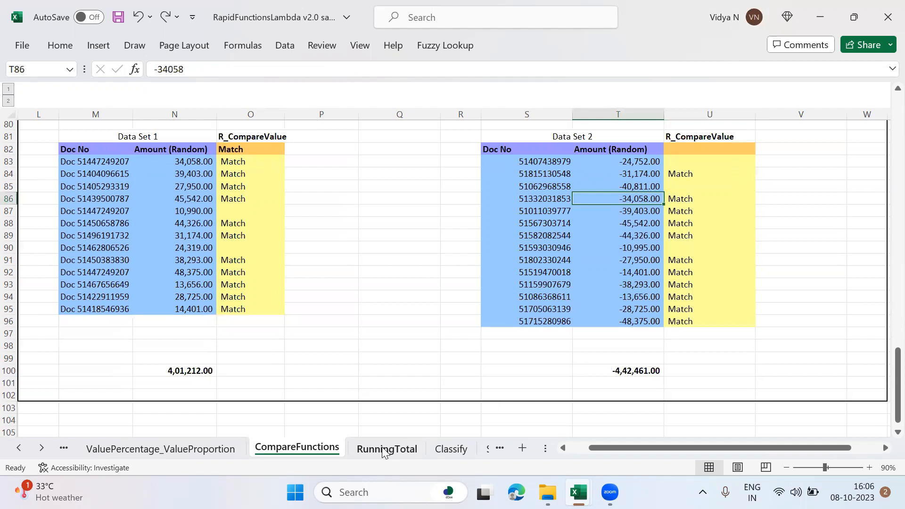
Step: Start an R_RunningTotal formula in O5 of the RunningTotal sheet
click(384, 449)
text(=R_)
key(Down)
key(Down)
key(Down)
key(Down)
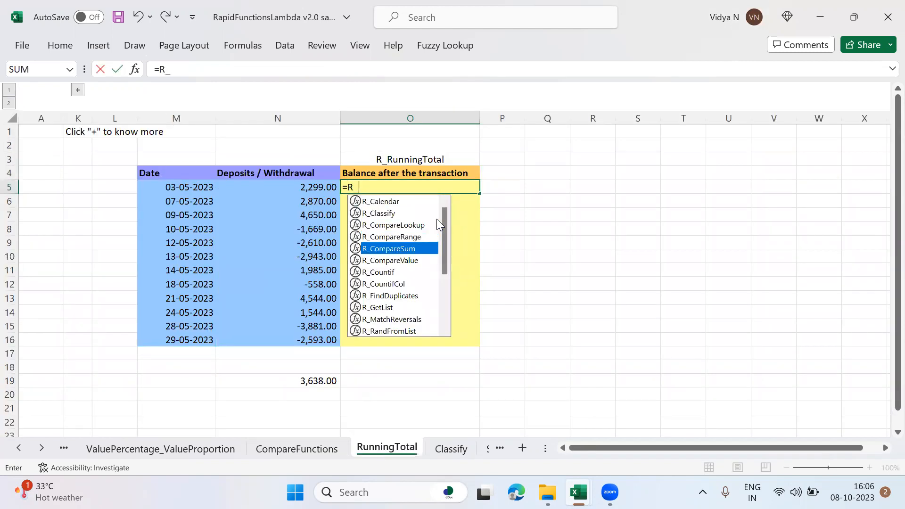
text(ru)
key(Tab)
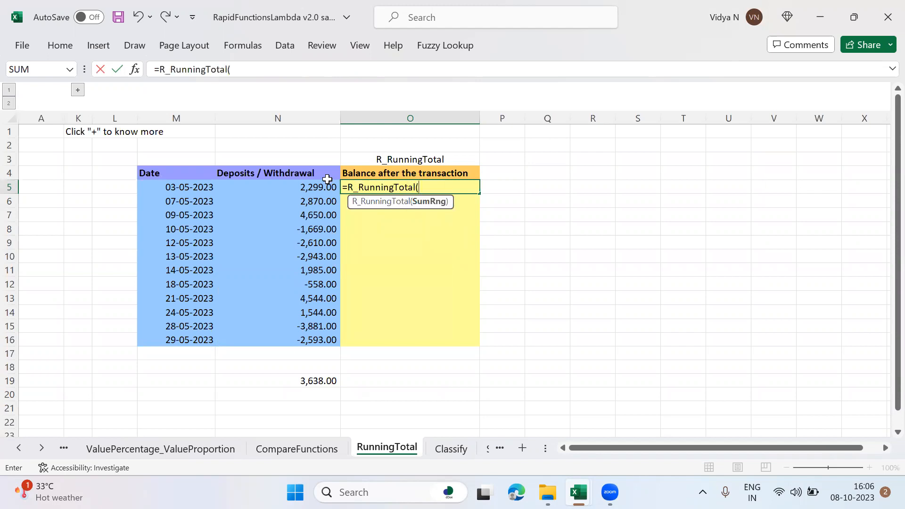
Step: Complete the O5 R_RunningTotal formula with the Deposits / Withdrawal amounts N5:N16 as SumRng
click(319, 188)
key(shift+Down)
key(shift+Down)
key(shift+Down)
key(shift+Down)
key(shift+Down)
key(shift+Down)
key(shift+Down)
key(shift+Down)
key(shift+Down)
key(shift+Down)
key(shift+Down)
text())
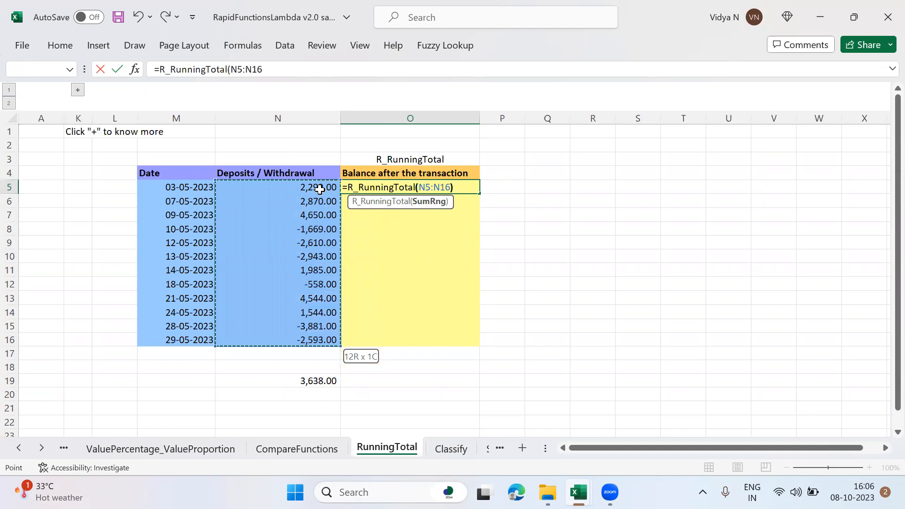
key(Return)
Step: Check the running balances against the sums of N5:N6, N5:N7 and N5:N8 by selecting these growing ranges
drag(319, 188, 319, 202)
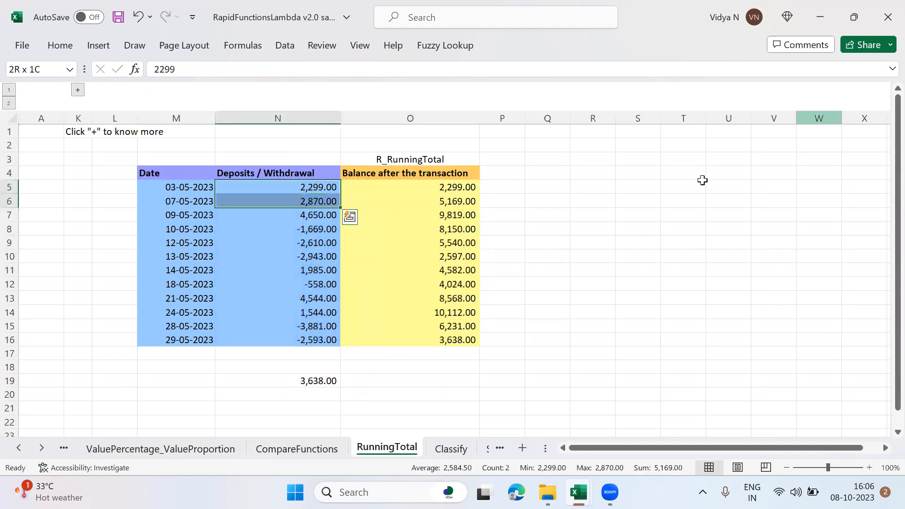
click(473, 215)
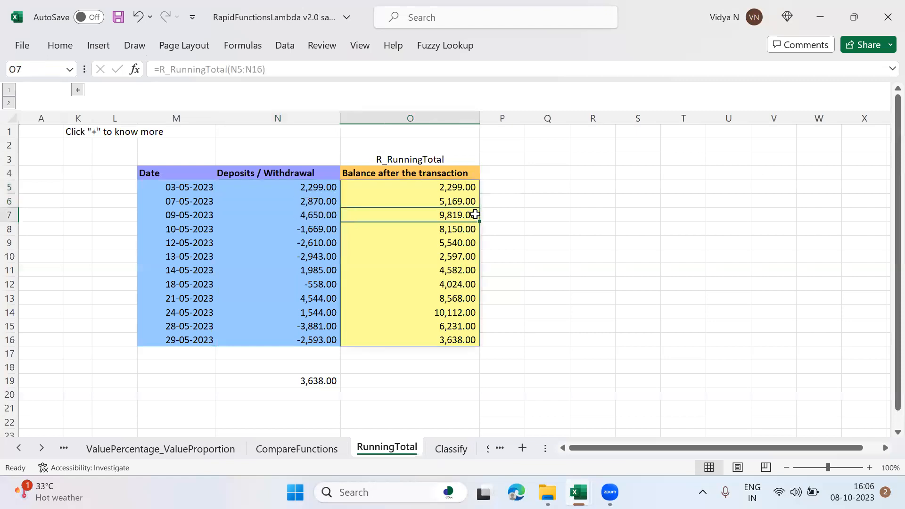
click(315, 188)
key(shift+Down)
key(shift+Down)
key(shift+Down)
key(shift+Up)
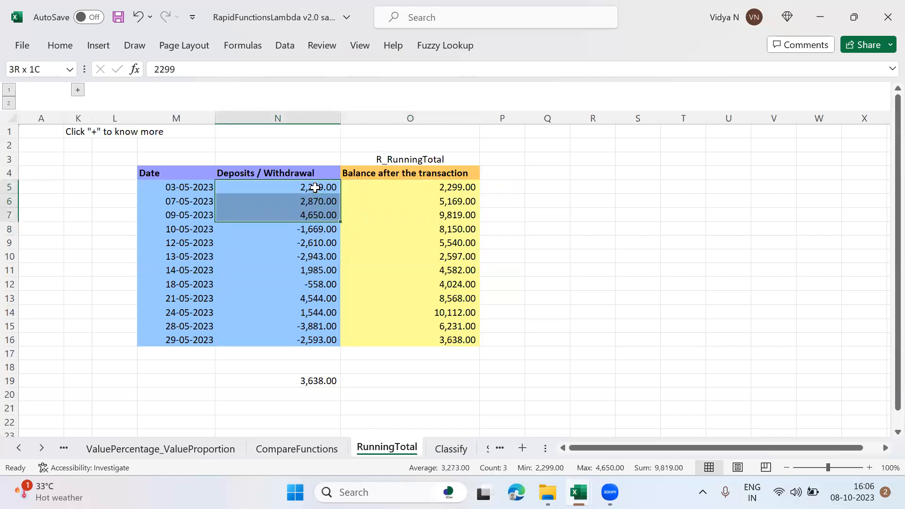
key(shift+Down)
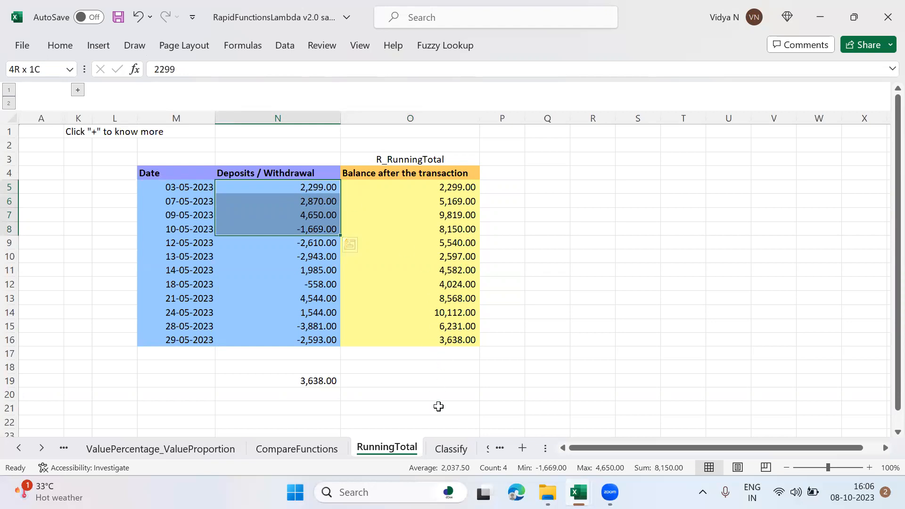
Step: Open the Classify sheet and review the Text entries in O4:O18, including Orion Voyage and Dakota Voyage
click(446, 450)
key(Right)
key(Right)
key(Right)
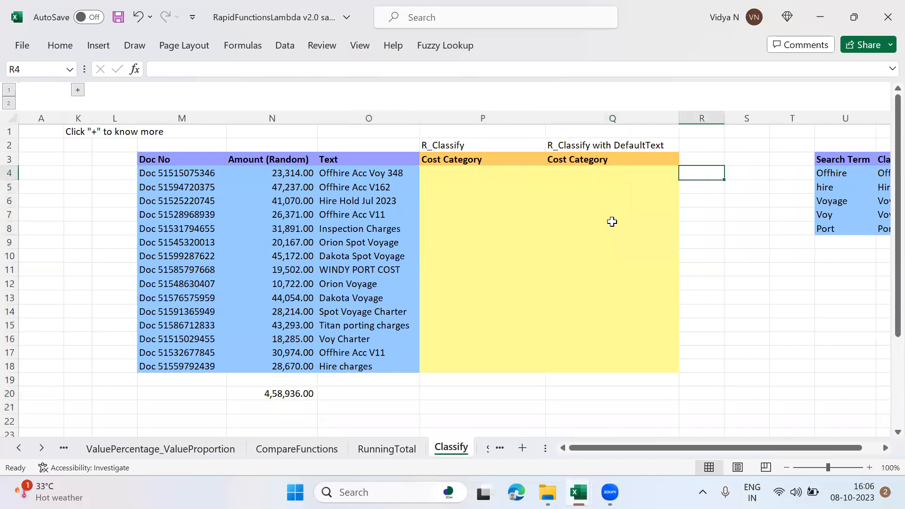
key(Left)
key(Left)
key(Left)
key(Left)
key(Left)
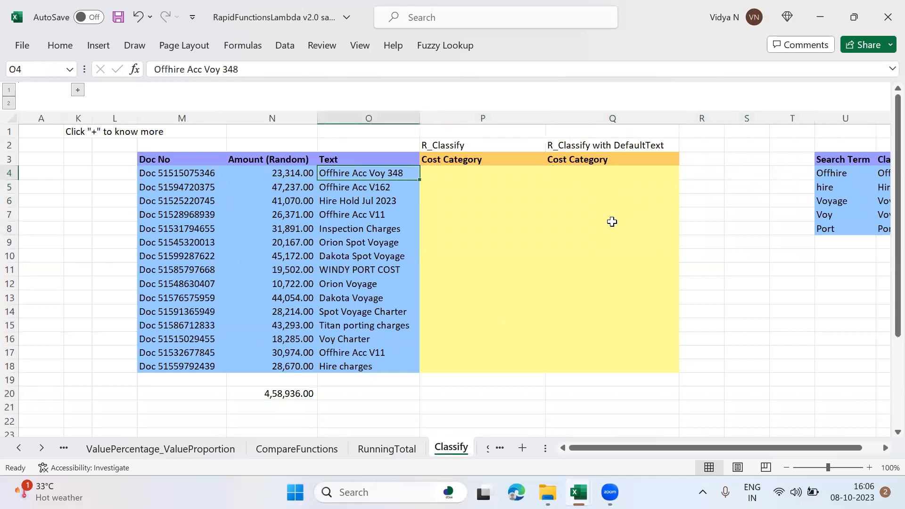
key(shift+Down)
key(shift+Down)
key(shift+Down)
key(shift+Down)
key(shift+Down)
key(shift+Down)
key(shift+Down)
key(shift+Down)
key(shift+Down)
key(shift+Down)
key(shift+Down)
key(shift+Down)
key(shift+Down)
key(shift+Down)
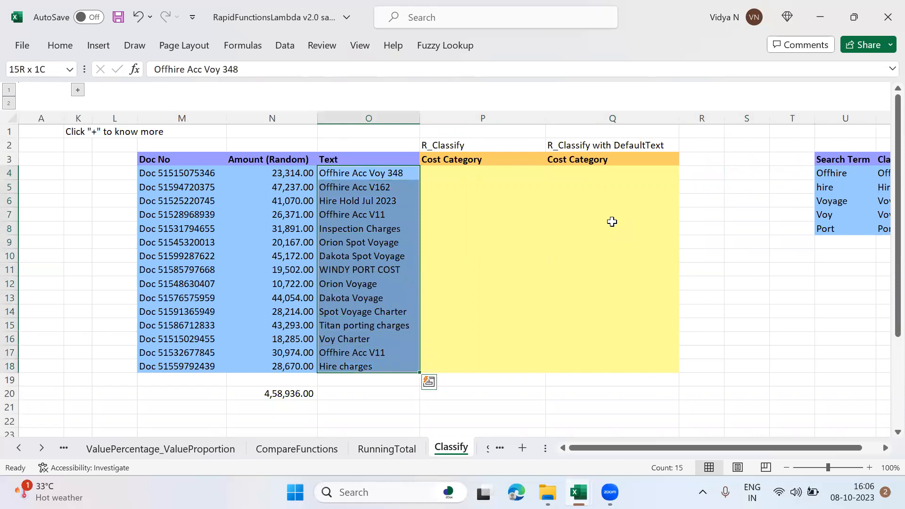
key(Up)
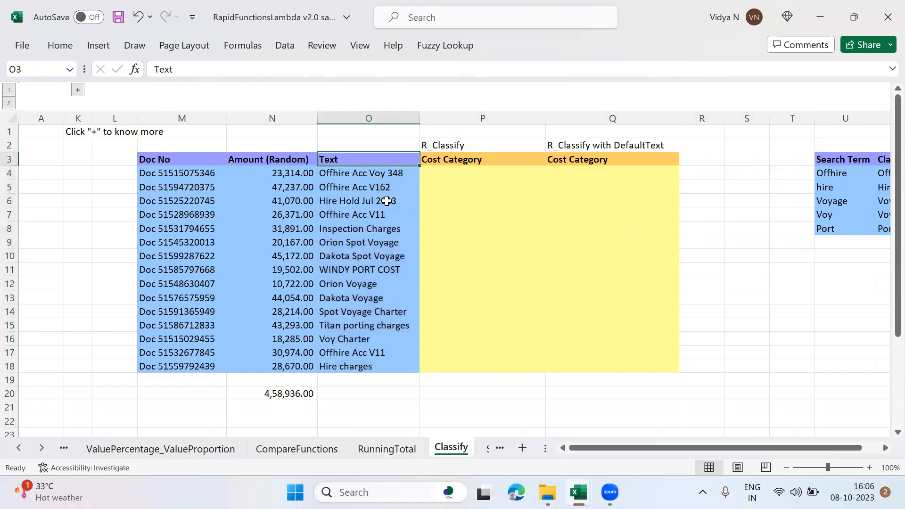
click(369, 297)
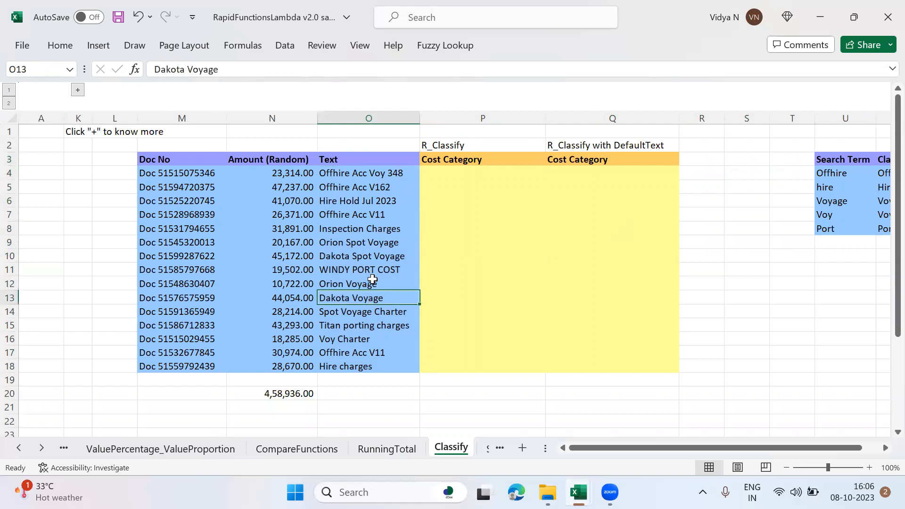
ctrl+click(372, 281)
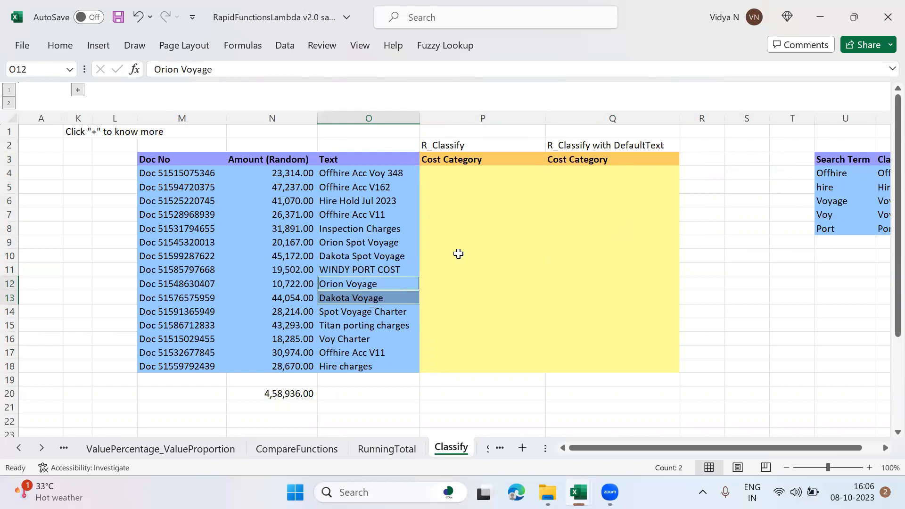
Step: Start an R_Classify formula in P4 with the Text entries O4:O18 as Txt
click(479, 178)
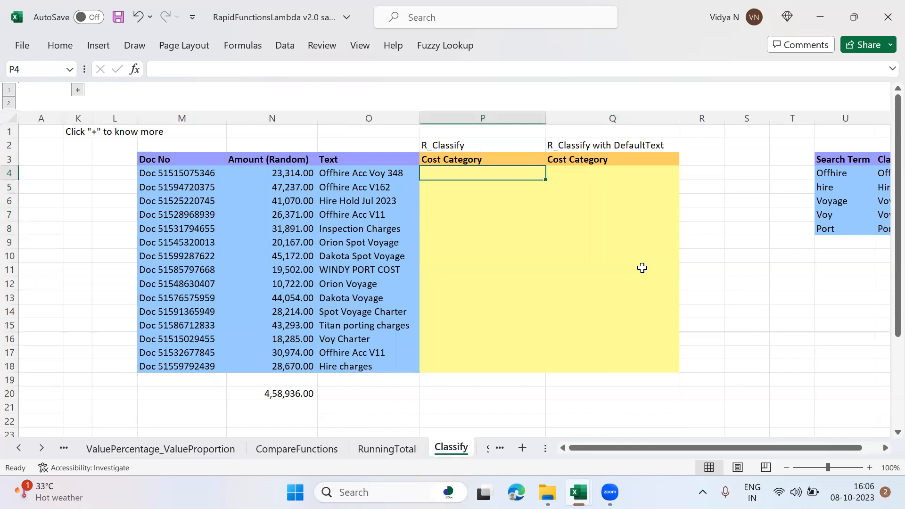
text(=)
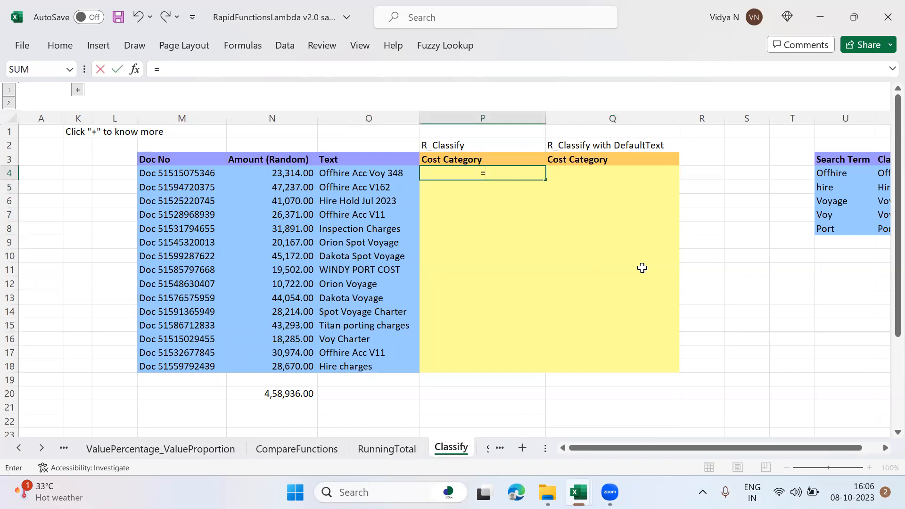
text(R_c)
key(Down)
key(Tab)
key(Left)
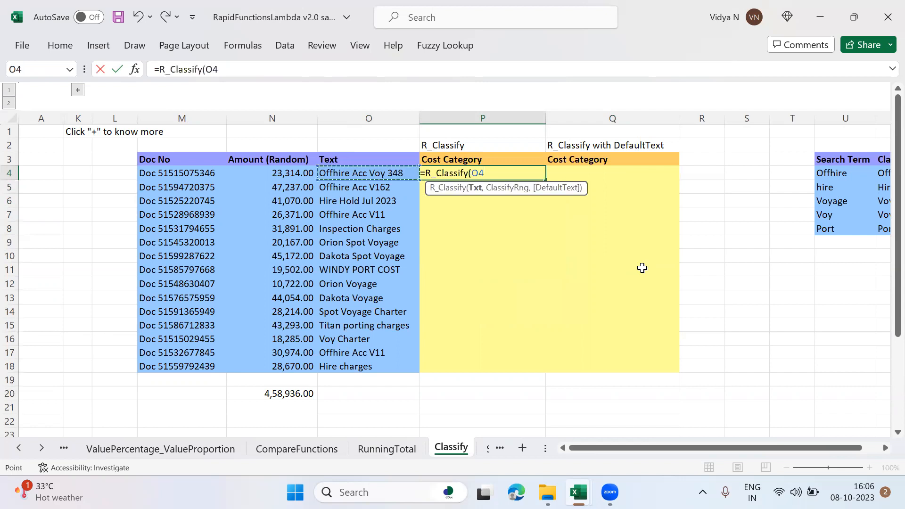
key(ctrl+shift+Down)
text(,)
Step: Complete the P4 R_Classify formula with the Search Term and Classification table U4:V8 as ClassifyRng
key(Right)
key(Right)
key(Right)
key(Right)
key(Right)
key(Right)
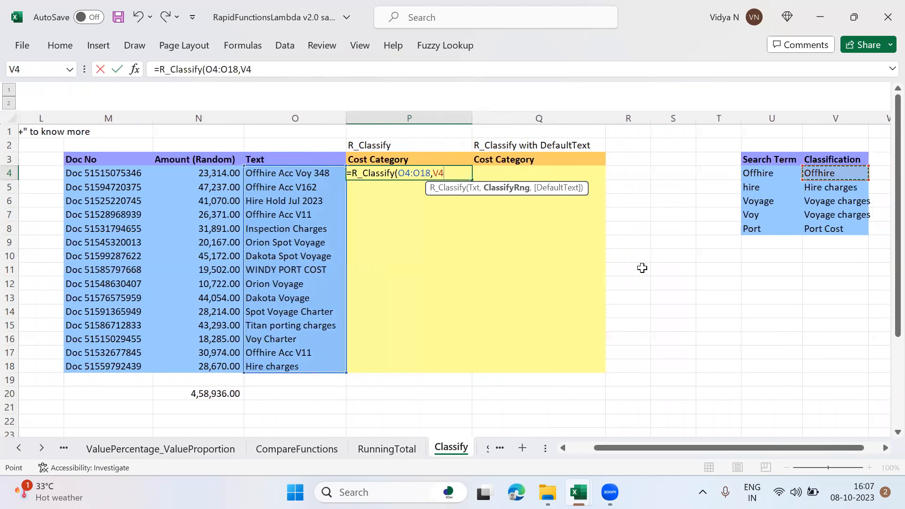
key(Right)
key(Left)
key(Left)
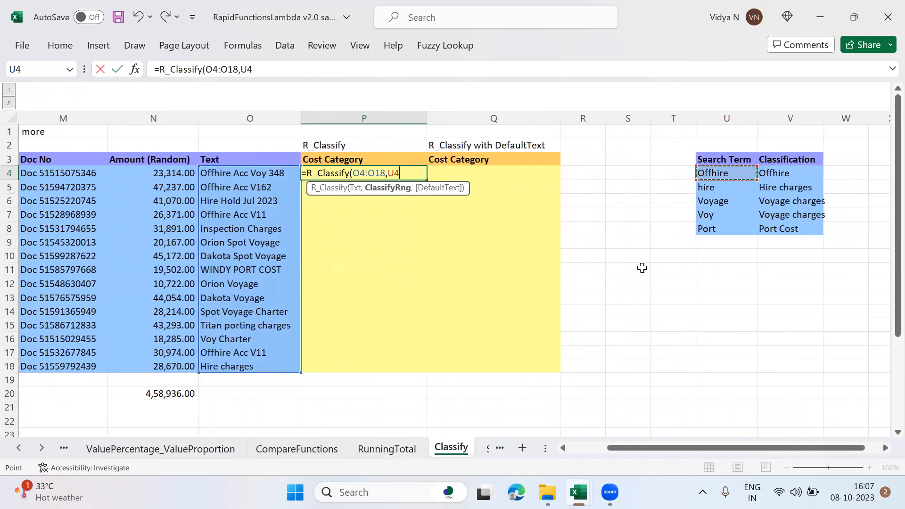
key(shift+Right)
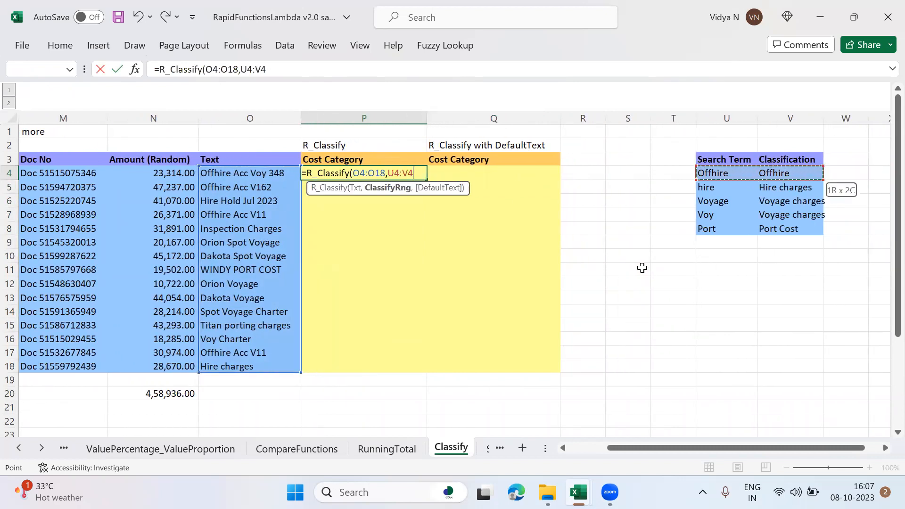
key(shift+Down)
key(shift+Down)
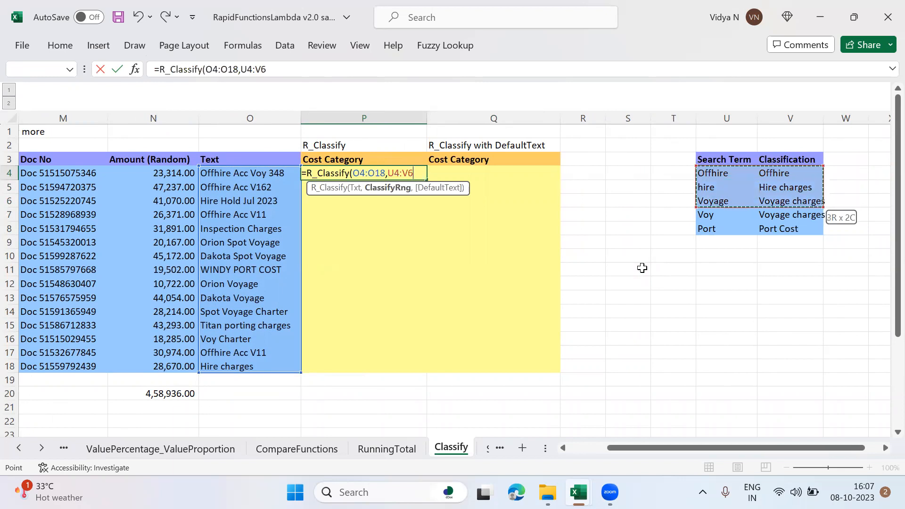
key(shift+Down)
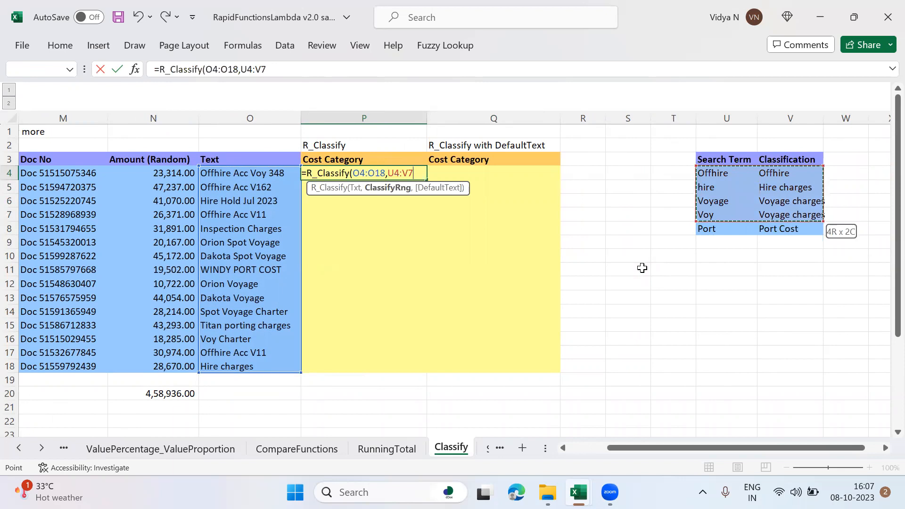
key(shift+Down)
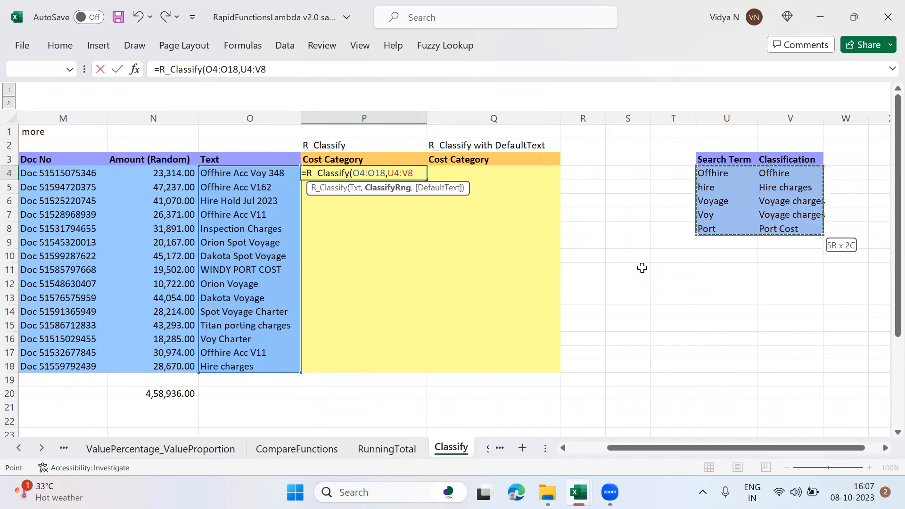
text())
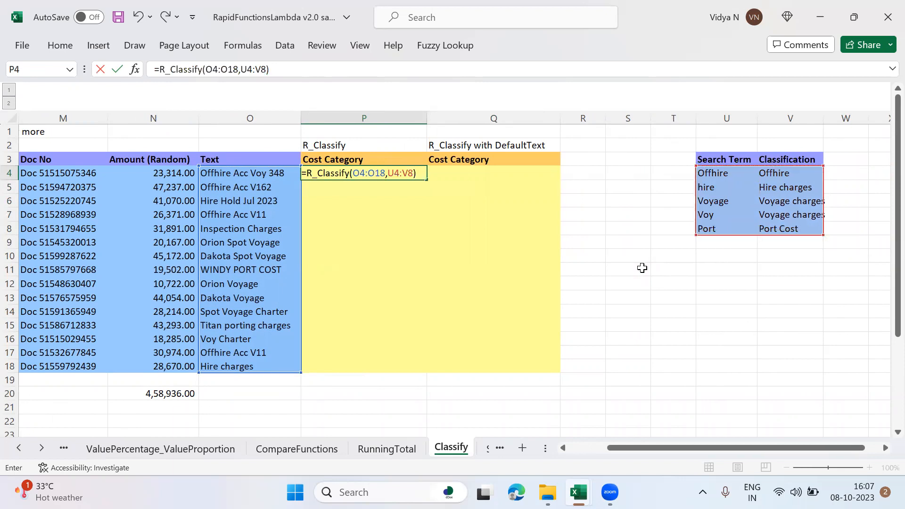
key(Return)
key(Up)
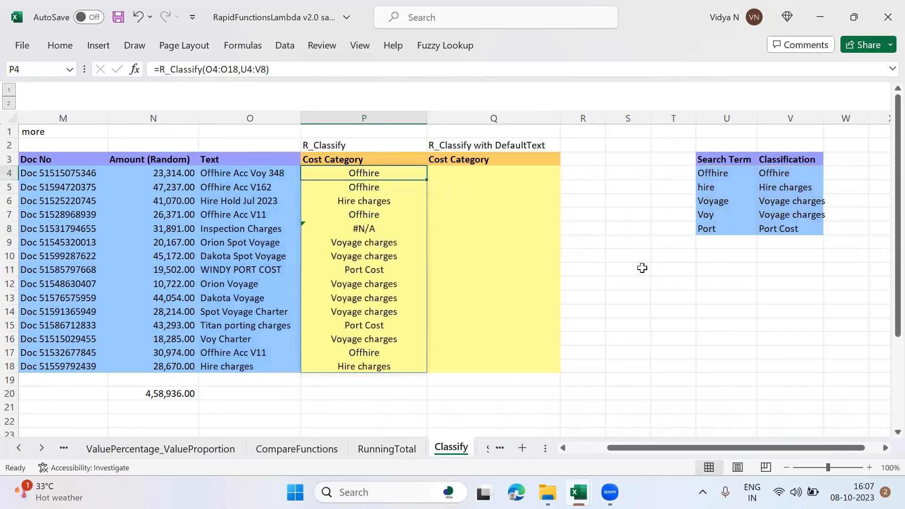
Step: Compare the Text entries in O4:O8 with their cost categories in column P
key(Left)
key(Down)
key(Down)
key(Down)
key(Down)
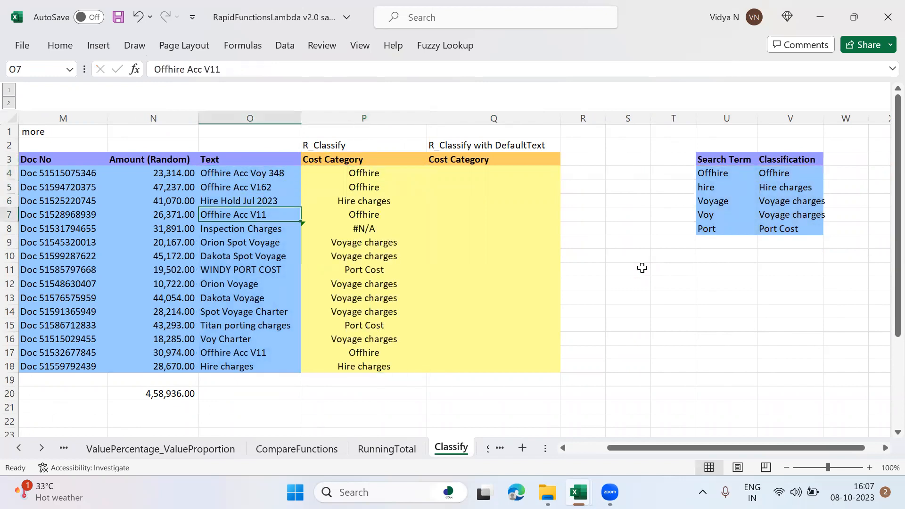
key(shift+Right)
key(Right)
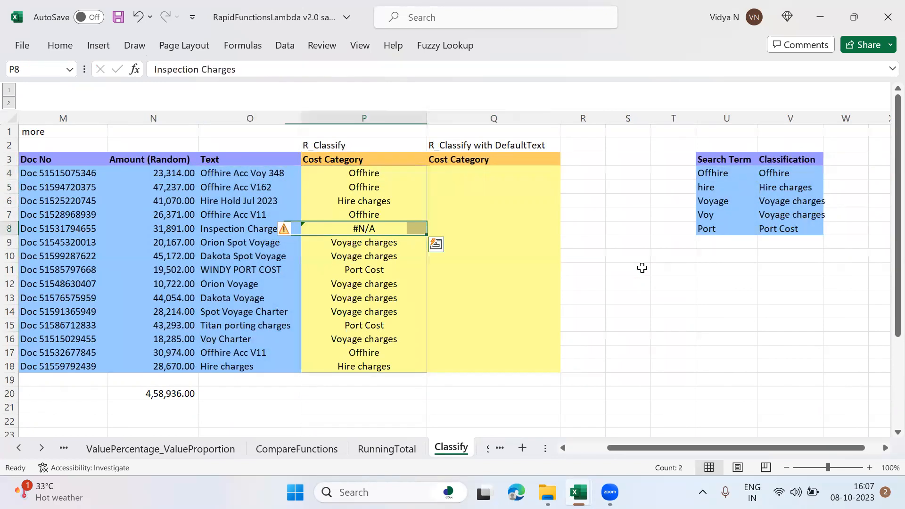
key(Up)
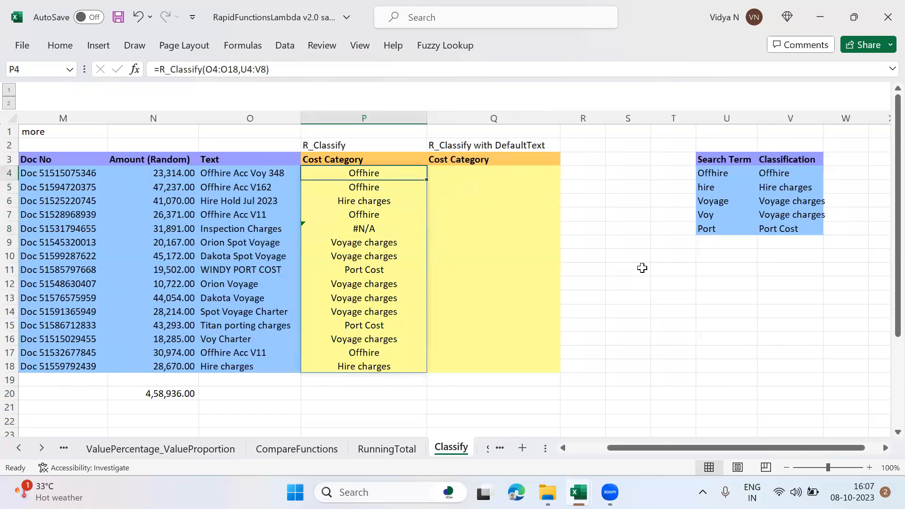
Step: Review the P4 formula's references and examine the Inspection Charges row in O8:P8
key(F2)
key(Return)
key(Down)
key(Down)
key(Down)
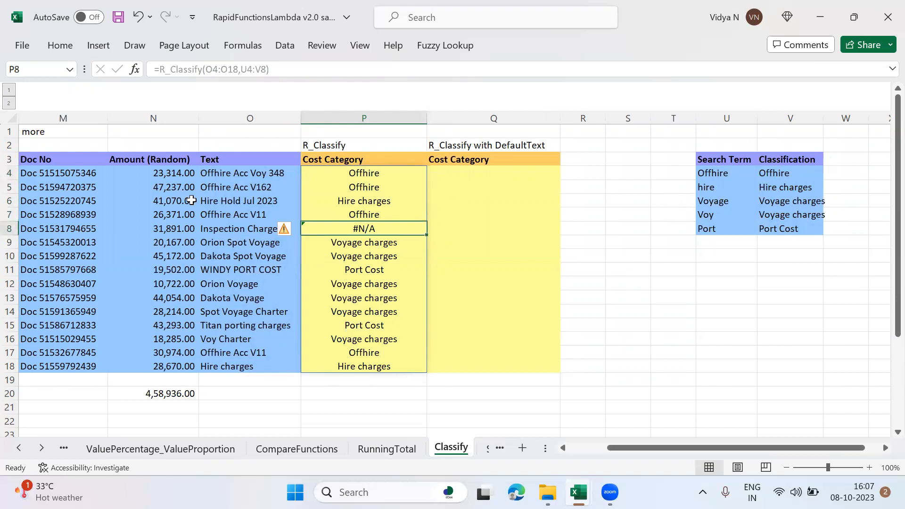
click(235, 235)
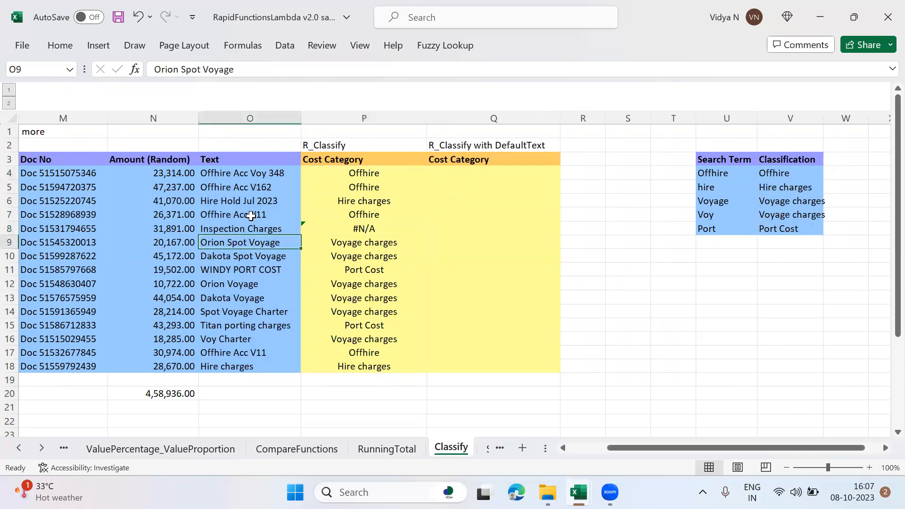
click(250, 227)
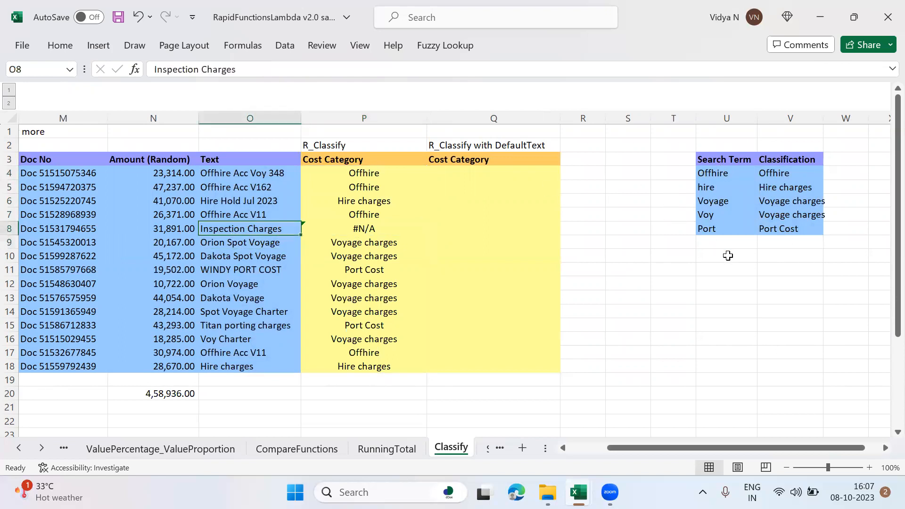
Step: Try adding "Others" as the DefaultText argument of the R_Classify formula in P4
drag(371, 232, 363, 170)
click(363, 171)
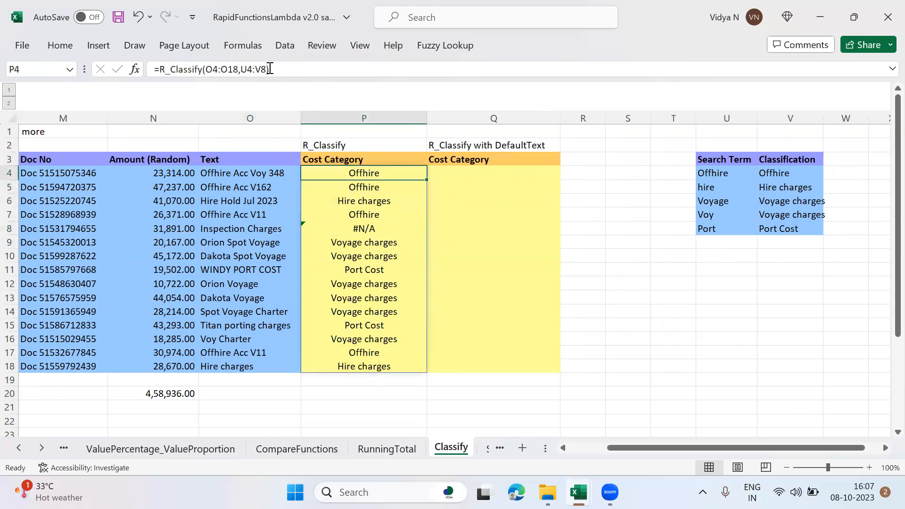
click(270, 68)
text(,"Others)
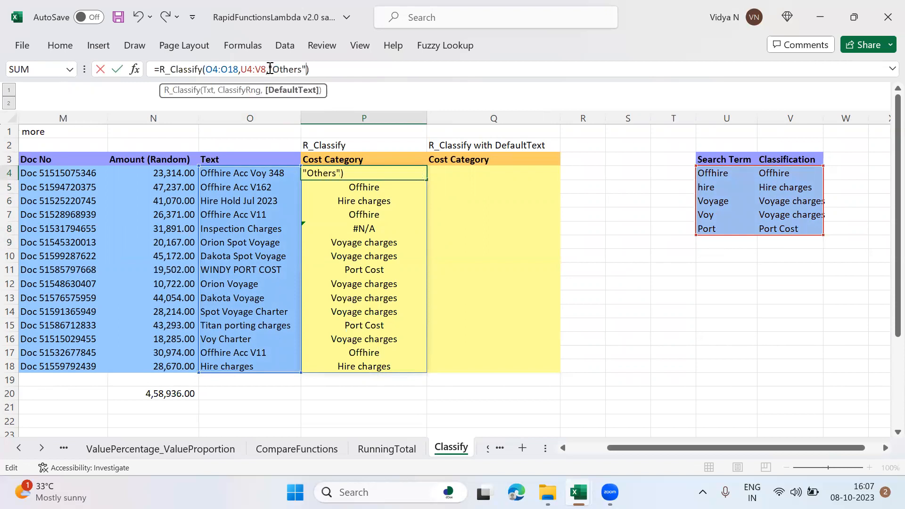
key(Return)
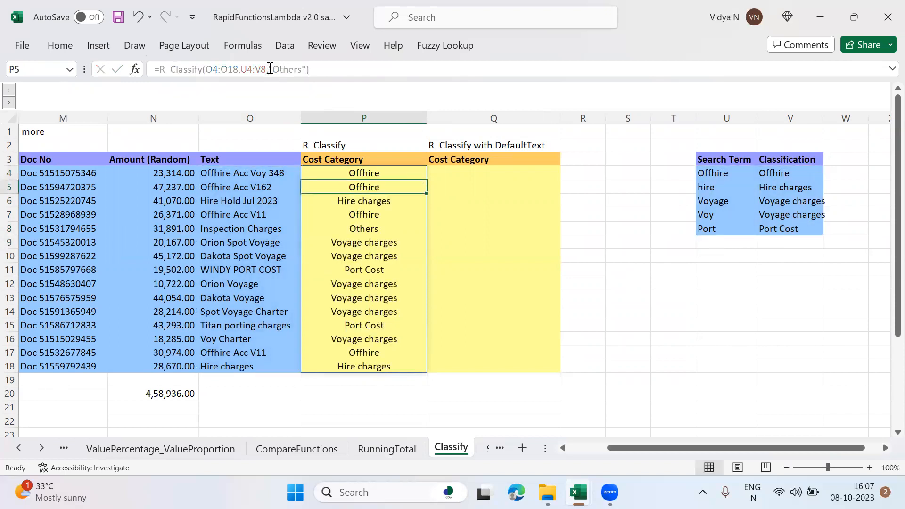
Step: Check the category in P8 and undo the DefaultText addition to the P4 formula
key(Down)
key(Down)
key(Down)
key(Up)
key(Up)
key(Up)
key(Up)
key(Up)
key(Down)
Step: Copy the R_Classify formula text from P4 into Q4, keeping the same ranges
click(269, 69)
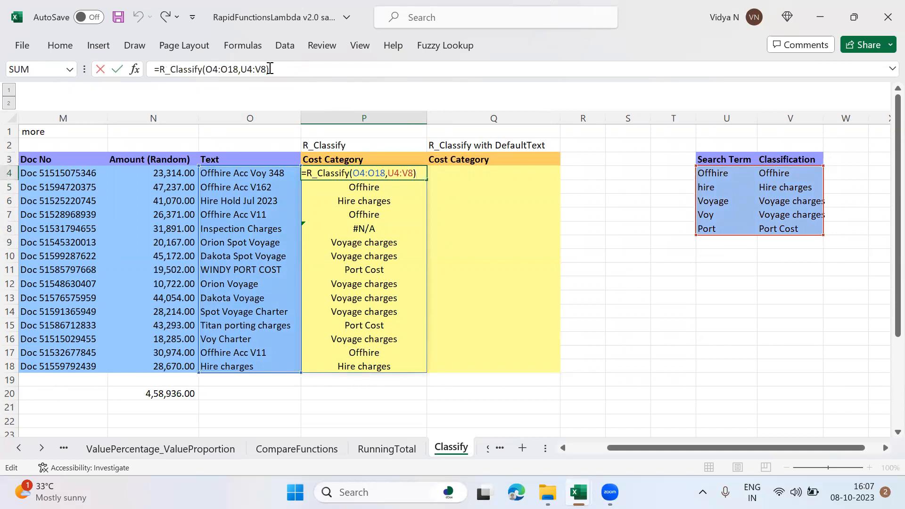
key(shift+Left)
key(shift+Left)
key(shift+Left)
key(shift+Left)
key(shift+Left)
key(shift+Left)
key(shift+Left)
key(shift+Left)
key(shift+Left)
key(shift+Left)
key(shift+Left)
key(shift+Left)
key(shift+Left)
key(shift+Left)
key(shift+Left)
key(shift+Left)
key(shift+Left)
key(shift+Left)
key(shift+Left)
key(shift+Left)
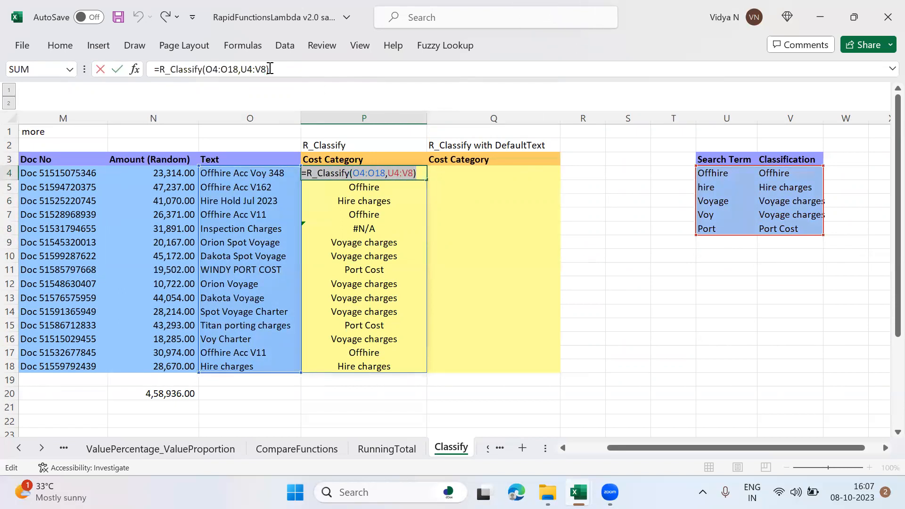
key(ctrl+c)
key(Tab)
click(269, 69)
key(ctrl+v)
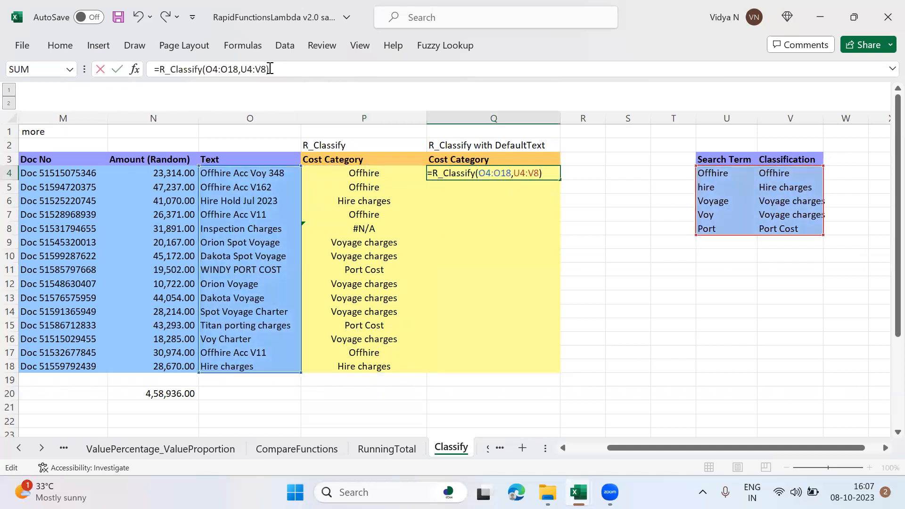
Step: Add "Others" as the DefaultText argument of the Q4 R_Classify formula and enter it
key(Left)
text(,"Other)
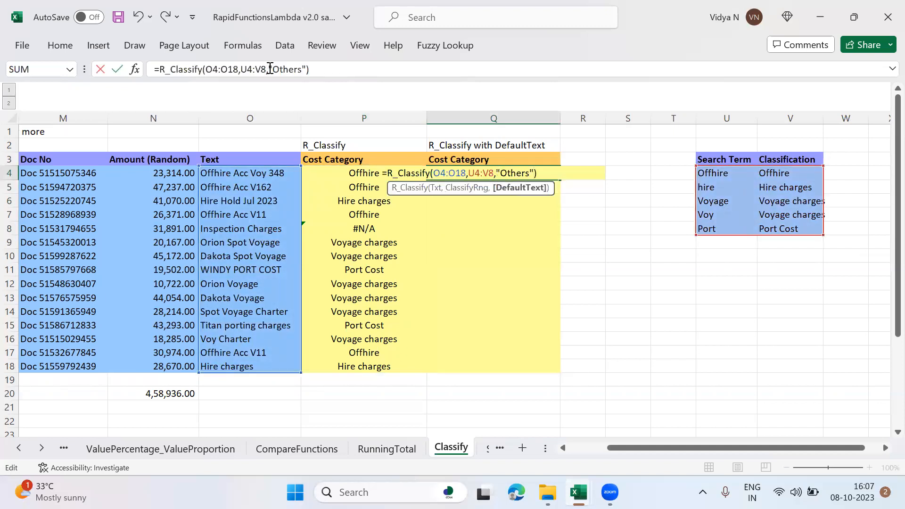
text(s")
key(Return)
Step: Compare the Inspection Charges entry in O8 with its categories in P8 and Q8
key(Down)
key(Down)
key(Down)
key(Left)
key(Left)
key(Right)
key(Right)
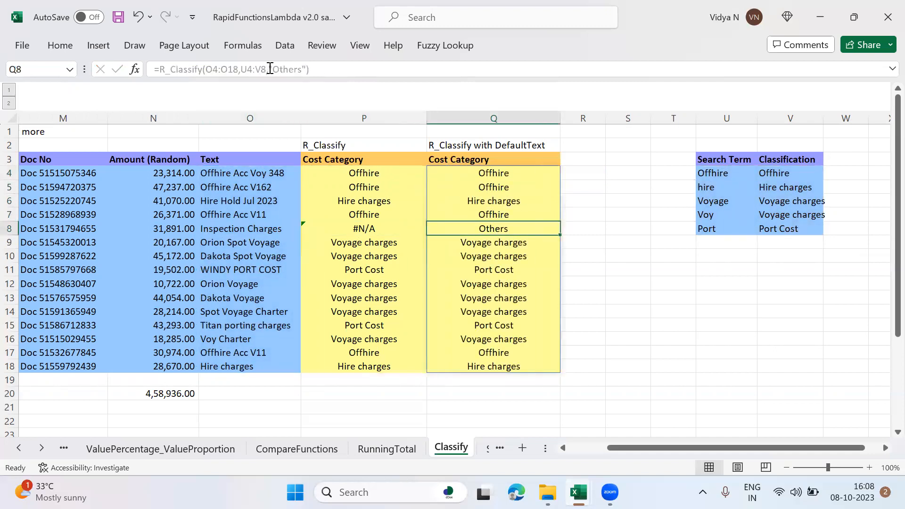
Step: Clear the Port search term and its classification in U8:V8 to test the formulas, and undo the deletion
key(Right)
key(Right)
key(Right)
key(Right)
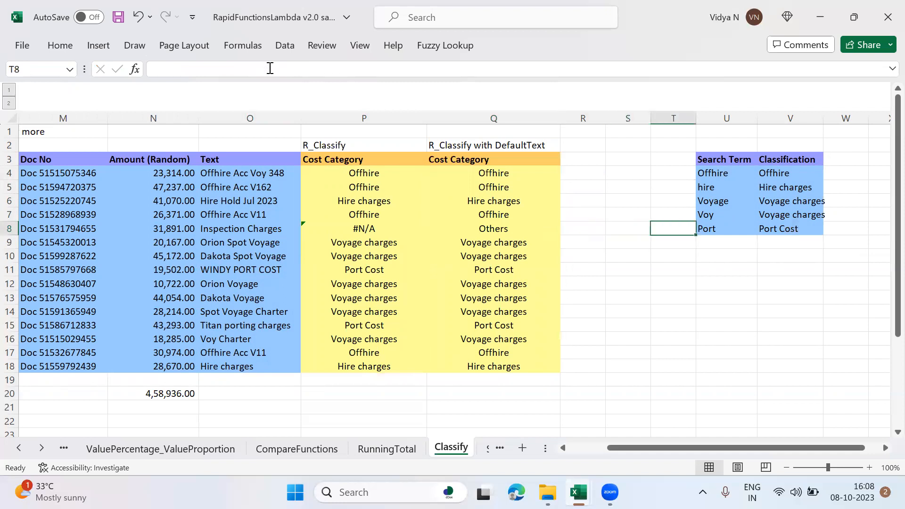
key(shift+Right)
key(Delete)
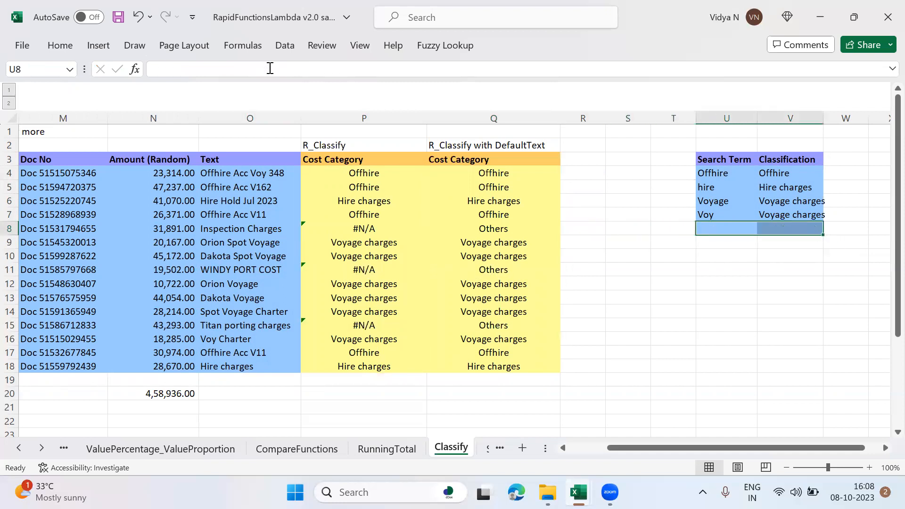
key(ctrl+z)
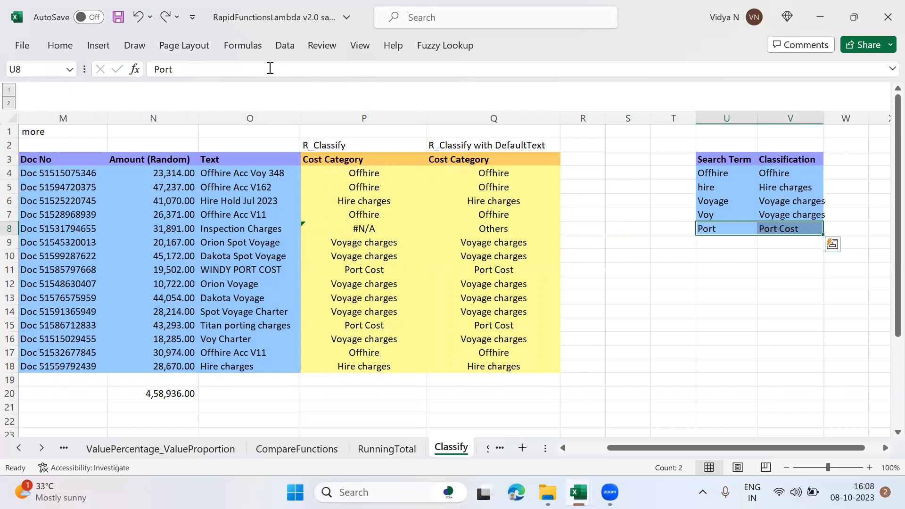
Step: On the Summary sheet, start an R_Classify formula in P4 with O4:O18 as the Txt range
click(42, 450)
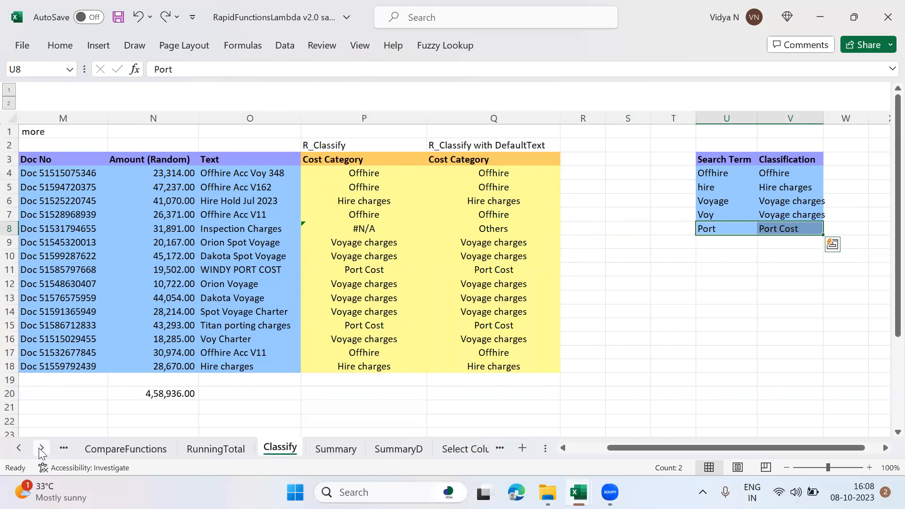
click(333, 451)
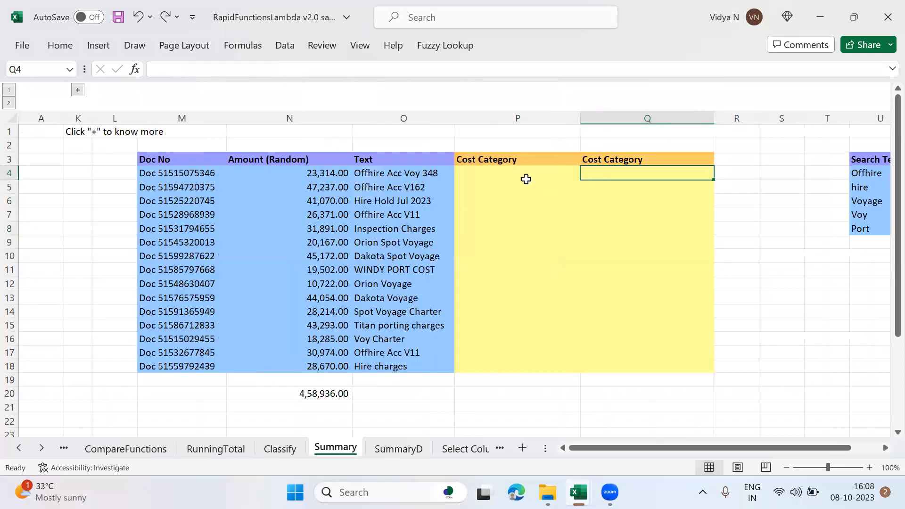
click(536, 171)
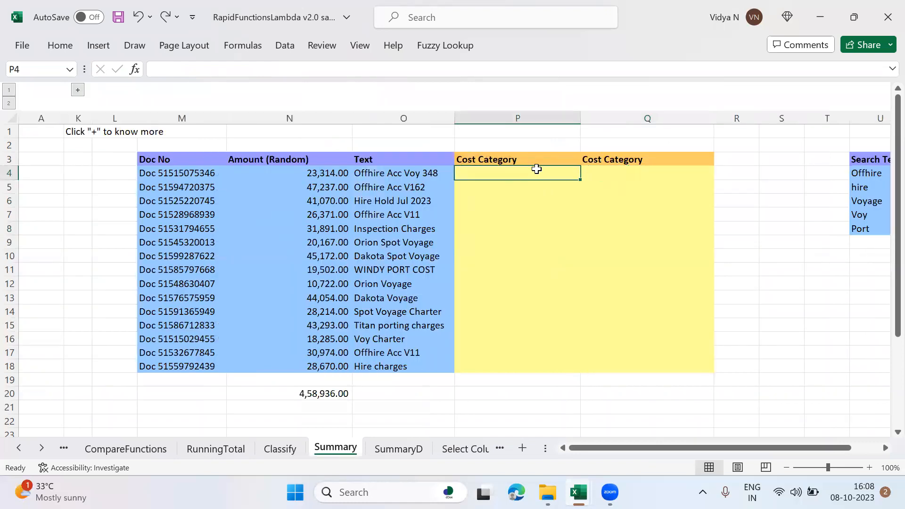
text(=R))
key(BackSpace)
text(_Cl)
key(Tab)
key(Left)
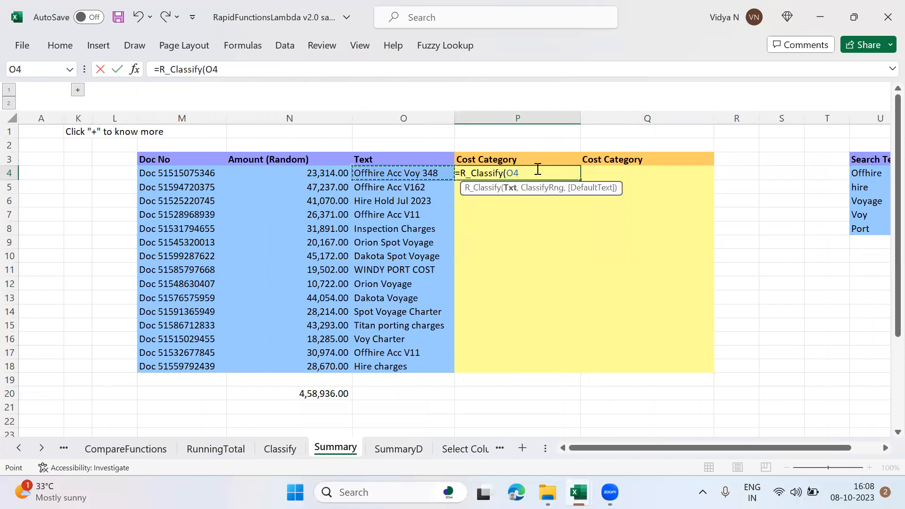
key(ctrl+shift+Down)
Step: Complete the P4 R_Classify formula with U4:V8 as ClassifyRng and "Others" as DefaultText, and enter it
text(,)
key(Right)
key(Right)
key(Right)
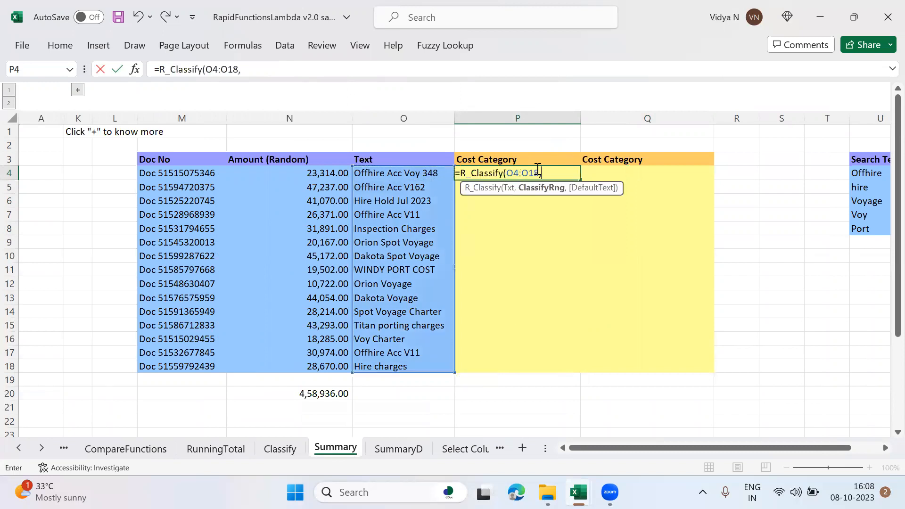
key(Right)
key(Right)
key(shift+Right)
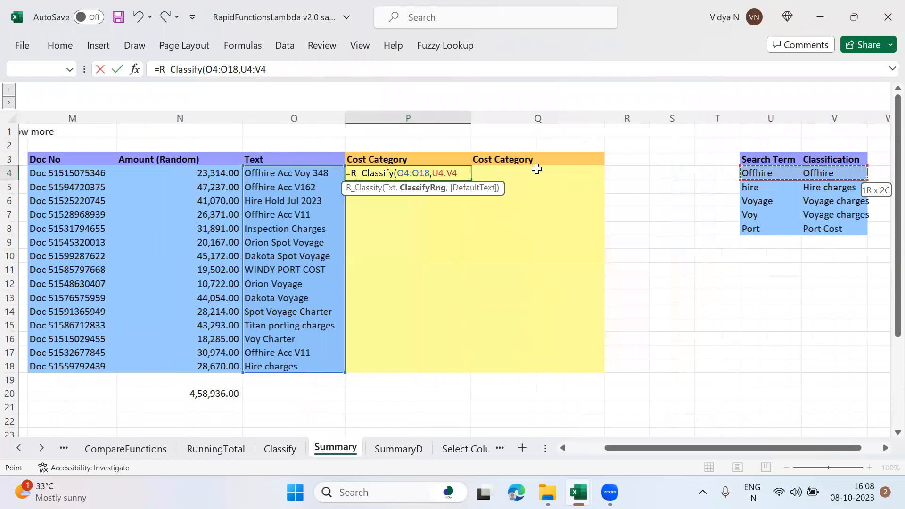
key(ctrl+shift+Down)
text(,"Others"))
key(Return)
Step: Start an R_Summary formula in P26, below the Cost Category heading of the R_Summary block
key(Down)
key(Down)
key(Down)
key(Down)
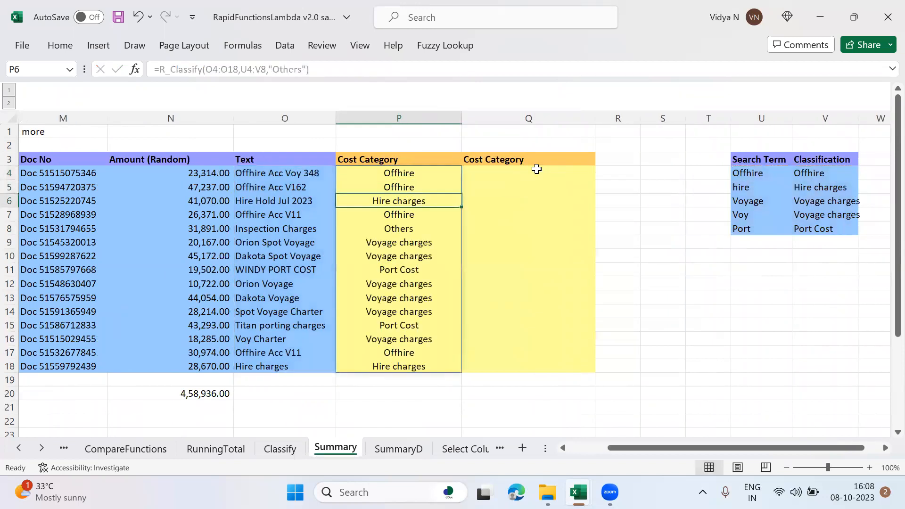
key(Down)
key(Down)
key(Down)
key(Down)
key(Down)
key(Down)
key(Down)
key(Down)
key(Down)
key(Down)
key(Down)
key(Down)
key(Down)
key(Down)
key(Down)
key(Down)
key(Down)
key(Down)
key(Down)
key(Down)
key(Up)
key(Up)
key(Up)
key(Up)
key(Up)
text(=R_S)
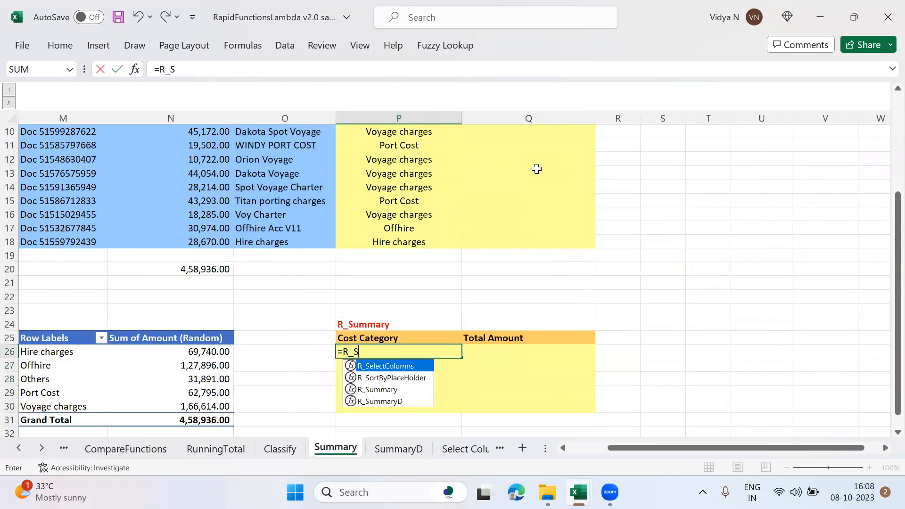
key(Tab)
key(BackSpace)
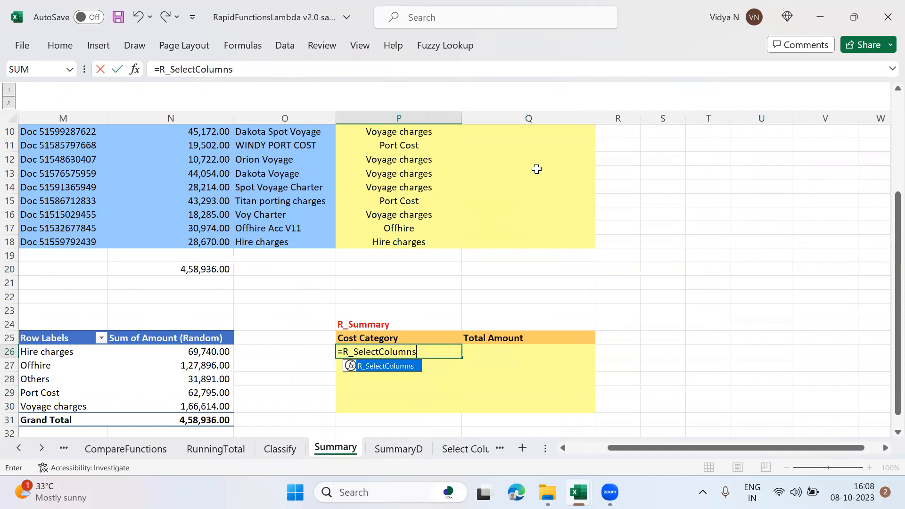
key(BackSpace)
key(BackSpace)
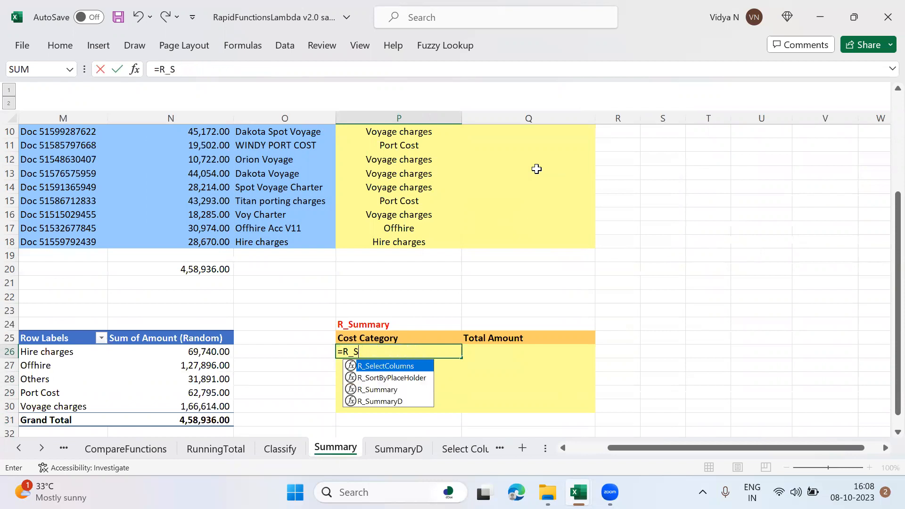
text(ummar)
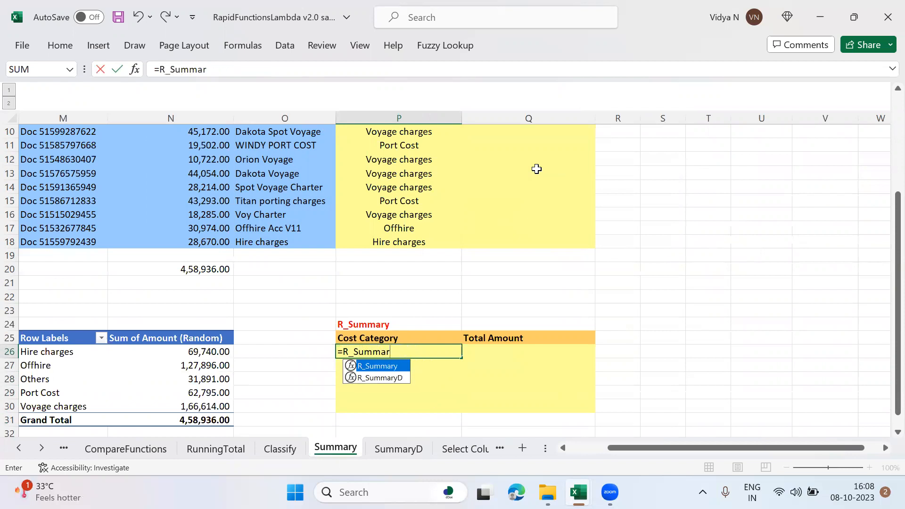
key(Tab)
Step: Use the spilled cost categories P4# as the KeyRng of the R_Summary formula
key(Up)
key(Up)
key(Up)
key(Up)
key(Up)
key(Up)
key(Up)
key(Up)
key(Up)
key(Up)
key(Up)
key(Up)
key(Up)
key(Up)
key(Up)
key(Up)
key(Up)
key(Up)
key(Up)
key(Up)
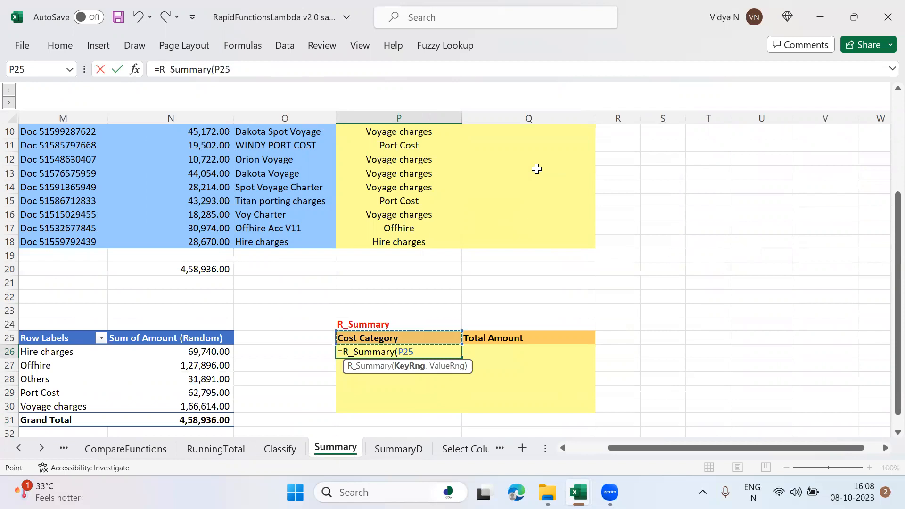
key(Down)
key(Down)
key(Down)
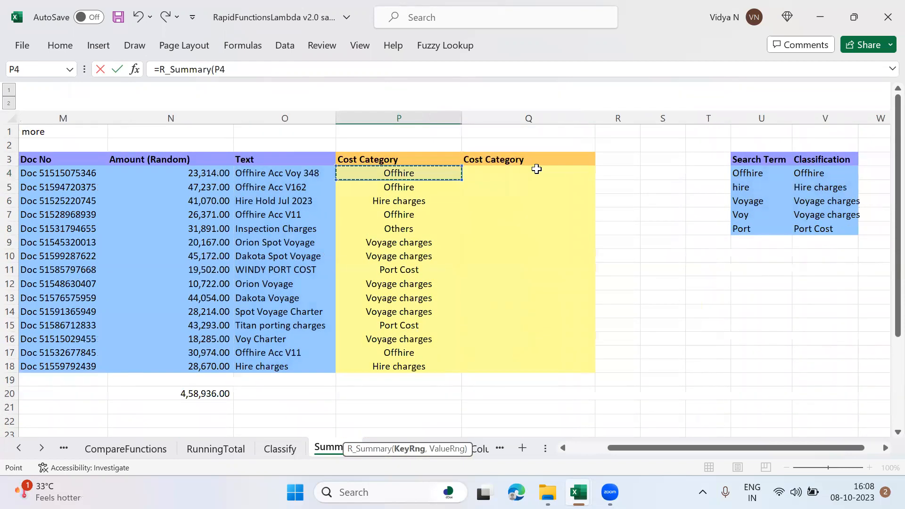
key(shift+Down)
key(shift+Down)
key(shift+Down)
key(shift+Down)
key(shift+Down)
key(shift+Down)
key(shift+Down)
key(shift+Down)
key(shift+Down)
key(shift+Down)
key(shift+Down)
key(shift+Down)
key(shift+Down)
key(shift+Down)
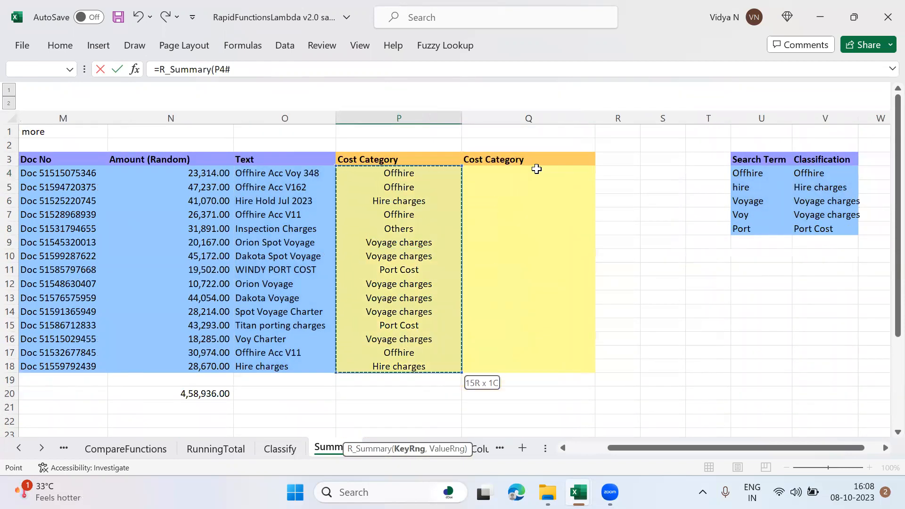
Step: Add the amounts N4:N18 as the ValueRng of the R_Summary formula and enter it
text(,)
click(196, 175)
key(ctrl+shift+Down)
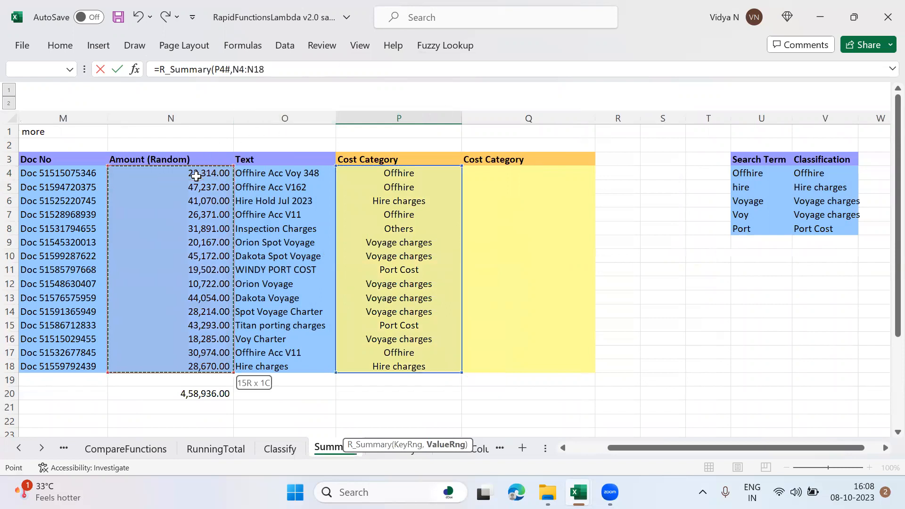
text())
key(Return)
key(Return)
key(Return)
key(Return)
key(Return)
key(Return)
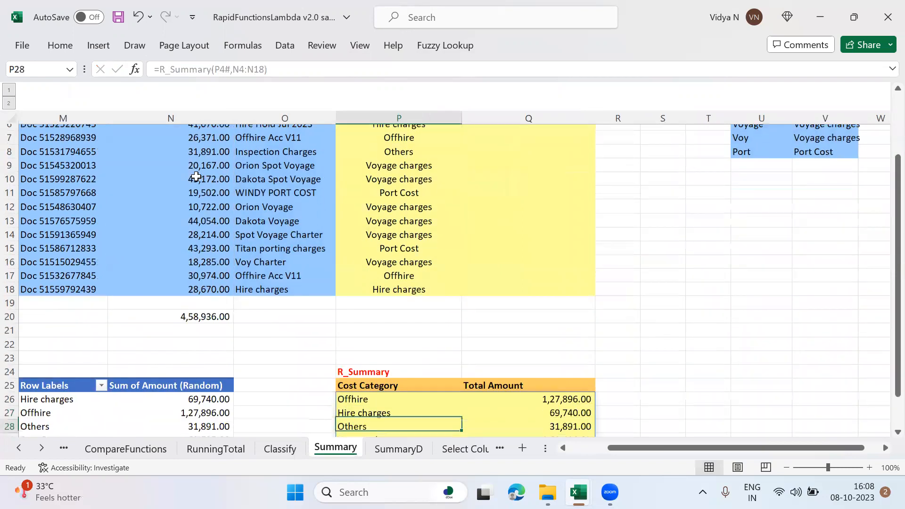
Step: Compare the R_Summary totals per cost category with the pivot table in columns M and N
key(Up)
key(Up)
key(Up)
key(Up)
key(Up)
key(Up)
key(Up)
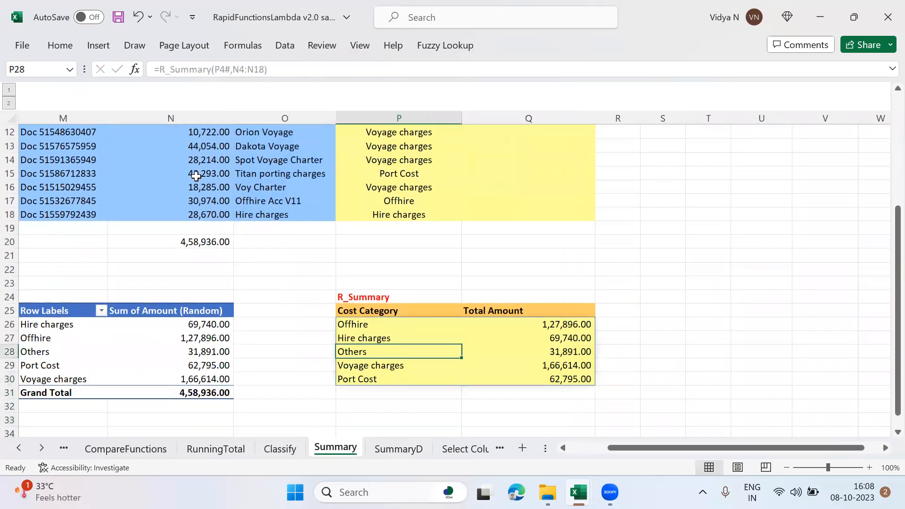
key(shift+Right)
key(shift+Down)
key(shift+Down)
key(shift+Down)
key(shift+Down)
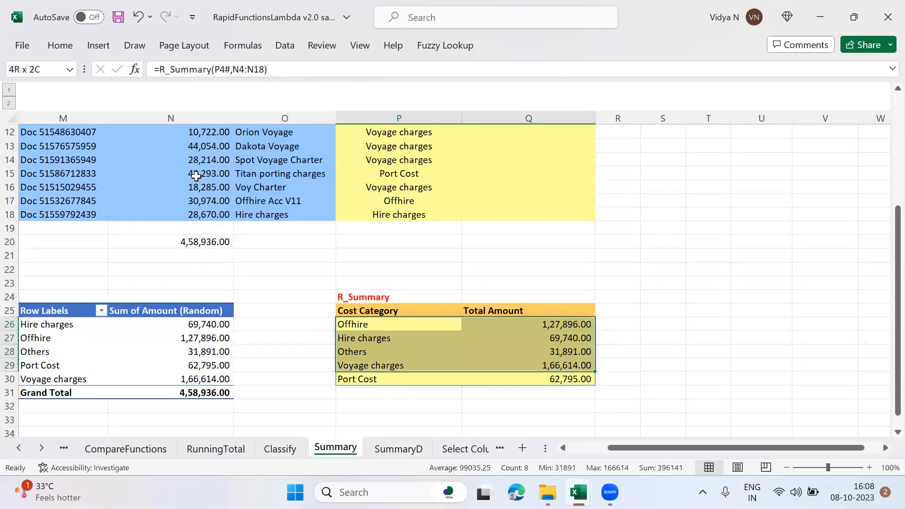
key(Up)
key(Down)
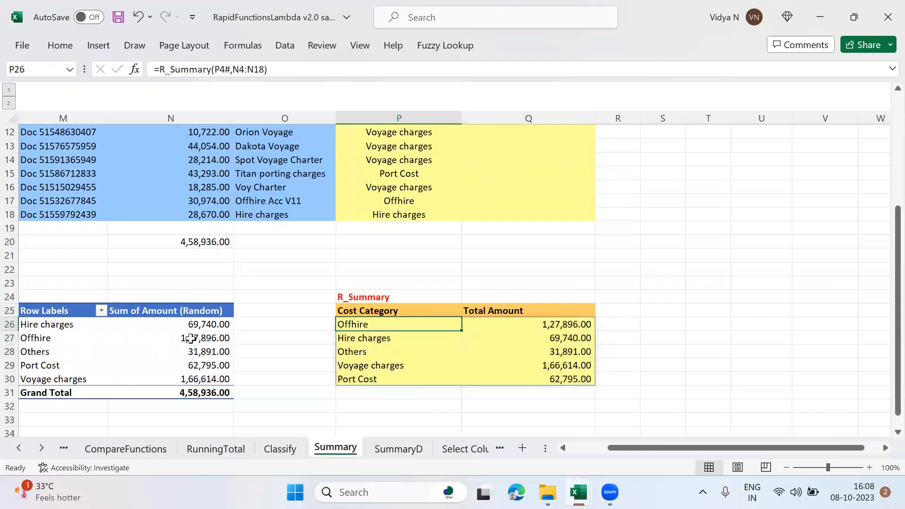
Step: Open the SummaryD sheet and look over its document table and Cost Category column
click(413, 455)
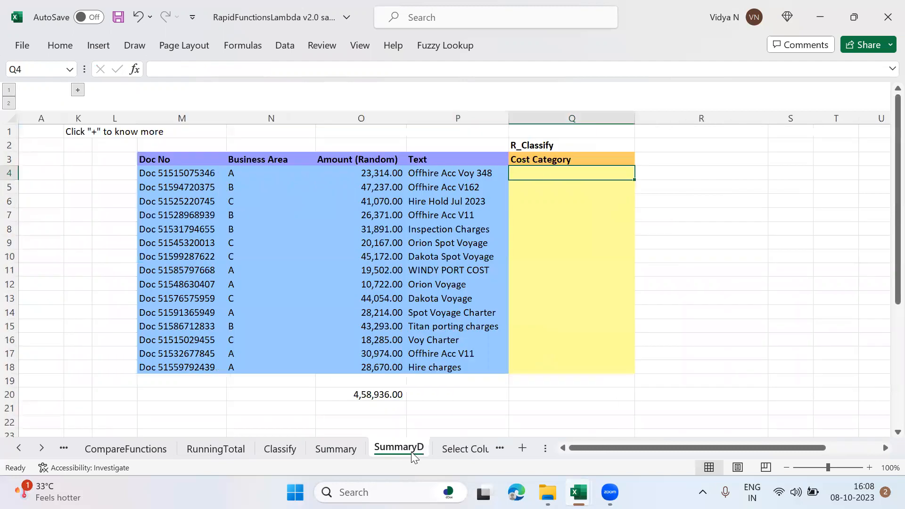
key(Down)
key(Down)
key(Down)
key(Down)
key(Down)
key(Down)
key(Down)
key(Down)
key(Down)
key(Down)
key(Down)
key(Down)
key(Down)
key(Down)
key(Down)
key(Down)
key(Down)
key(Down)
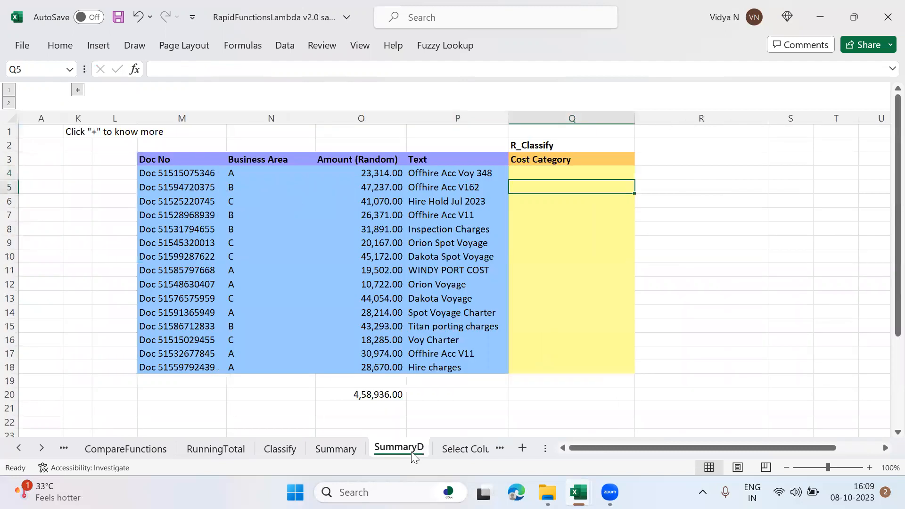
key(Up)
key(Up)
key(Up)
key(Up)
key(Up)
key(Up)
key(Up)
key(Up)
key(Up)
key(Up)
key(Up)
key(Up)
key(Up)
key(Up)
key(Up)
key(Up)
key(Up)
key(Up)
key(Up)
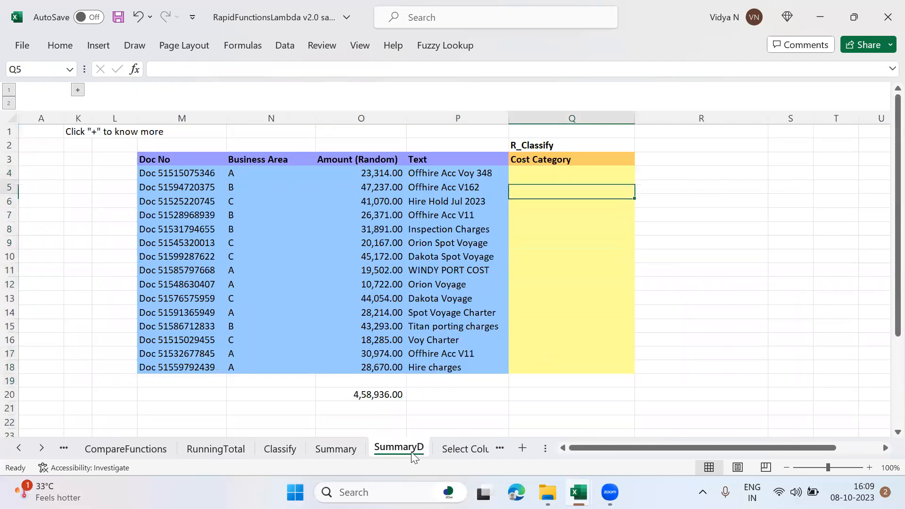
key(Down)
text(R_)
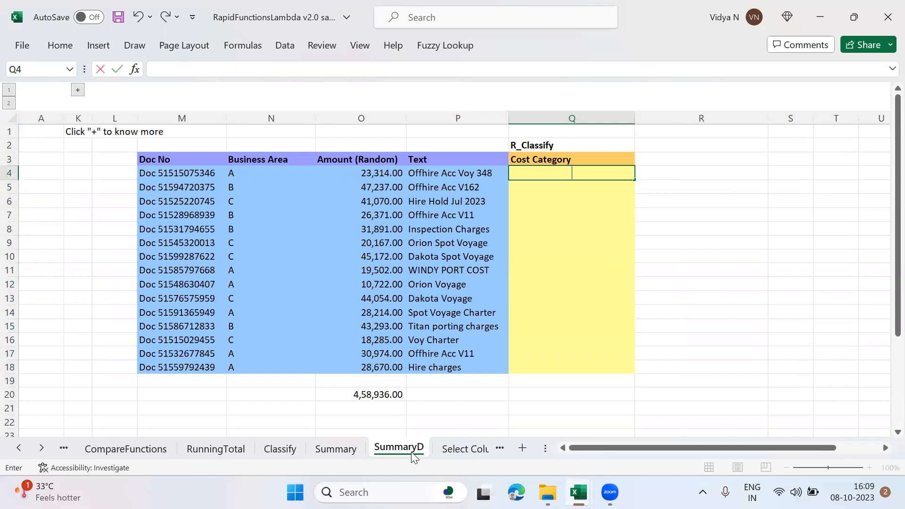
key(Tab)
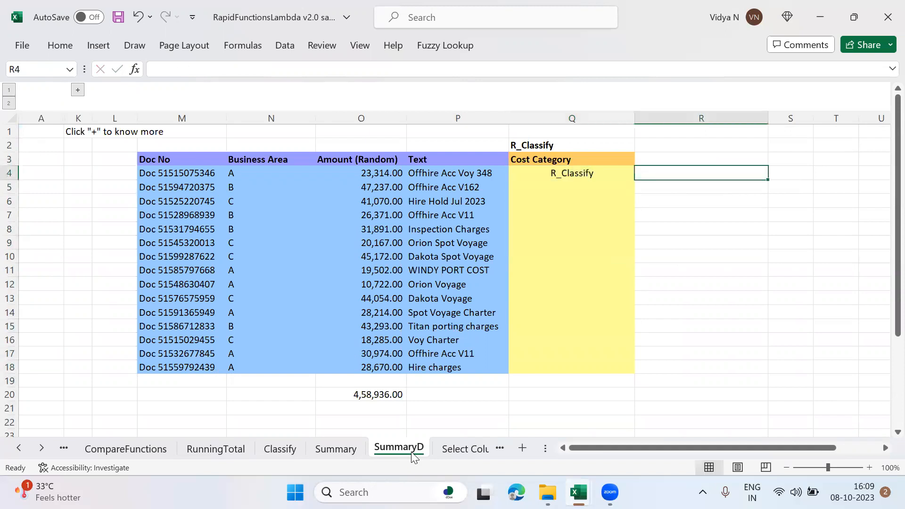
Step: Start an R_Classify formula in Q4 of the SummaryD sheet with P4:P18 as the Txt range
key(Left)
text(=R_C)
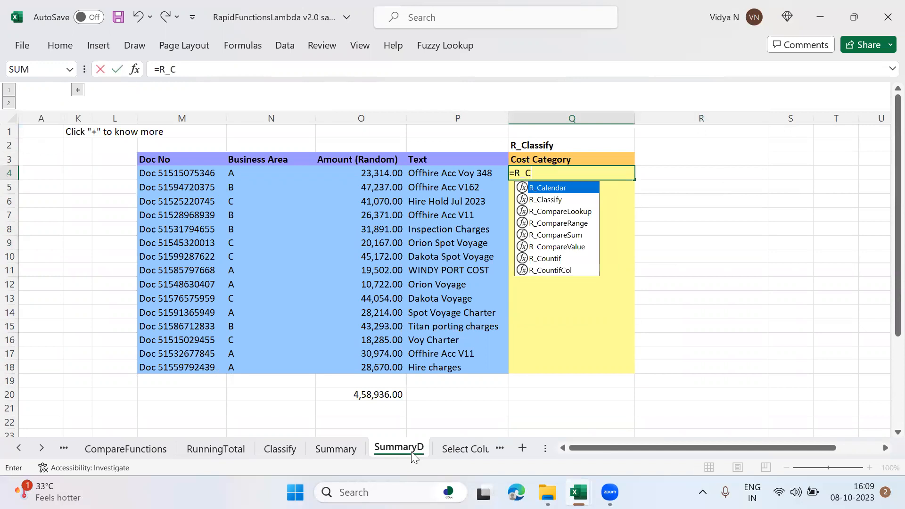
text(l)
key(Tab)
key(Left)
key(ctrl+shift+Down)
Step: Add the search term and classification table V4:W8 as the ClassifyRng of the Q4 R_Classify formula
text(,)
key(Right)
key(Right)
key(Right)
key(Right)
key(Right)
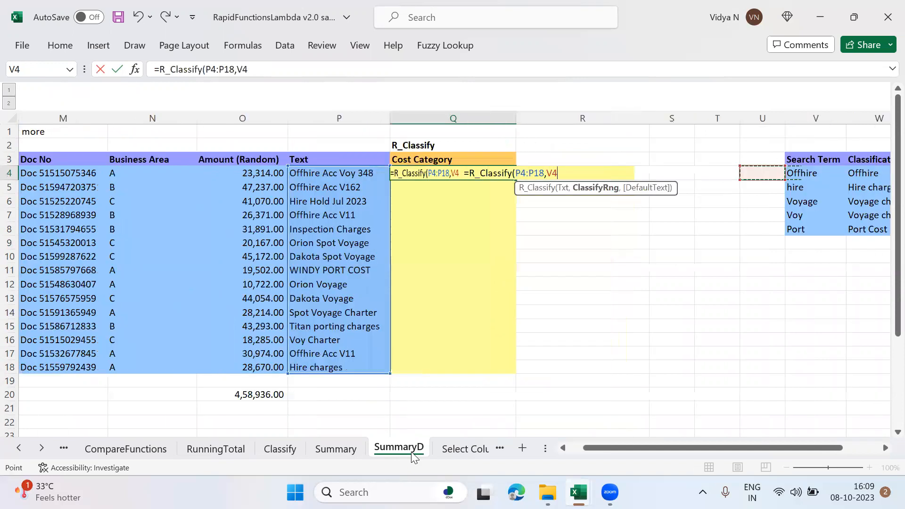
key(Right)
key(Right)
key(Right)
key(Right)
key(Right)
key(Right)
key(Left)
key(Left)
key(Left)
key(Left)
key(Left)
key(Left)
key(shift+Right)
key(shift+Down)
key(shift+Down)
key(shift+Down)
key(shift+Down)
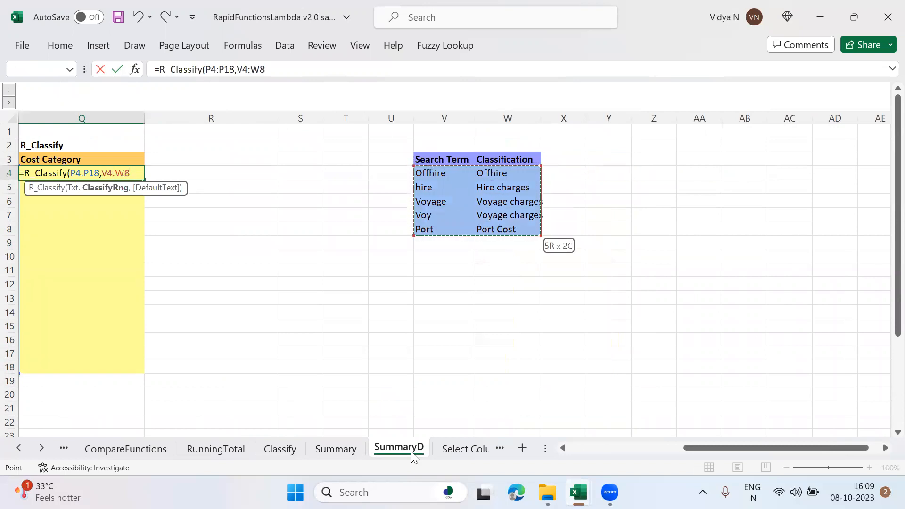
Step: Add "Others" as the DefaultText of the Q4 R_Classify formula on the SummaryD sheet and enter it
text(,"Ot)
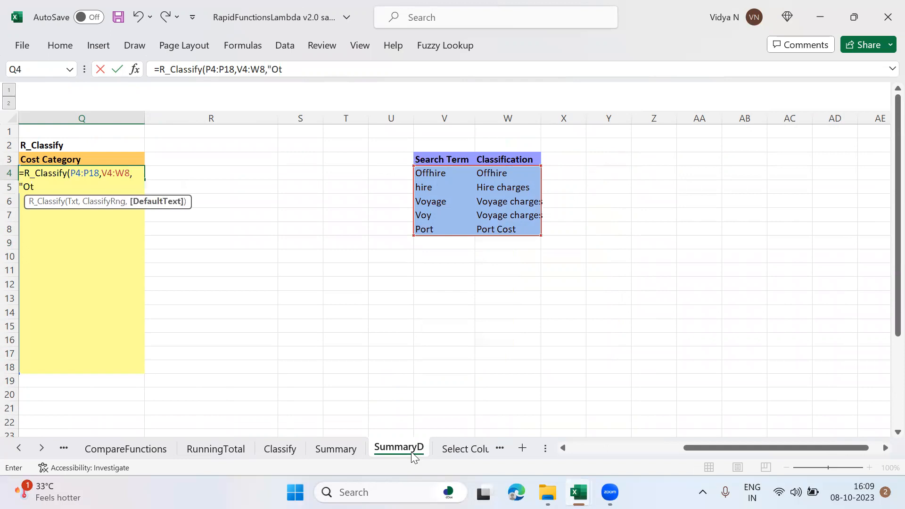
text(hers"))
key(Return)
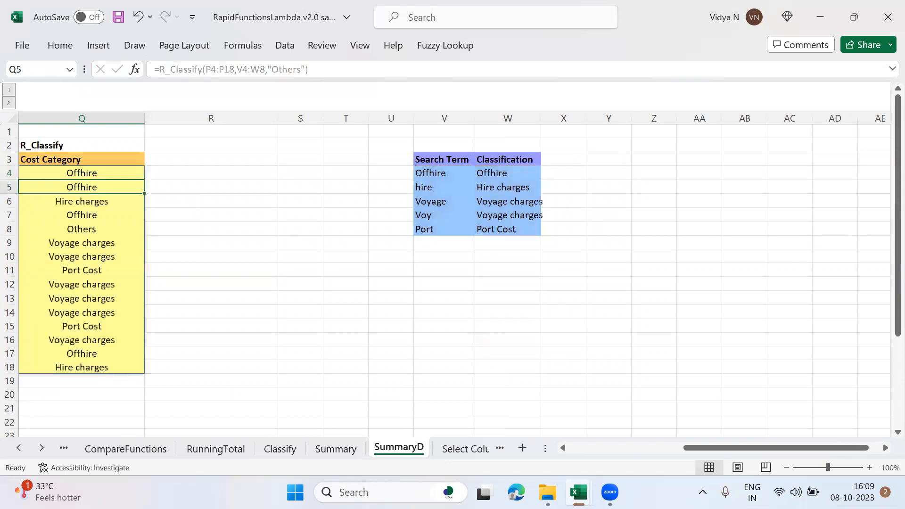
Step: Start an R_SummaryD formula in N26 of the SummaryD sheet with the Cost Category spill range Q4# as the RowKeyRange
click(713, 209)
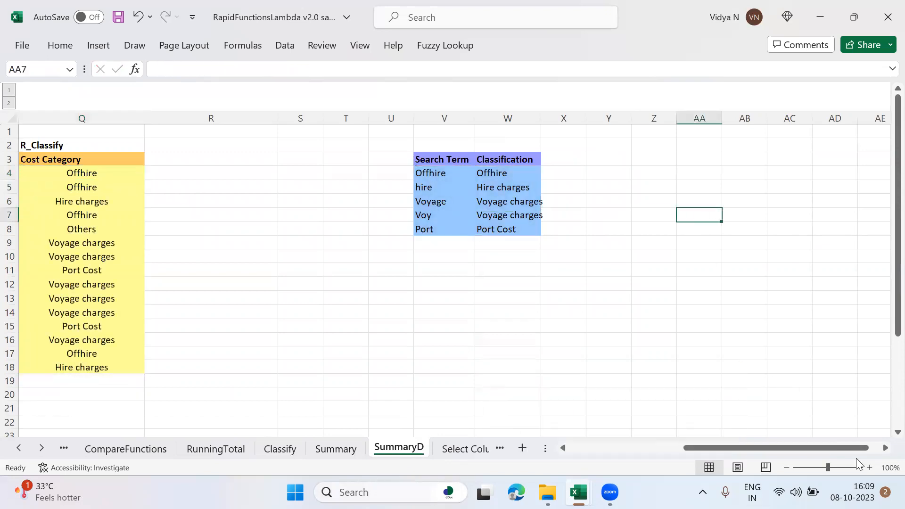
click(788, 470)
click(788, 470)
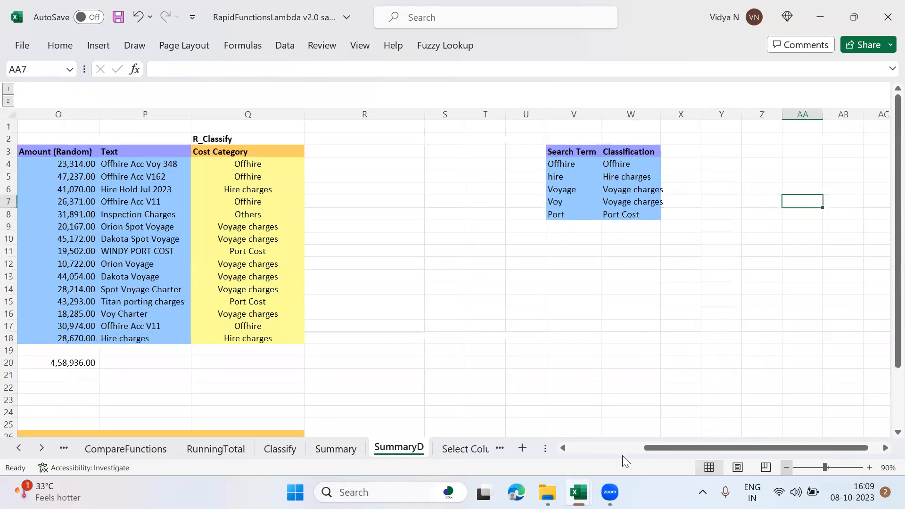
click(577, 448)
click(227, 398)
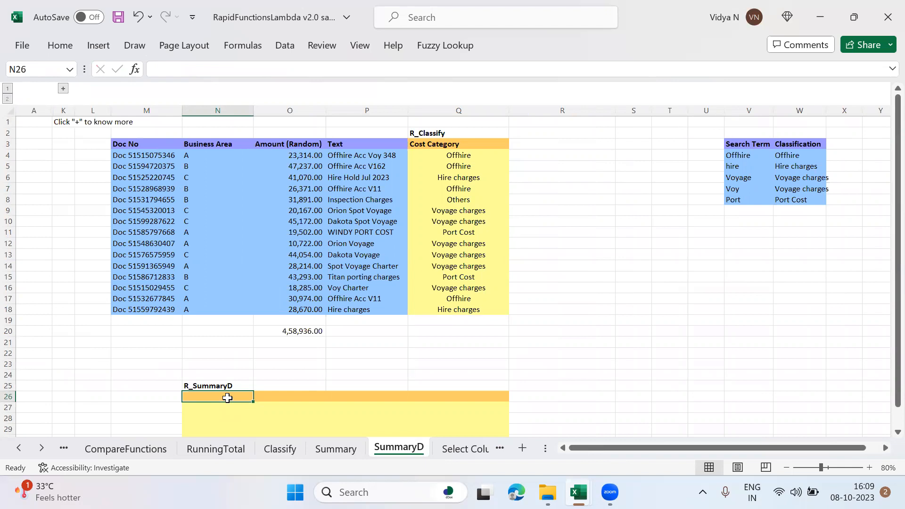
text(=)
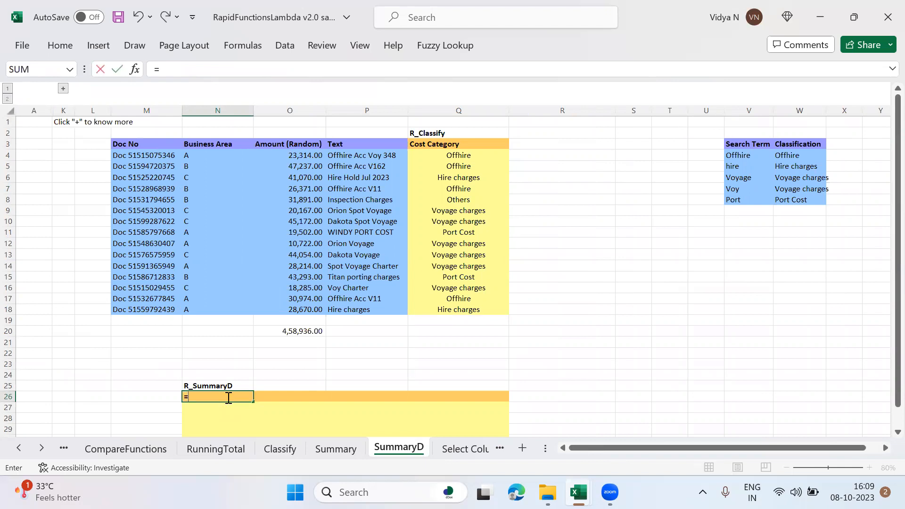
text(R_S)
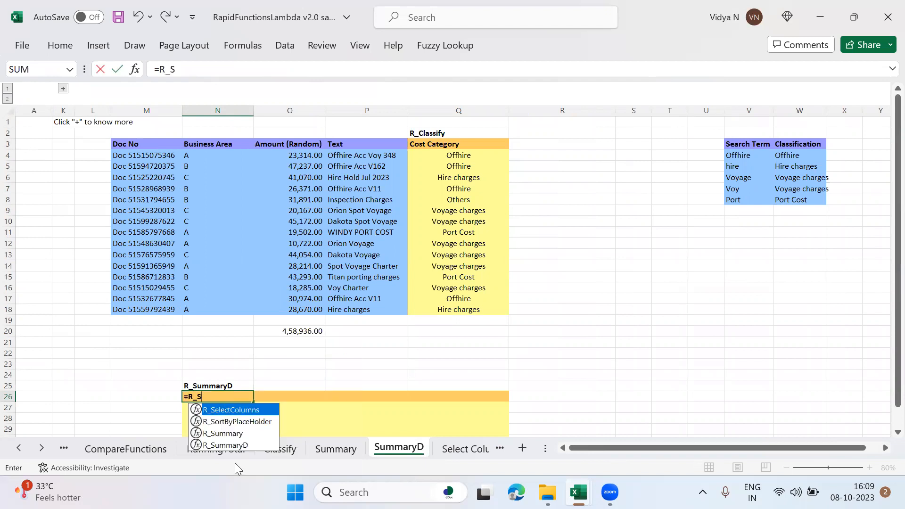
click(240, 445)
double_click(241, 445)
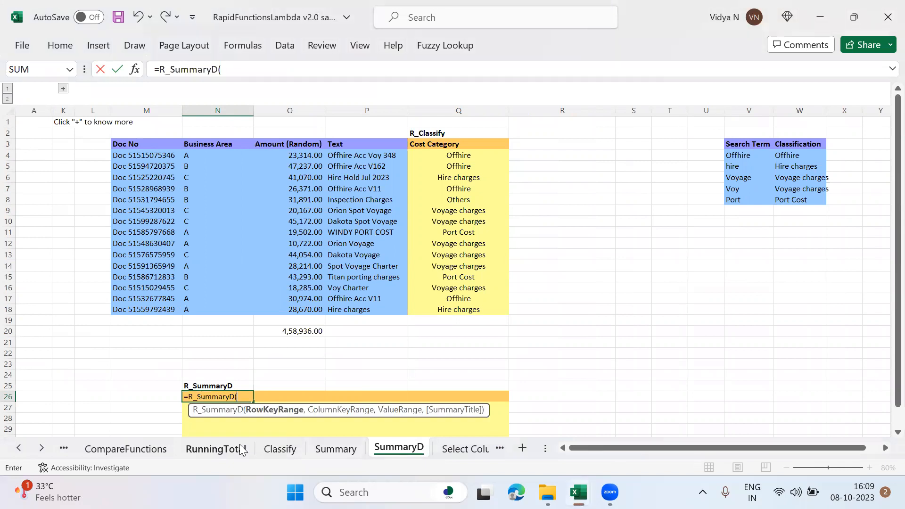
click(473, 160)
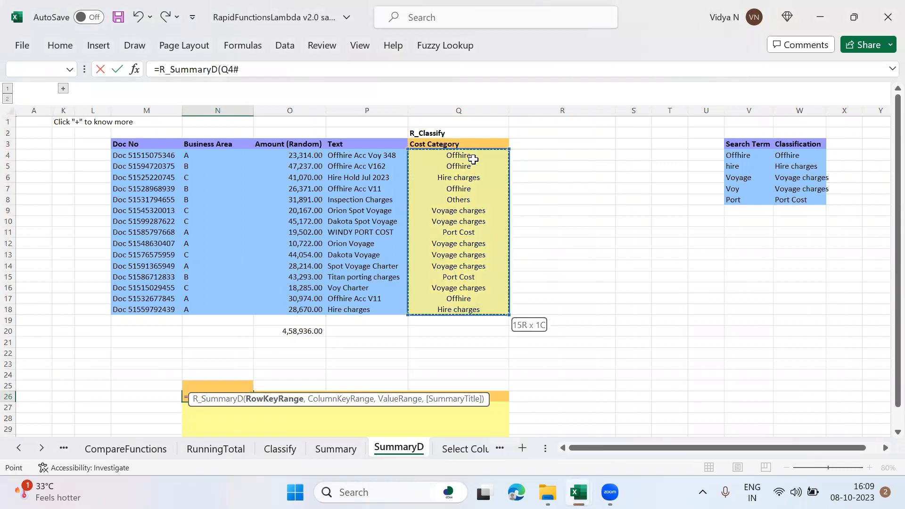
text(,)
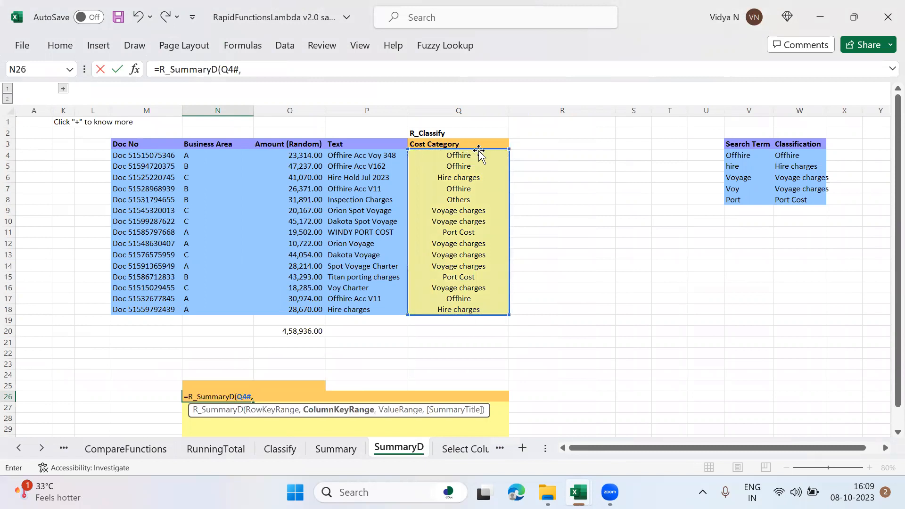
Step: Add Business Area N4:N18 as the ColumnKeyRange and Amount O4:O18 as the ValueRange of the N26 R_SummaryD formula
click(206, 156)
key(ctrl+shift+Down)
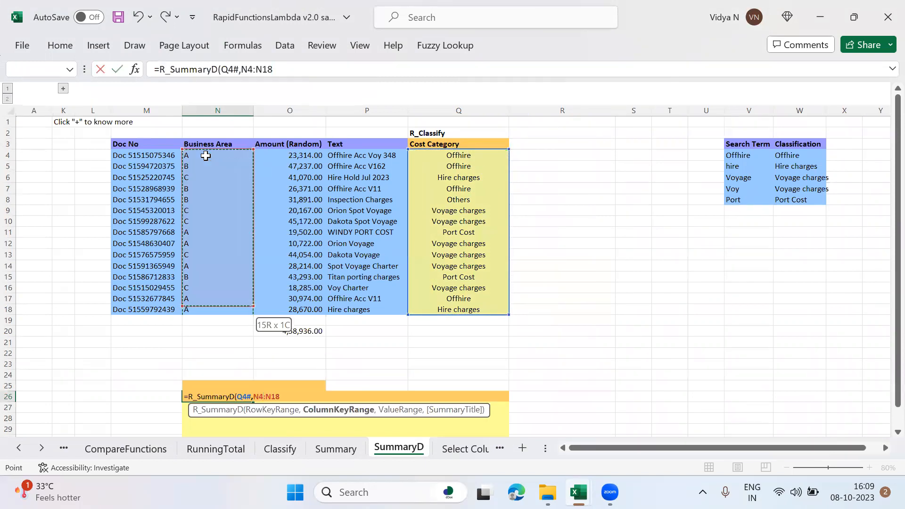
text(,)
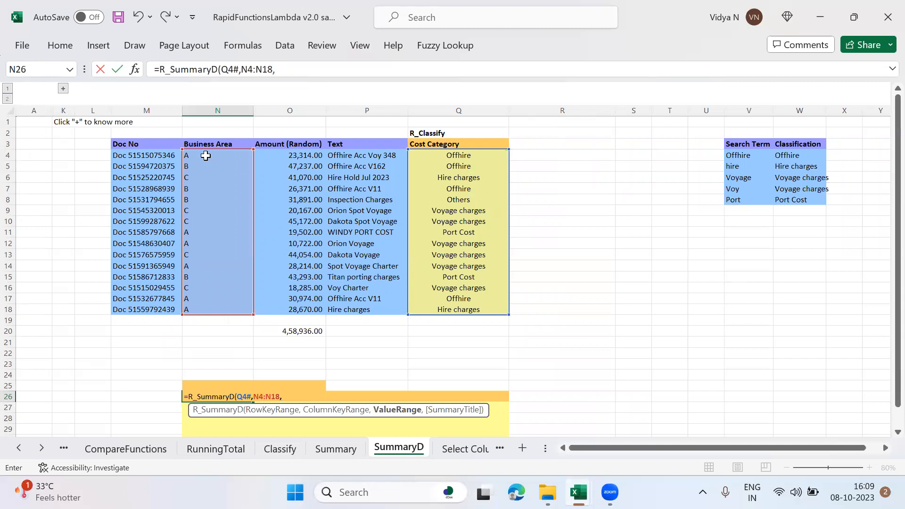
click(299, 156)
key(ctrl+shift+Down)
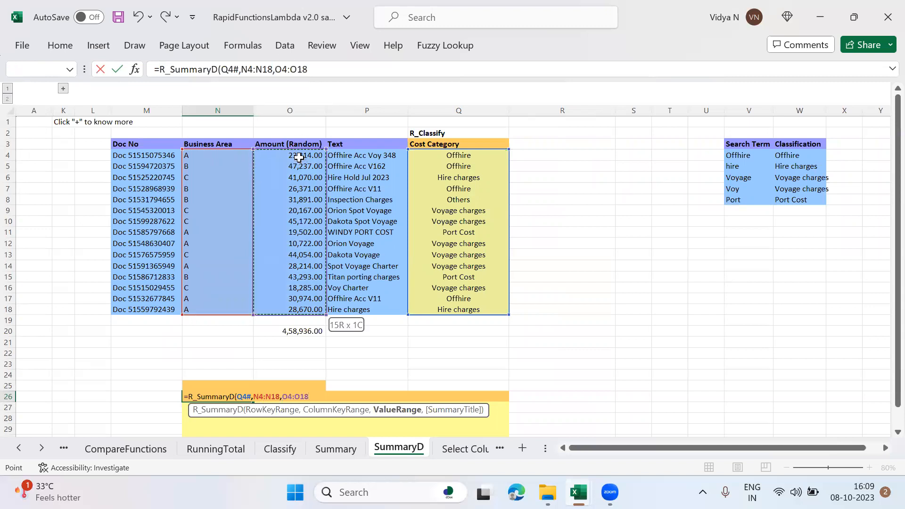
Step: Add "Cost Breakup" as the SummaryTitle of the N26 R_SummaryD formula and enter it
text(,"Cost)
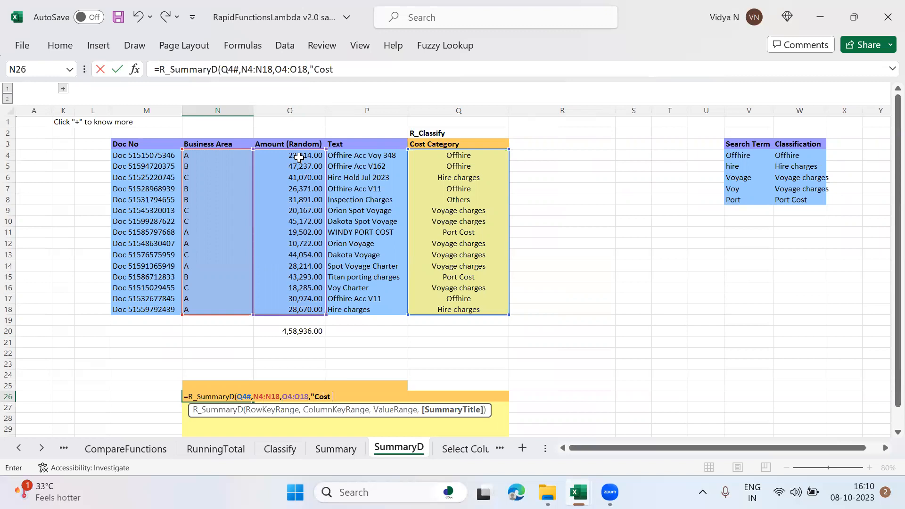
text( Breakup"))
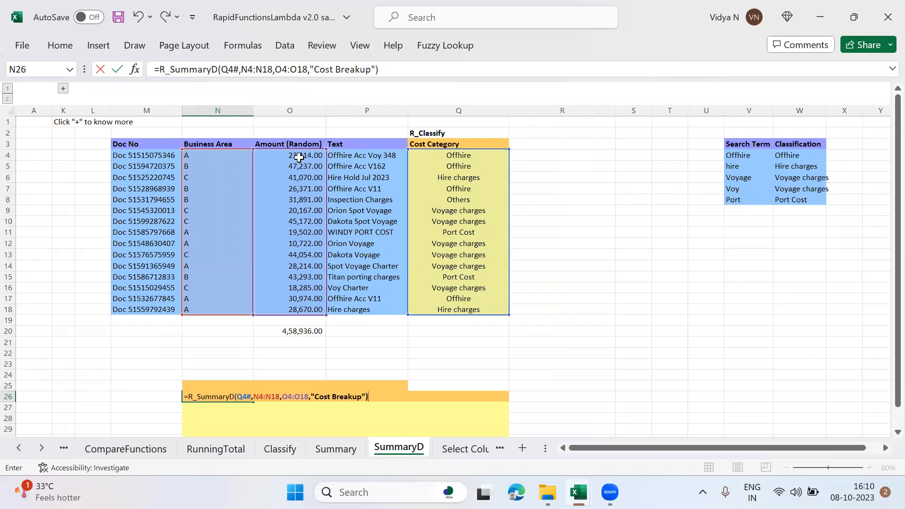
key(Return)
key(Return)
key(Return)
key(Return)
key(Return)
key(Return)
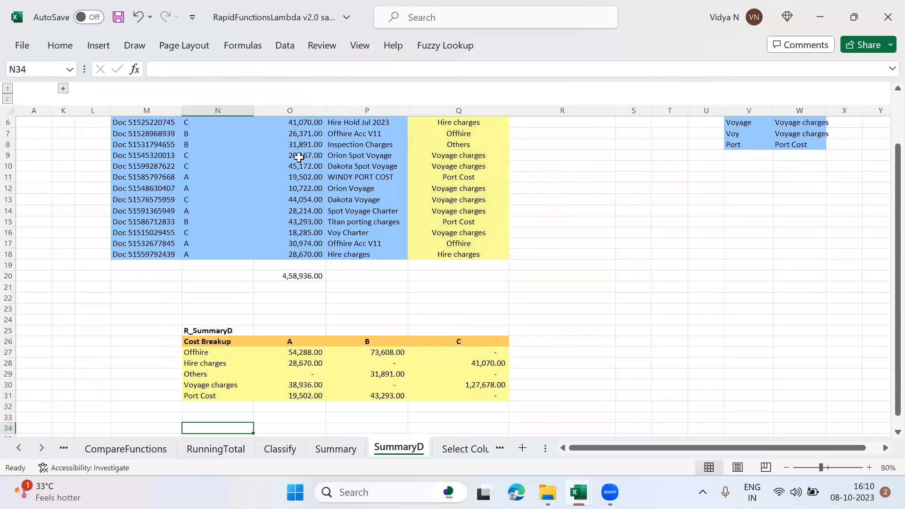
Step: Examine the Cost Breakup table's category rows and business area columns against the source data above it
key(Up)
key(Up)
key(Up)
key(Up)
key(Up)
key(Right)
key(Up)
key(Down)
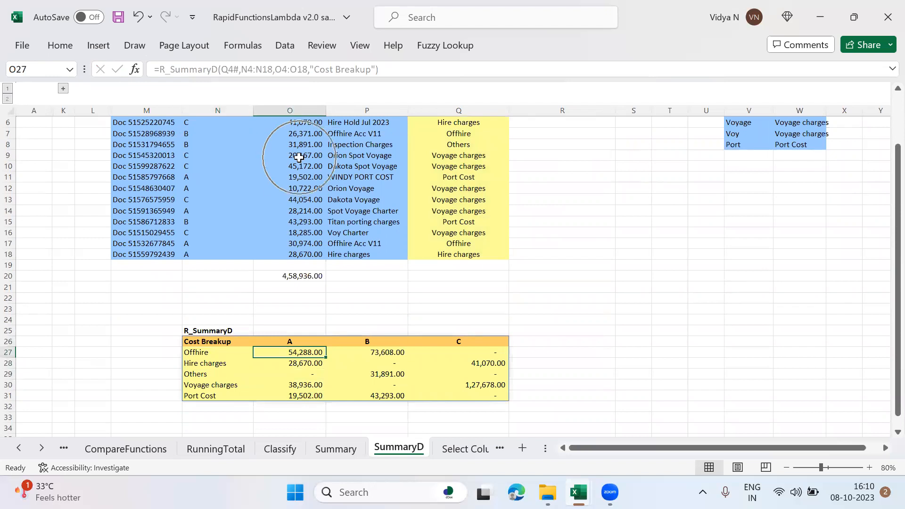
key(Left)
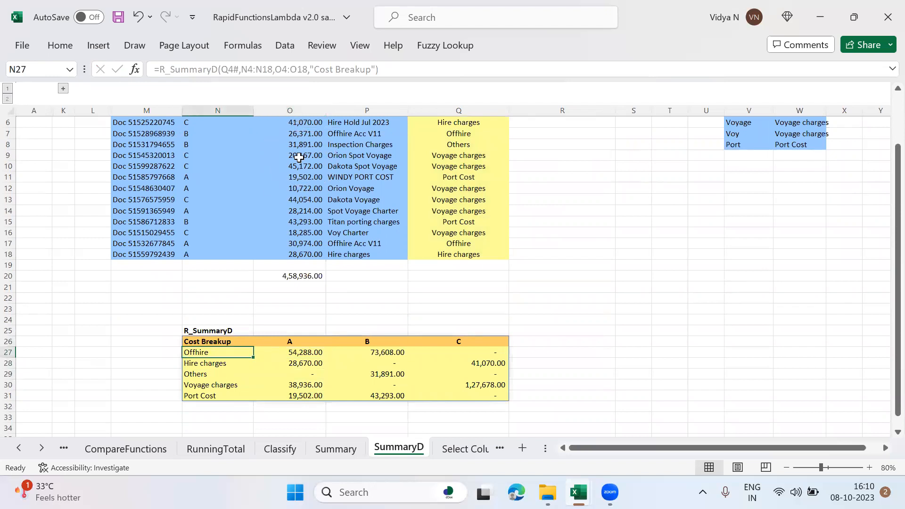
key(Down)
key(Down)
key(Down)
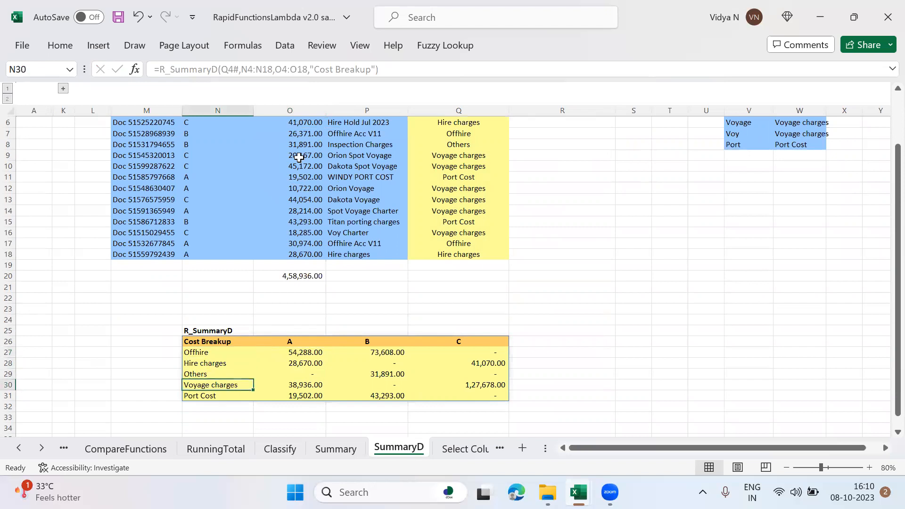
key(Right)
key(Right)
key(Right)
key(Up)
key(ctrl+Up)
key(ctrl+Up)
key(ctrl+Up)
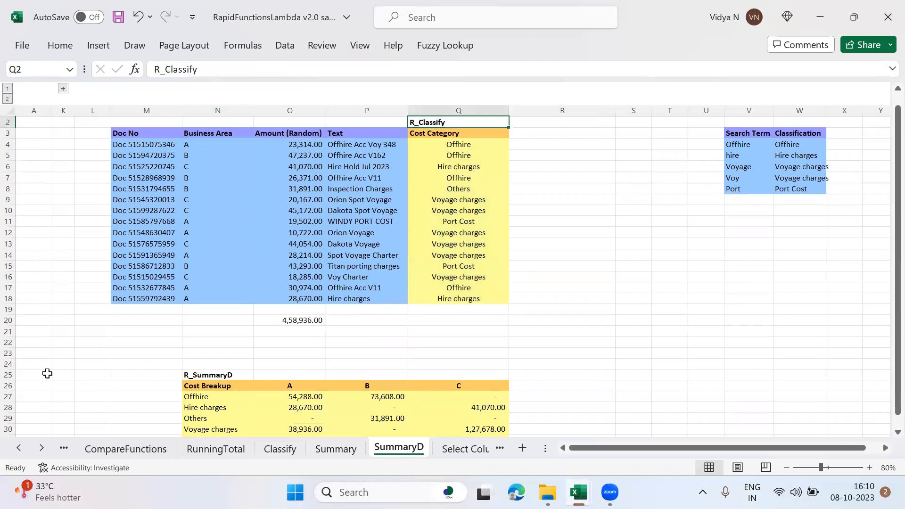
Step: Delete two blank rows from row 22 above the R_SummaryD table and look over its amounts by category and business area
click(9, 344)
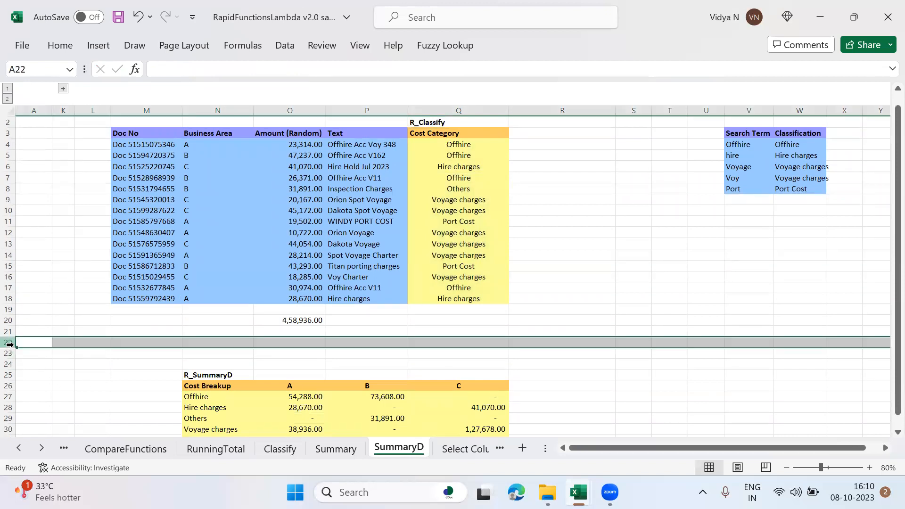
key(ctrl+minus)
key(ctrl+minus)
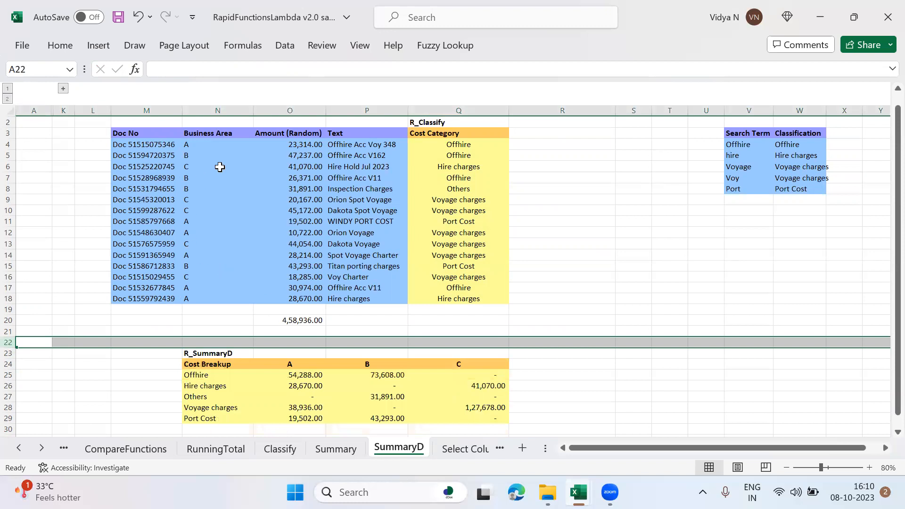
click(202, 384)
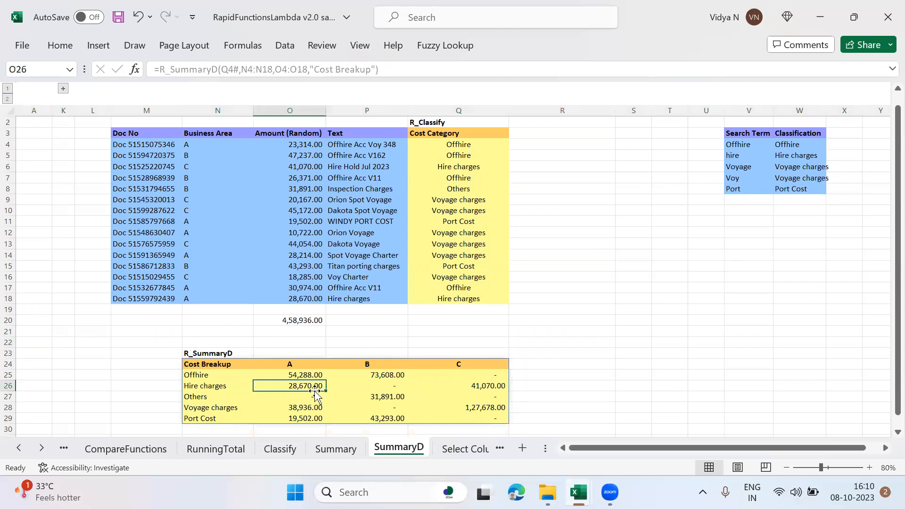
click(382, 400)
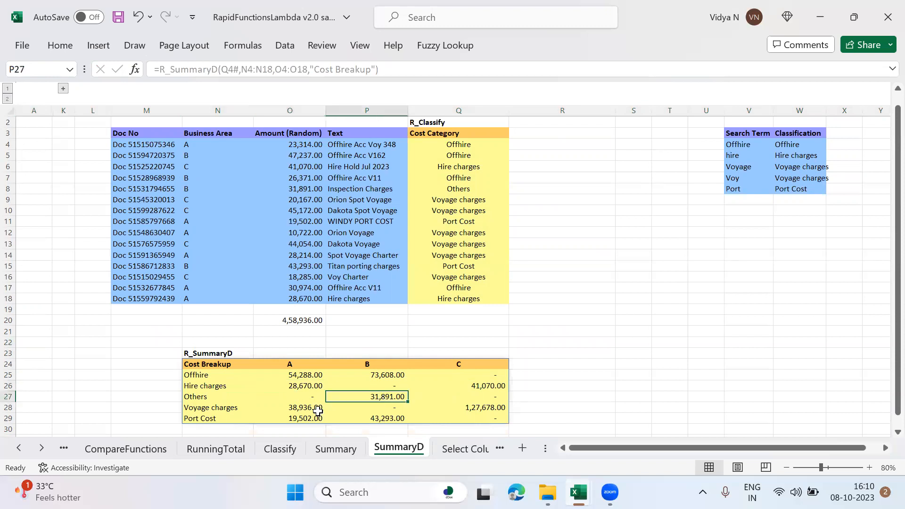
click(318, 409)
click(370, 416)
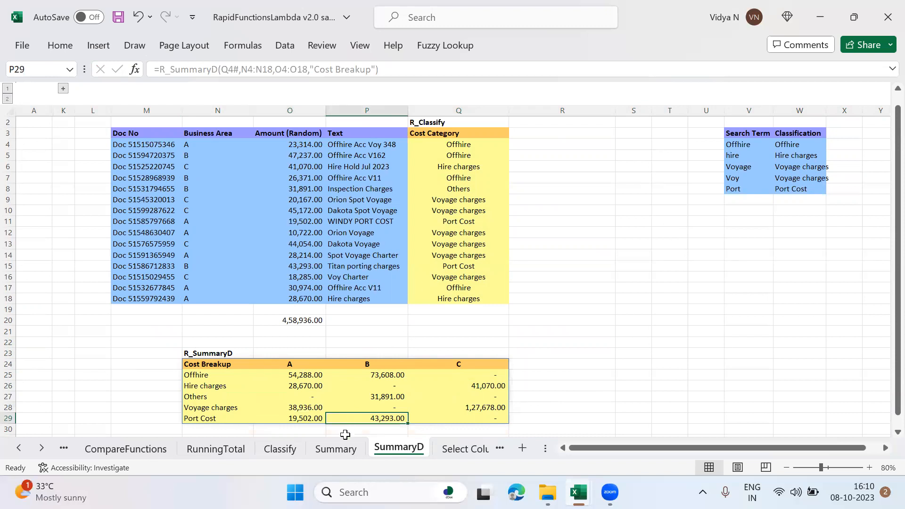
Step: Open the Select Columns sheet and delete blank rows 13 to 16 below the price table
click(457, 452)
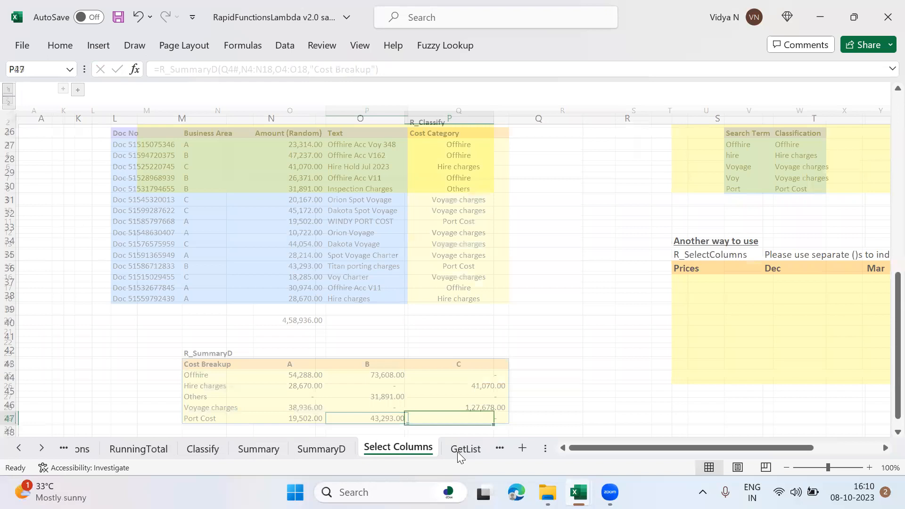
key(Up)
key(Up)
key(Up)
key(Up)
key(Up)
key(Up)
key(Up)
key(Up)
key(Up)
key(Up)
key(Up)
key(Up)
key(Up)
key(Up)
key(Up)
key(Up)
key(Up)
key(Up)
key(Up)
key(Up)
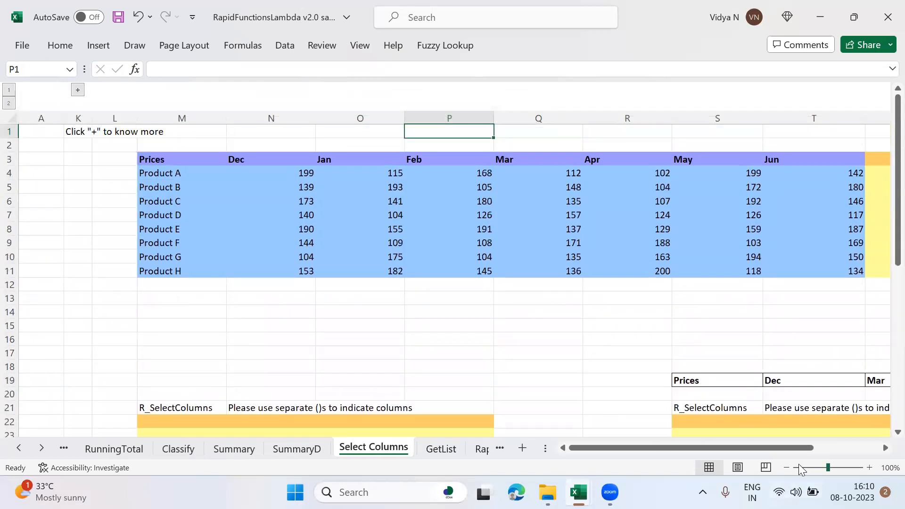
click(786, 468)
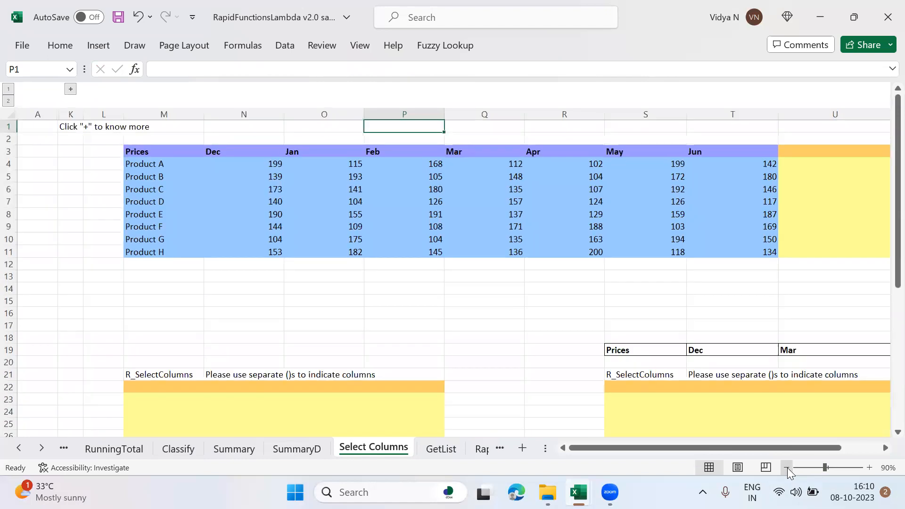
click(787, 467)
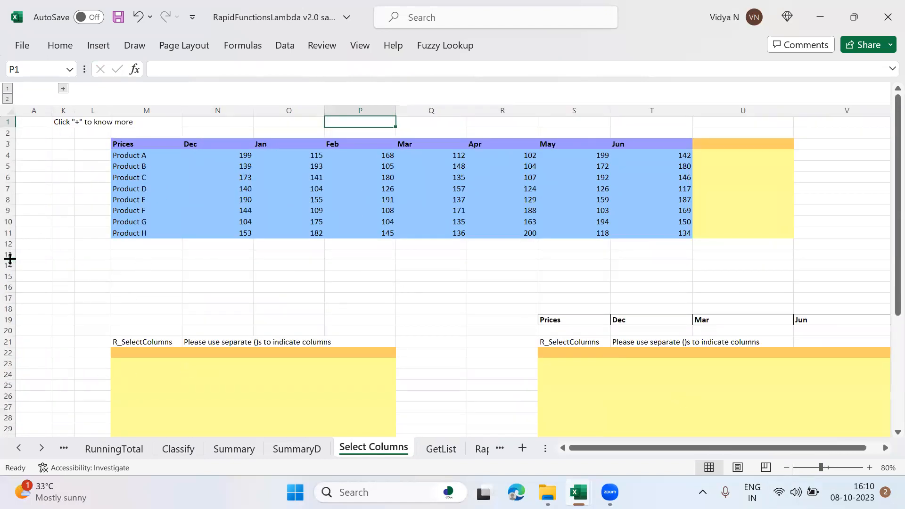
drag(10, 256, 12, 292)
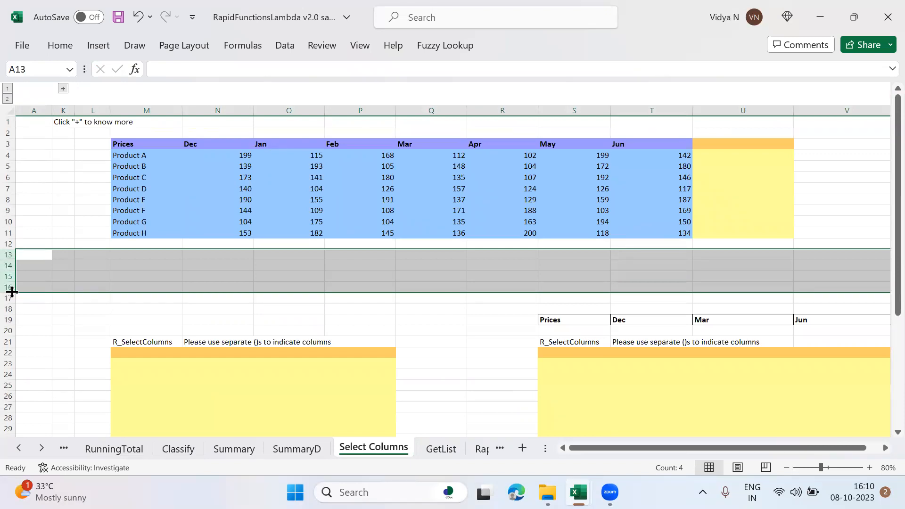
key(ctrl+minus)
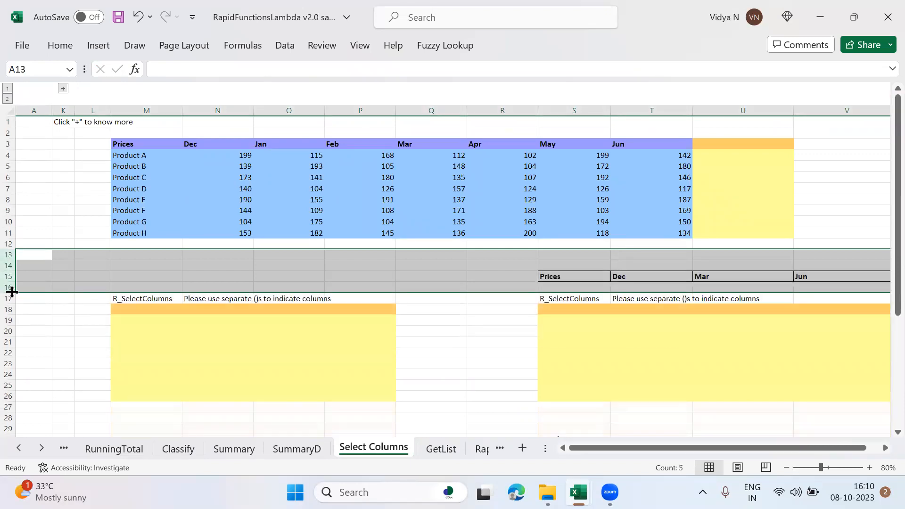
Step: Start an R_SelectColumns formula in M18 of the Select Columns sheet
key(Down)
key(Down)
key(Down)
key(Down)
key(Down)
key(Right)
key(Right)
key(Right)
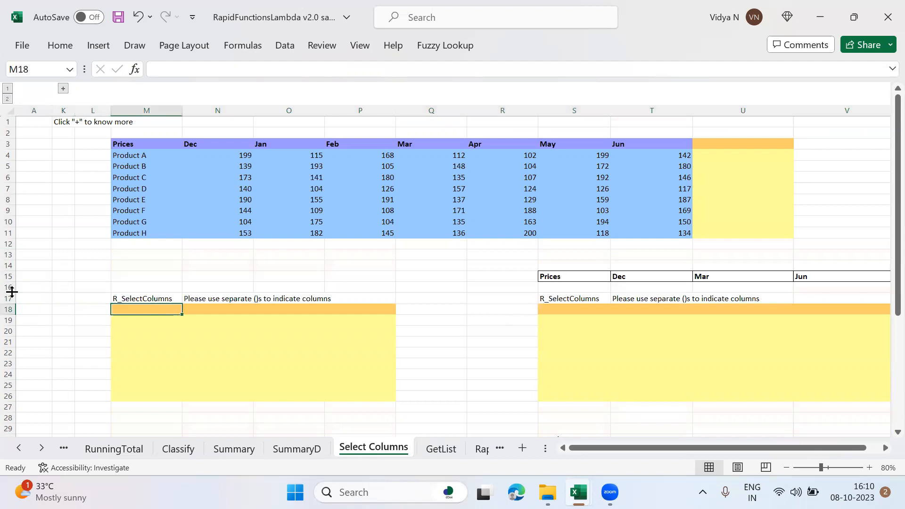
text(=SEL)
key(BackSpace)
key(BackSpace)
key(BackSpace)
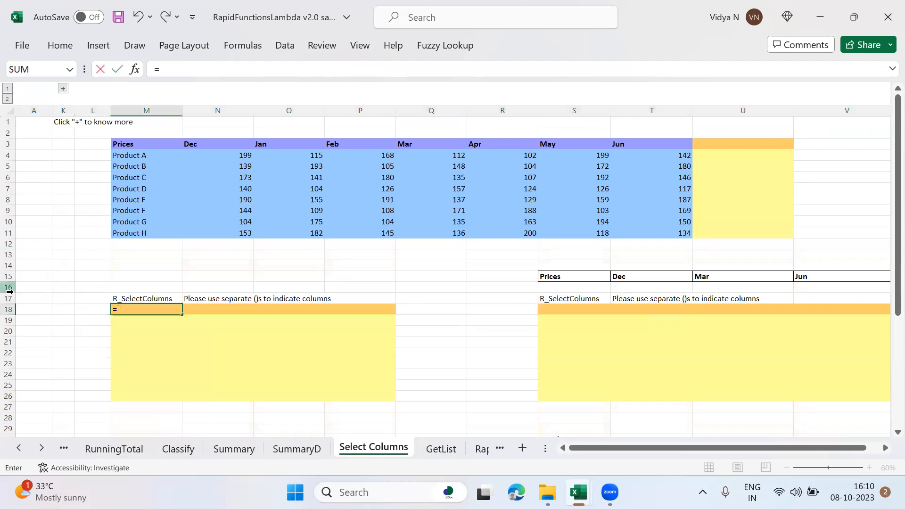
text(R_)
key(Down)
key(Down)
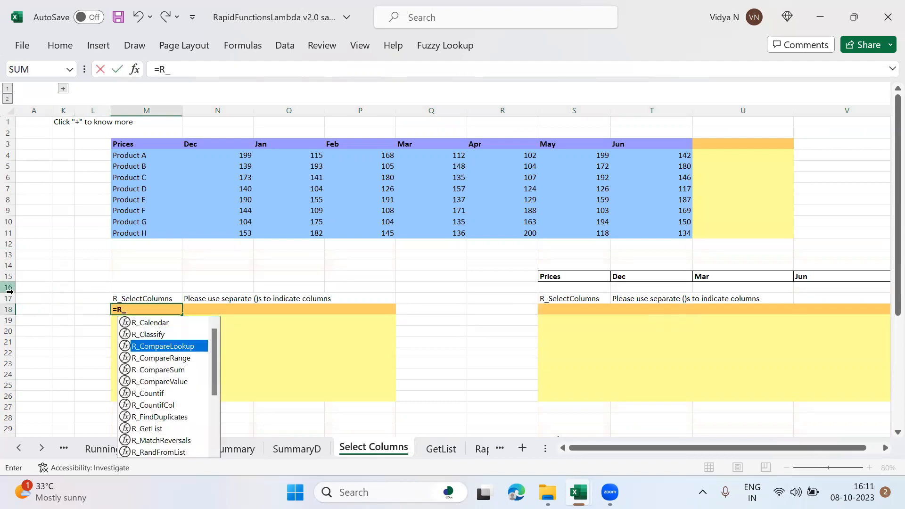
text(se)
key(Tab)
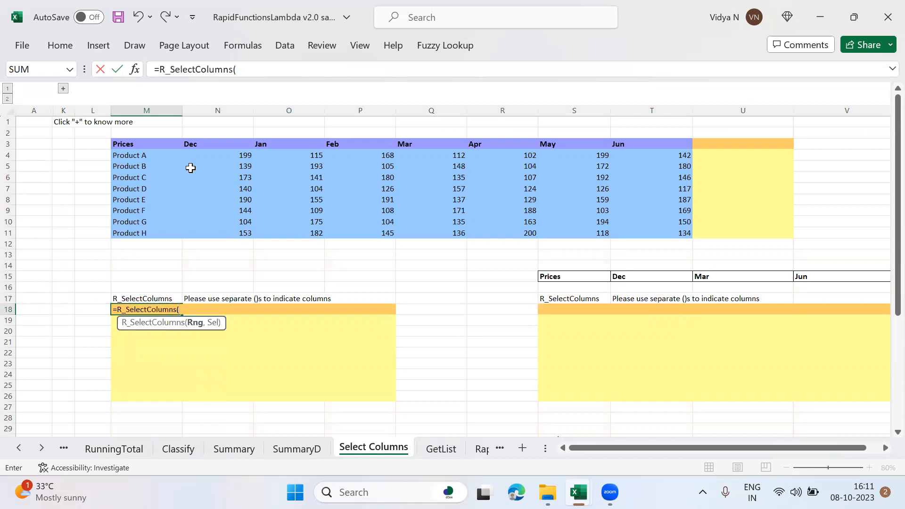
drag(146, 143, 457, 147)
key(shift+Right)
key(shift+Right)
key(shift+Right)
key(shift+Down)
key(shift+Down)
key(shift+Down)
key(shift+Down)
key(shift+Down)
key(shift+Down)
key(shift+Down)
key(shift+Down)
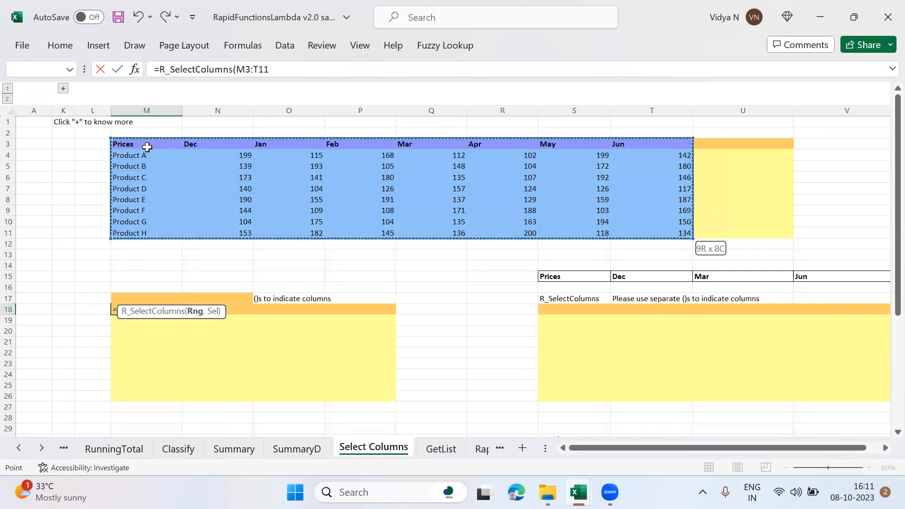
text(,)
click(147, 147)
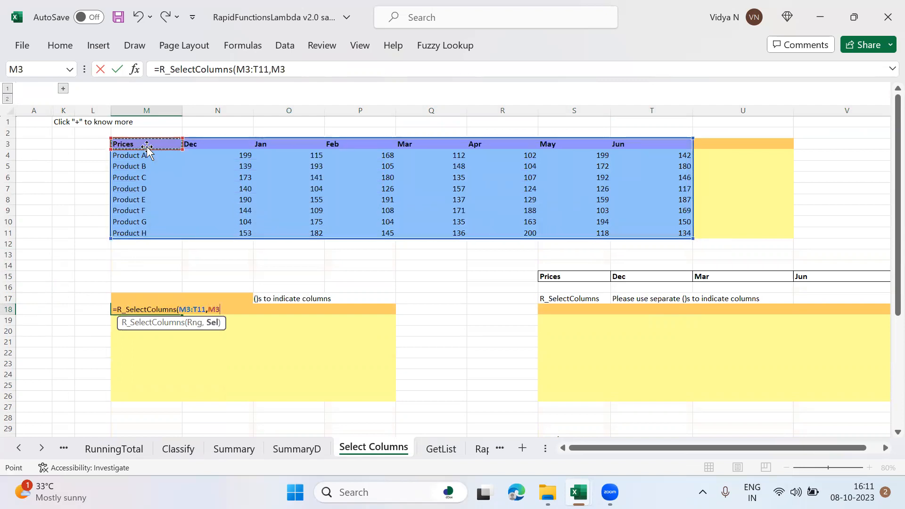
text(,)
click(198, 149)
text(,)
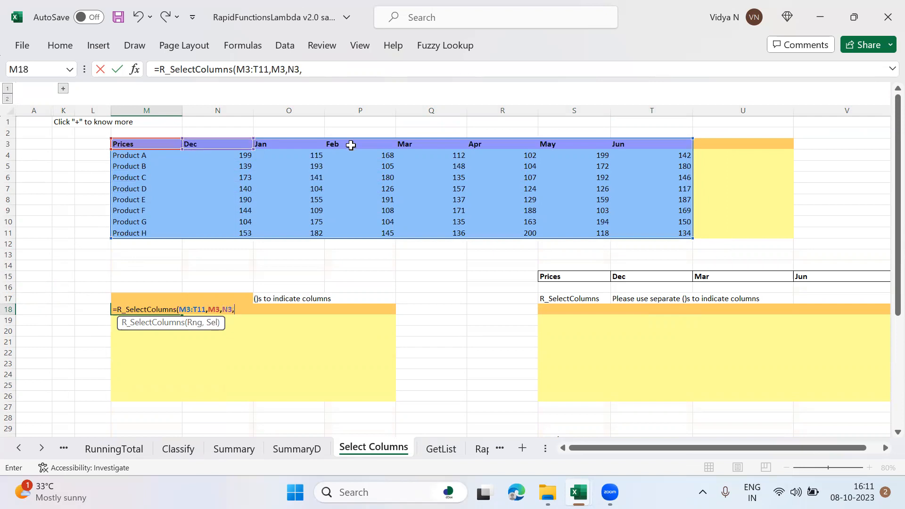
click(412, 146)
key(Escape)
Step: Start an R_SelectColumns formula in M18 with the full price table M3:T11 as its range
text(=R_)
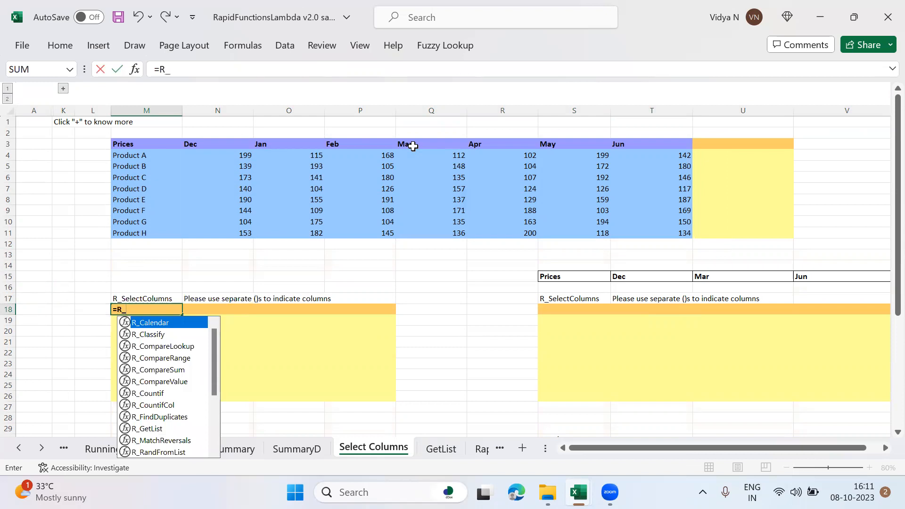
text(Se)
key(Tab)
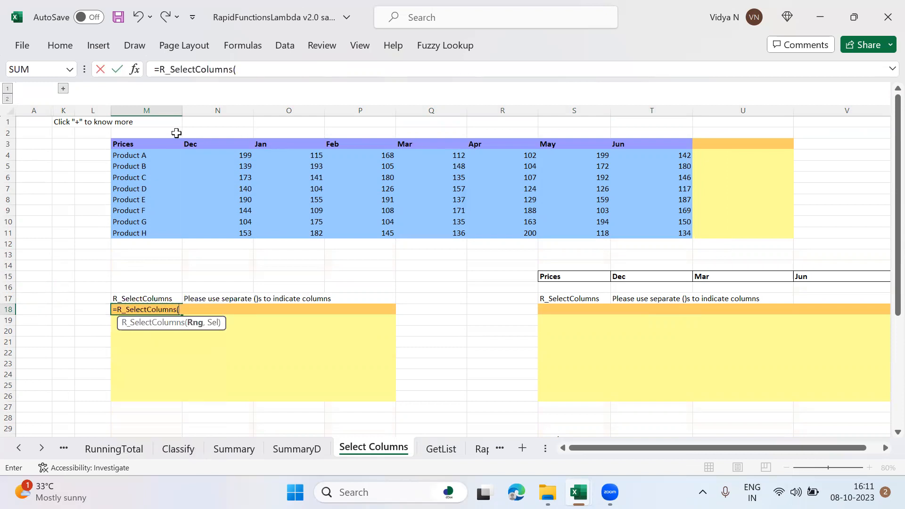
drag(144, 146, 533, 150)
key(shift+Right)
key(shift+Right)
key(shift+Down)
key(shift+Down)
key(shift+Down)
key(shift+Down)
key(shift+Down)
key(shift+Down)
key(shift+Down)
key(shift+Down)
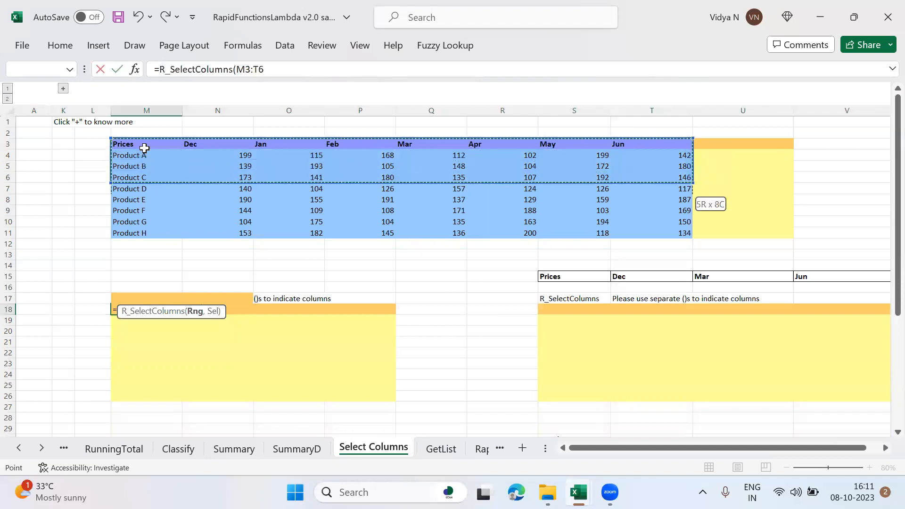
text(,)
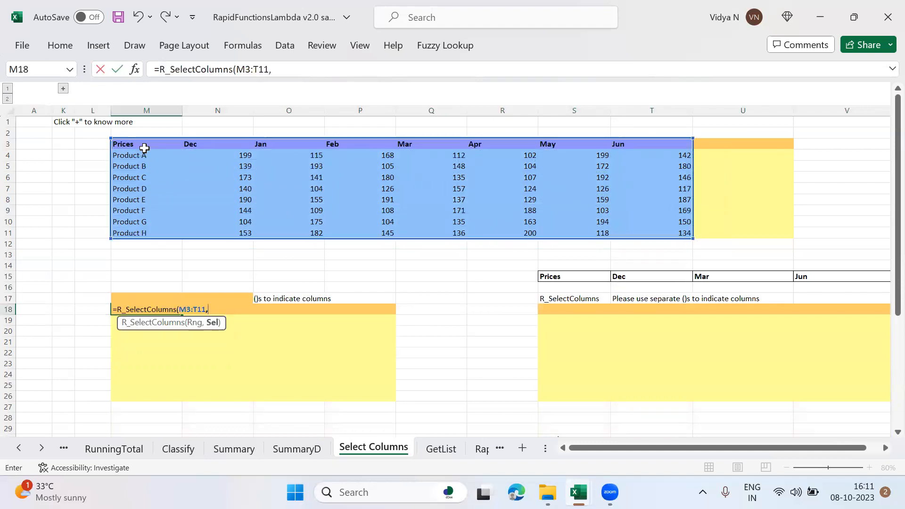
text(()
Step: Complete the M18 formula with the bracketed Prices, Dec, Mar and Jun headers (M3,N3,Q3,T3) as the columns to select
click(138, 143)
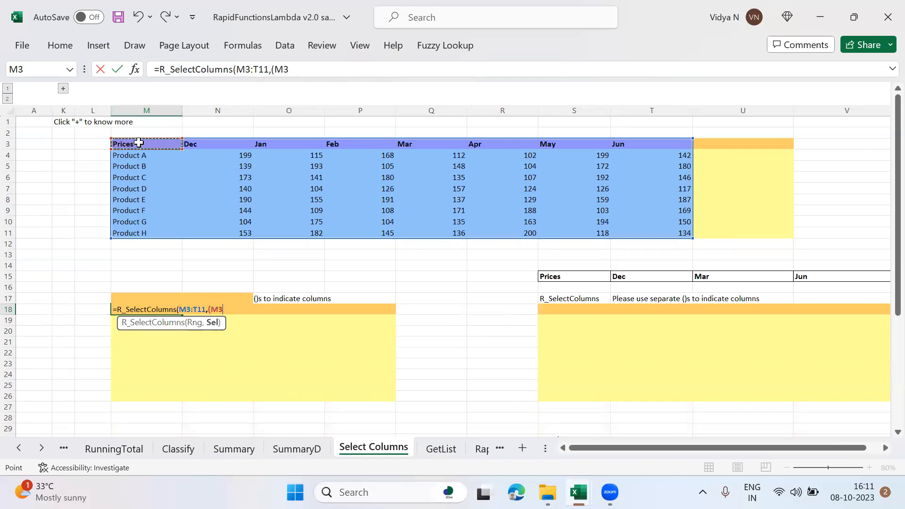
text(,)
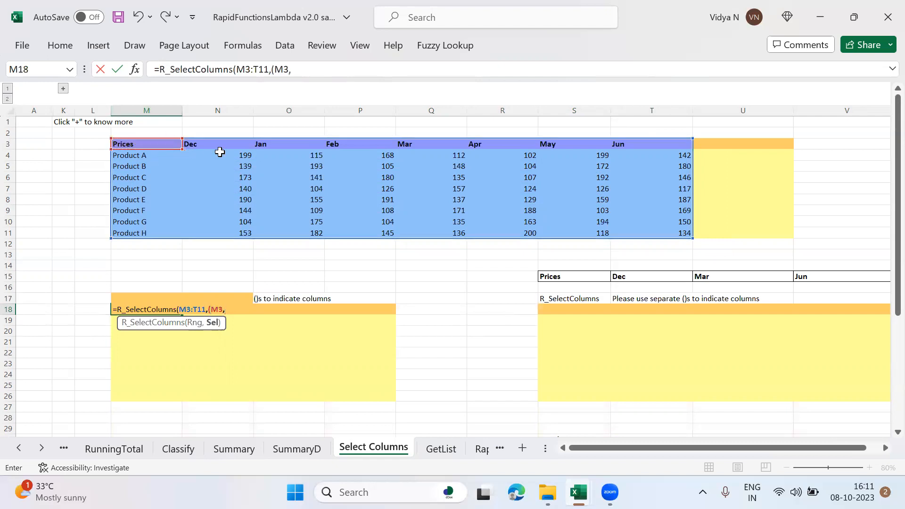
click(220, 147)
text(,)
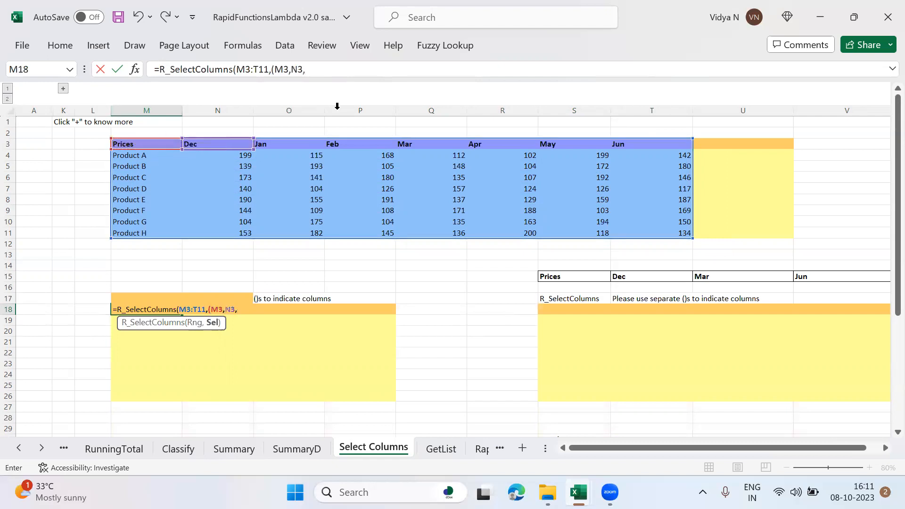
click(421, 141)
text(,)
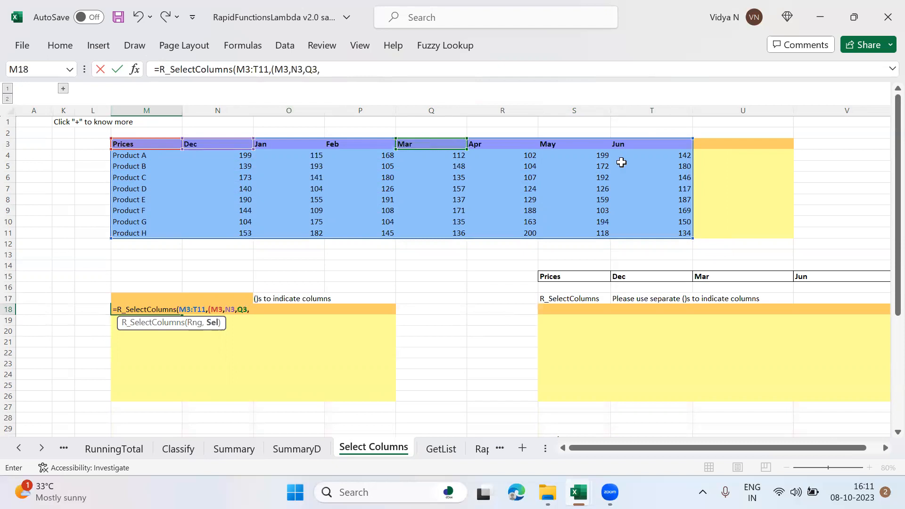
click(632, 146)
text())
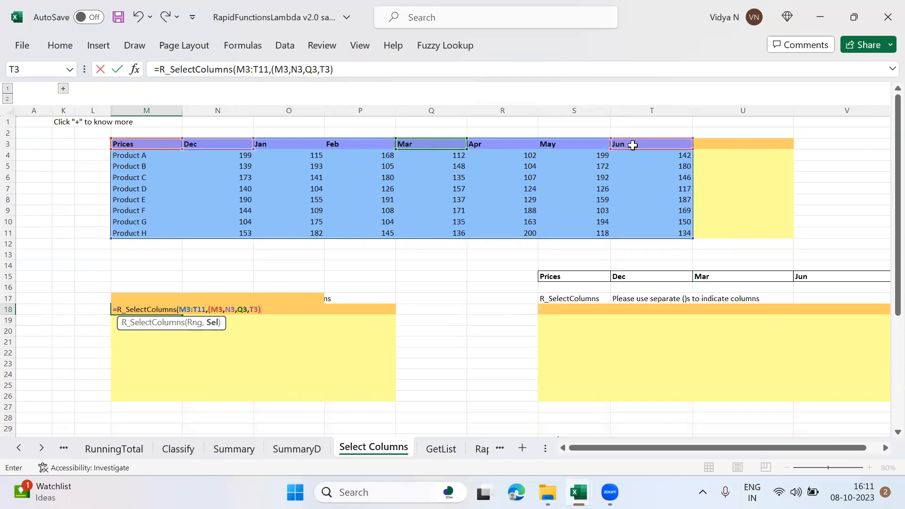
text())
key(Return)
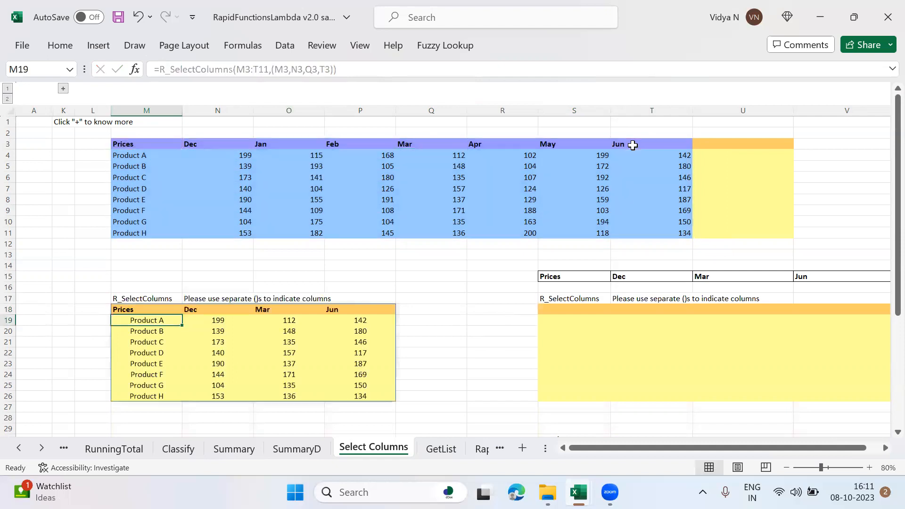
Step: Examine the header row and price columns of the R_SelectColumns result starting at M18
key(Up)
key(Right)
key(Right)
key(Down)
key(Down)
key(Down)
key(Down)
key(Down)
key(Down)
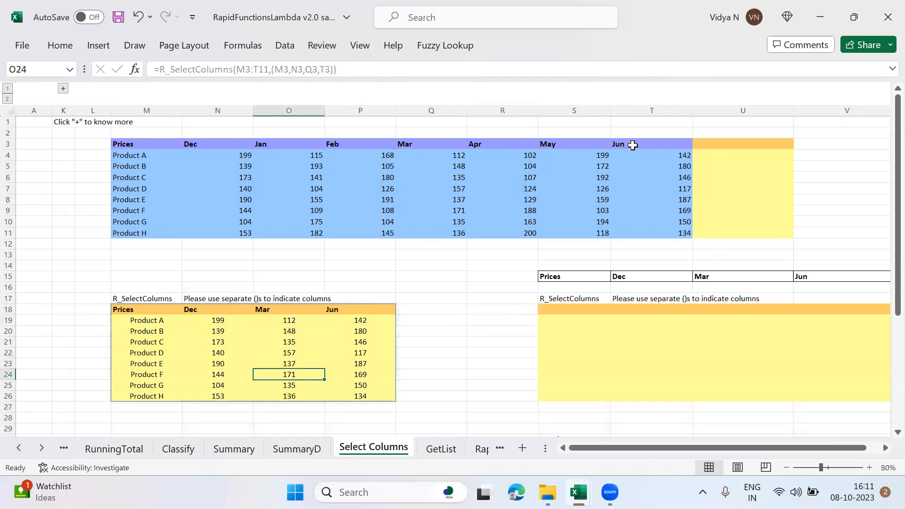
key(Up)
key(Up)
key(Up)
key(Up)
key(Up)
key(Up)
key(Up)
key(Down)
Step: Start a second R_SelectColumns formula in S18 with the price table M3:T11 as its range
key(Right)
key(Right)
key(Right)
key(Right)
key(Right)
key(Right)
key(Right)
key(Left)
key(Left)
key(Left)
text(=R_S)
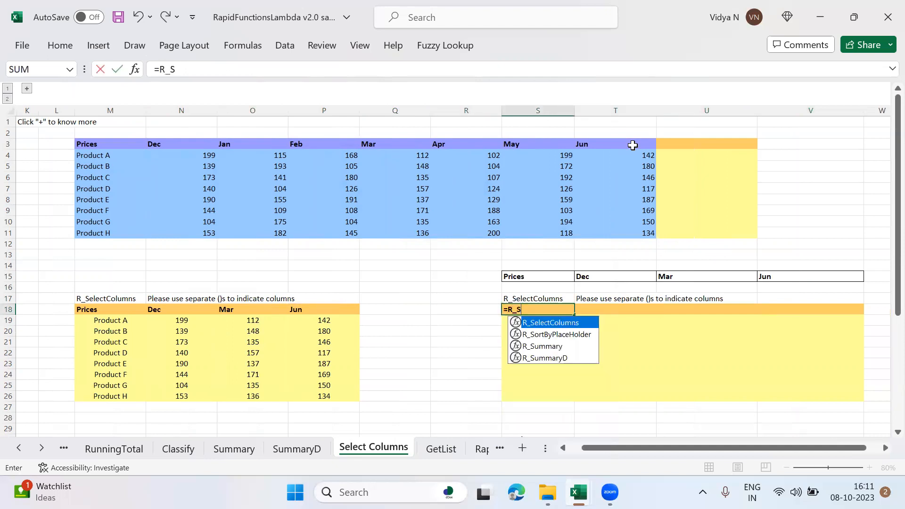
key(Tab)
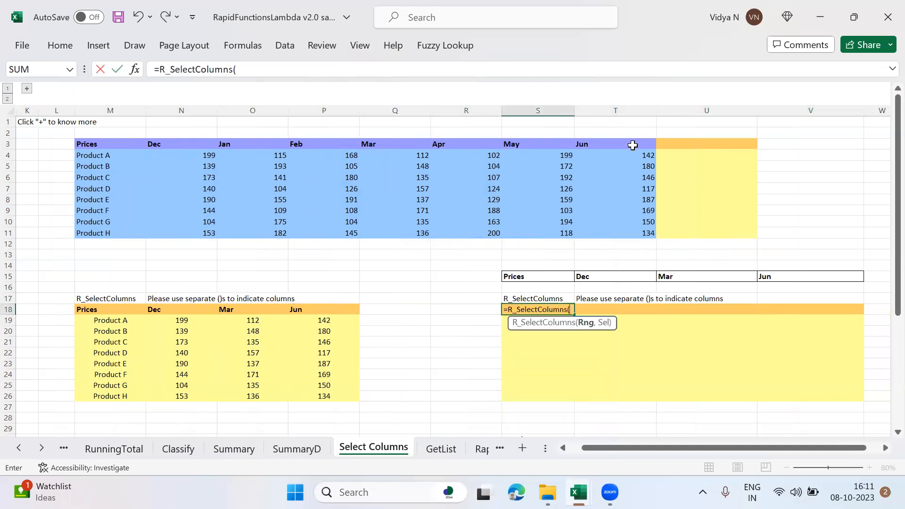
click(104, 148)
key(shift+Right)
key(shift+Right)
key(shift+Right)
key(shift+Right)
key(shift+Right)
key(shift+Right)
key(shift+Right)
key(shift+Down)
key(shift+Down)
key(shift+Down)
key(shift+Down)
key(shift+Down)
key(shift+Down)
key(shift+Down)
key(shift+Down)
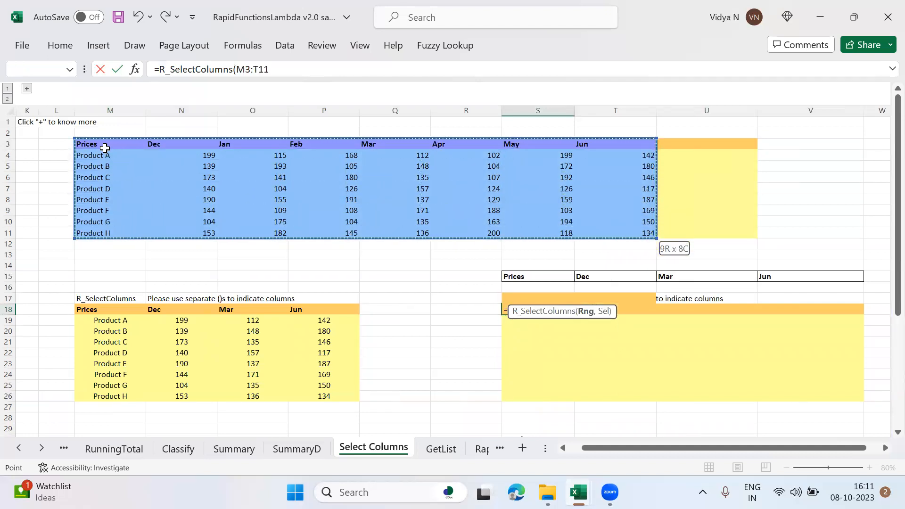
text(,()
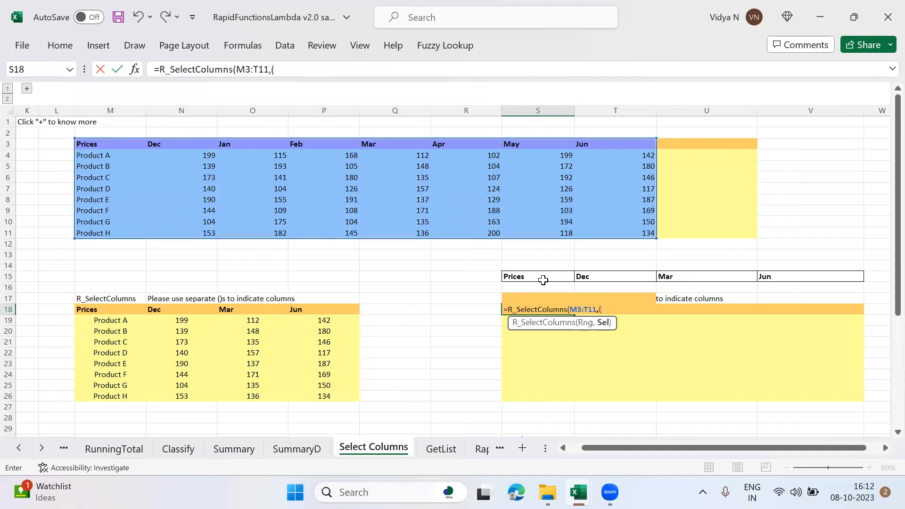
Step: Complete the S18 formula with the bracketed header list S15:V15 as the columns to select
click(528, 278)
key(shift+Right)
key(shift+Right)
key(shift+Right)
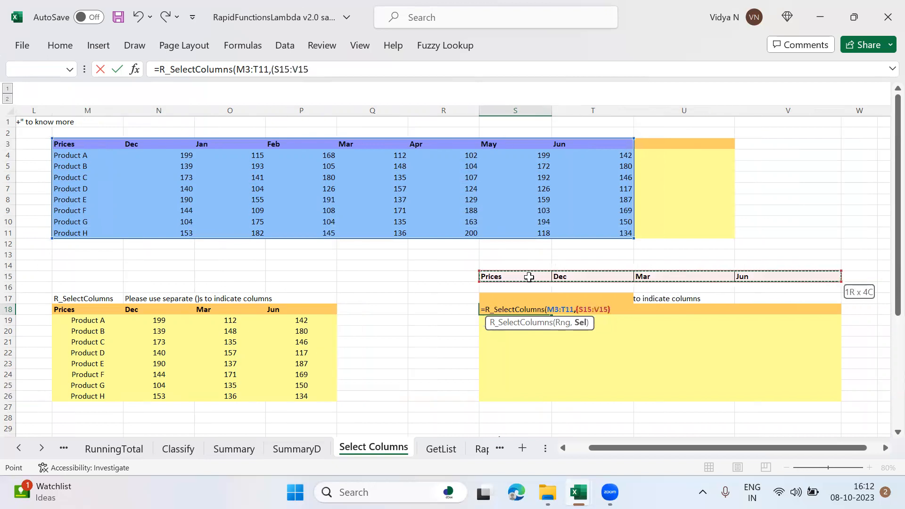
text())
key(Return)
Step: Change the third heading in the selection list, cell U15, to Apr and look over the second result table
key(Up)
key(Up)
key(Up)
key(Up)
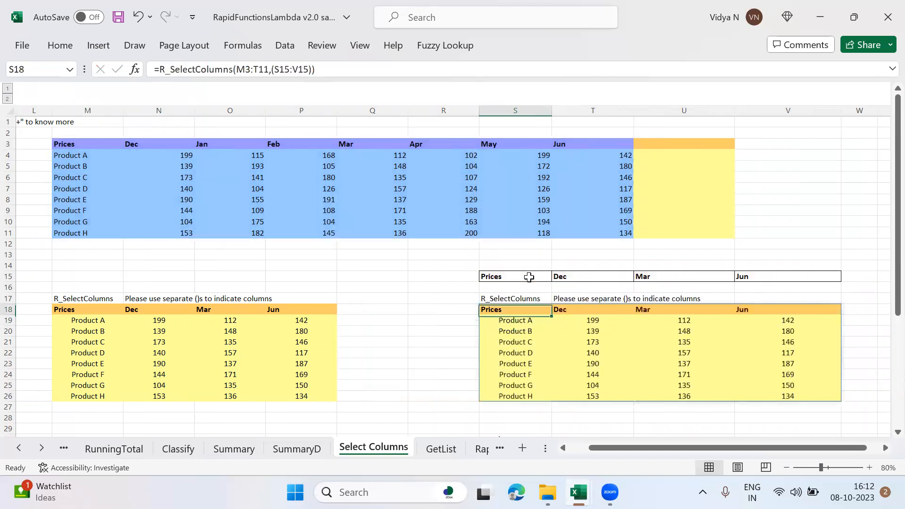
key(Right)
key(Right)
text(A)
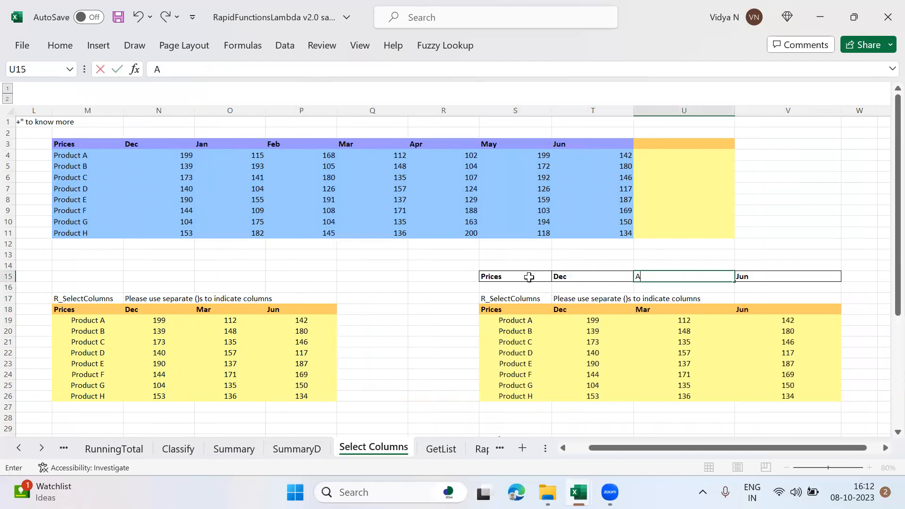
text(pr)
key(Return)
key(Down)
key(Down)
key(Down)
Step: Change the heading in U15 of the selection list to Feb
key(Up)
key(Up)
key(Up)
key(Up)
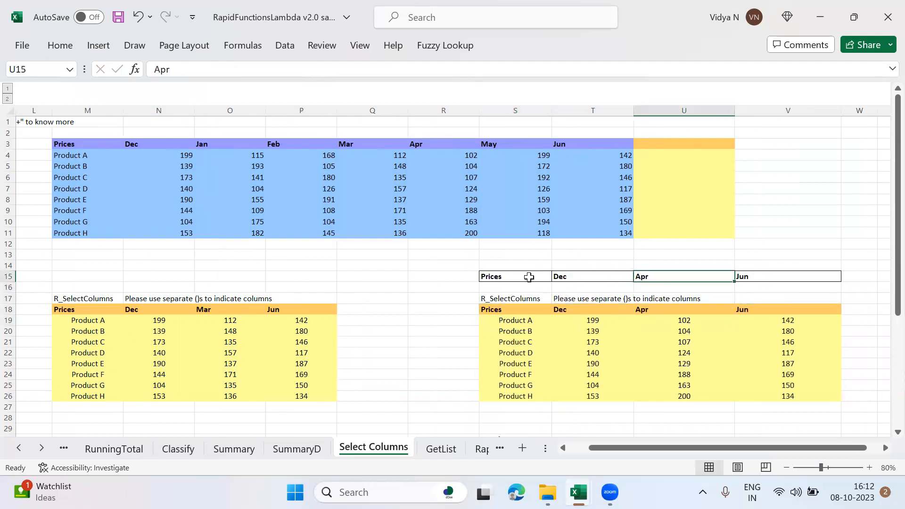
text(Feb)
key(Return)
key(Up)
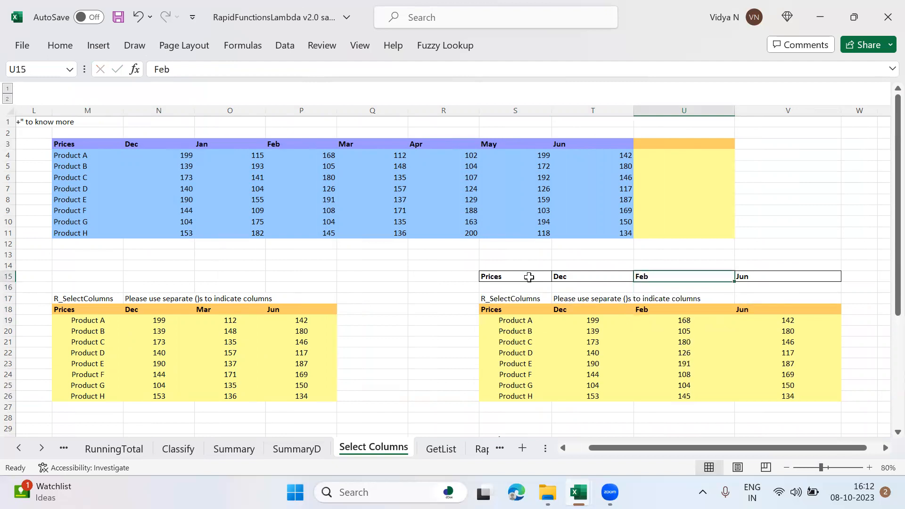
Step: Set the heading in U15 to Mar and look over that column in the result table below
text(M)
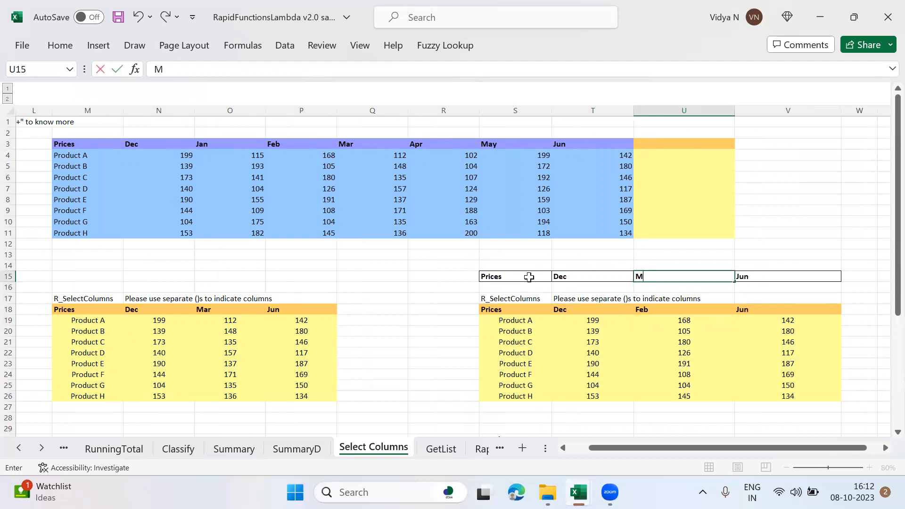
text(ar)
key(Return)
key(Down)
key(Down)
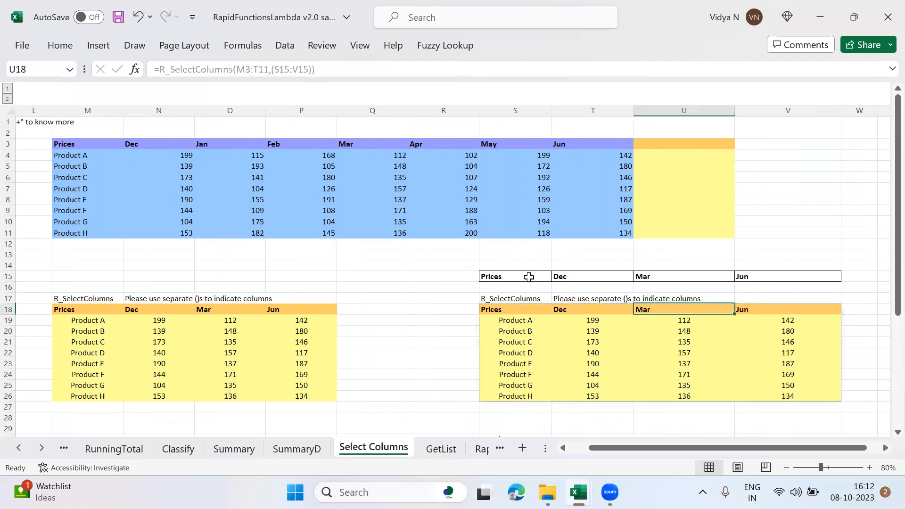
key(Down)
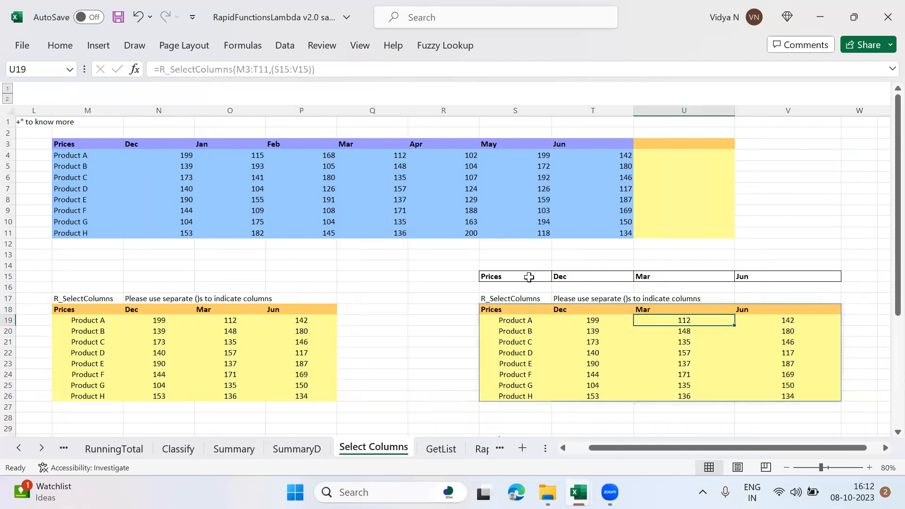
Step: Open the GetList sheet and look through the candidates' comma-separated skillsets
click(434, 449)
key(Right)
key(Left)
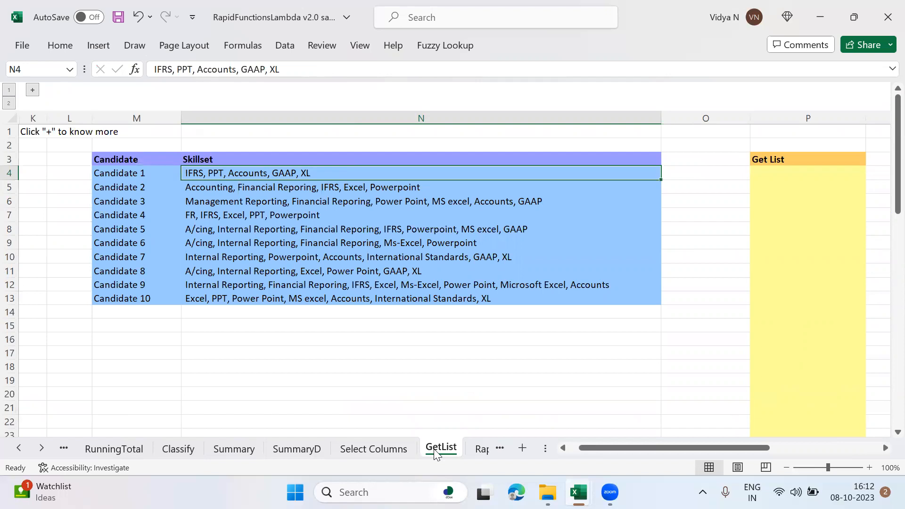
key(Down)
key(Down)
key(Down)
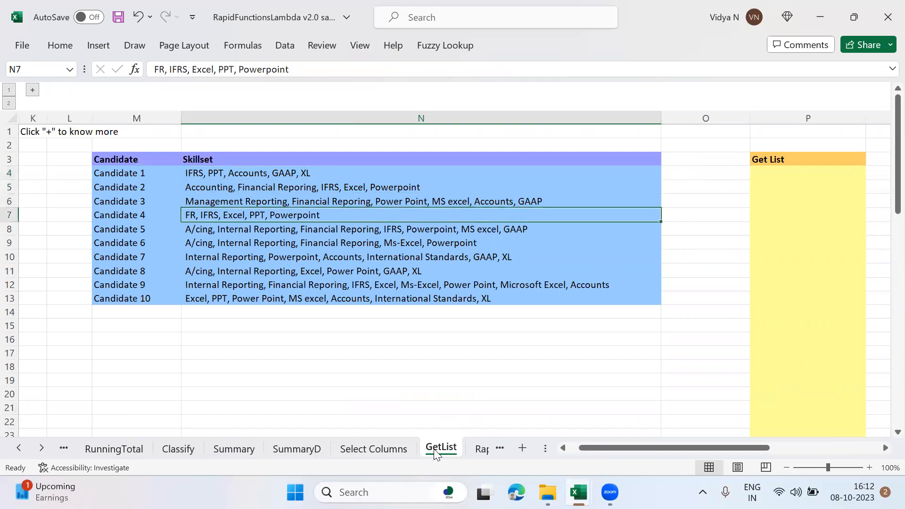
key(Down)
Step: Start an R_GetList formula in P4, under the Get List heading, with a comma as the delimiter
key(Right)
key(Right)
key(Up)
key(Up)
key(Up)
key(Up)
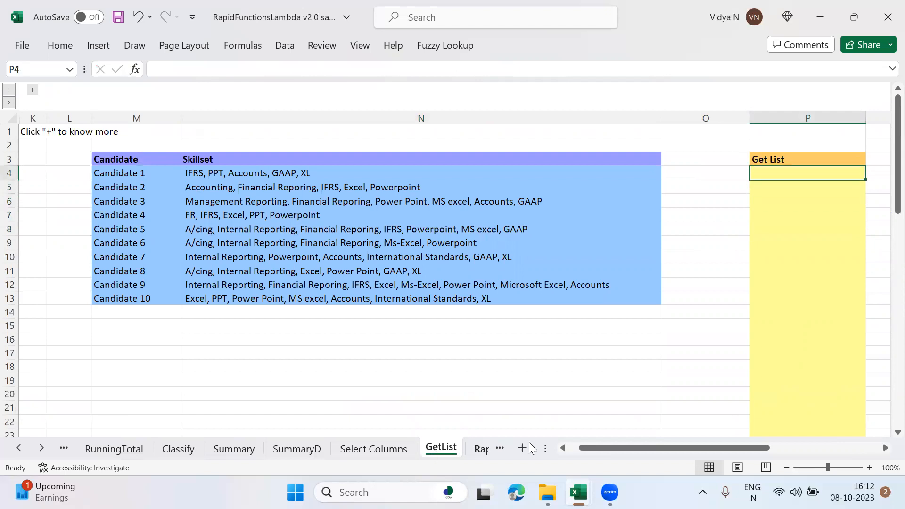
click(786, 468)
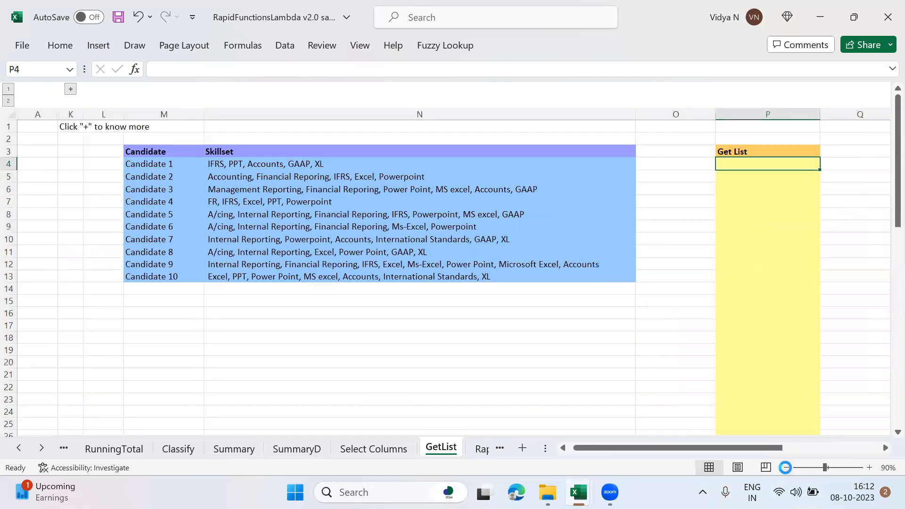
click(786, 467)
text(=R_Ge)
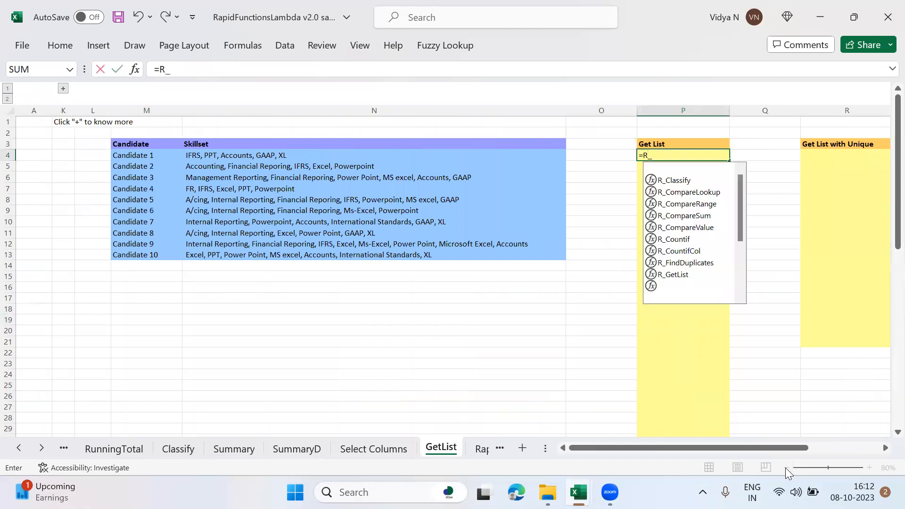
key(Tab)
key(Left)
key(Left)
key(Left)
key(Right)
key(BackSpace)
key(BackSpace)
text(",",)
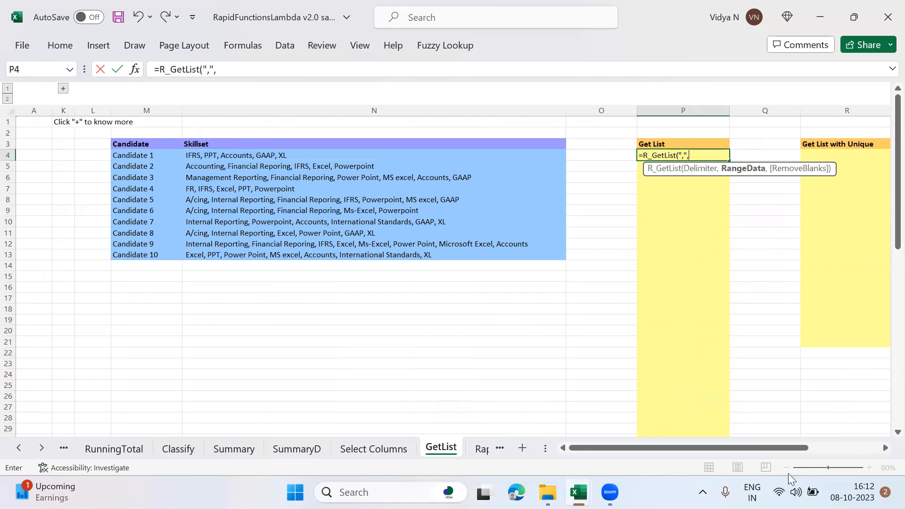
Step: Set the R_GetList data range in P4 to the skillsets in N4:N13 and complete the formula
drag(401, 151, 403, 156)
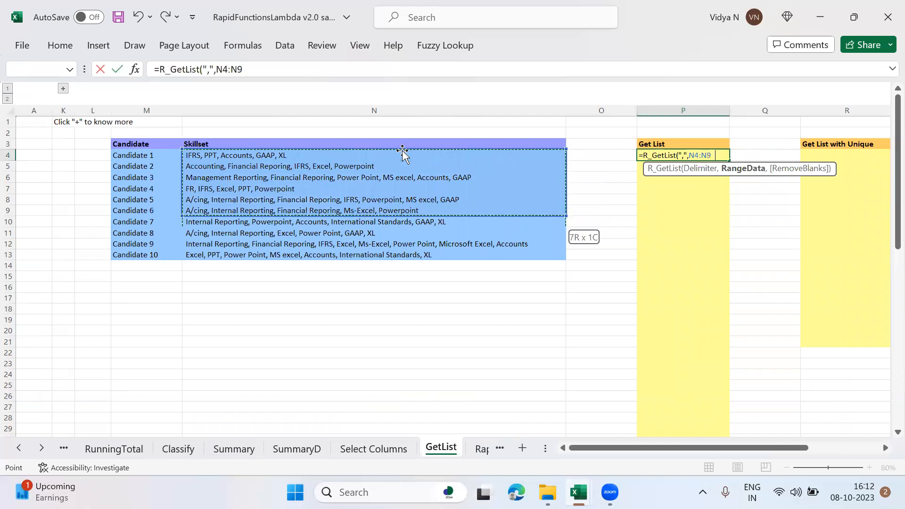
key(shift+Down)
key(shift+Down)
key(shift+Down)
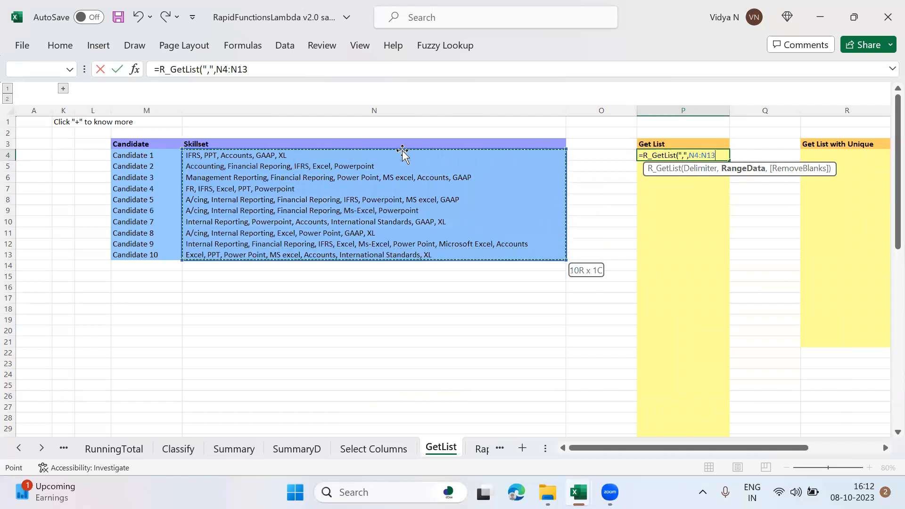
text())
key(BackSpace)
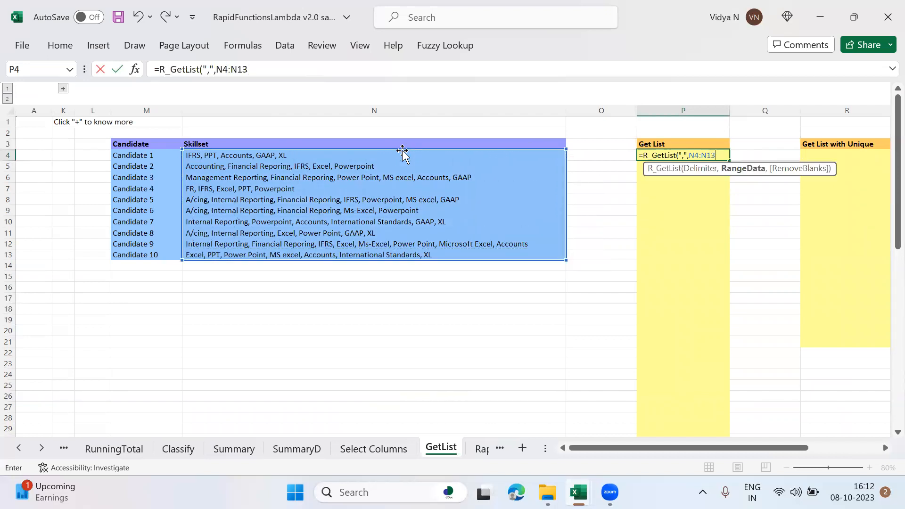
text())
key(Return)
Step: Look down the individual skills listed under the Get List heading in column P
key(Down)
key(Down)
key(Down)
key(Down)
key(Down)
key(Down)
key(Down)
key(Down)
key(Down)
key(Down)
key(Down)
key(Down)
key(Down)
key(Down)
key(Down)
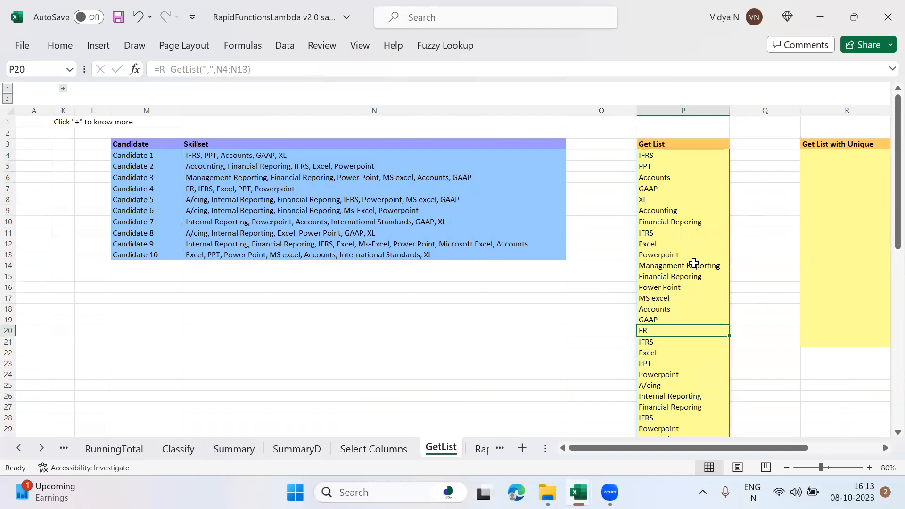
click(676, 376)
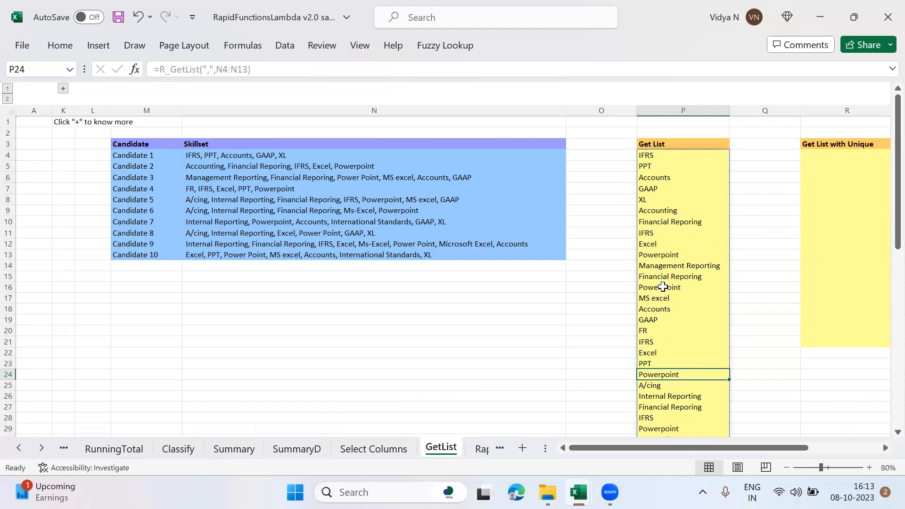
Step: Start a UNIQUE formula in R4, under the Get List with Unique heading
click(841, 156)
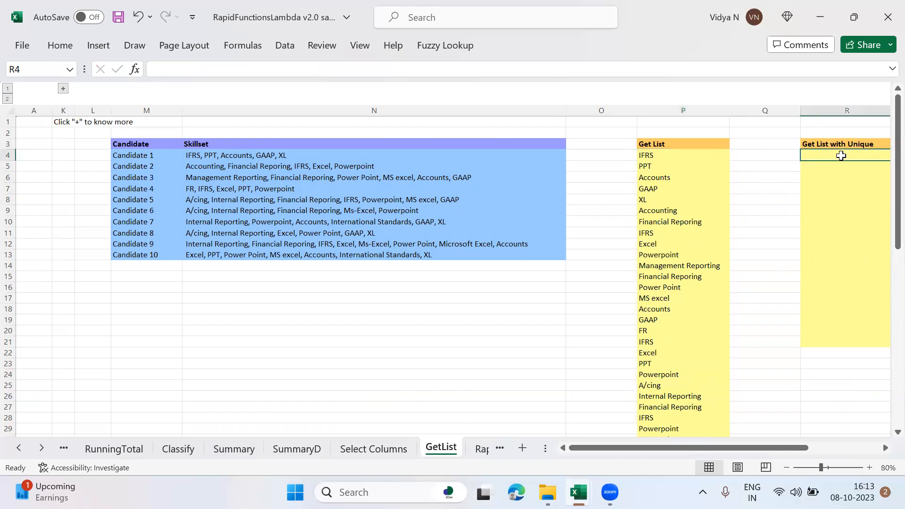
text(=Uni)
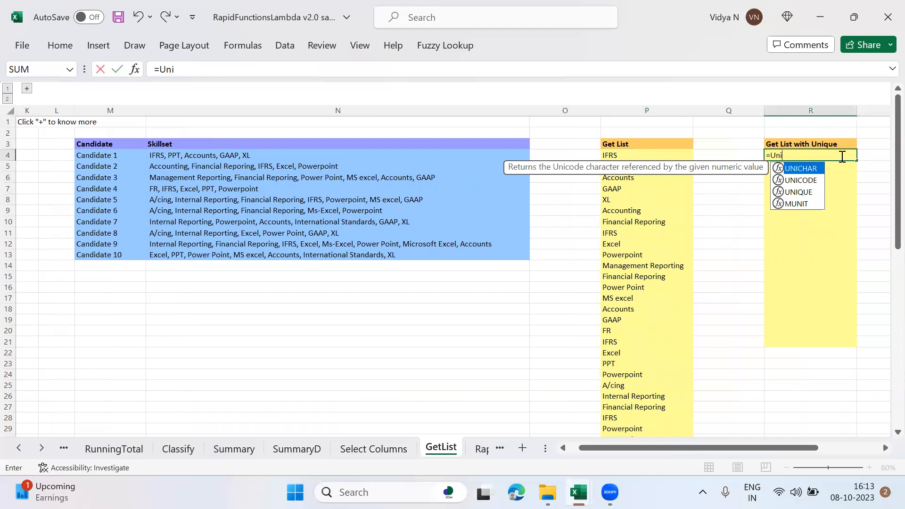
key(Down)
key(Down)
key(Tab)
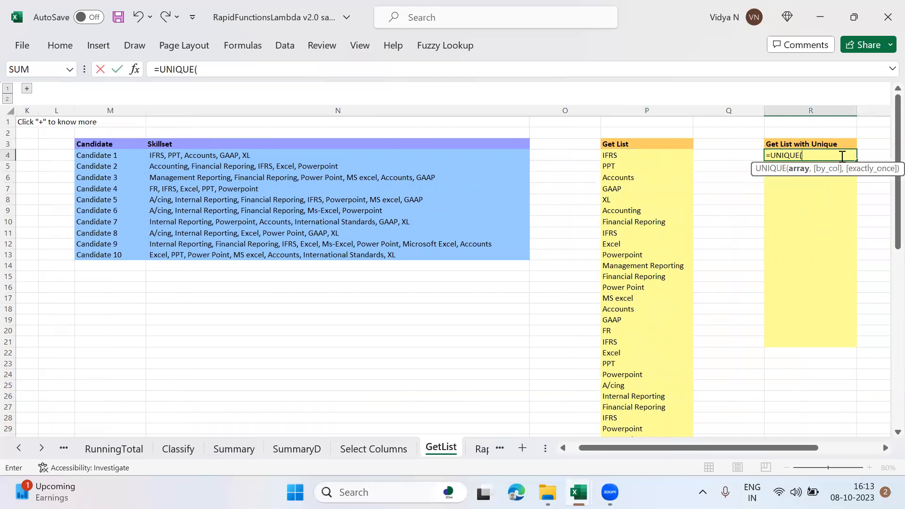
click(363, 155)
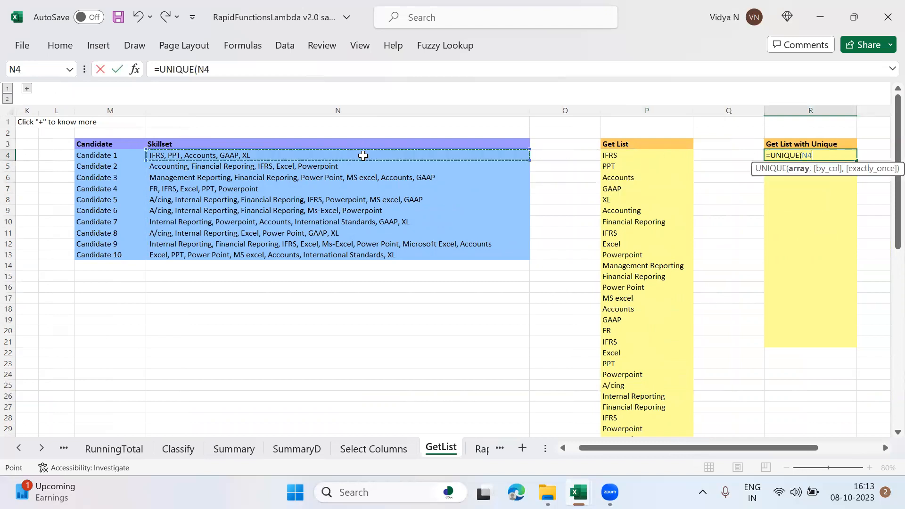
key(shift+Down)
key(shift+Down)
key(shift+Down)
key(shift+Down)
key(shift+Down)
key(shift+Down)
key(shift+Down)
key(shift+Down)
key(shift+Down)
key(BackSpace)
key(BackSpace)
key(BackSpace)
key(BackSpace)
key(BackSpace)
key(BackSpace)
Step: Nest the R_GetList function inside the UNIQUE formula in R4
text(R_Get)
key(Tab)
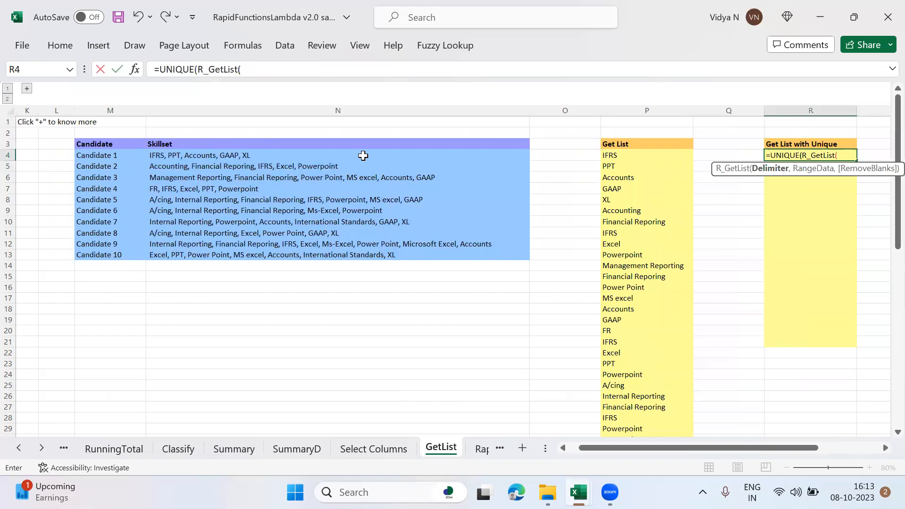
click(369, 155)
key(shift+Down)
key(shift+Down)
Step: Give the nested R_GetList a comma delimiter and the range N4:N13, and complete the formula in R4
key(shift+Down)
key(shift+Down)
key(shift+Down)
key(shift+Down)
key(shift+Down)
key(shift+Down)
key(shift+Down)
key(BackSpace)
key(BackSpace)
key(BackSpace)
key(BackSpace)
key(BackSpace)
key(BackSpace)
text(",",)
click(368, 155)
key(shift+Down)
key(shift+Down)
key(shift+Down)
key(shift+Down)
key(shift+Down)
key(shift+Down)
key(shift+Down)
key(shift+Down)
key(shift+Down)
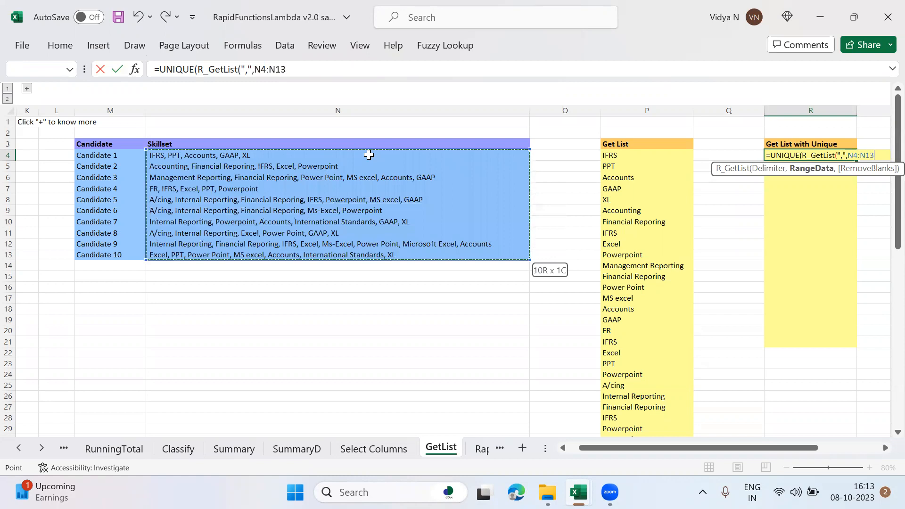
text()))
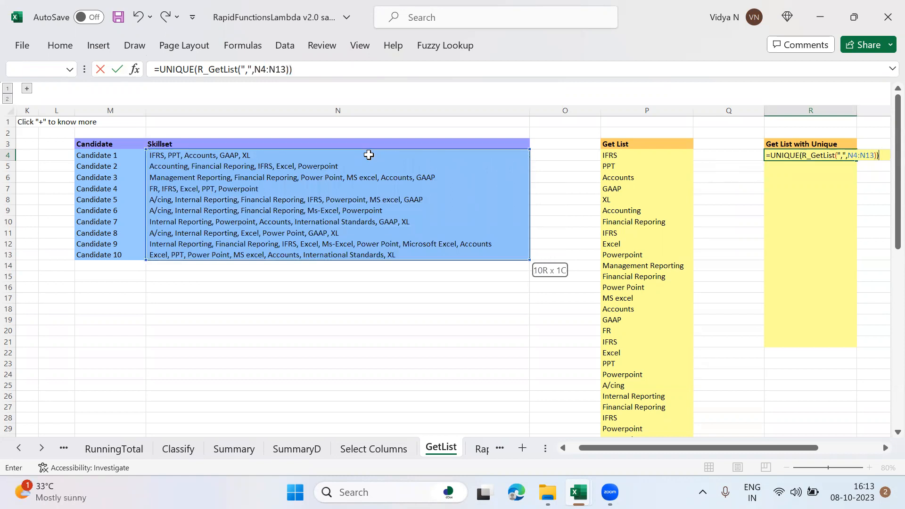
key(Return)
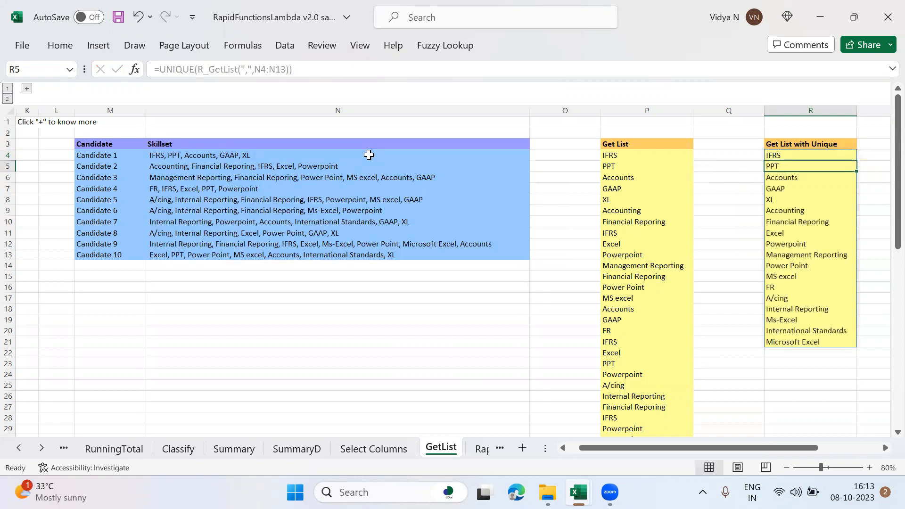
key(Up)
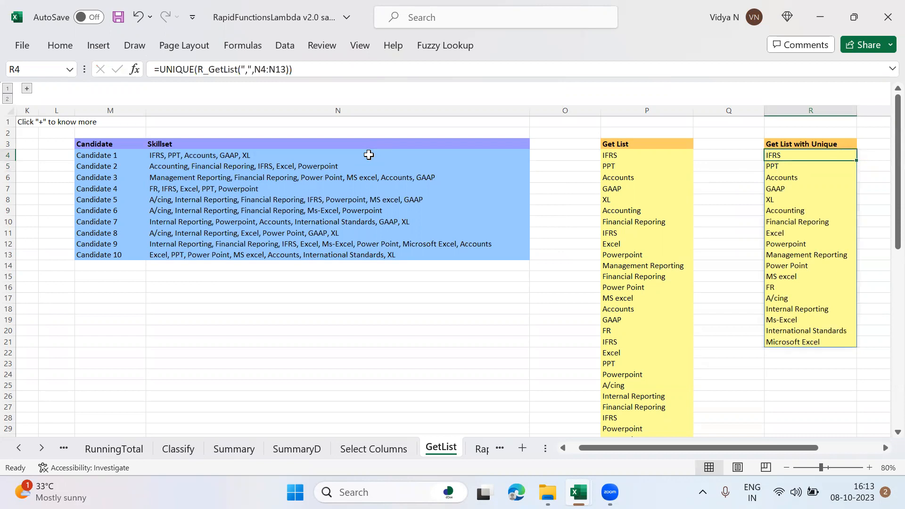
Step: Open the RapidReplace sheet and narrow the Skillset column M so that the Skillsets clean column fits beside it
click(43, 448)
click(43, 448)
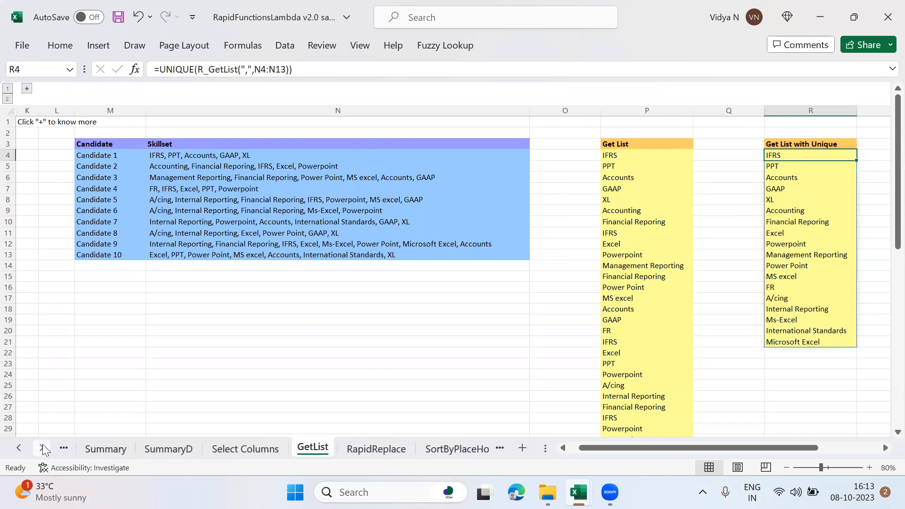
click(383, 449)
key(Left)
key(Left)
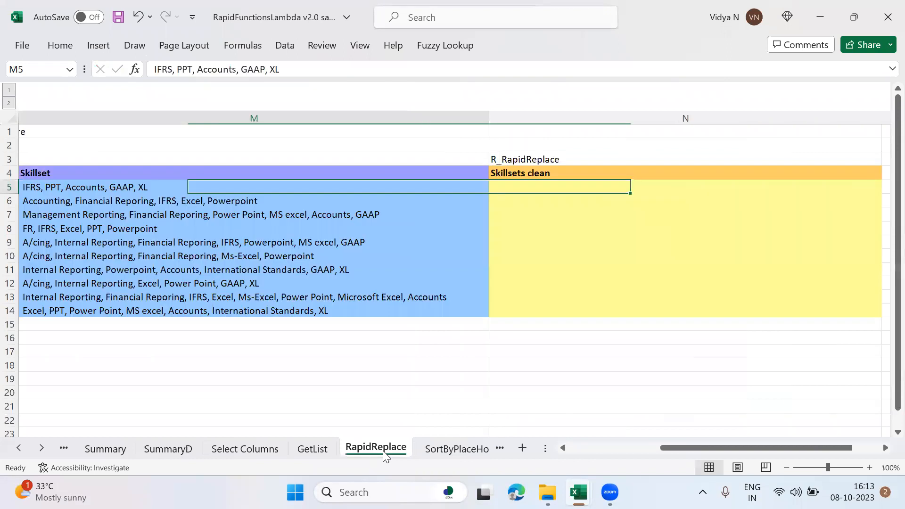
click(786, 468)
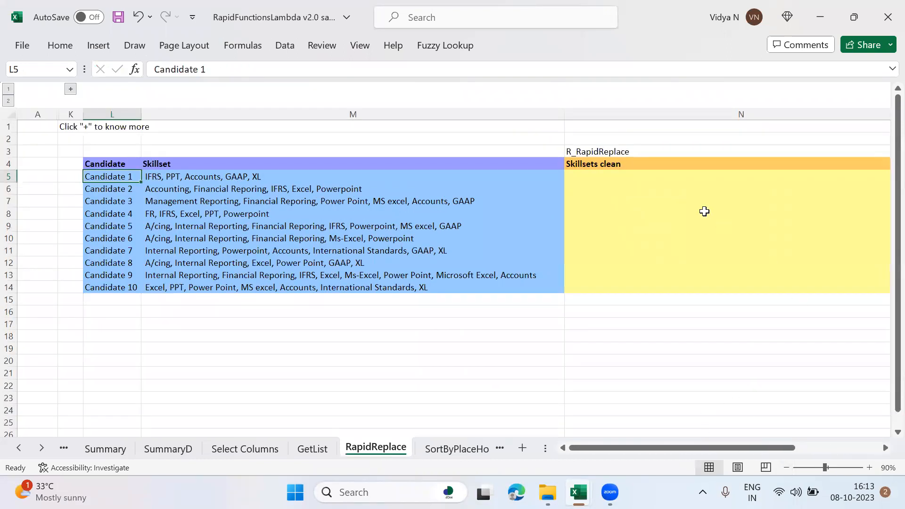
drag(567, 115, 500, 110)
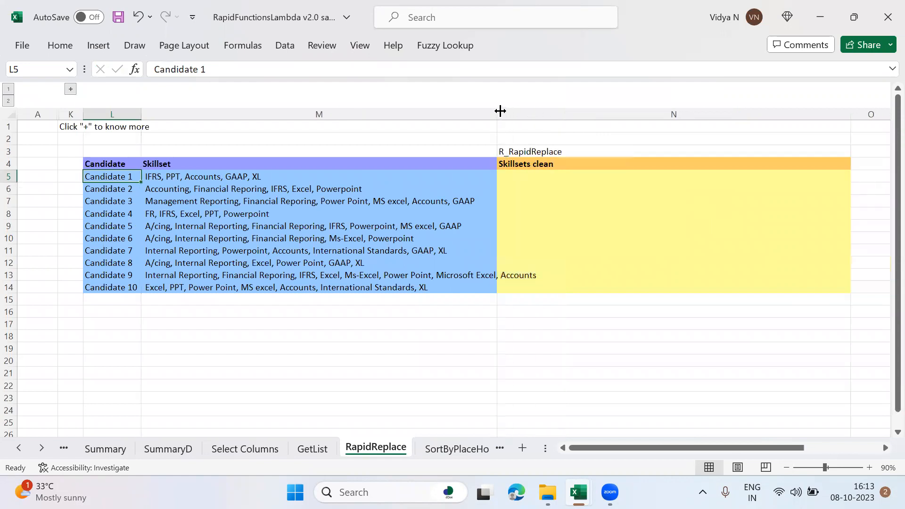
Step: Look over the inconsistently worded skills in the Skillset column, including the entries of Candidates 1, 3 and 9
click(280, 179)
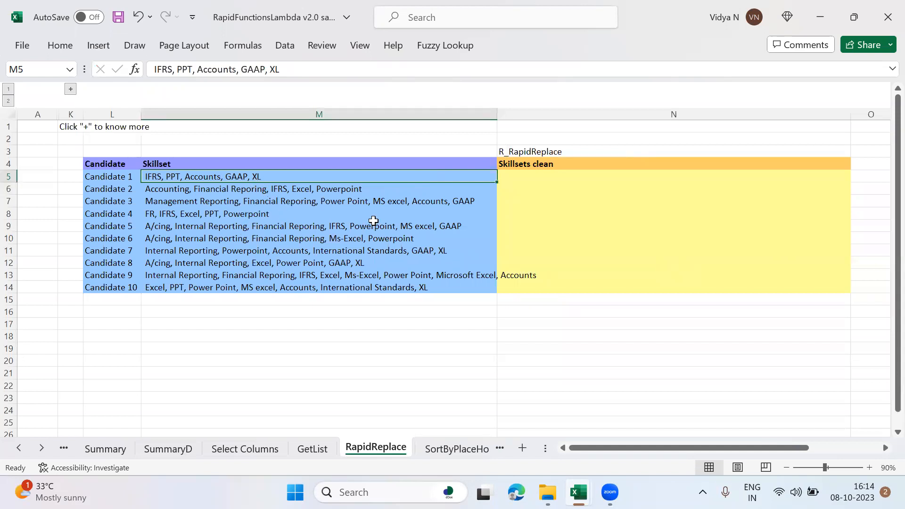
click(381, 203)
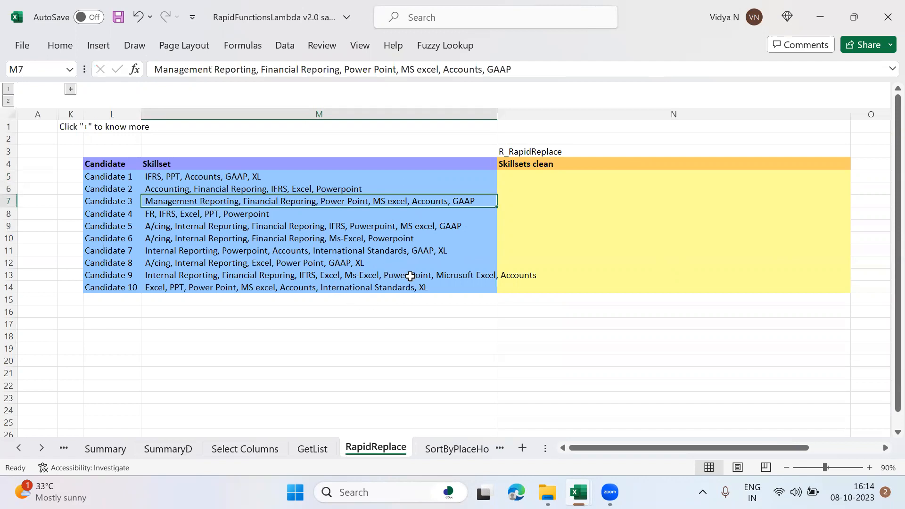
click(427, 285)
click(446, 275)
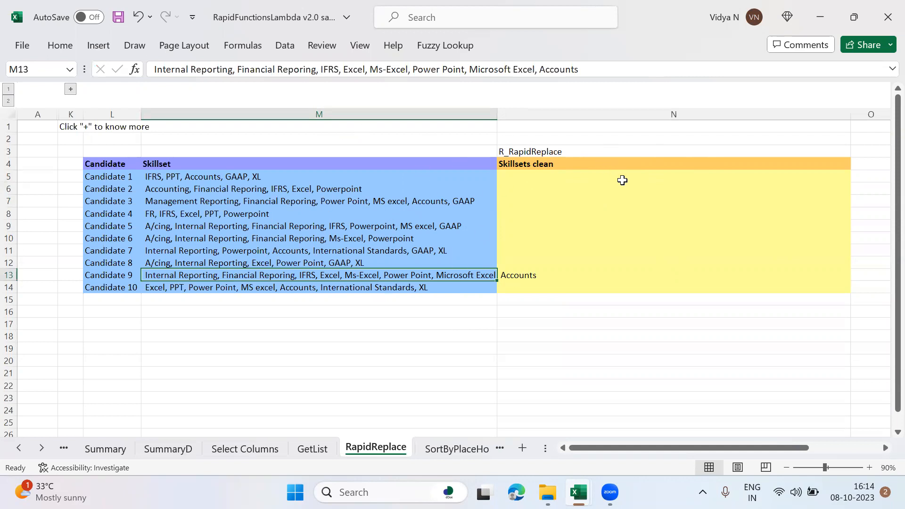
Step: Examine the Search Term and Replace table and the formula in Q4 that builds the search terms
click(622, 180)
key(Right)
key(Right)
key(Right)
key(Right)
key(Left)
key(Left)
key(Up)
key(Right)
key(Down)
key(Down)
key(Down)
key(Down)
key(Up)
key(Up)
key(Up)
key(Up)
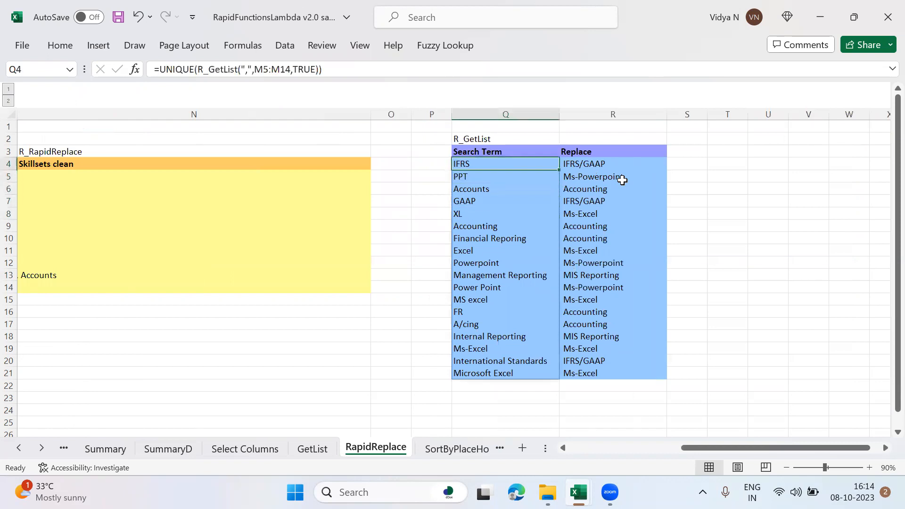
click(361, 70)
key(Escape)
key(Left)
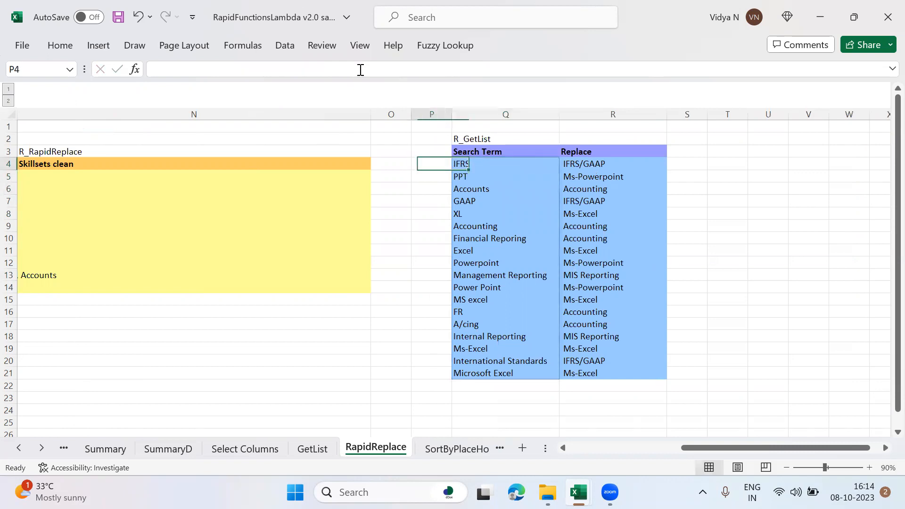
Step: Review the Skillset column entries from which the search terms are taken
key(Home)
key(Right)
Step: Compare the search terms in column Q with their replacement terms in column R
key(Right)
key(Right)
key(Down)
key(shift+Down)
key(shift+Down)
key(shift+Down)
key(shift+Down)
key(Right)
key(Right)
key(Right)
key(Right)
key(Up)
key(Right)
key(Down)
key(Down)
key(Up)
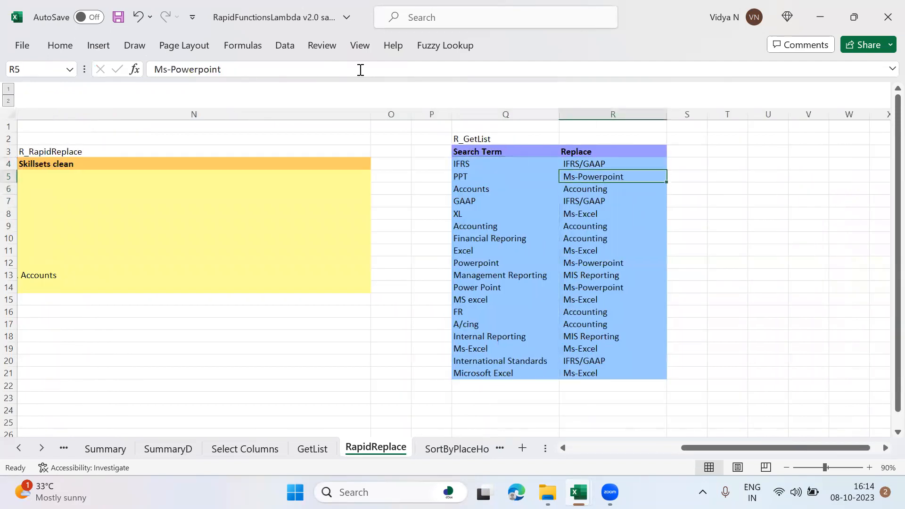
key(Left)
key(Right)
key(Down)
key(Down)
key(Down)
key(Down)
key(Down)
key(Down)
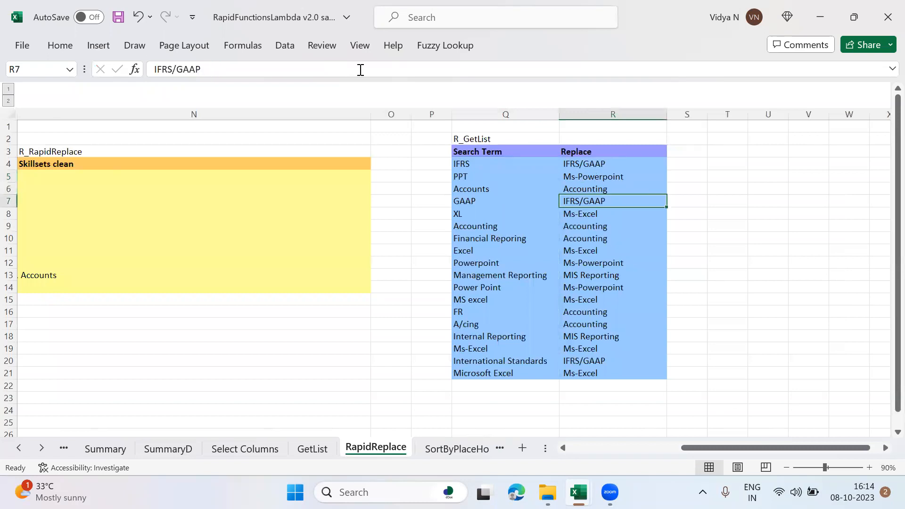
key(Down)
key(Left)
key(Down)
key(Down)
key(Down)
key(Down)
key(Down)
key(Down)
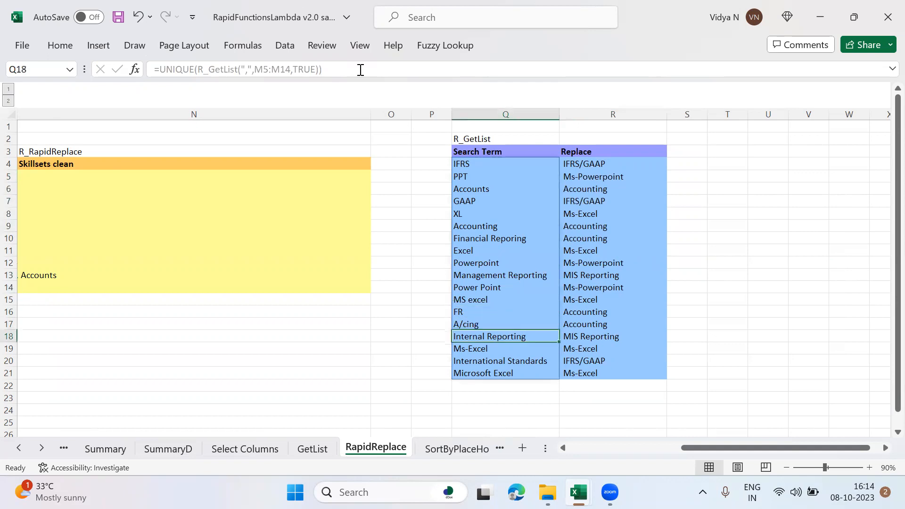
Step: Start an R_RapidReplace formula in N5, under the Skillsets clean heading, with M5:M14 as the old text
key(Left)
key(Left)
key(Left)
key(Left)
key(Right)
key(Up)
key(Up)
key(Up)
key(Up)
key(Up)
key(Up)
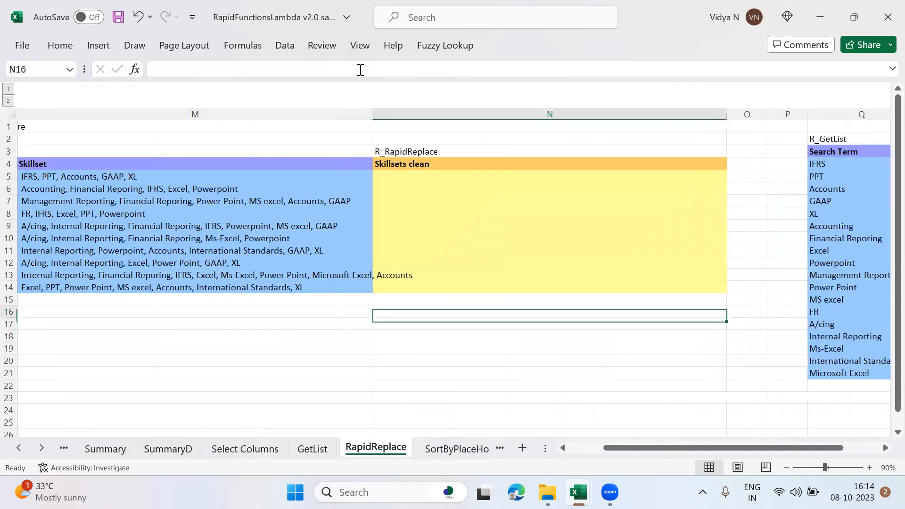
key(Up)
key(Up)
key(Up)
key(Up)
key(Up)
key(Up)
key(Up)
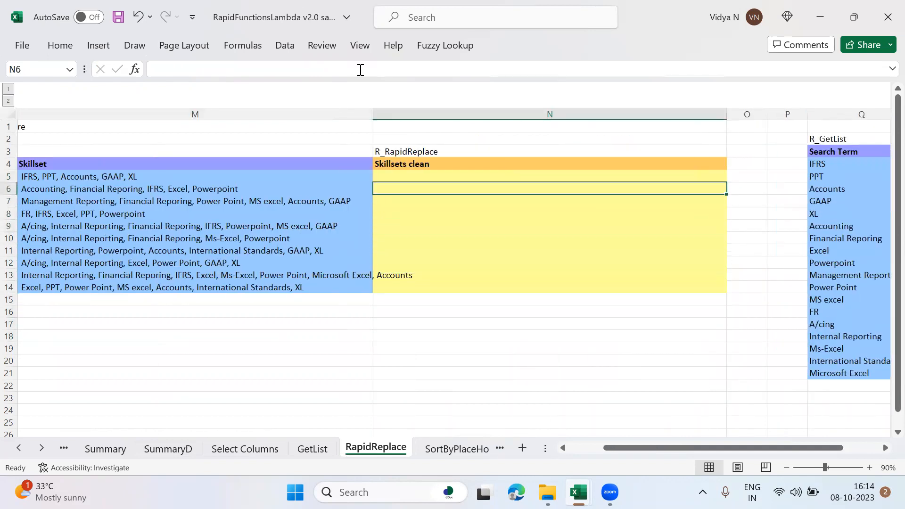
text(=R_Rap)
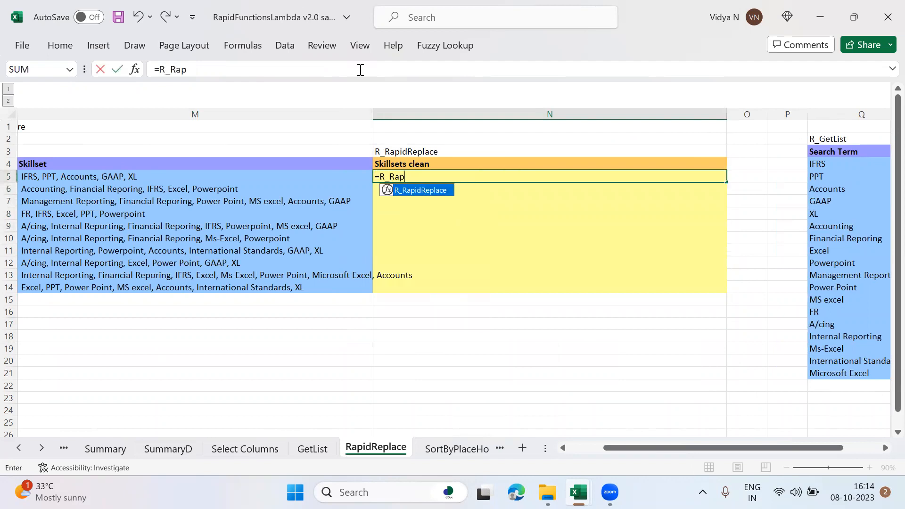
key(Tab)
key(Left)
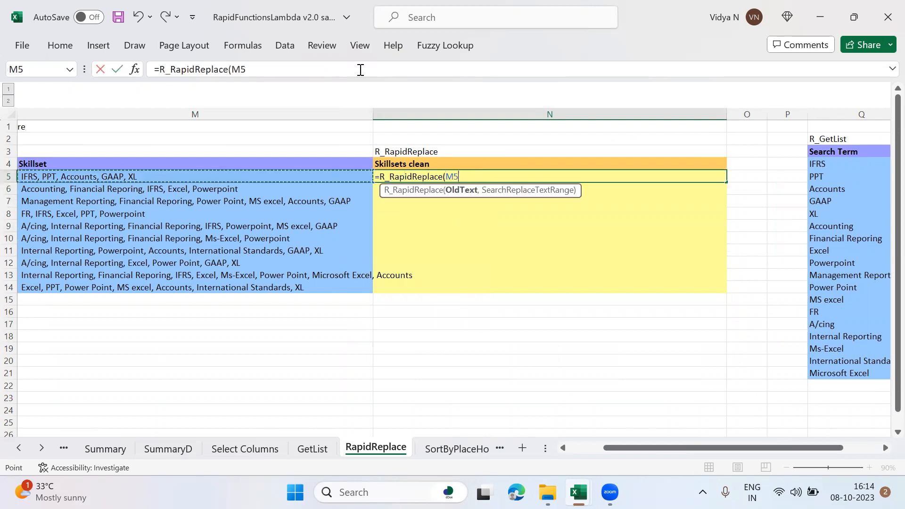
key(shift+Down)
key(shift+Down)
key(shift+Down)
key(shift+Down)
key(shift+Down)
key(shift+Down)
key(shift+Down)
key(shift+Down)
key(shift+Down)
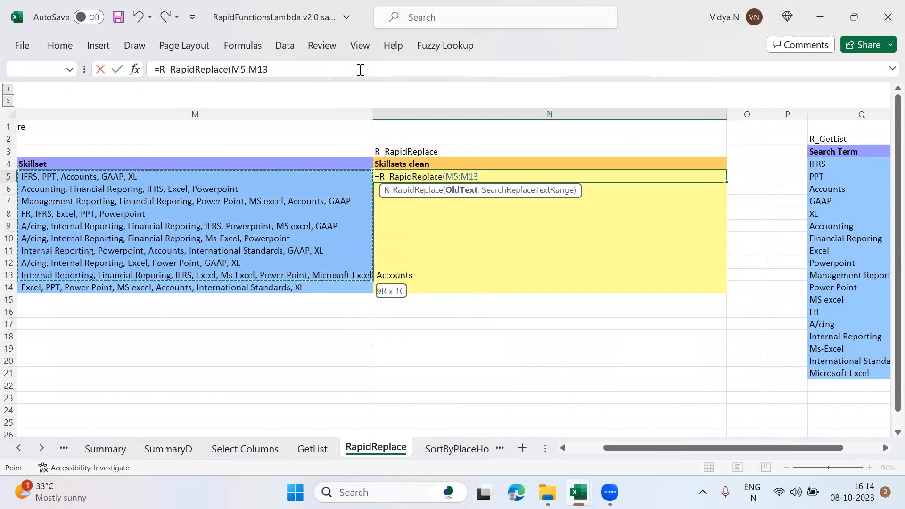
Step: Set Q4:R21 as the search-and-replace range, complete the formula in N5, and return to the first skillset entry
text(,)
key(Right)
key(Right)
key(Right)
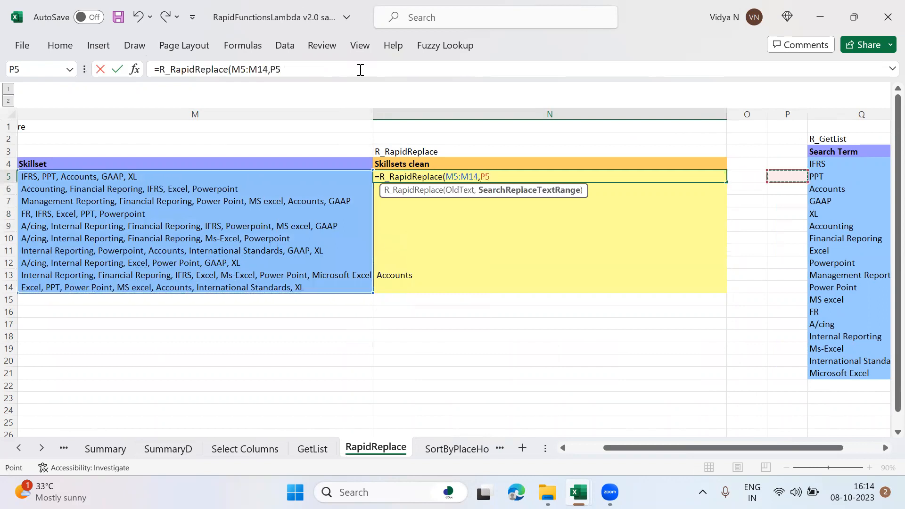
key(Up)
key(shift+Right)
key(shift+Down)
key(shift+Down)
key(shift+Down)
key(shift+Down)
key(shift+Down)
key(shift+Down)
key(shift+Down)
key(shift+Down)
key(shift+Down)
key(shift+Down)
key(shift+Down)
key(shift+Down)
key(shift+Down)
key(shift+Down)
key(shift+Down)
key(shift+Down)
key(shift+Down)
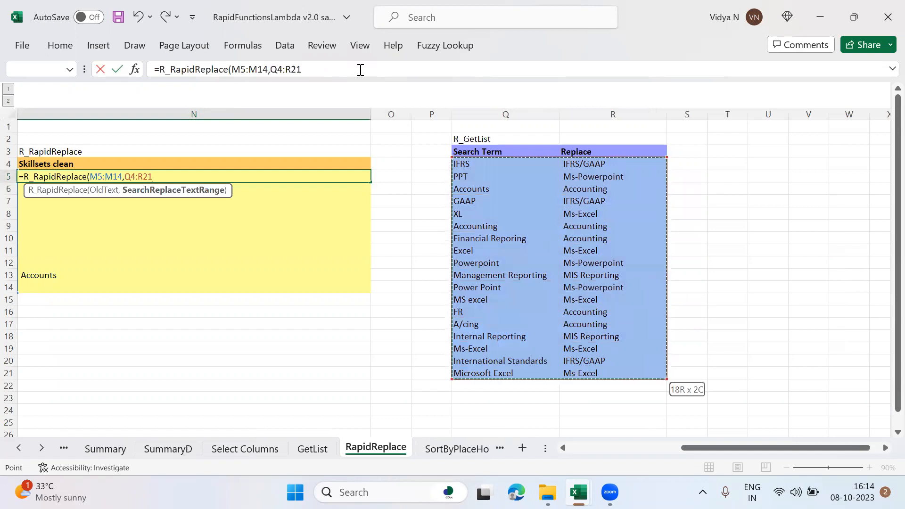
text())
key(Return)
key(Left)
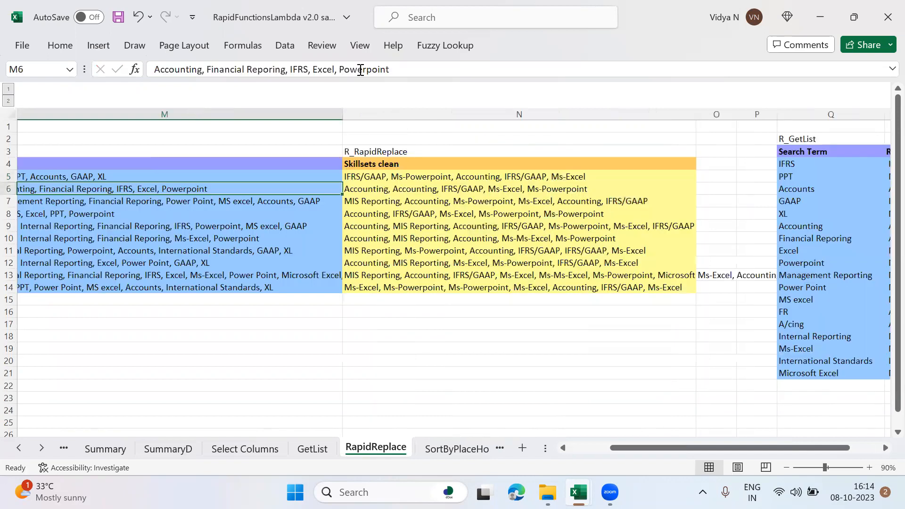
key(Up)
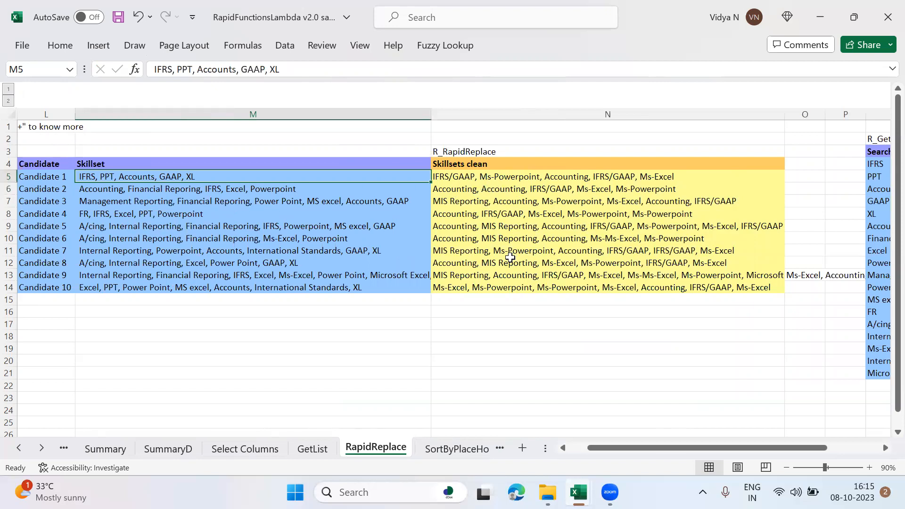
Step: Open the SortByPlaceHolder sheet and clear the Others and <PlaceHolder> entries from the Sort by Range list
click(447, 450)
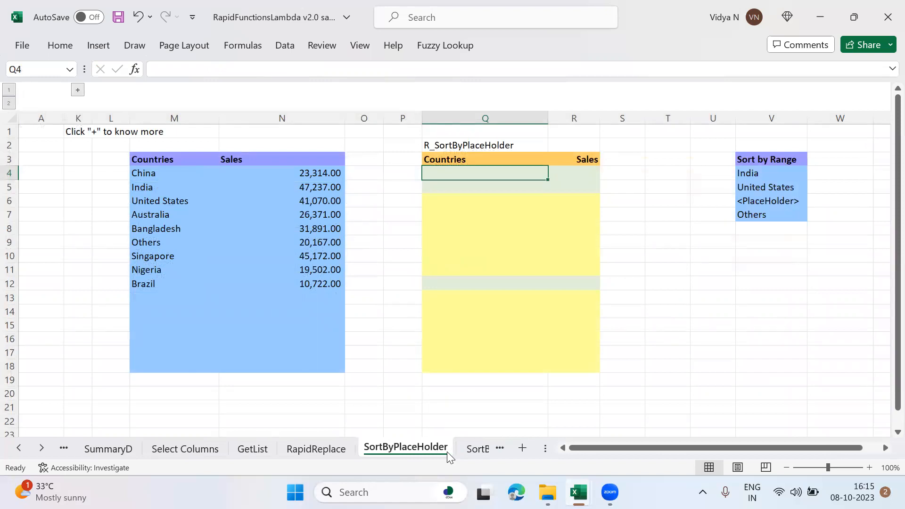
click(775, 218)
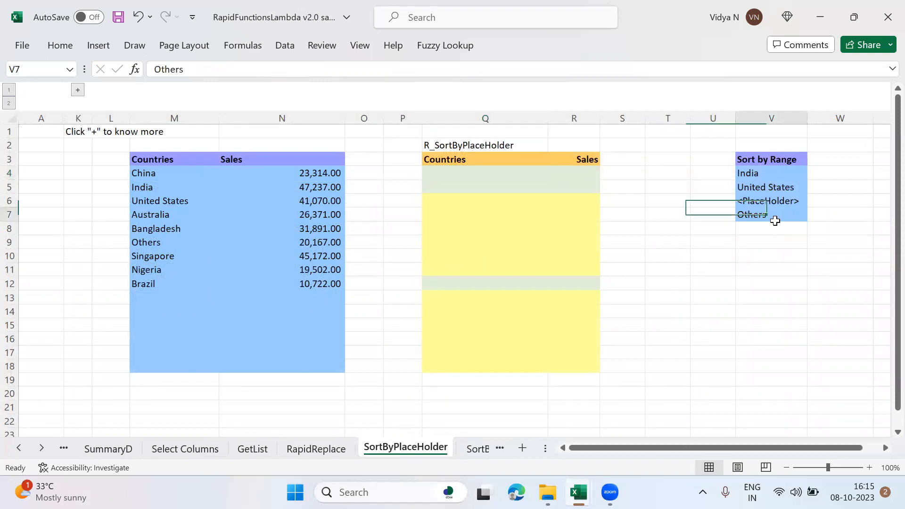
key(Delete)
key(Up)
key(Delete)
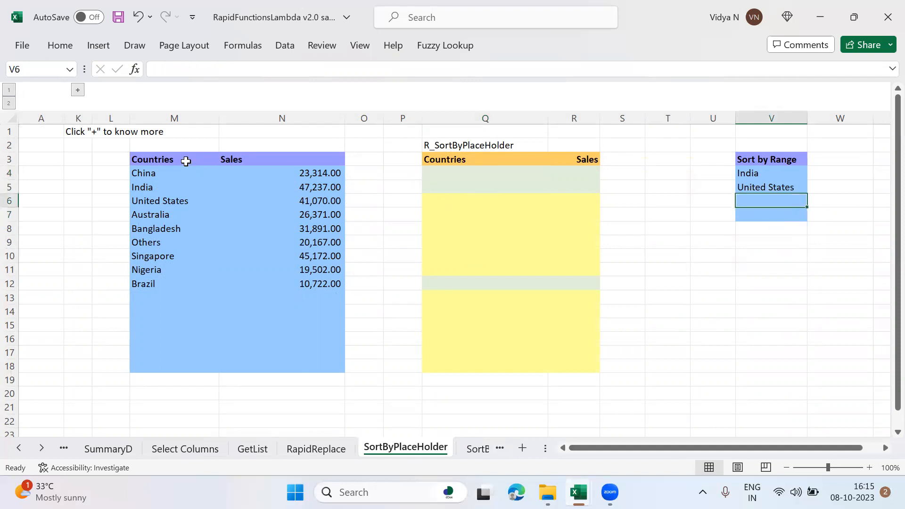
Step: Review the source Countries list, focusing on the positions of China, India and United States
click(177, 178)
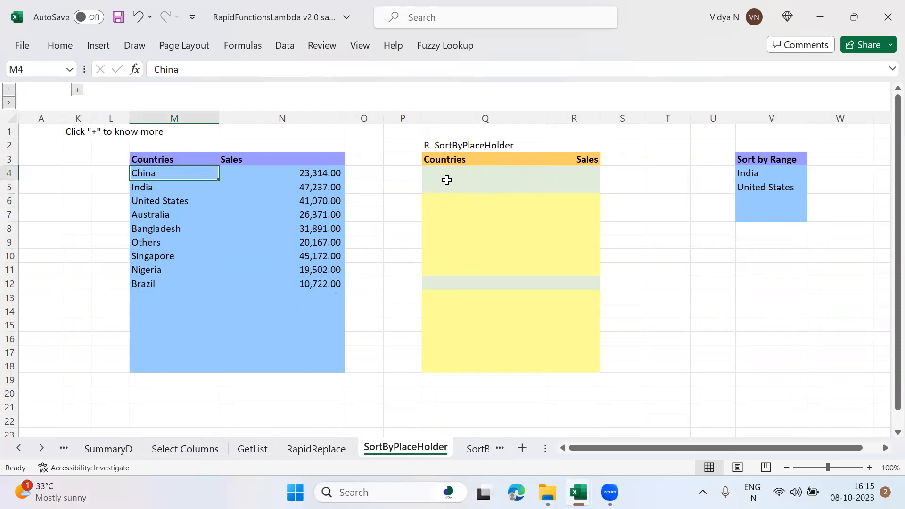
click(464, 174)
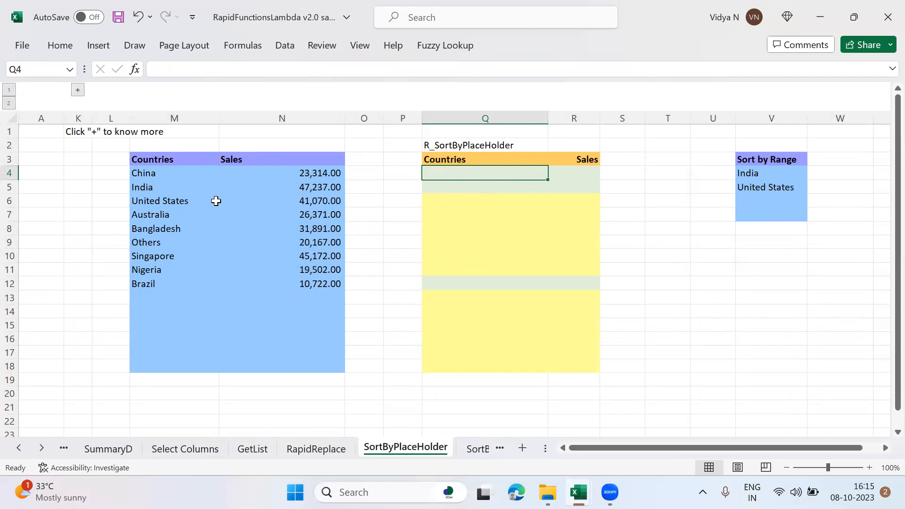
click(175, 189)
click(176, 198)
click(170, 188)
click(170, 198)
drag(170, 199, 188, 190)
click(189, 190)
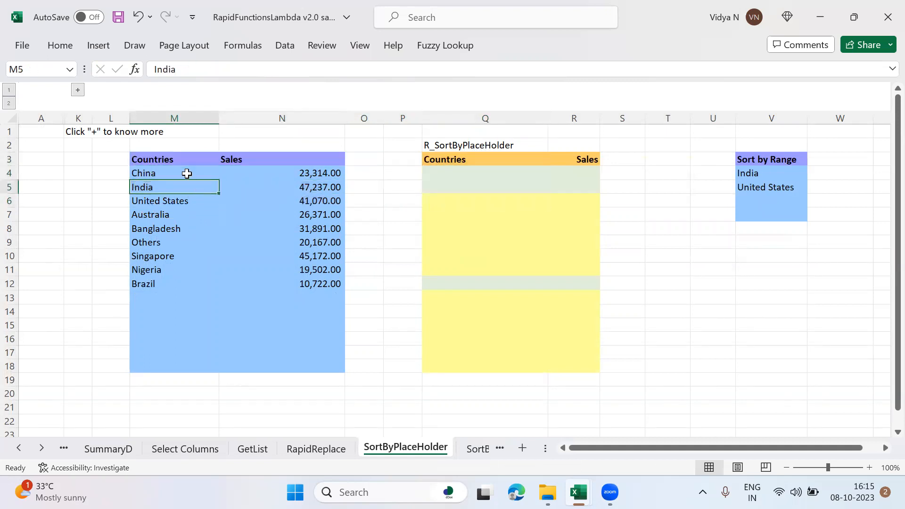
Step: Start an R_SortByPlaceHolder formula in Q4 with M4:M12 as the range to sort and 1 as the sort index
click(442, 175)
text(=R_So)
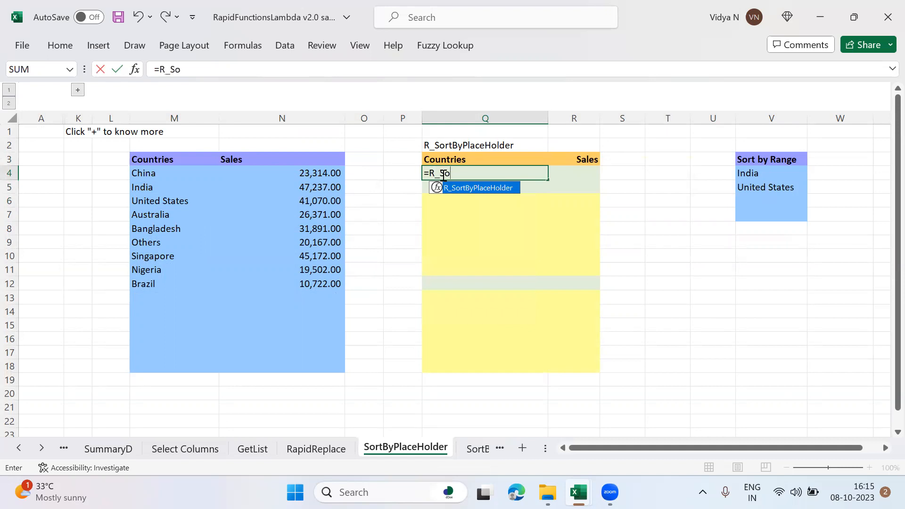
key(Tab)
key(Left)
key(Left)
key(Left)
key(Left)
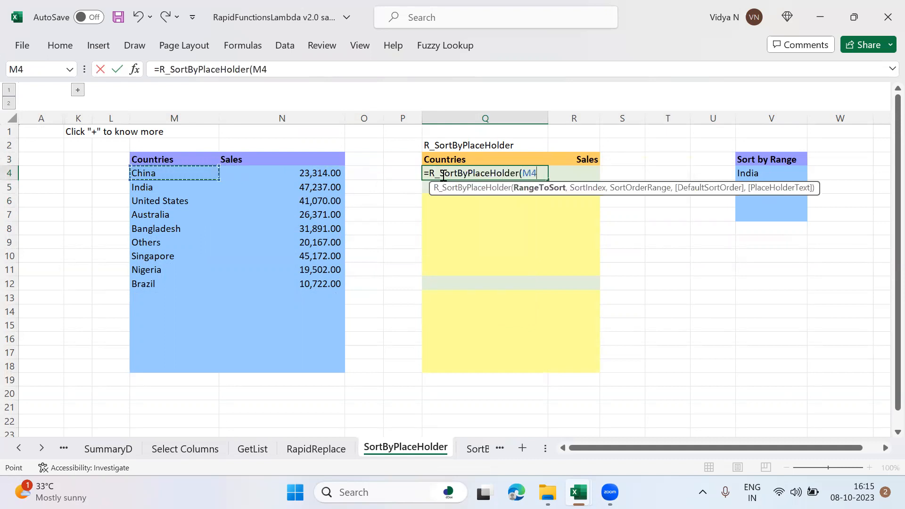
key(ctrl+shift+Down)
text(,)
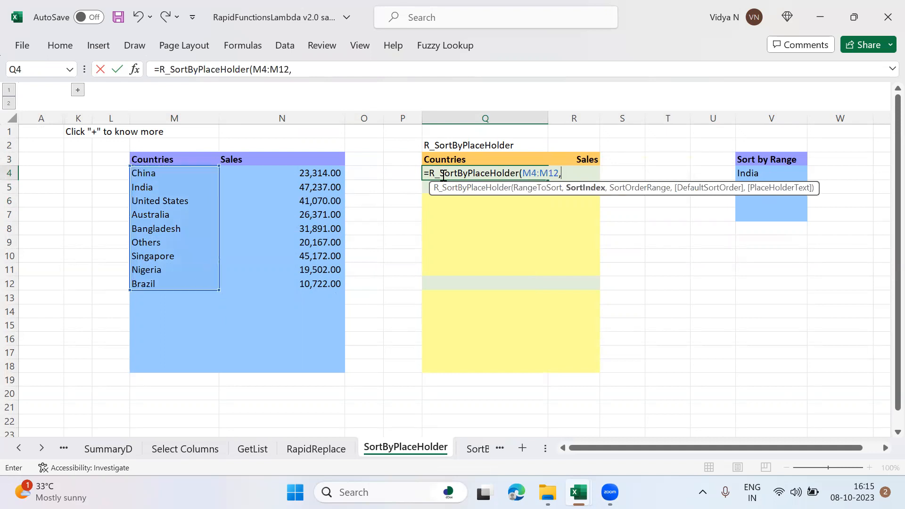
text(1,)
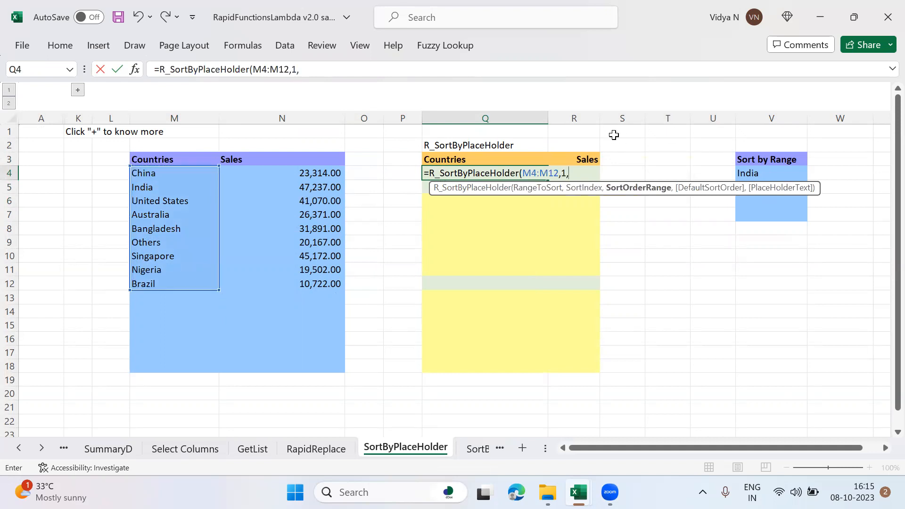
Step: Set V4:V7 as the sort order range and complete the formula in Q4
click(782, 169)
key(shift+Down)
key(shift+Down)
key(shift+Down)
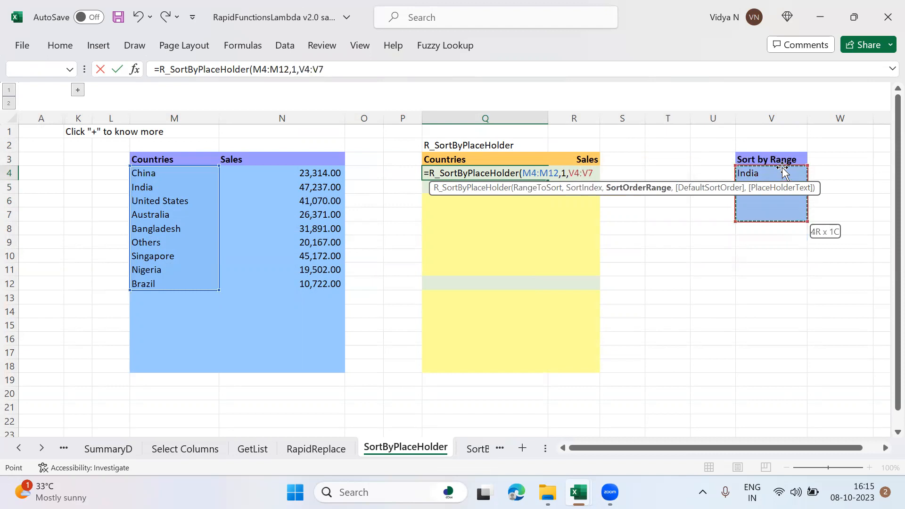
text())
key(Return)
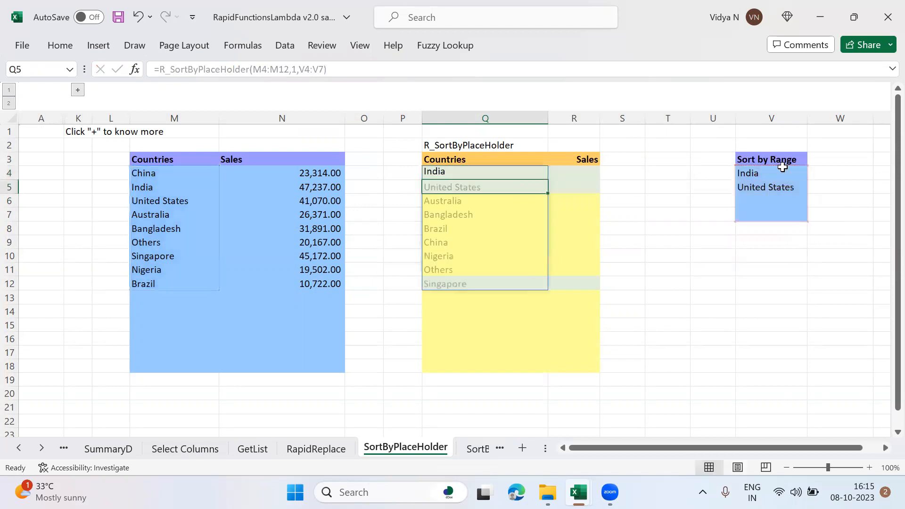
Step: Examine the sorted Countries list from its first two entries down to the placement of Others and Singapore
key(Up)
key(shift+Down)
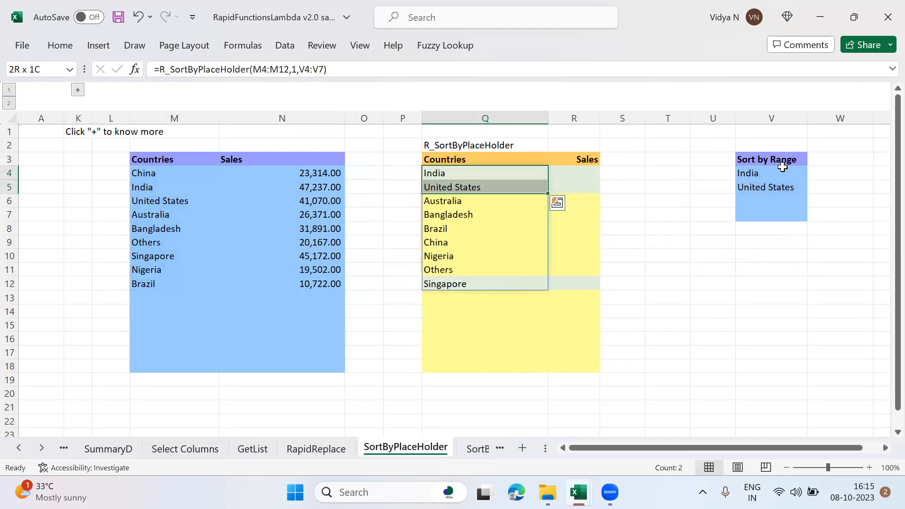
key(Down)
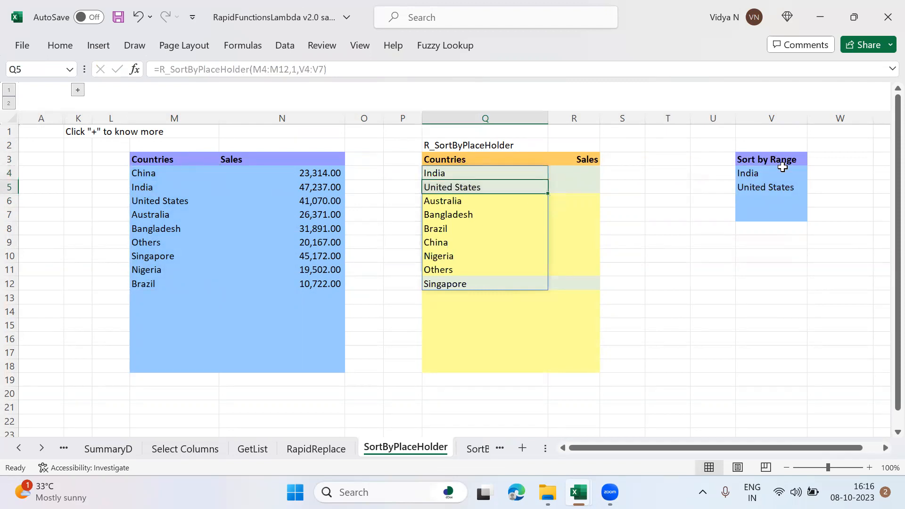
key(Down)
key(Down)
key(Down)
key(Down)
key(Down)
key(Down)
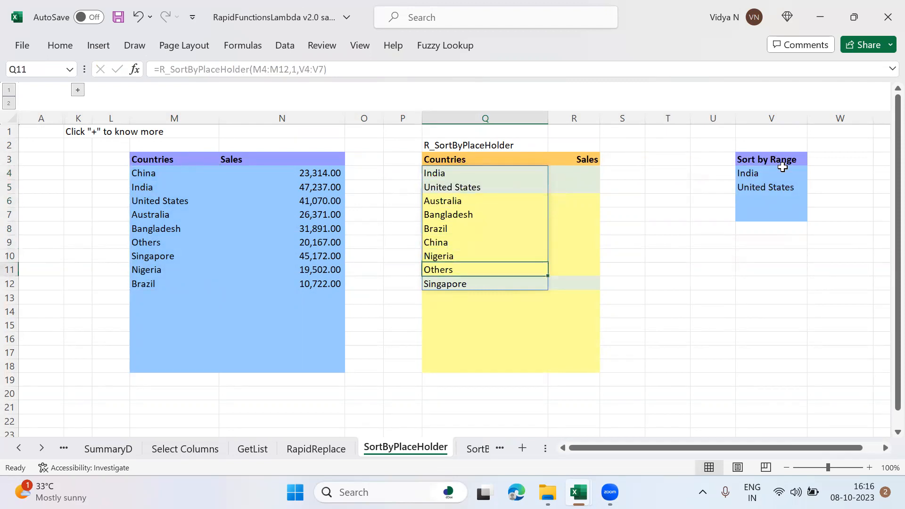
key(Down)
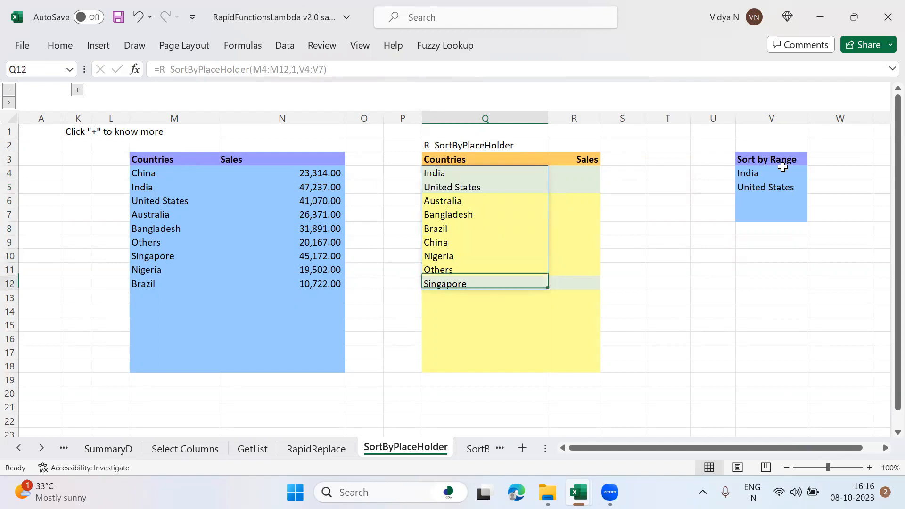
key(Up)
key(Down)
key(Up)
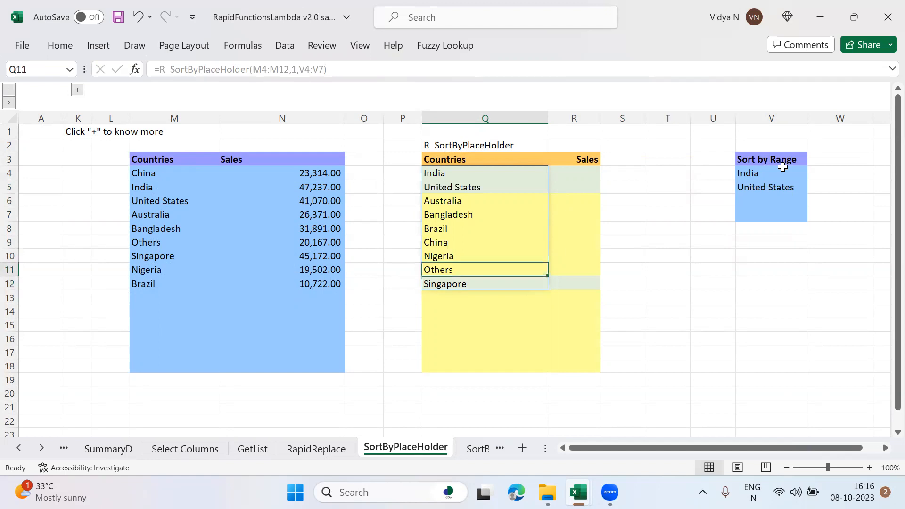
key(Down)
key(Up)
key(Up)
key(Up)
key(Right)
key(Right)
key(Right)
key(Right)
key(Right)
key(Up)
key(Up)
key(Up)
text(<)
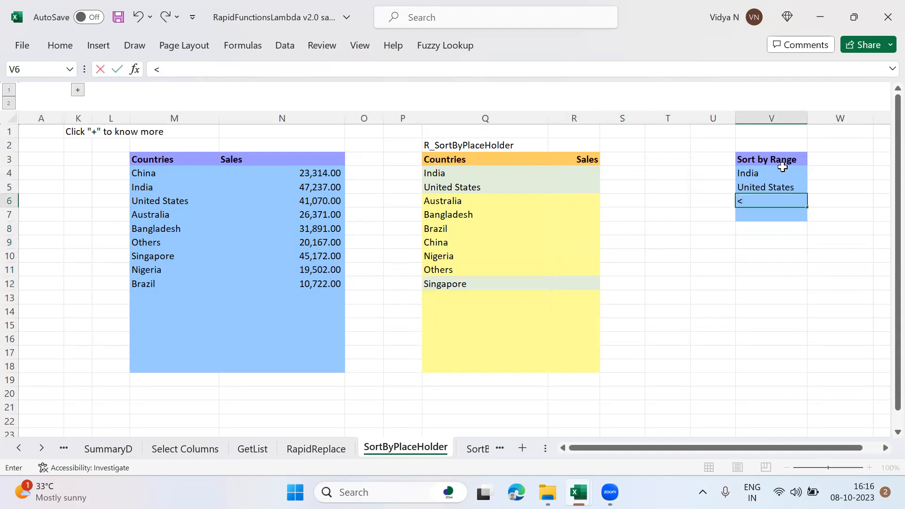
text(Place)
key(Escape)
Step: Enter Others in V7 and <PlaceHolder> in V6 of the Sort by Range list
key(Down)
text(Othres)
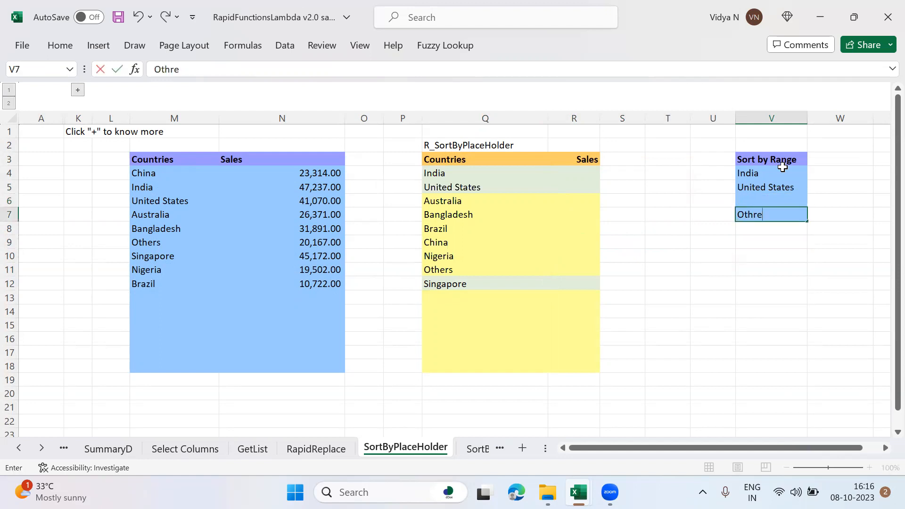
key(Return)
key(Up)
key(Up)
text(<PlaceHolde)
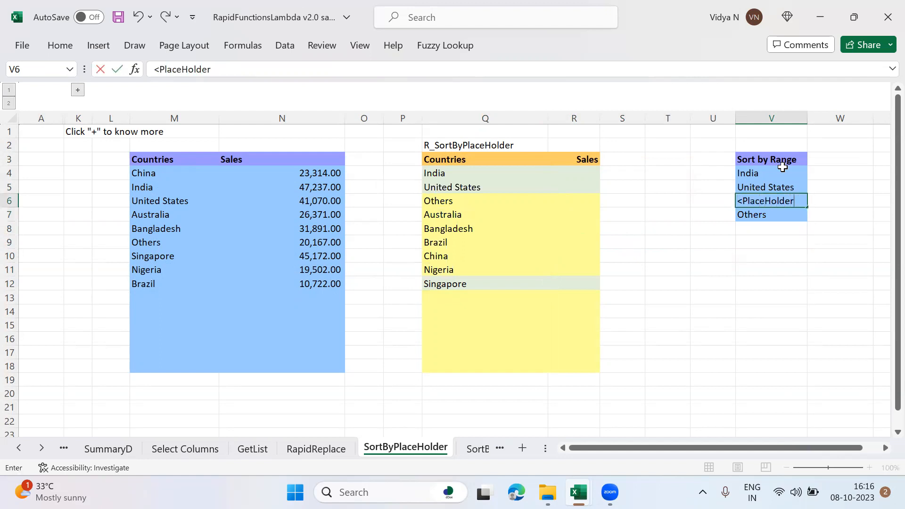
key(Return)
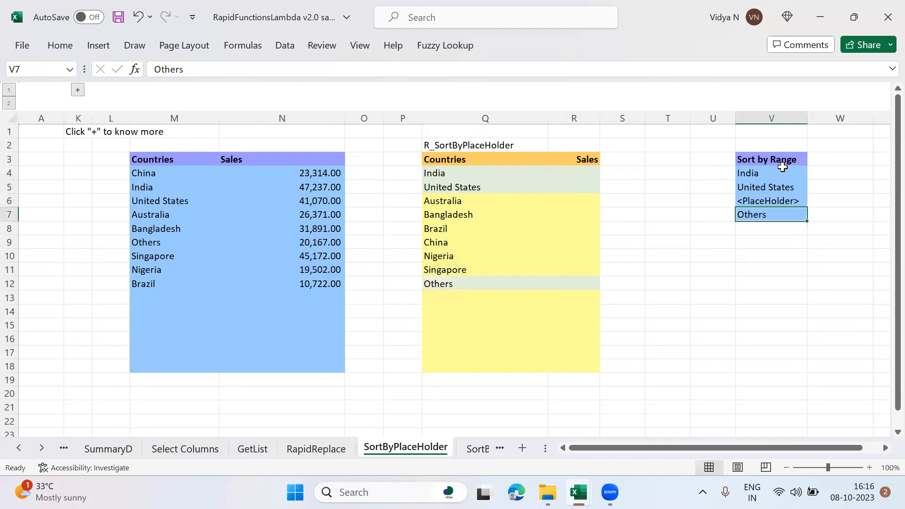
Step: Compare the Sort by Range entries, including <PlaceHolder> and Others, with the order of the sorted Countries list
click(759, 177)
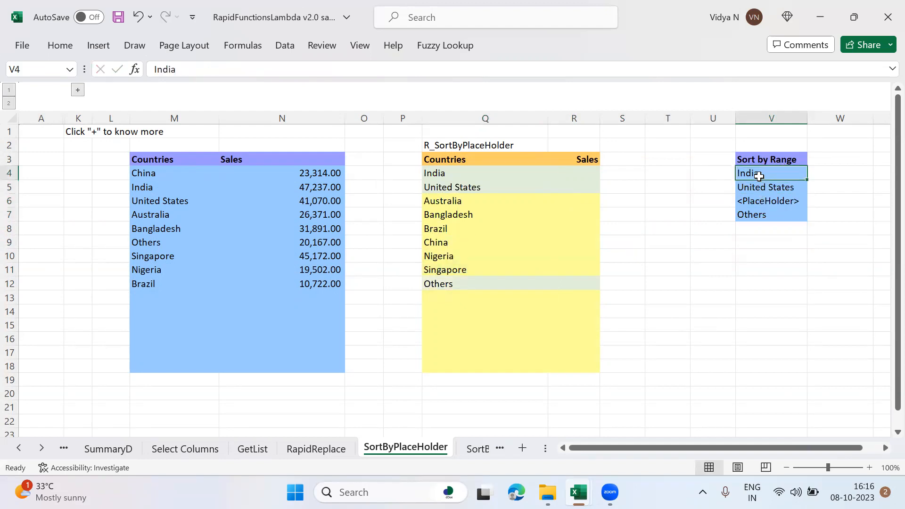
click(457, 285)
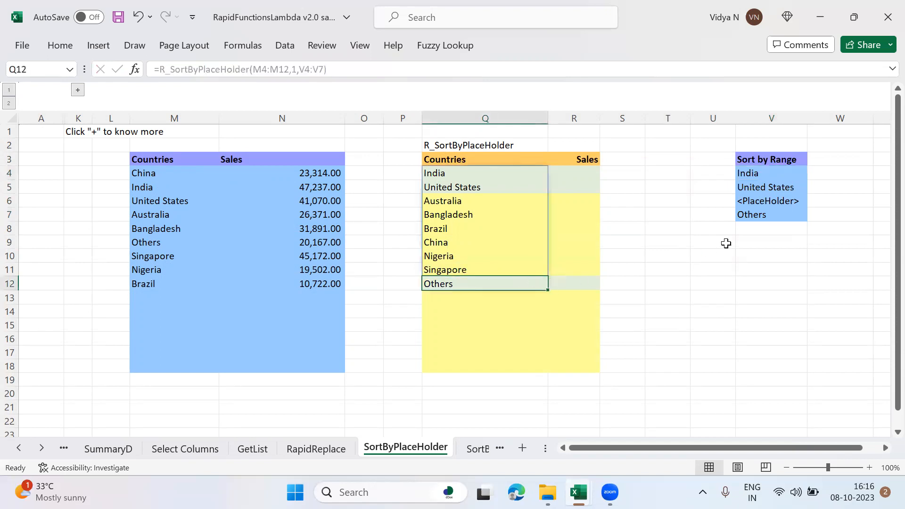
click(755, 174)
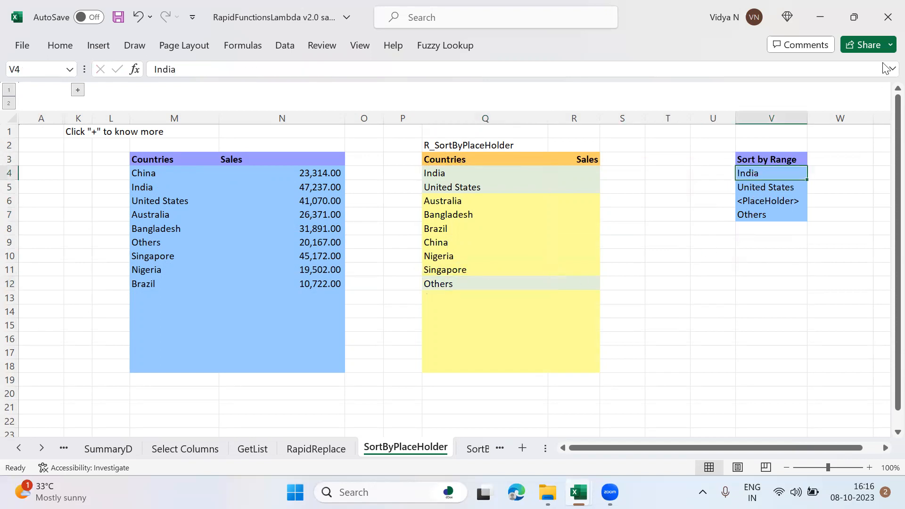
key(shift+Down)
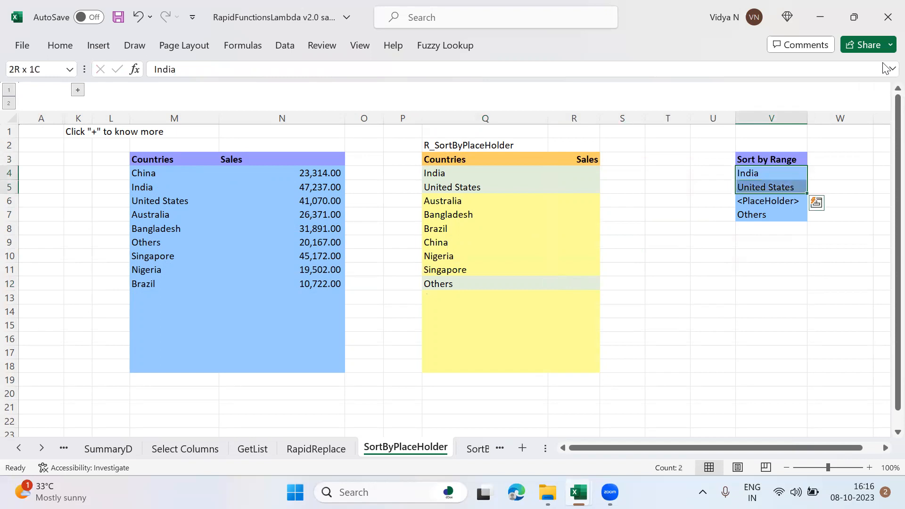
key(Down)
key(Down)
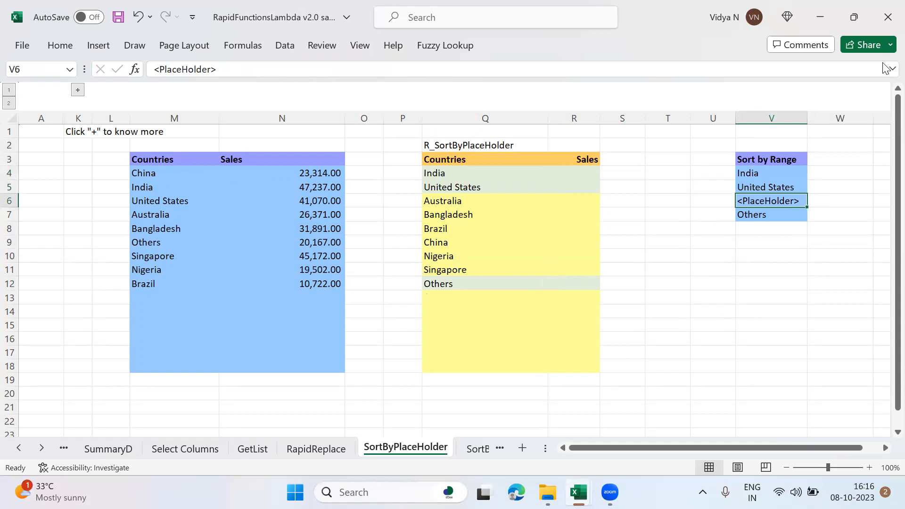
key(Down)
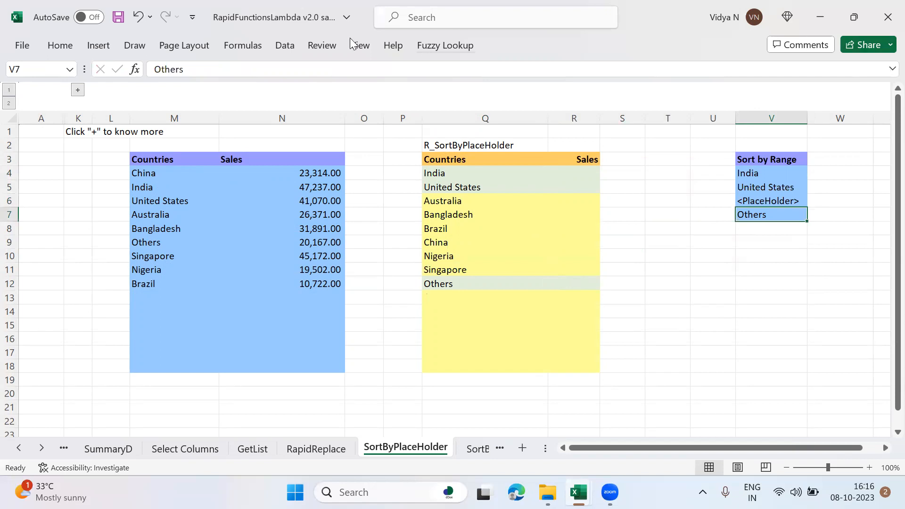
Step: Extend the range to sort in the Q4 formula to M4:N12 so that it includes the Sales column
click(449, 174)
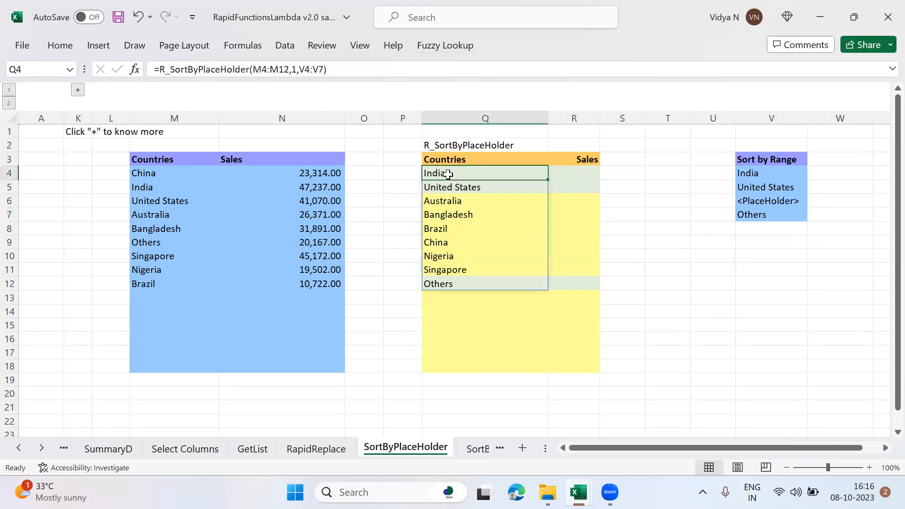
click(276, 70)
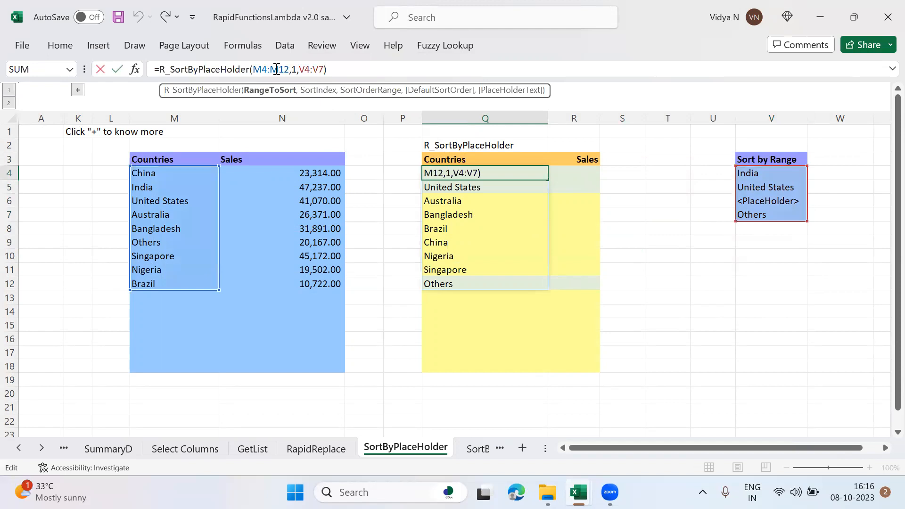
drag(219, 291, 305, 293)
key(Return)
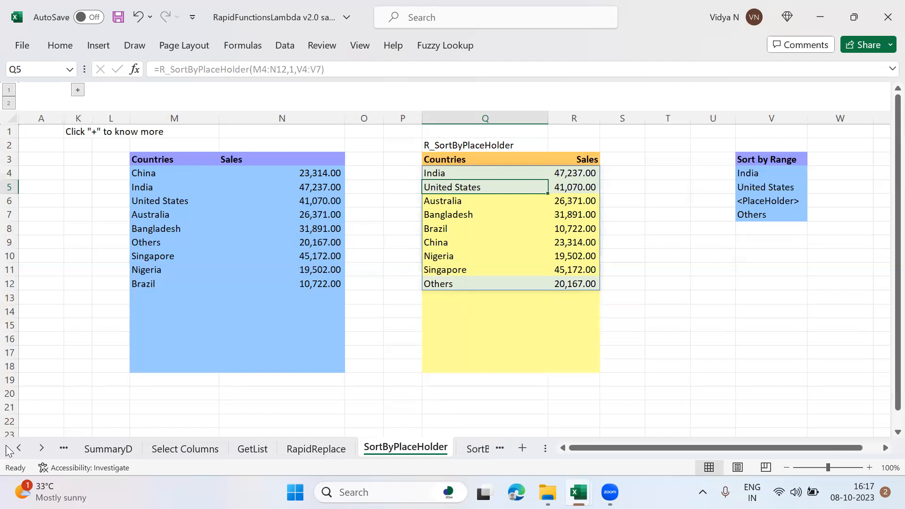
Step: Open the SortByPlaceHolder (2) sheet
click(45, 448)
click(45, 448)
click(44, 449)
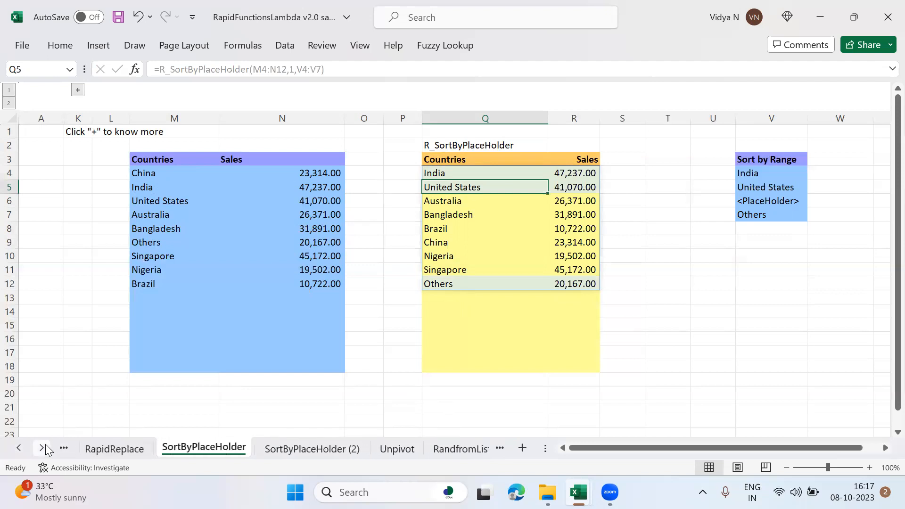
click(333, 456)
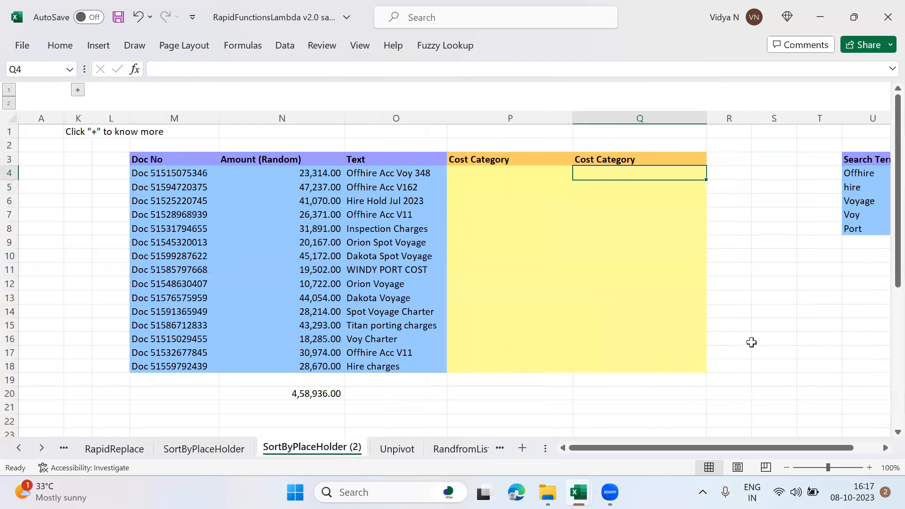
Step: Start an R_Classify formula in P4 with the Text range O4:O18 as the text to classify
key(Left)
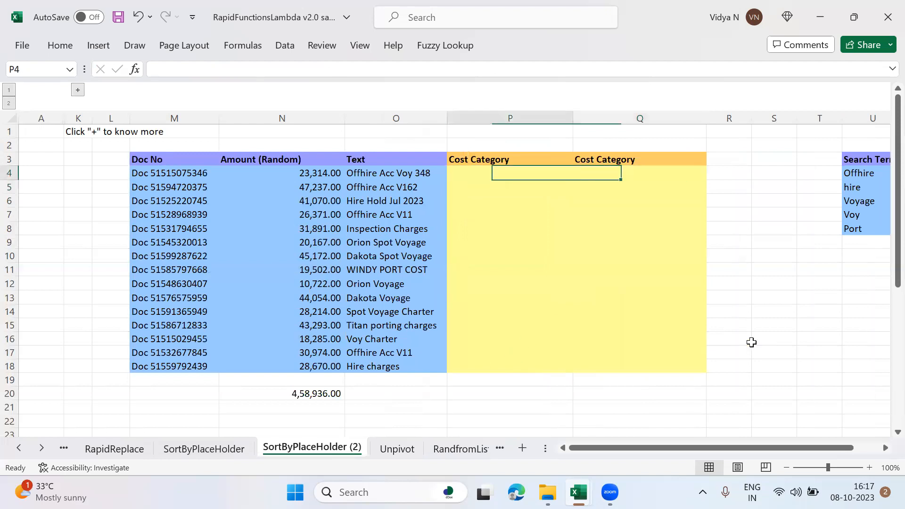
text(=R)
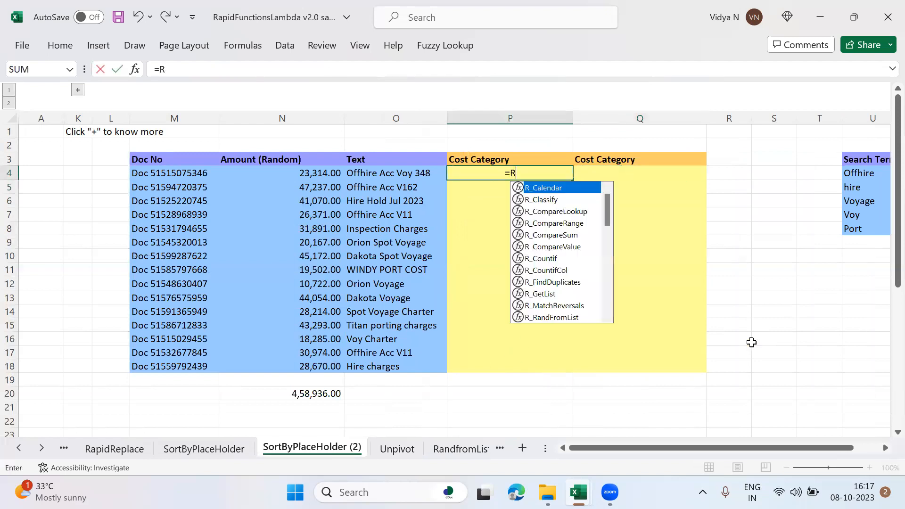
text(Ca)
key(BackSpace)
key(BackSpace)
text(-C)
key(BackSpace)
key(BackSpace)
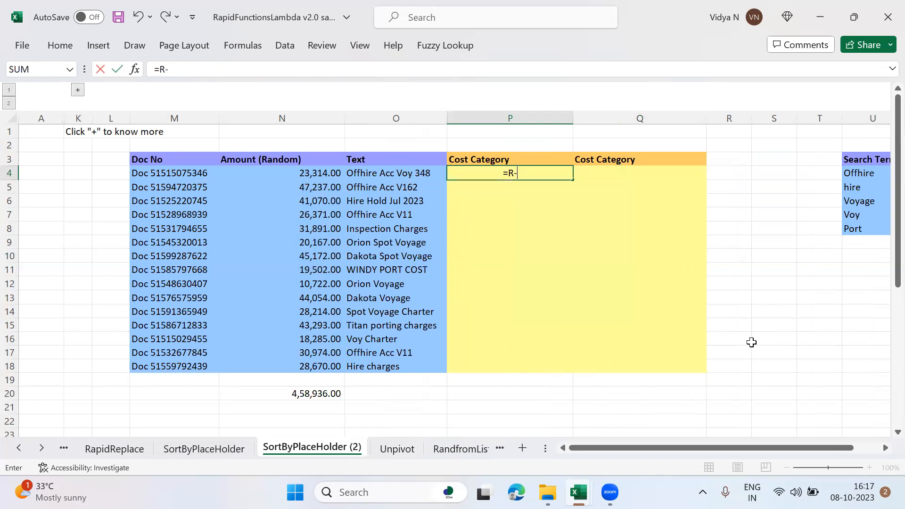
text(_C)
key(Down)
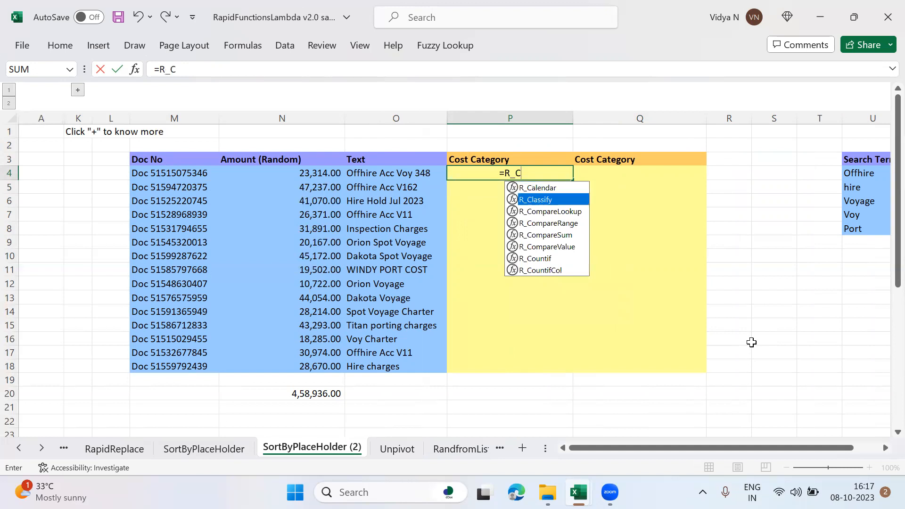
key(Tab)
key(Left)
key(Left)
key(Right)
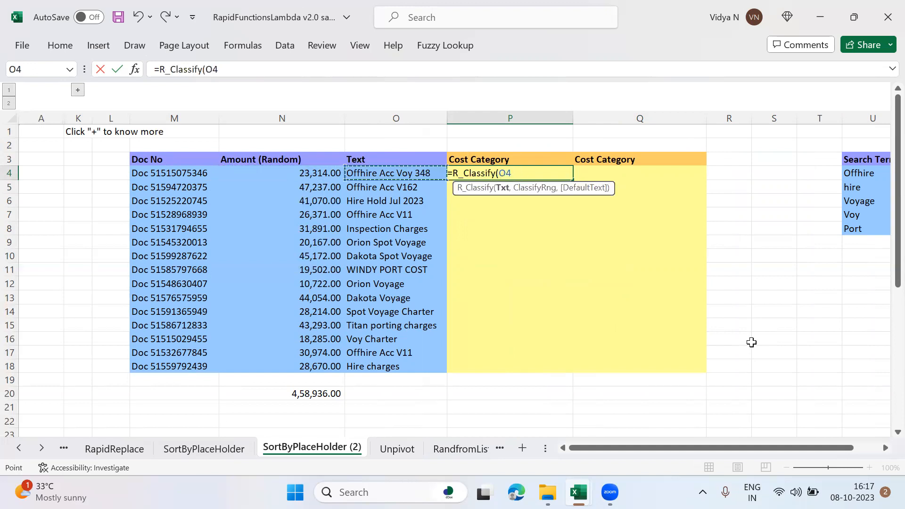
key(ctrl+shift+Down)
text(,)
Step: Complete the R_Classify formula in P4 with classification range U4:V8 and default text "Others"
key(Right)
key(Right)
key(Right)
key(Right)
key(Right)
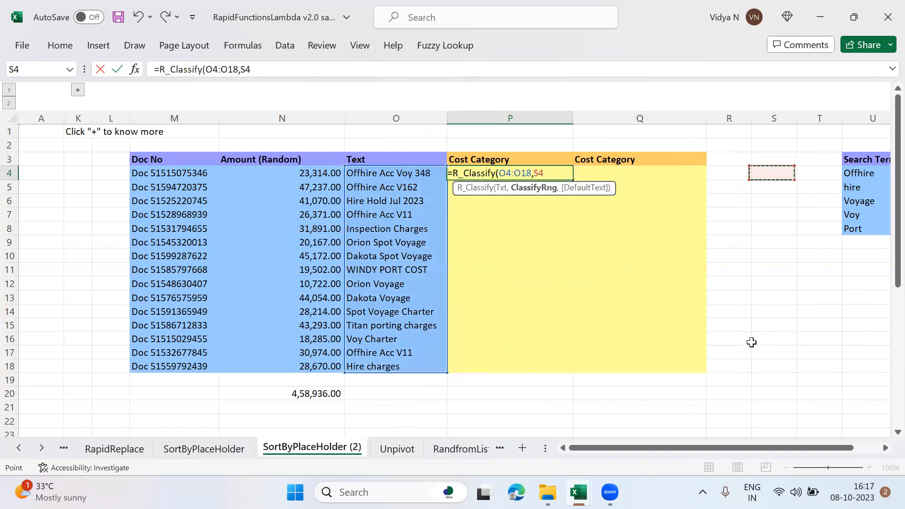
key(shift+Right)
key(shift+Down)
key(shift+Down)
key(shift+Down)
key(shift+Down)
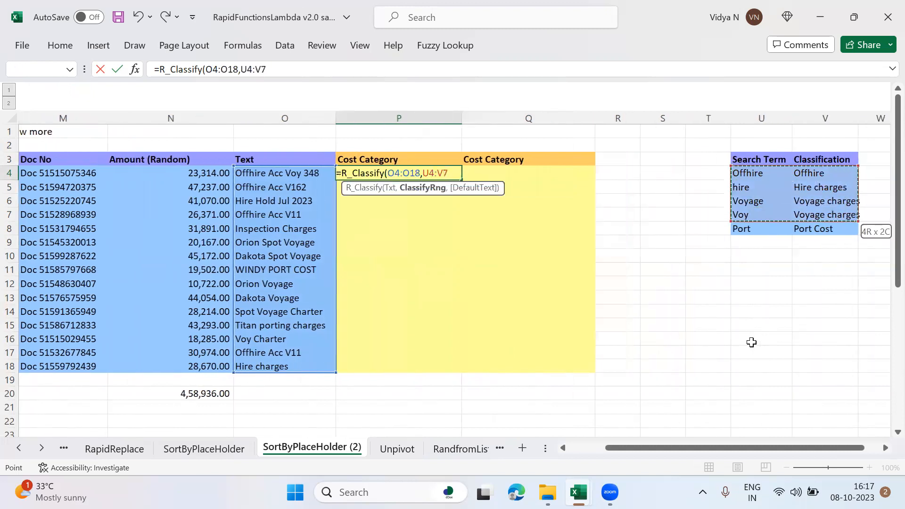
text(,"Others)
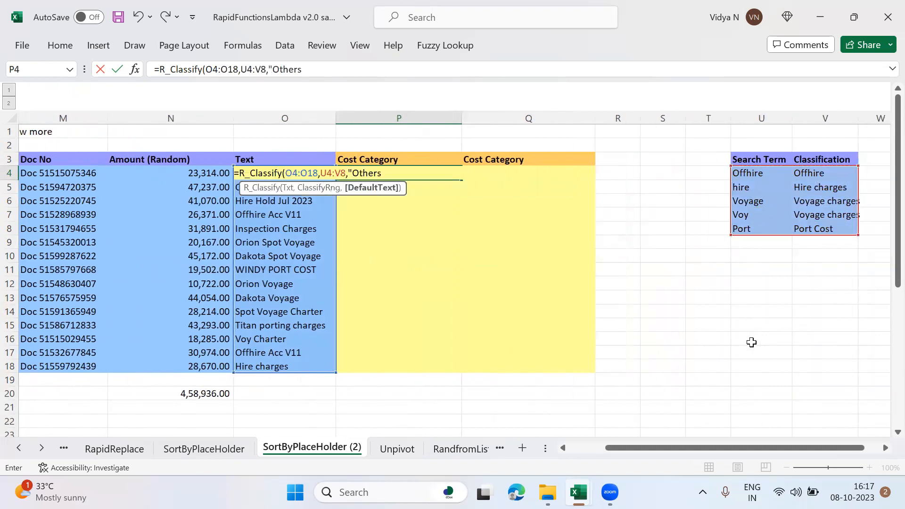
text(")
key(Return)
key(Down)
key(Down)
key(Down)
key(Down)
key(Down)
key(Down)
key(Down)
key(Down)
key(Down)
key(Down)
key(Down)
key(Down)
key(Down)
key(Down)
key(Down)
key(Down)
key(Down)
key(Down)
key(Down)
key(Down)
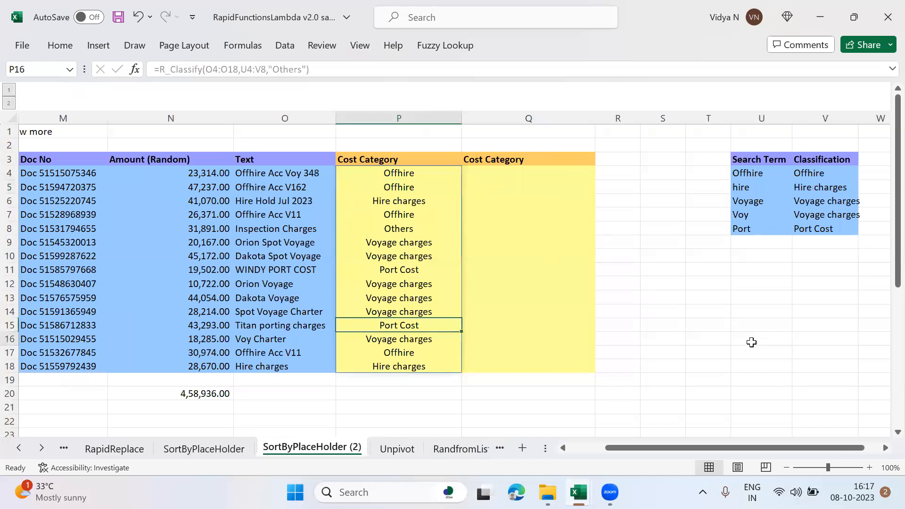
Step: Replace the P26 formula with R_Summary, using the Cost Category spill range P4# as the key range
key(Up)
key(Up)
key(Up)
key(Up)
key(Up)
key(Up)
key(Up)
key(Up)
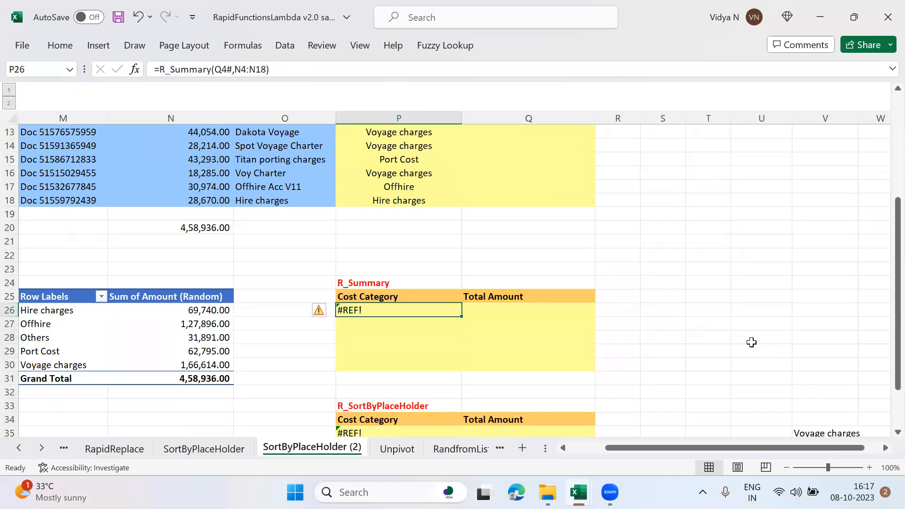
text(=)
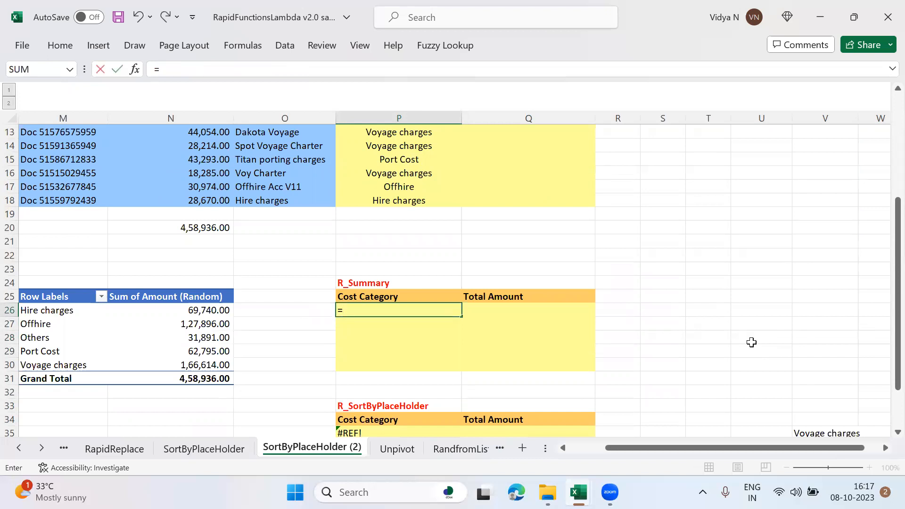
text(R_S)
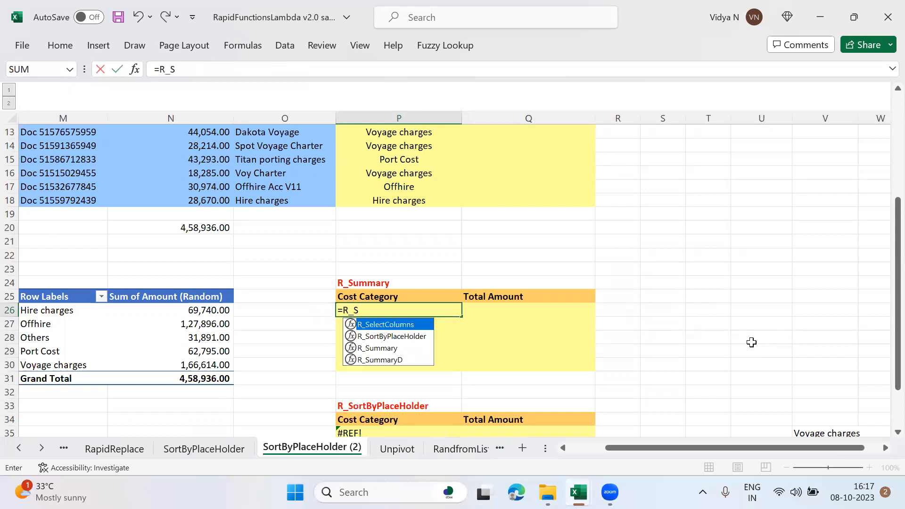
key(Down)
key(Down)
key(Tab)
key(Up)
key(Up)
key(Up)
key(Up)
key(Up)
key(Up)
key(Up)
key(Up)
key(Up)
key(Up)
key(Up)
key(Up)
key(Up)
key(Up)
key(Up)
key(Up)
key(Up)
key(Up)
key(Up)
key(Up)
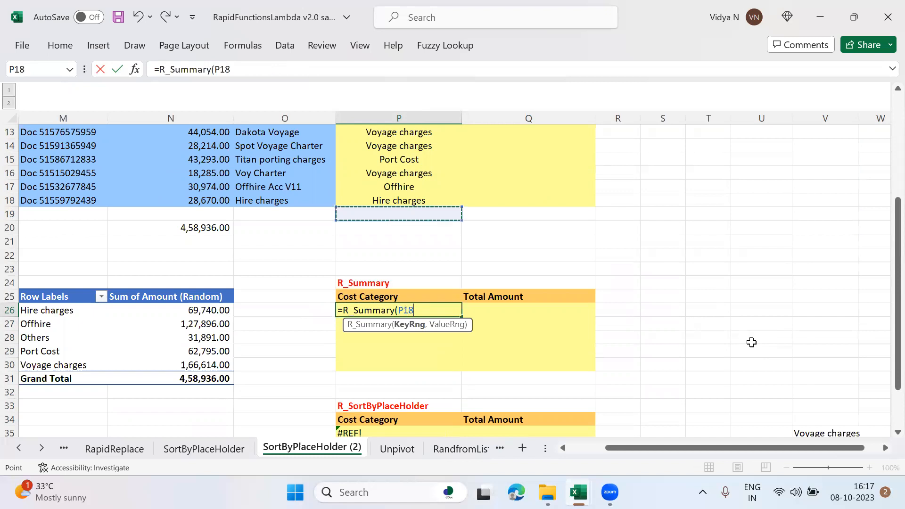
key(Up)
key(Up)
key(Down)
key(shift+Down)
key(shift+Down)
key(shift+Down)
key(shift+Down)
key(shift+Down)
key(shift+Down)
key(shift+Down)
key(shift+Down)
key(shift+Down)
key(shift+Down)
key(shift+Down)
key(shift+Down)
key(shift+Down)
key(shift+Down)
text(,)
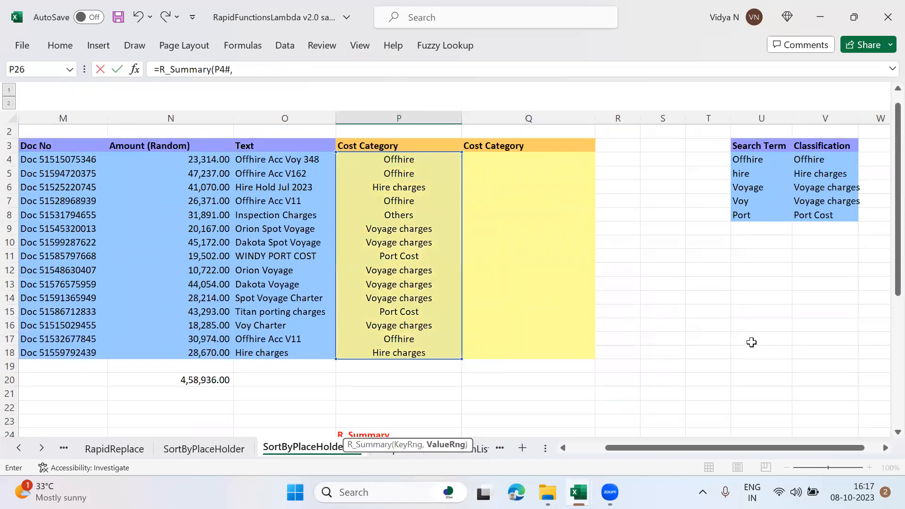
Step: Complete the R_Summary formula with O4:O18 as the value range
click(301, 156)
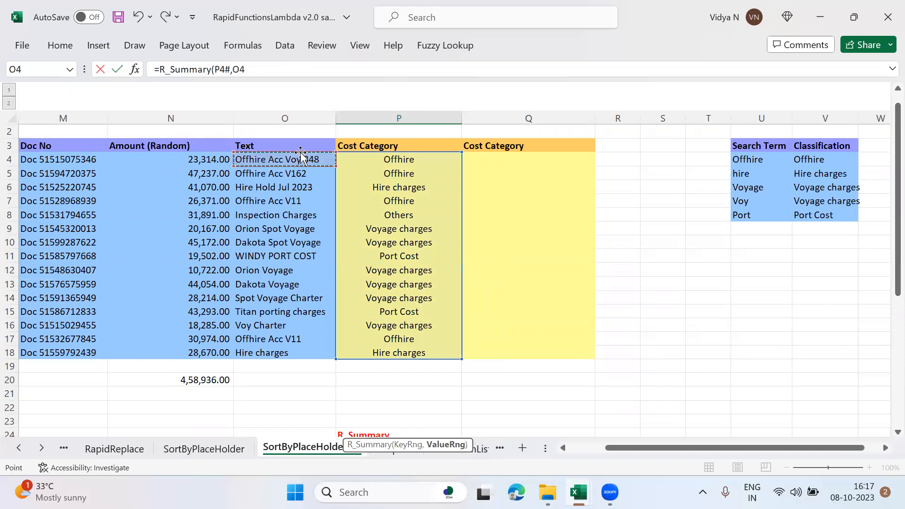
key(shift+Down)
key(shift+Down)
key(shift+Down)
key(shift+Down)
key(shift+Down)
key(shift+Down)
key(shift+Down)
key(shift+Down)
key(shift+Down)
key(shift+Down)
key(shift+Down)
key(shift+Down)
key(shift+Down)
key(shift+Down)
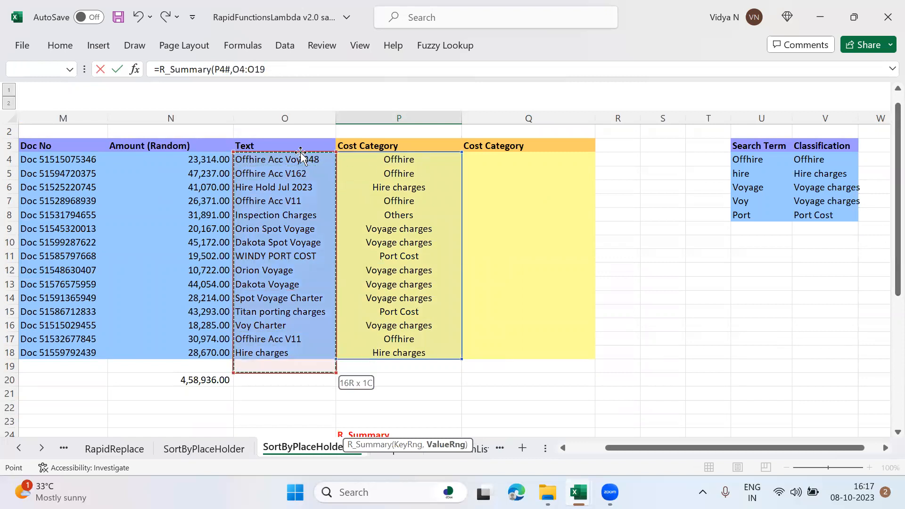
key(Return)
scroll(300, 153, down, 3)
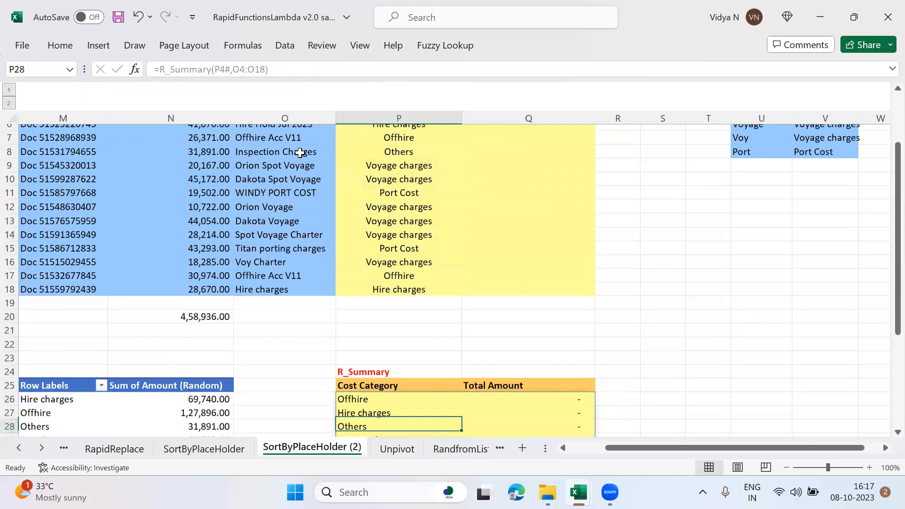
Step: Change the value range of the R_Summary formula in P26 to the amounts in N4:N18
key(Down)
key(Down)
key(Up)
key(Up)
key(Up)
key(Up)
key(Up)
key(Up)
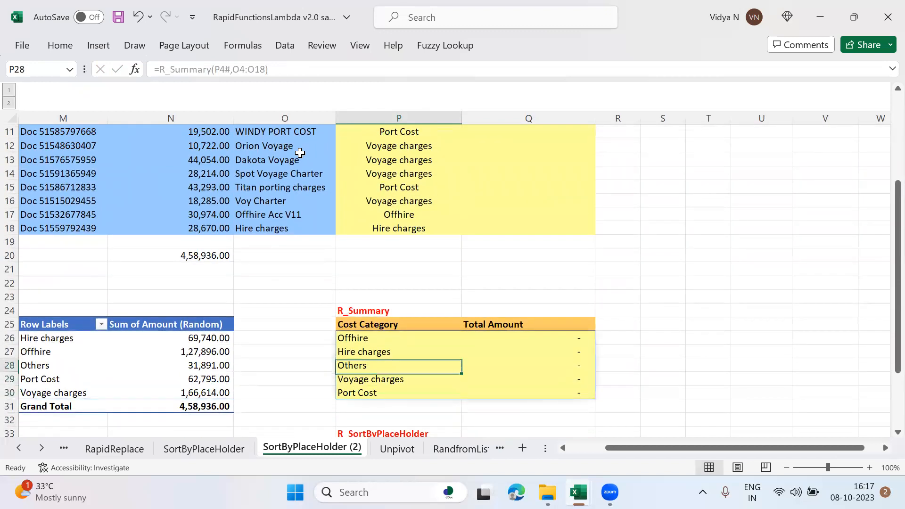
key(F2)
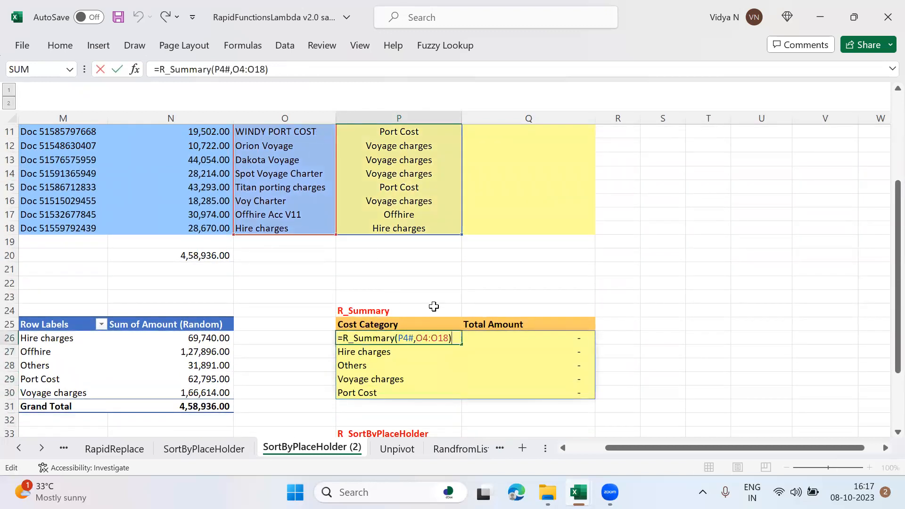
click(422, 338)
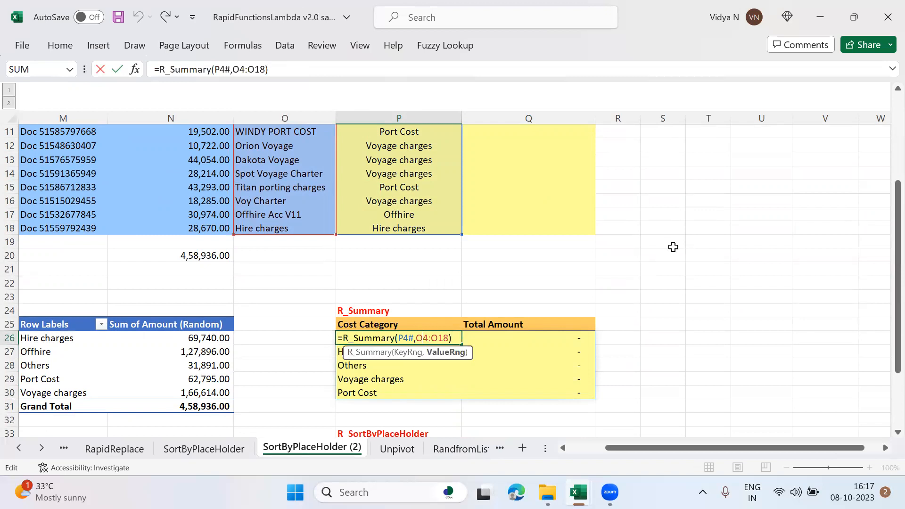
key(BackSpace)
text(N)
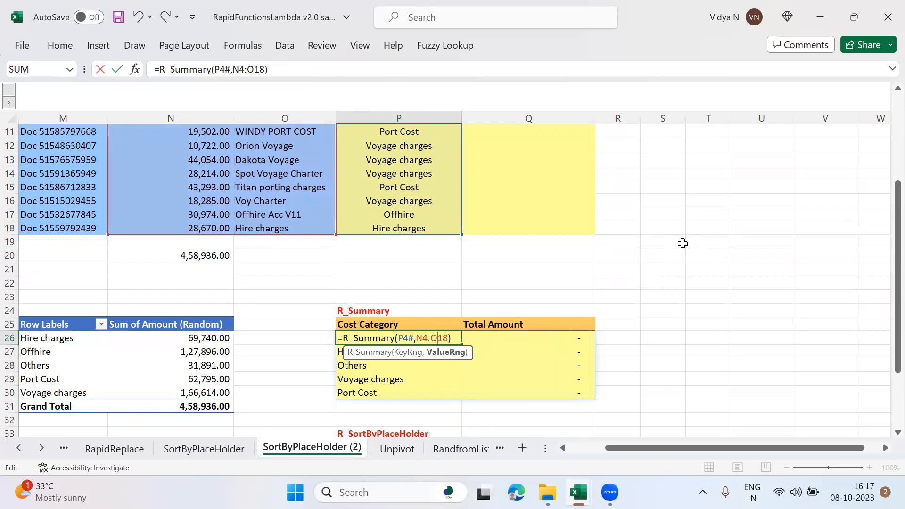
key(BackSpace)
text(N)
key(Return)
Step: Review the R_Summary totals, the R_SortByPlaceHolder table below them and the sort order list in V35:V38
key(Down)
key(Down)
key(Down)
key(Down)
key(Down)
key(Down)
key(Down)
key(Down)
key(Down)
key(Down)
key(Down)
key(Down)
key(Up)
key(Up)
key(Up)
key(Up)
key(Up)
key(Up)
key(Up)
key(Up)
key(Up)
key(Up)
key(Up)
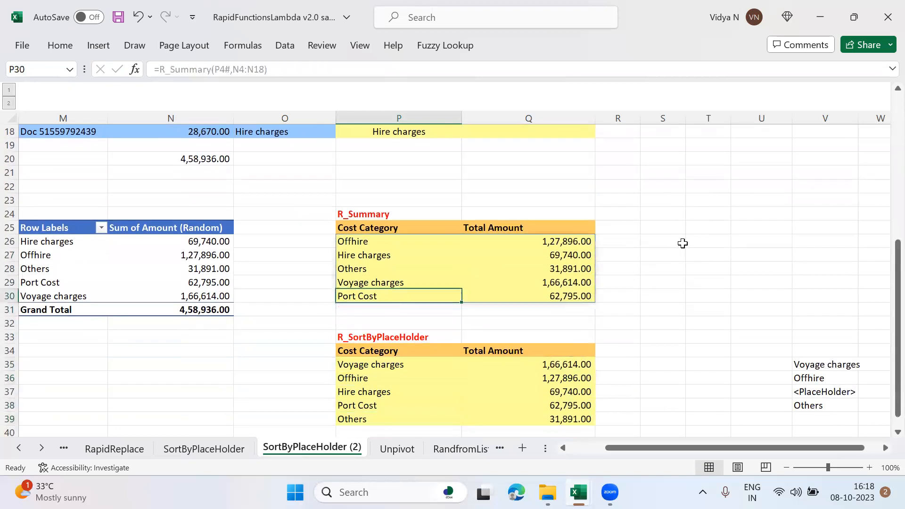
key(Down)
key(Down)
key(Down)
key(Down)
key(Down)
key(Down)
key(Down)
key(Right)
key(Right)
key(Right)
key(Right)
key(Right)
key(Right)
key(Down)
key(Down)
key(Down)
key(Left)
key(Left)
key(Left)
key(Left)
key(Left)
key(Left)
key(Up)
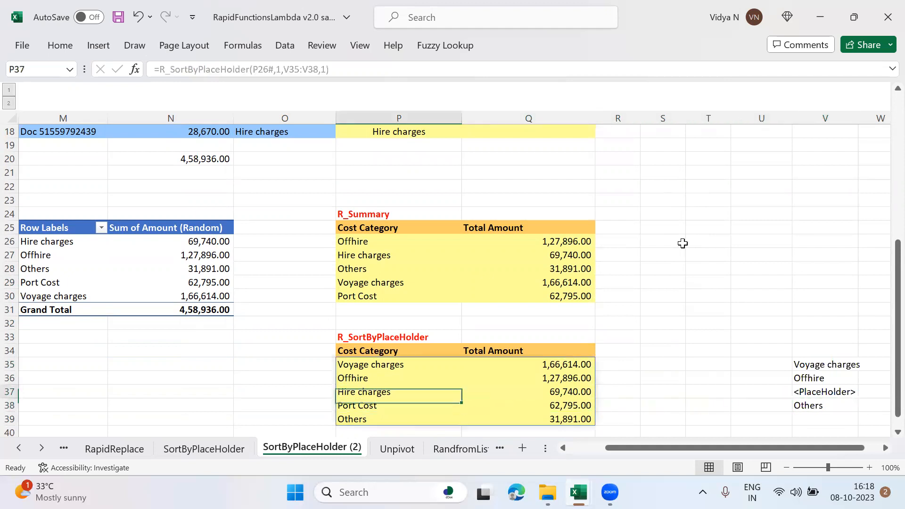
Step: Start a new R_SortByPlaceHolder formula in P35
key(Up)
key(Up)
text(=R)
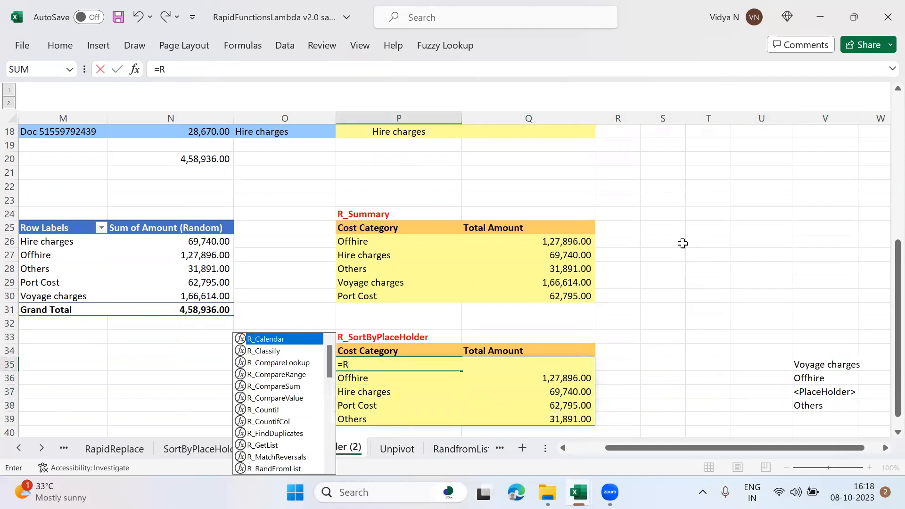
text(_So)
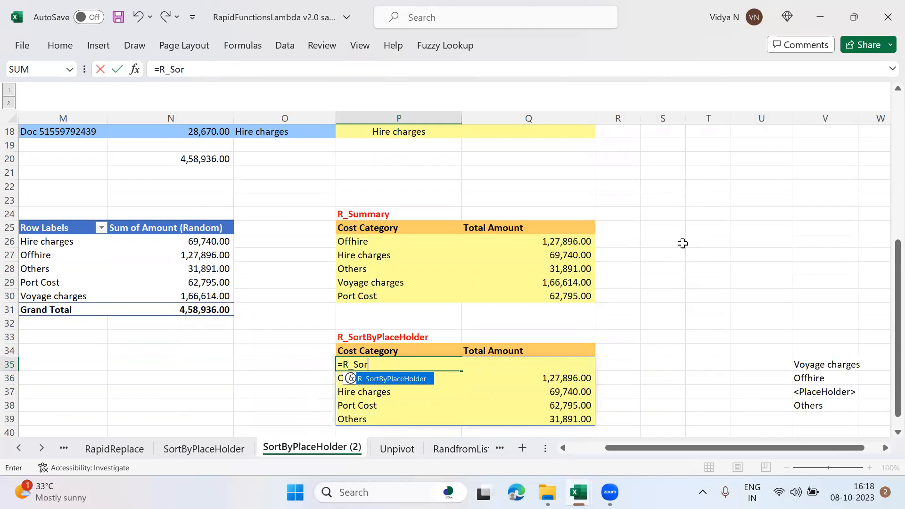
text(r)
key(Tab)
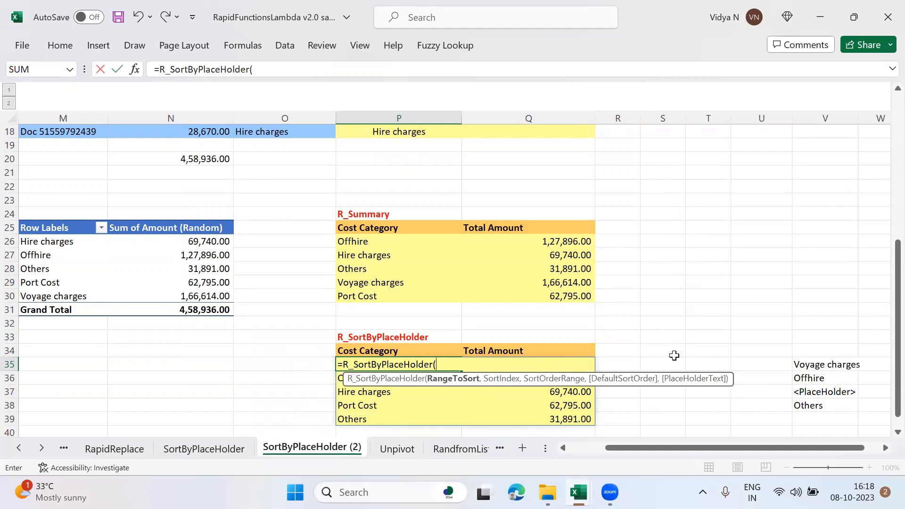
Step: Nest R_Summary as the range to sort in the P35 formula, with P4# as its key range
text(R_Su)
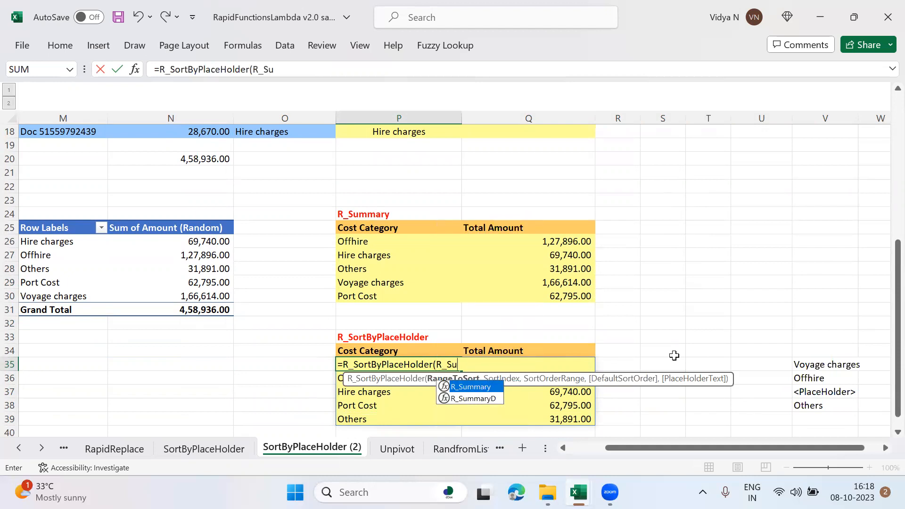
key(Tab)
key(Up)
key(Up)
key(Up)
key(Up)
key(Up)
key(Up)
key(Up)
key(Up)
key(Up)
key(Up)
key(Up)
key(Up)
key(Up)
key(Up)
key(Up)
key(Up)
key(Up)
key(Up)
key(Up)
key(Up)
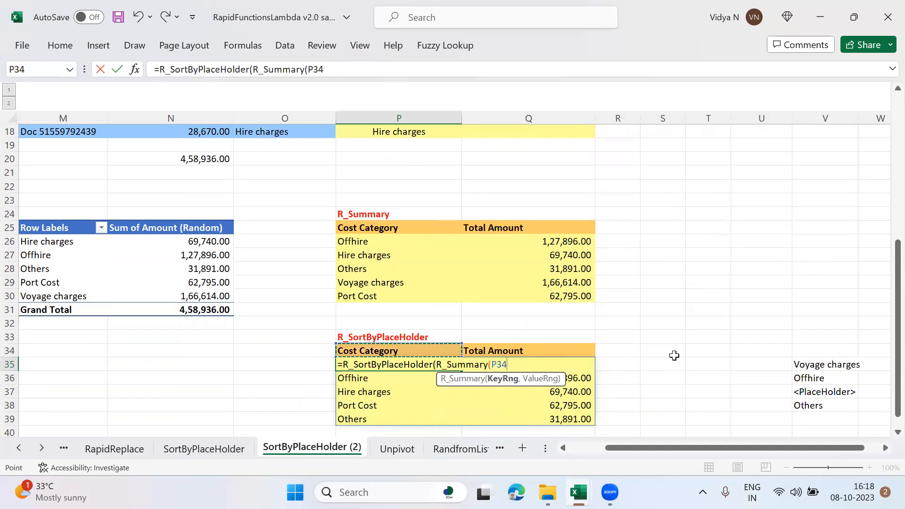
key(Down)
key(Down)
key(Down)
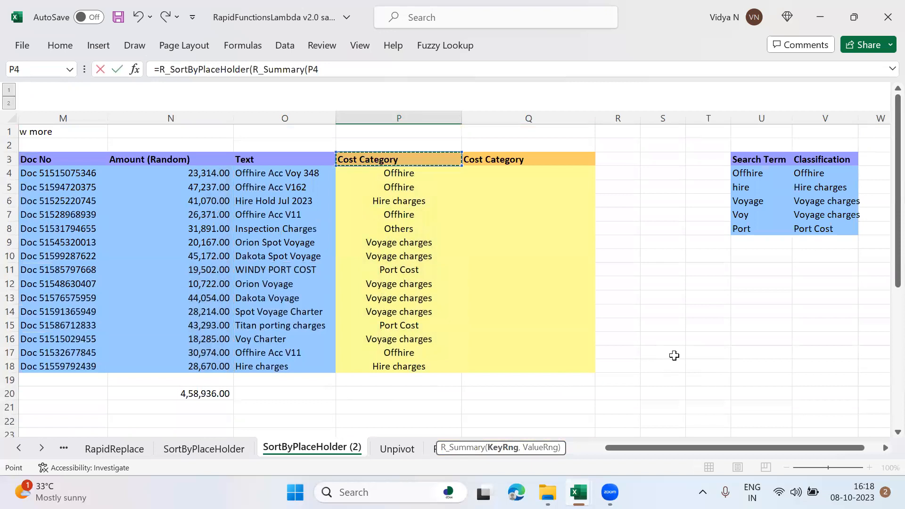
key(shift+Down)
key(shift+Down)
key(shift+Down)
key(shift+Down)
key(shift+Down)
key(shift+Down)
key(shift+Down)
key(shift+Down)
key(shift+Down)
key(shift+Down)
key(shift+Down)
key(shift+Down)
key(shift+Down)
key(shift+Down)
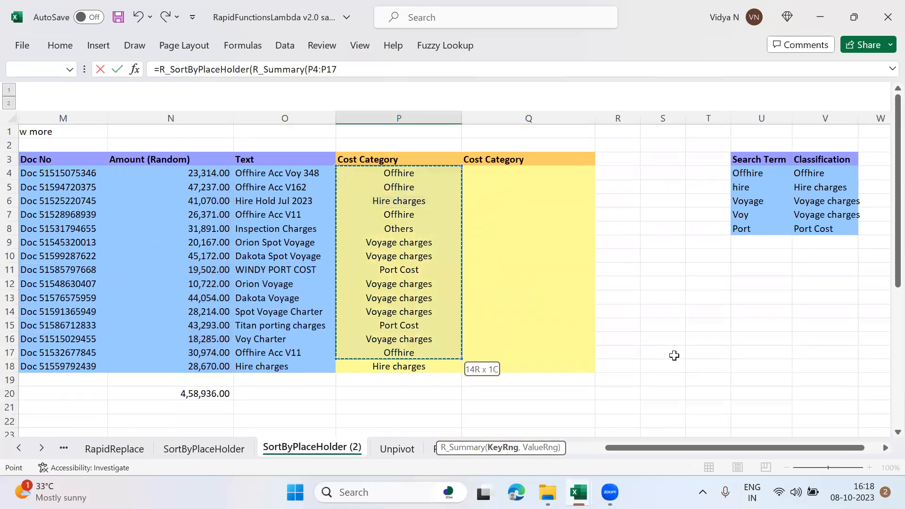
text(,)
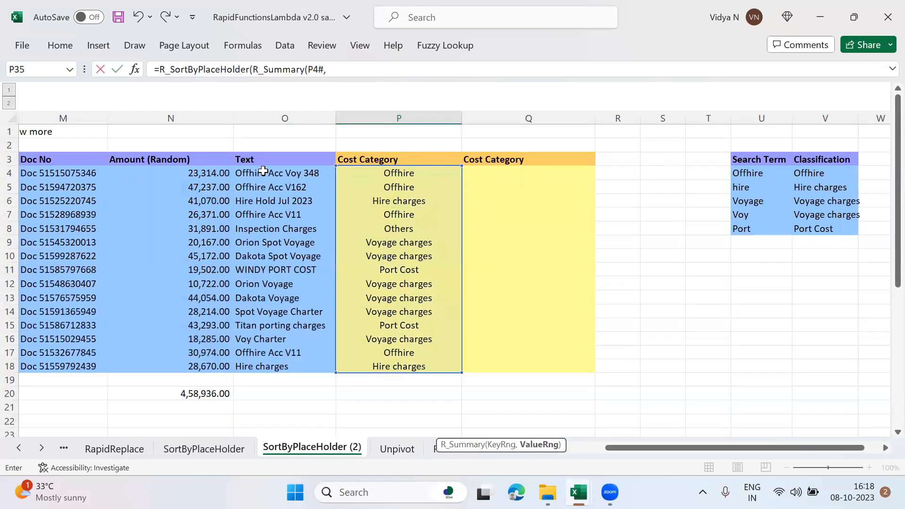
Step: Set the amounts in N4:N18 as the value range of the nested R_Summary and close that function
click(200, 173)
key(shift+Down)
key(shift+Down)
key(shift+Down)
key(shift+Down)
key(shift+Down)
key(shift+Down)
key(shift+Down)
key(shift+Down)
key(shift+Down)
key(shift+Down)
key(shift+Down)
key(shift+Down)
key(shift+Down)
key(shift+Down)
key(shift+Down)
key(shift+Down)
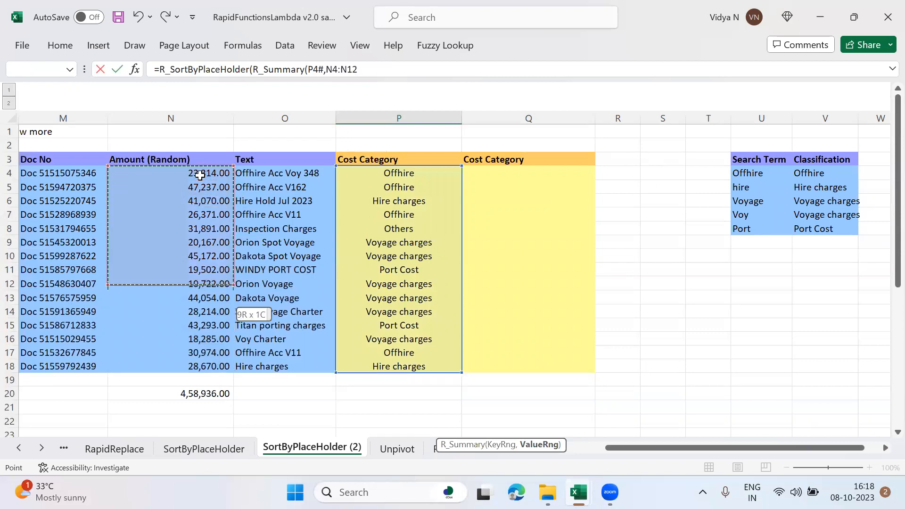
key(shift+Up)
key(shift+Up)
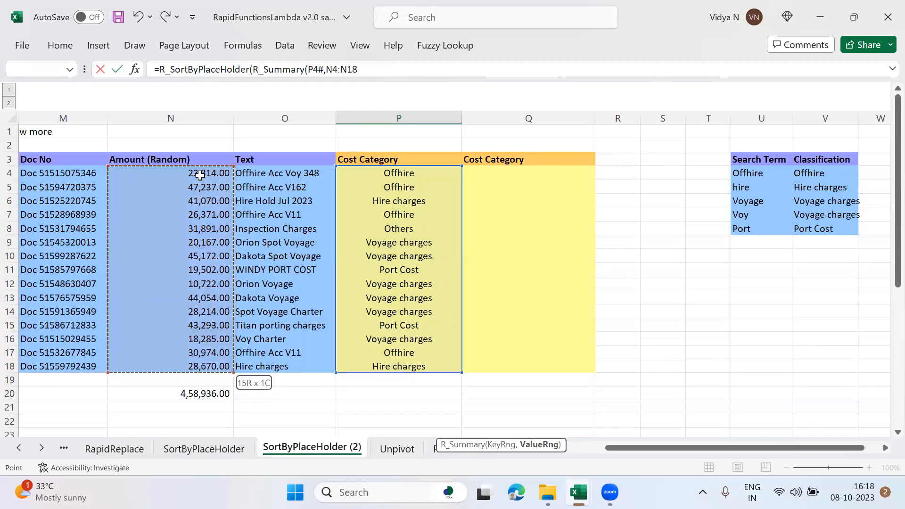
text())
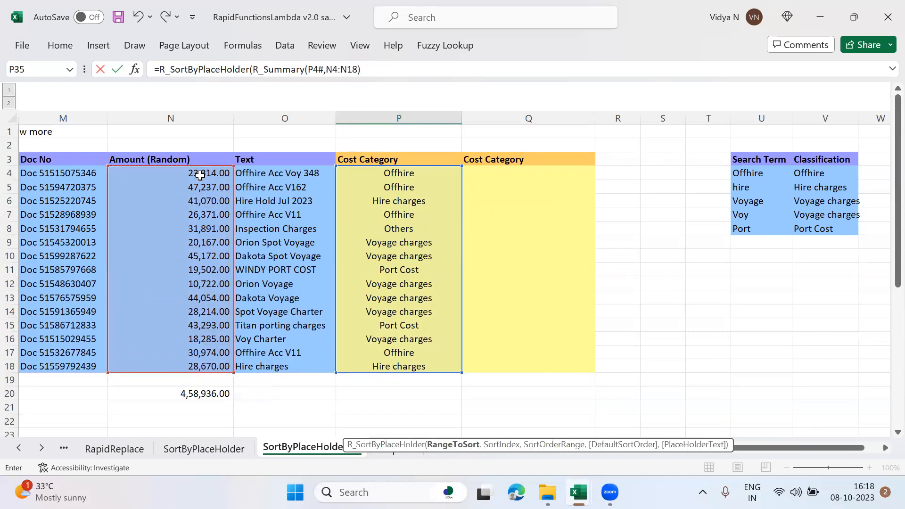
text(,1,)
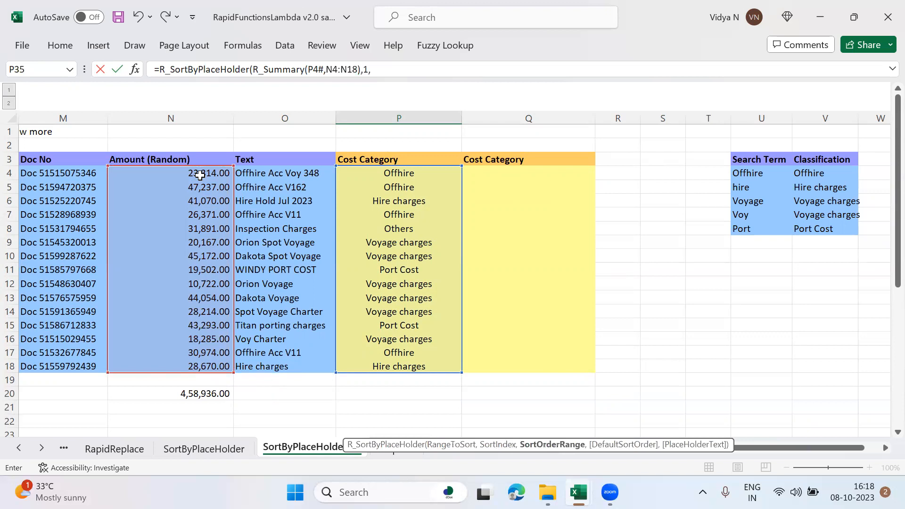
Step: Complete the P35 R_SortByPlaceHolder formula with sort index 1 and V35:V38 as the sort order range
scroll(886, 271, down, 5)
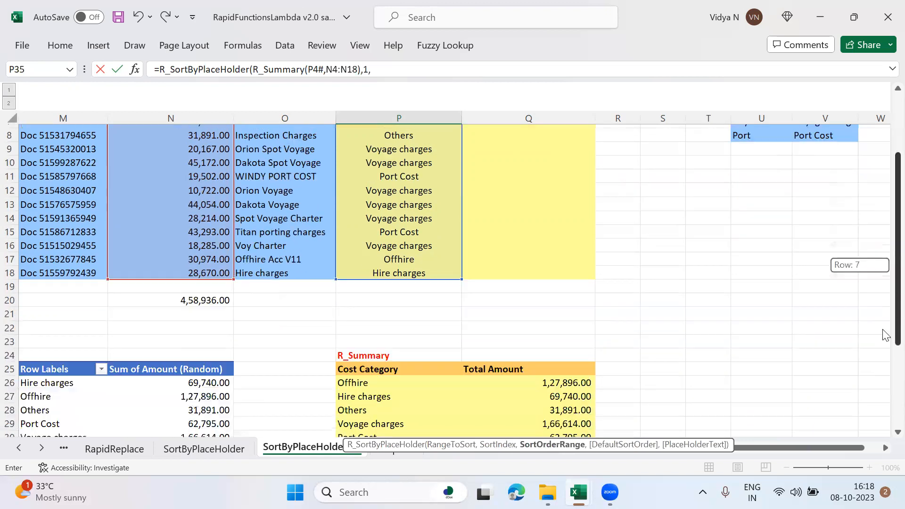
click(830, 376)
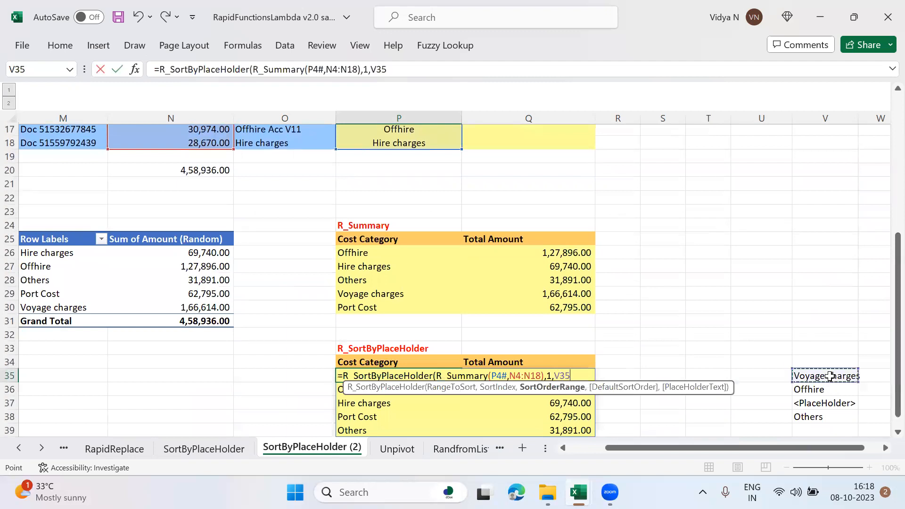
key(shift+Down)
key(shift+Down)
key(shift+Down)
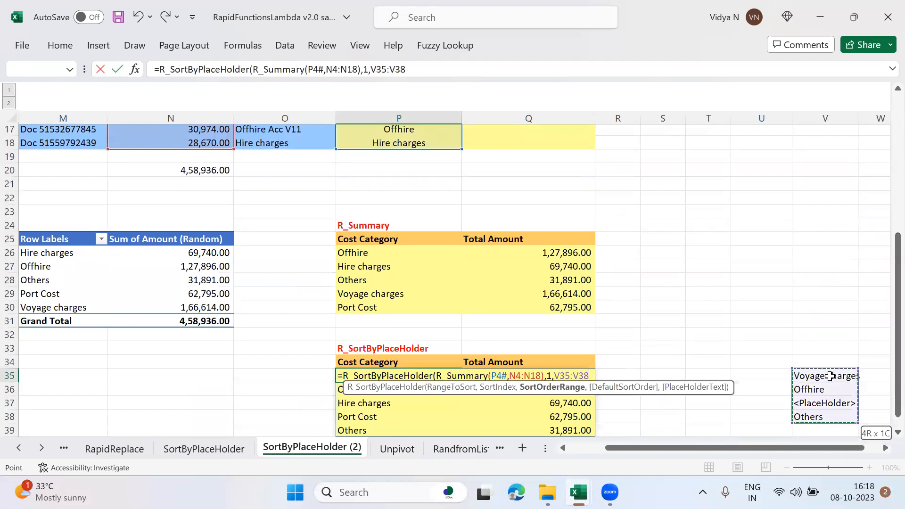
text())
key(Return)
Step: Review the order of the cost categories in P35:P39 against the sort order list in V35:V38
key(Down)
key(Down)
key(Down)
key(Down)
key(Down)
key(Up)
key(Up)
key(Up)
key(Up)
key(Up)
key(Up)
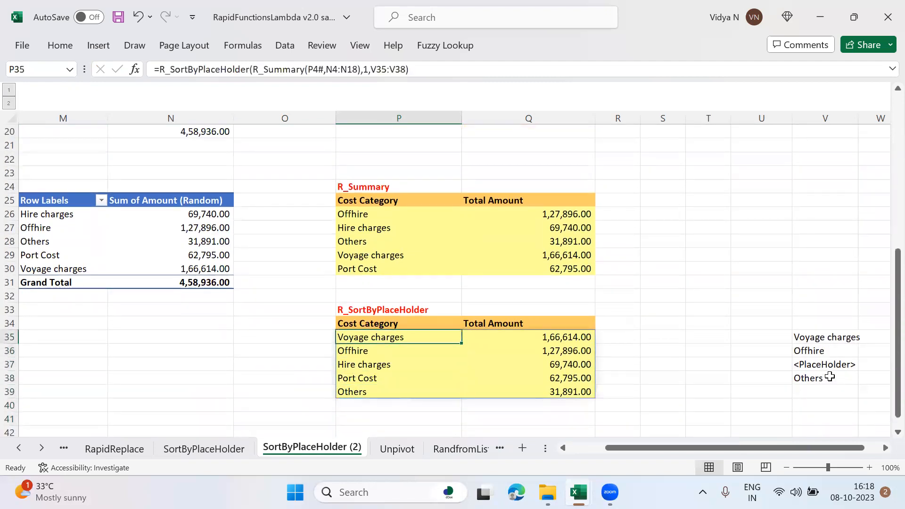
key(Down)
key(Down)
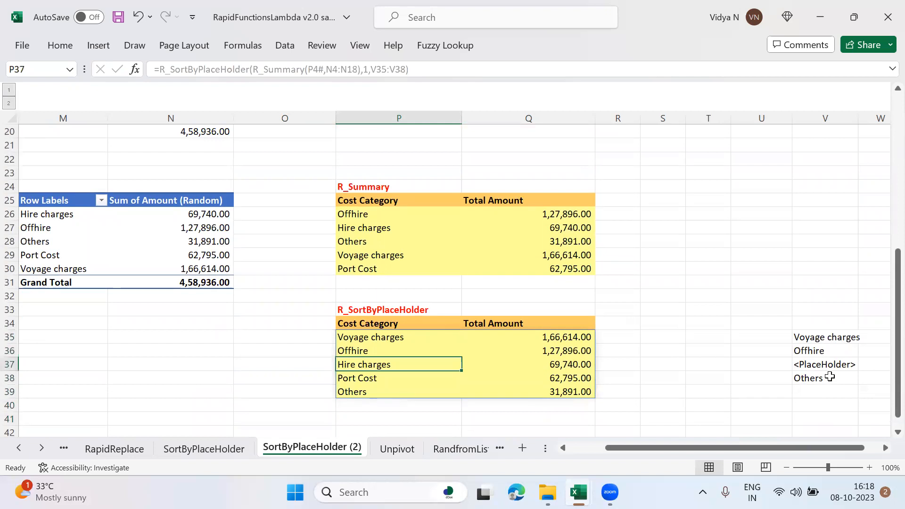
key(shift+Down)
key(Down)
key(Down)
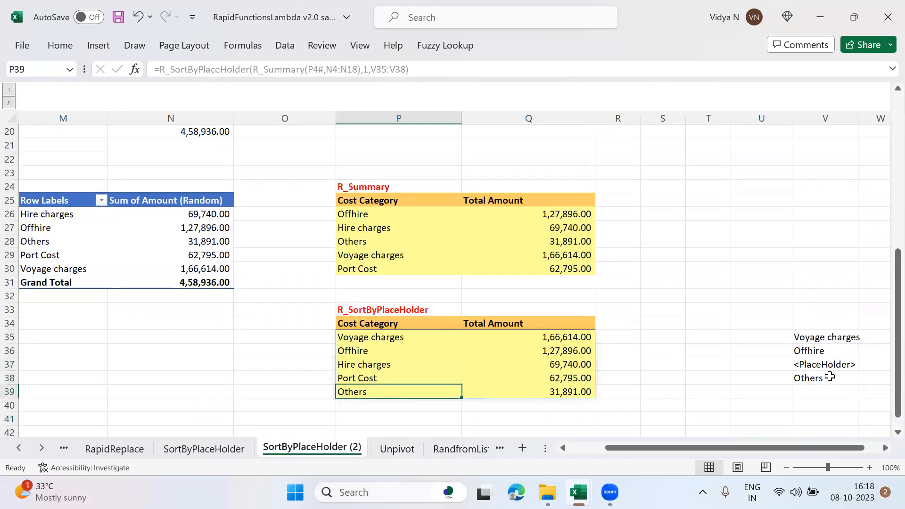
Step: Open the Unpivot sheet and look over the Dec, Mar and Jun columns of the product table
click(392, 450)
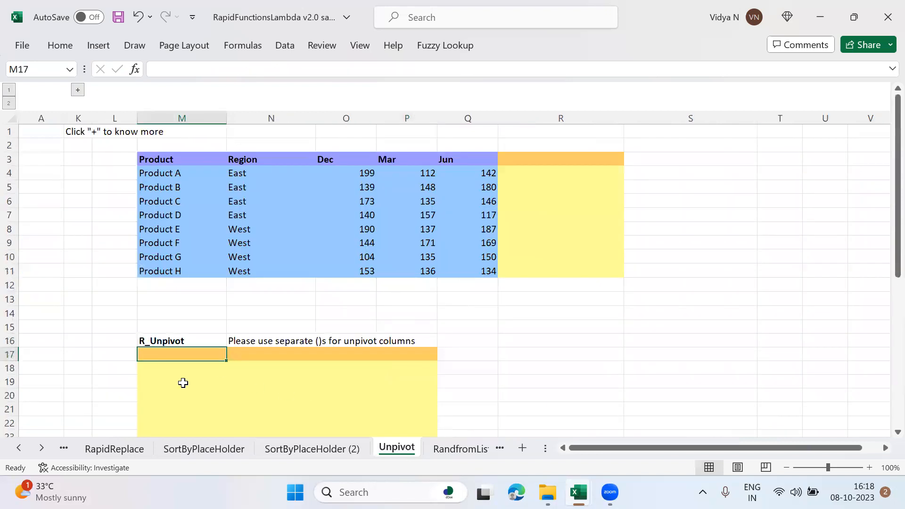
key(Down)
key(Down)
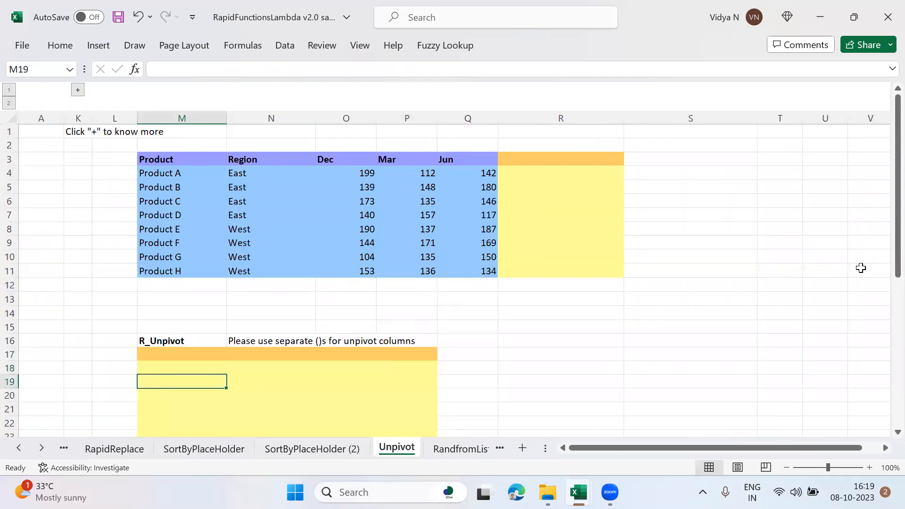
click(338, 165)
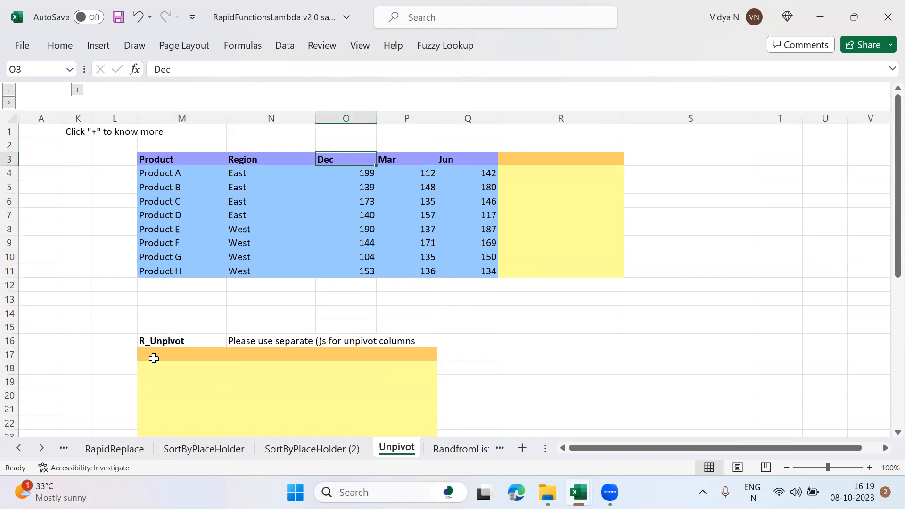
Step: Zoom the sheet out to 90% and start an R_UnPivot formula in M17
click(191, 351)
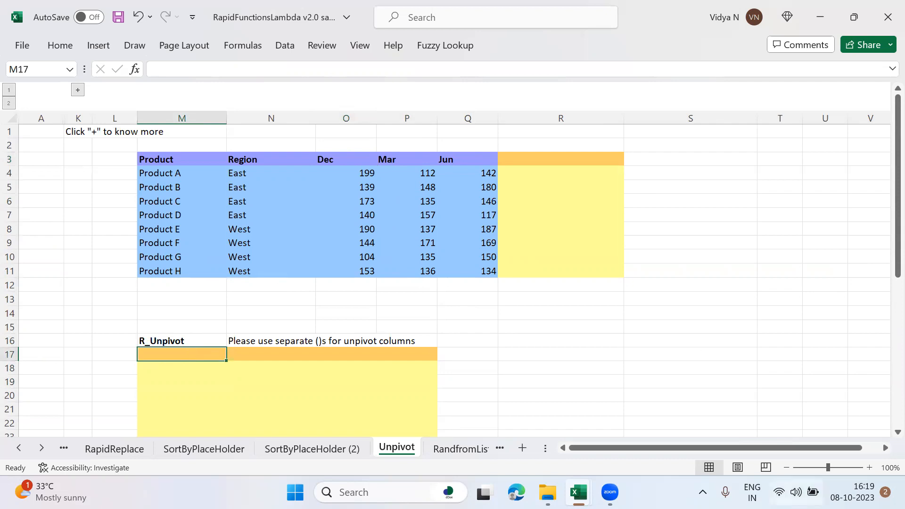
click(787, 468)
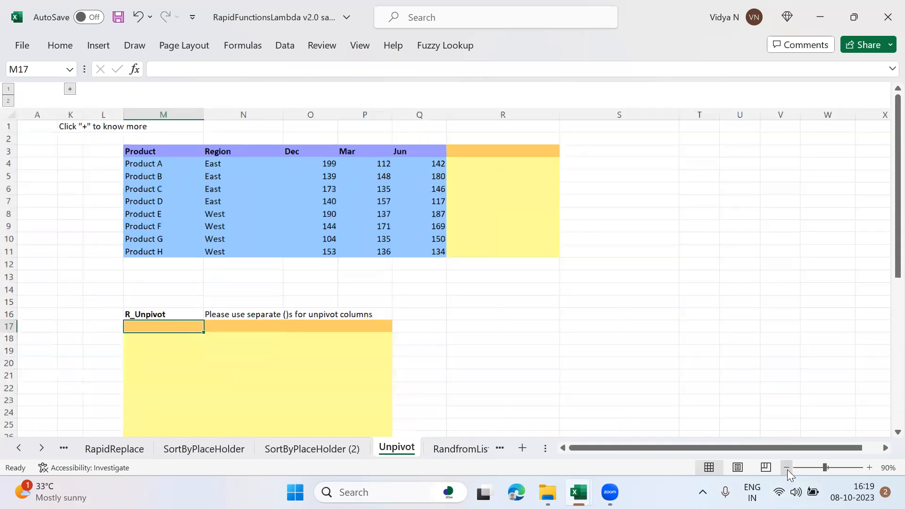
scroll(884, 441, down, 1)
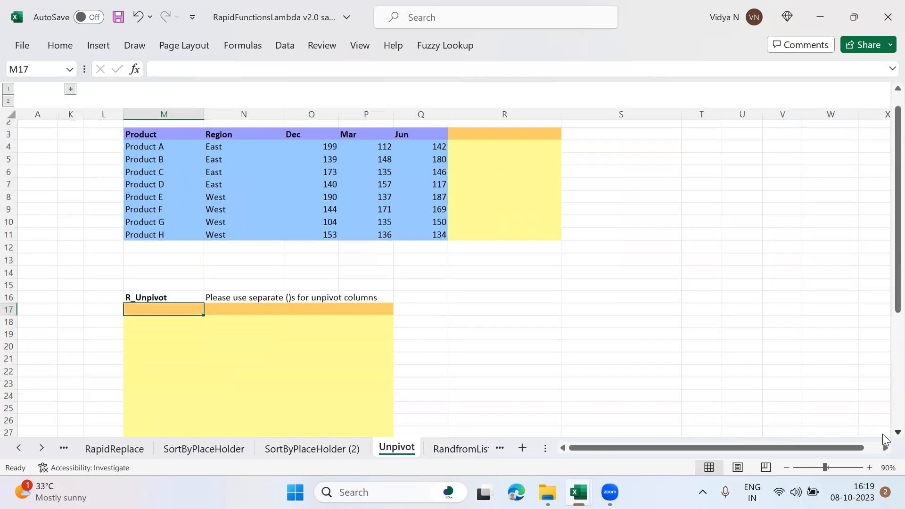
scroll(655, 127, up, 1)
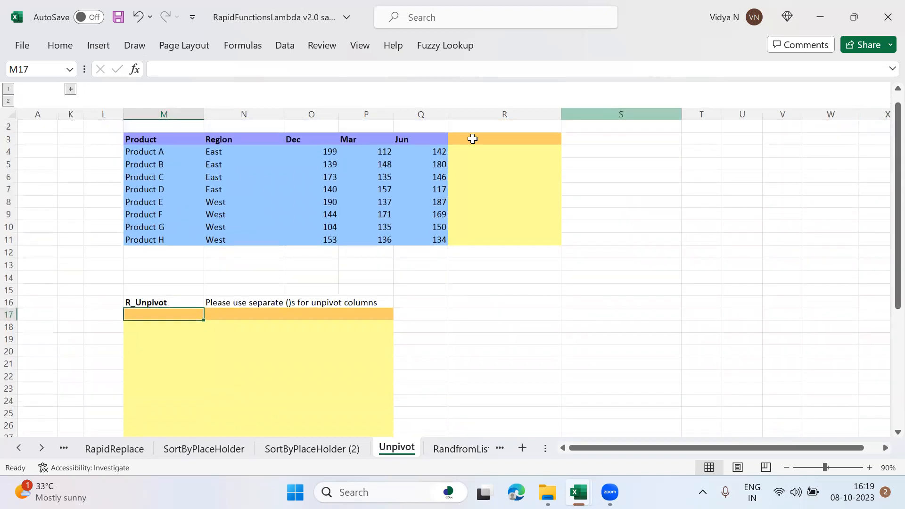
text(=R_)
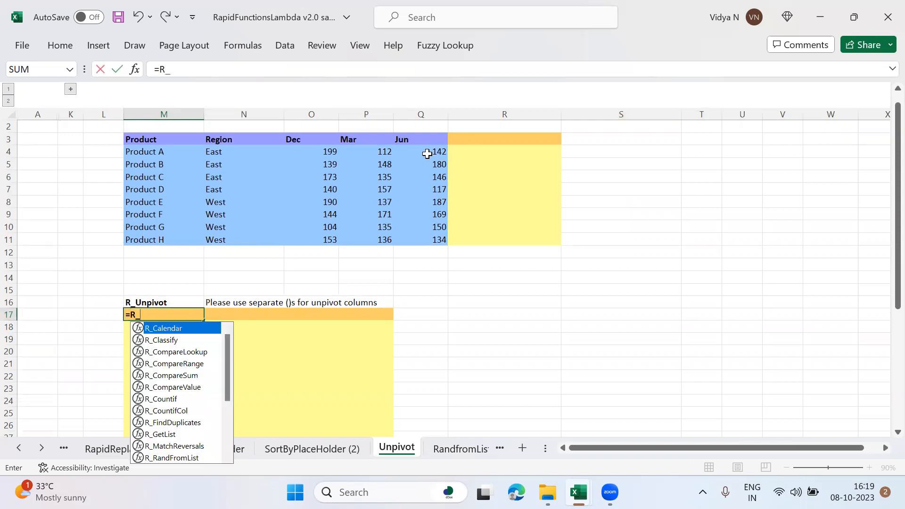
text(Un)
key(Tab)
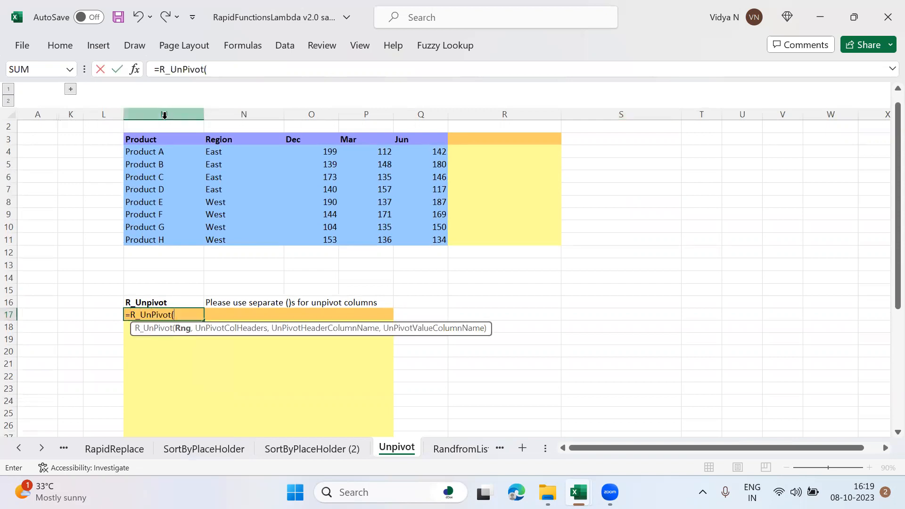
Step: Set the whole product table with its headers, M3:Q11, as the range of the R_UnPivot formula
click(158, 138)
key(shift+Right)
key(shift+Right)
key(shift+Right)
key(shift+Right)
key(shift+Down)
key(shift+Down)
key(shift+Down)
key(shift+Down)
key(shift+Down)
key(shift+Down)
key(shift+Down)
key(shift+Down)
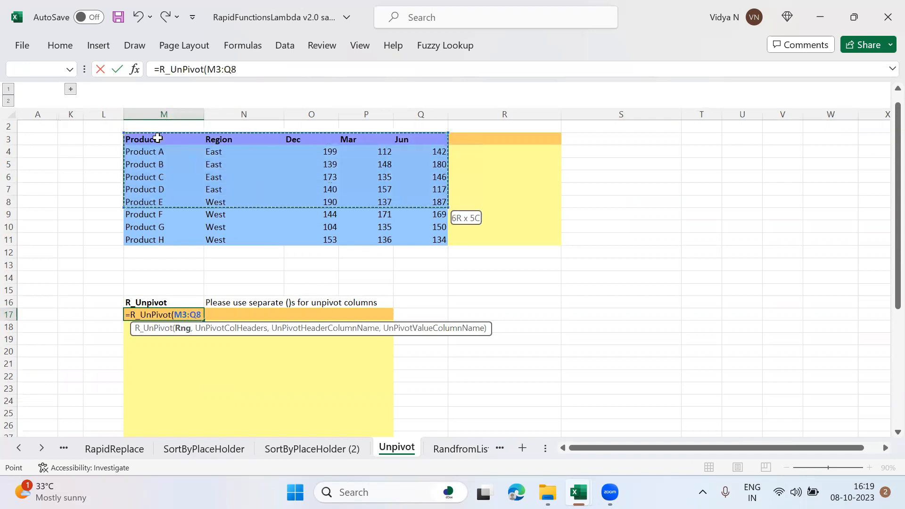
text(,)
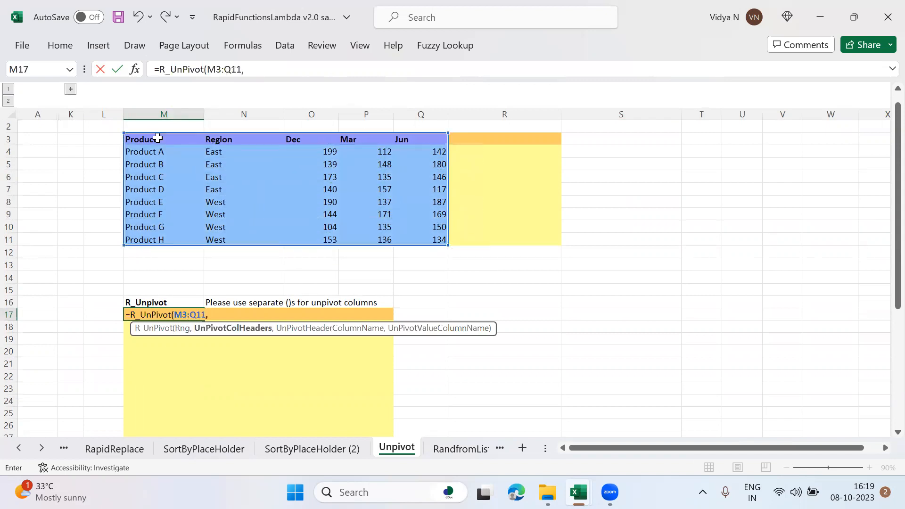
Step: Enter the Dec, Mar and Jun headers as the unpivot columns in separate parentheses, (O3,P3,Q3)
click(302, 140)
key(BackSpace)
key(BackSpace)
text(()
click(303, 140)
text(,)
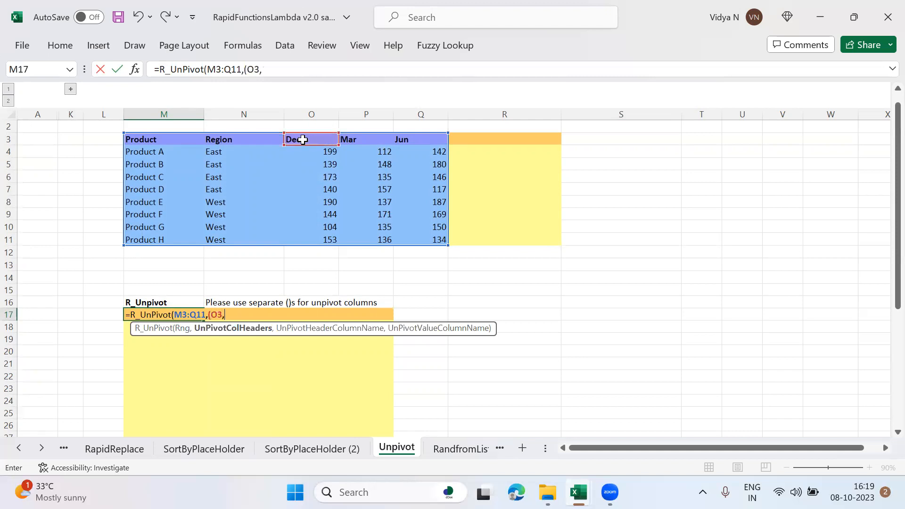
click(354, 140)
text(,)
click(415, 136)
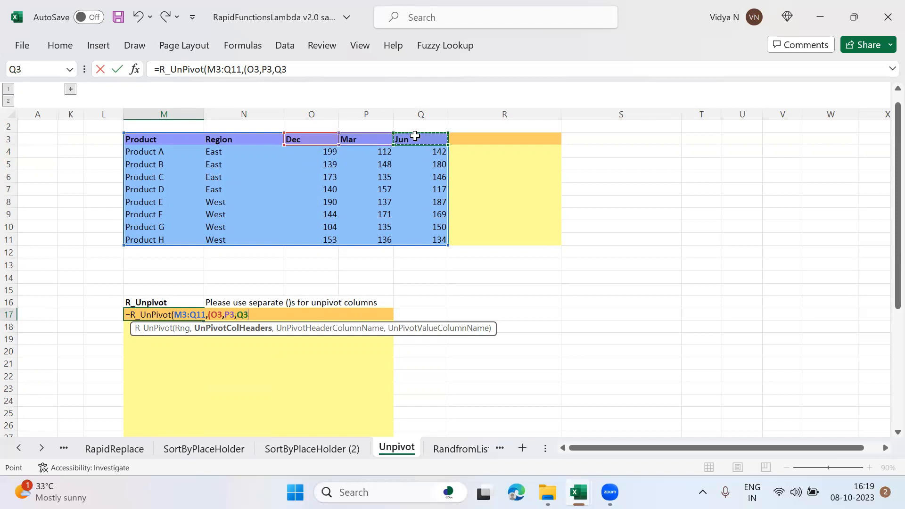
text(),"Month",Sales)
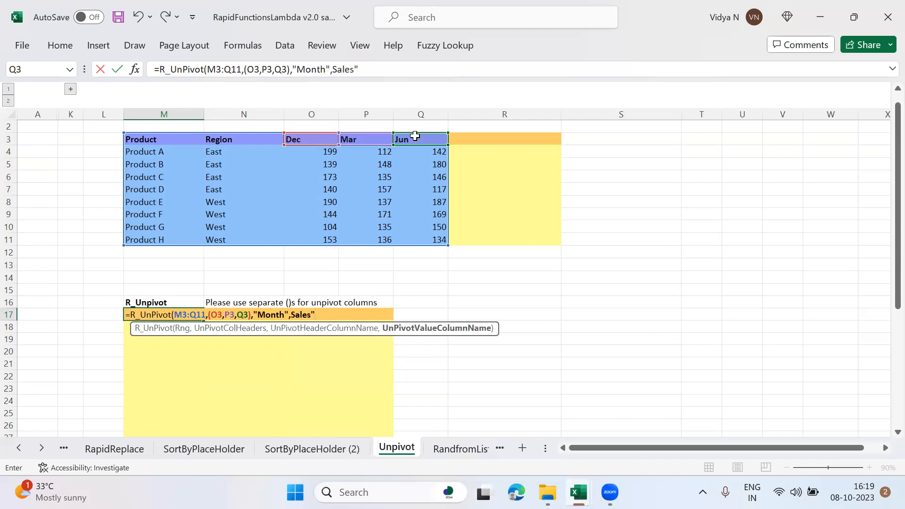
Step: Name the unpivoted header column "Month" and the value column "Sales", and complete the R_UnPivot formula
key(BackSpace)
key(BackSpace)
text("Sales"))
key(Return)
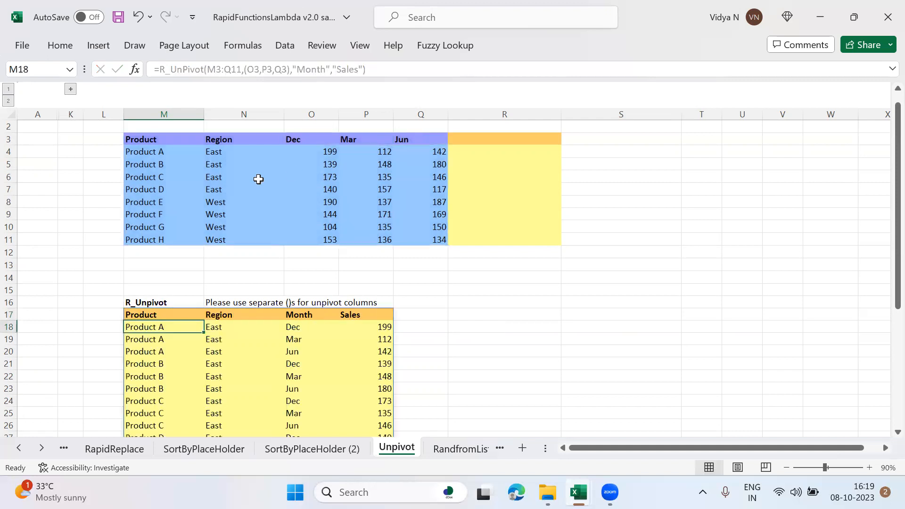
Step: Examine the Month and Sales columns in the first rows of the unpivoted table
click(293, 327)
drag(384, 325, 315, 337)
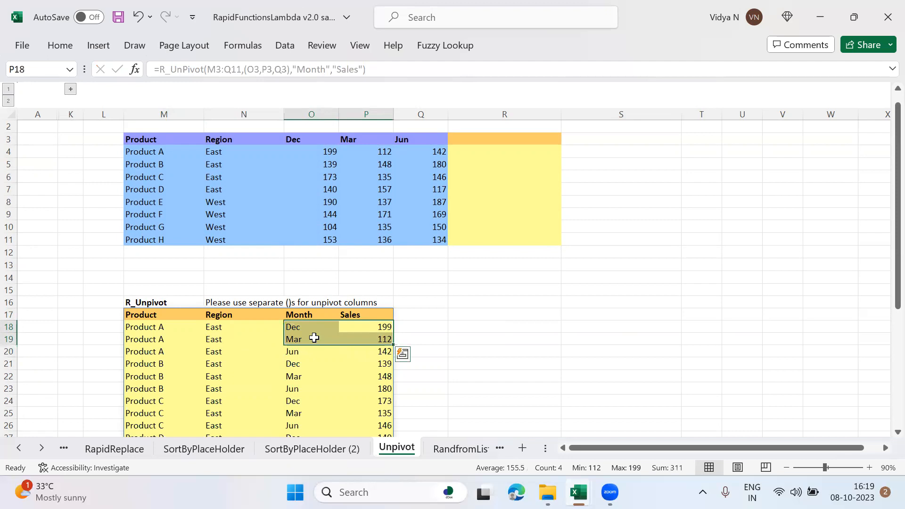
click(314, 363)
key(Up)
key(Up)
key(Up)
key(Up)
key(Left)
key(Down)
key(Left)
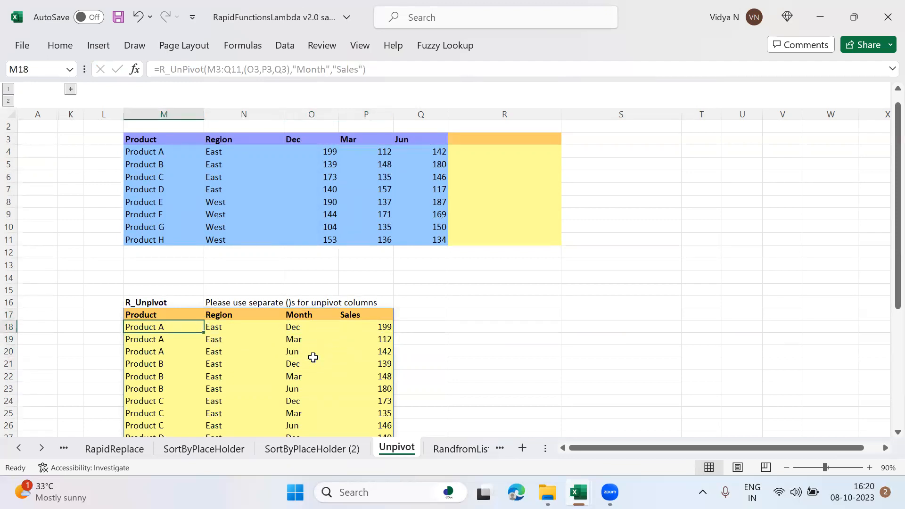
Step: Look through the unpivoted rows from M18 down and compare them with the source product table
key(shift+Right)
key(shift+Right)
key(shift+Right)
key(shift+Down)
key(shift+Down)
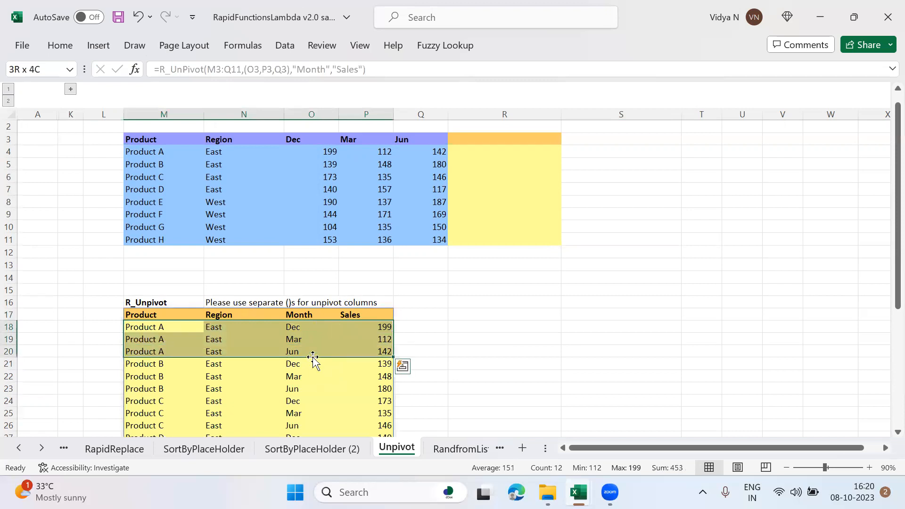
key(shift+Down)
key(shift+Down)
key(shift+Down)
key(shift+Down)
key(shift+Down)
key(shift+Down)
key(shift+Down)
key(shift+Down)
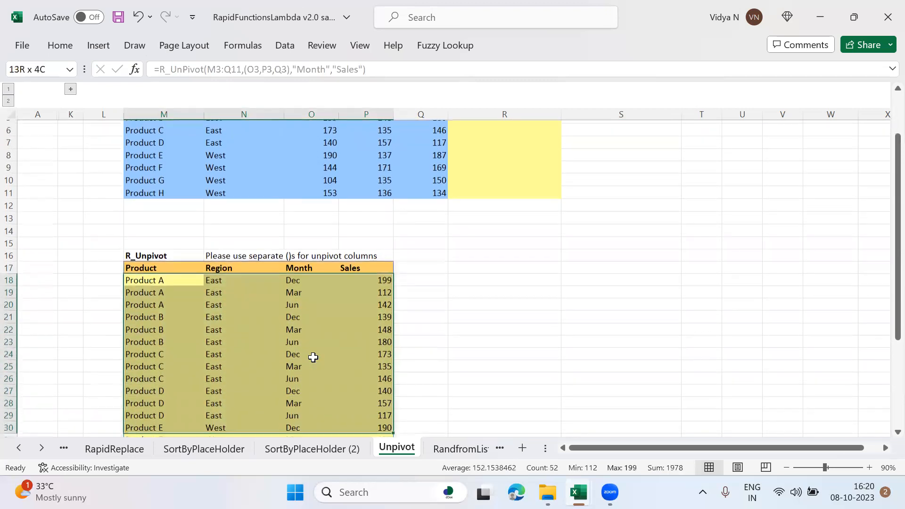
key(Up)
key(Up)
key(Up)
key(Up)
key(Up)
key(Up)
key(Up)
key(Up)
key(Up)
key(Up)
key(Up)
key(Up)
key(Up)
key(Up)
key(Up)
key(Up)
key(Up)
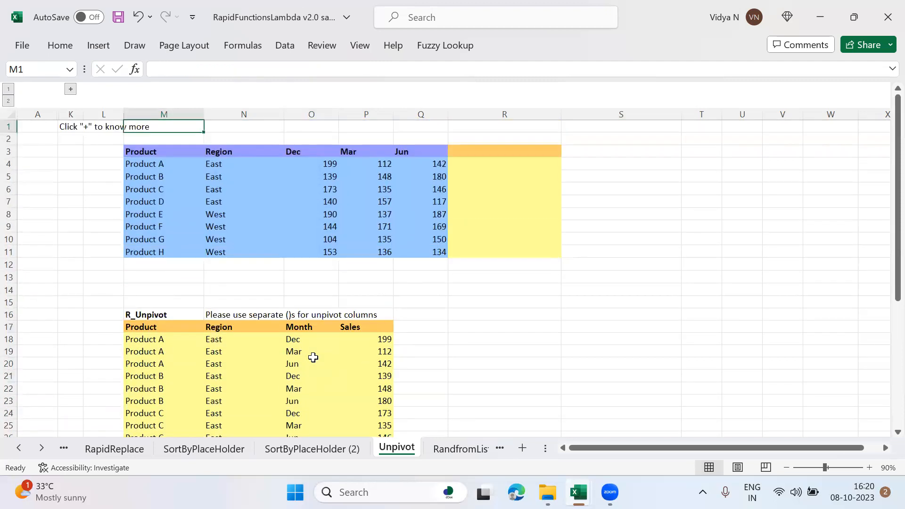
key(Down)
key(Down)
key(Down)
key(Down)
key(Down)
key(Down)
key(Down)
key(Down)
key(Down)
key(Down)
key(Down)
key(Down)
key(Down)
key(Down)
key(Down)
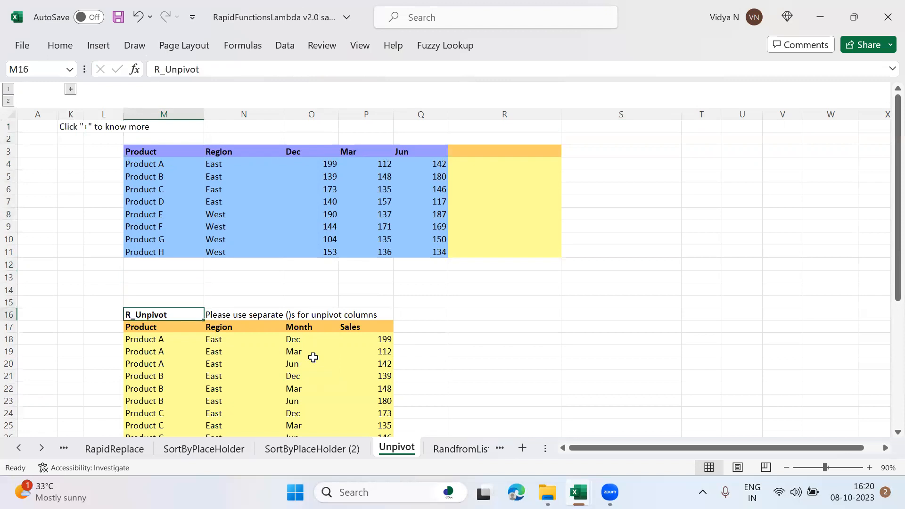
key(Down)
key(Down)
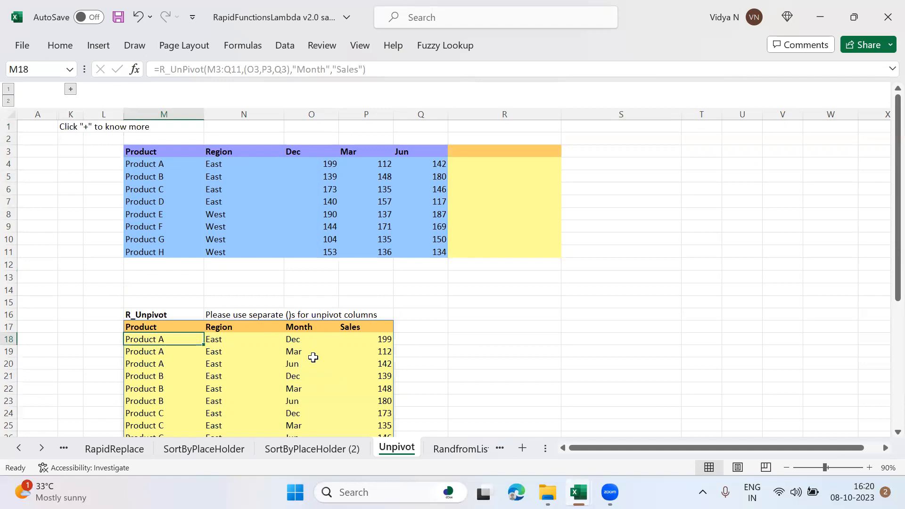
Step: Open the RandfromList sheet and select the whole person list in M5:M26
click(462, 453)
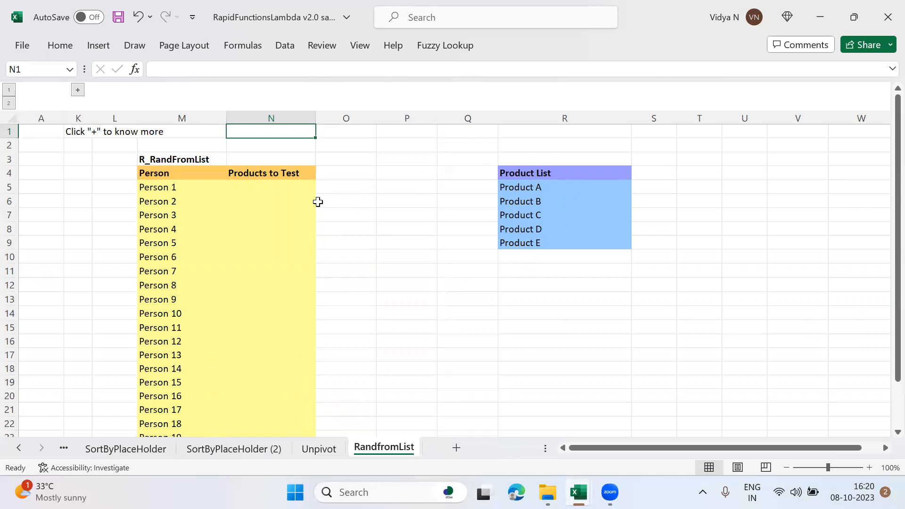
click(177, 187)
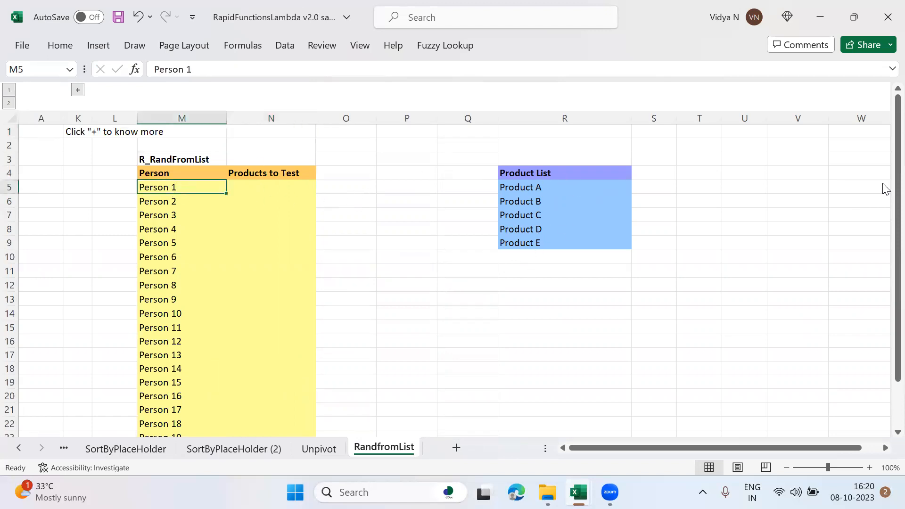
key(ctrl+shift+Down)
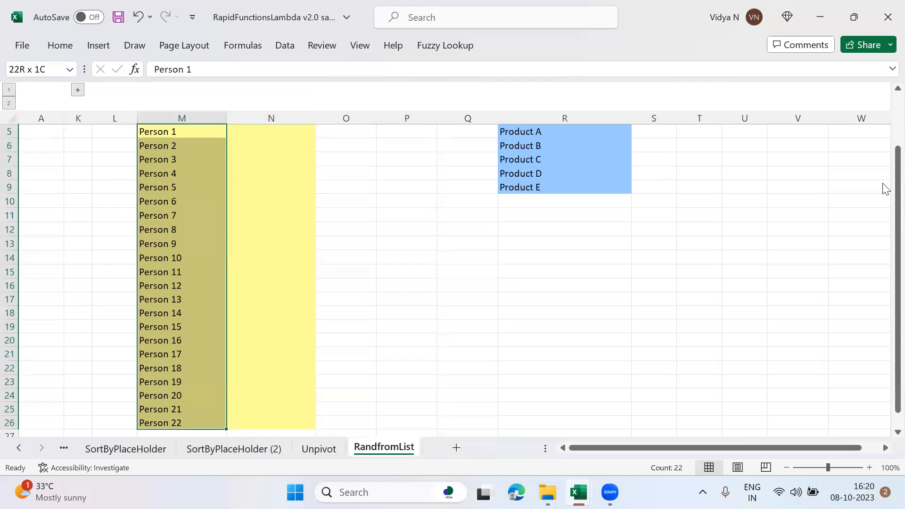
Step: Review the start of the person table, and select products in the Product List from R5 down
key(Up)
key(Up)
key(Down)
key(Down)
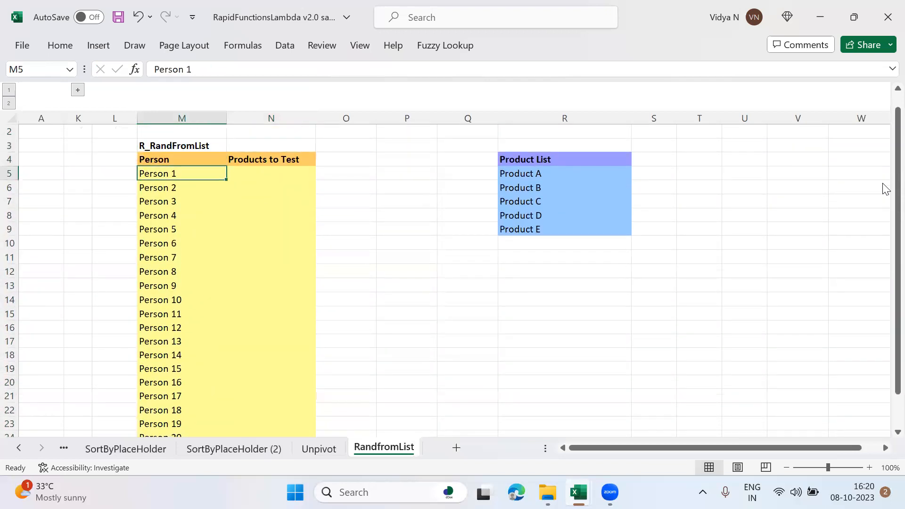
key(Right)
key(Right)
key(Right)
key(Right)
key(Right)
key(ctrl+shift+Down)
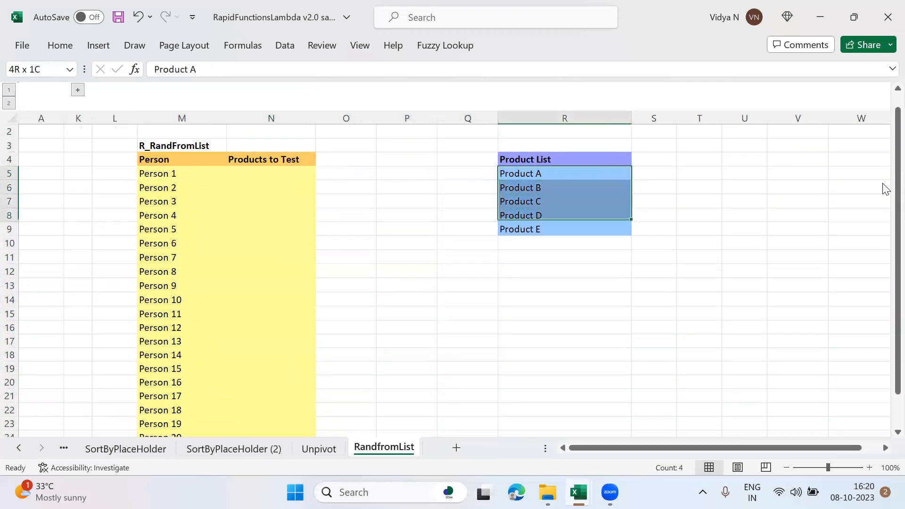
Step: Start an R_RandFromList formula in N5, the first cell under Products to Test
key(Left)
key(Left)
key(Left)
key(Left)
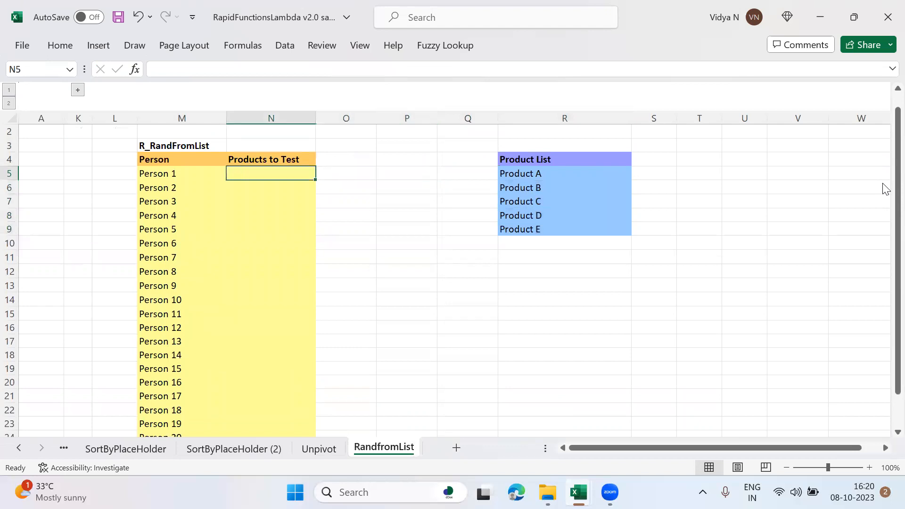
key(Up)
key(Up)
text(=R_)
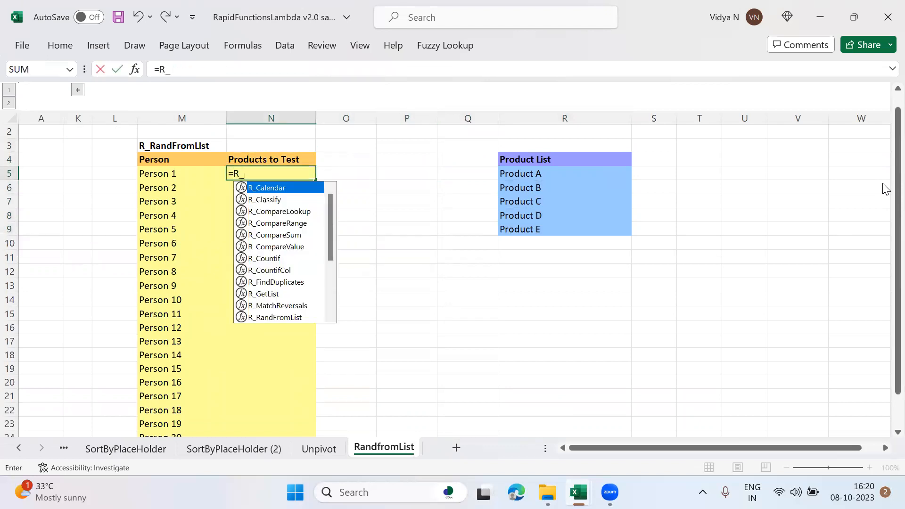
text(Ran)
key(Tab)
Step: Give the R_RandFromList formula the product range R5:R9 and a length of 22, and complete it
key(Right)
key(Right)
key(Right)
key(Right)
key(shift+Down)
key(shift+Down)
key(shift+Down)
key(shift+Down)
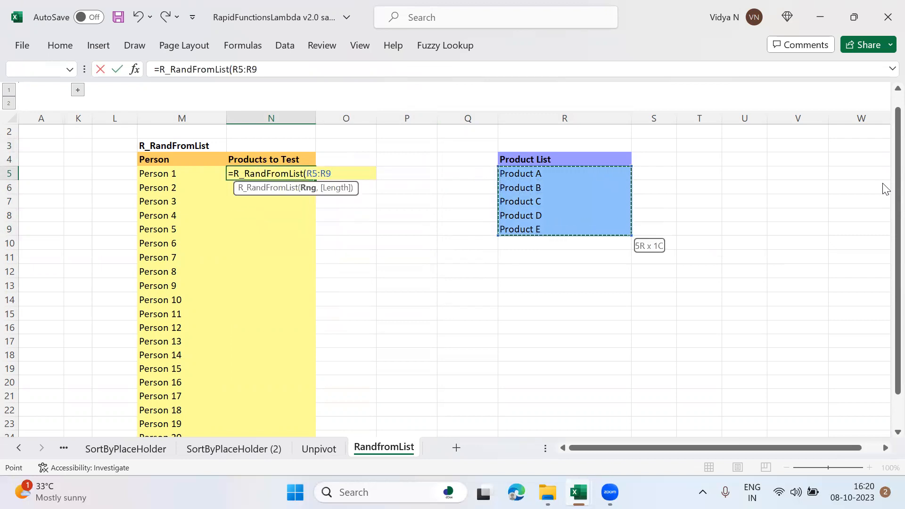
text(,22)
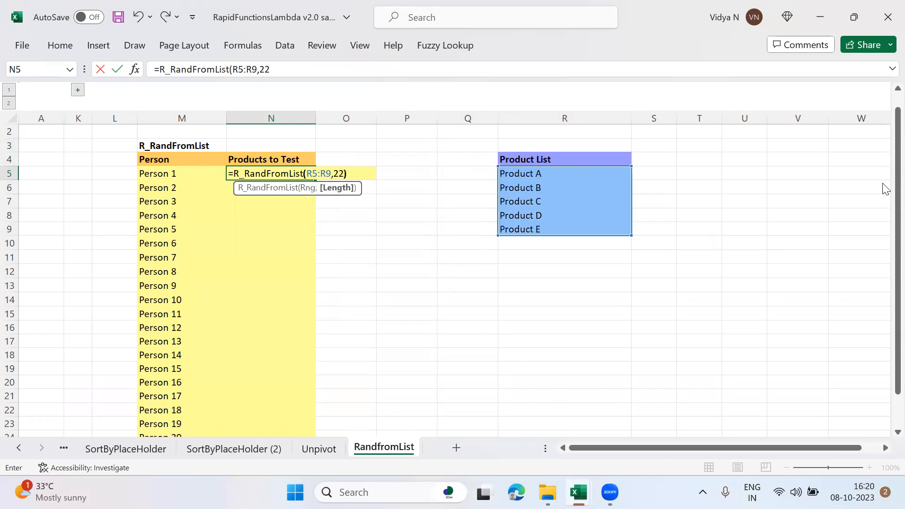
key(Return)
Step: Look through the randomly assigned products in the Products to Test column beside the person list
key(Down)
key(Down)
key(Down)
key(Down)
key(Down)
key(Down)
key(Down)
key(Down)
key(Down)
key(Down)
key(Down)
key(Down)
key(Down)
key(Down)
key(Down)
key(Down)
key(Down)
key(Down)
key(Down)
key(Down)
key(Up)
key(Up)
key(Up)
key(Up)
key(Up)
key(Up)
key(Up)
key(Up)
key(Up)
key(Up)
key(Up)
key(Up)
key(Up)
key(Up)
key(Up)
key(Up)
key(Up)
key(Up)
key(Up)
key(Up)
key(Down)
key(Down)
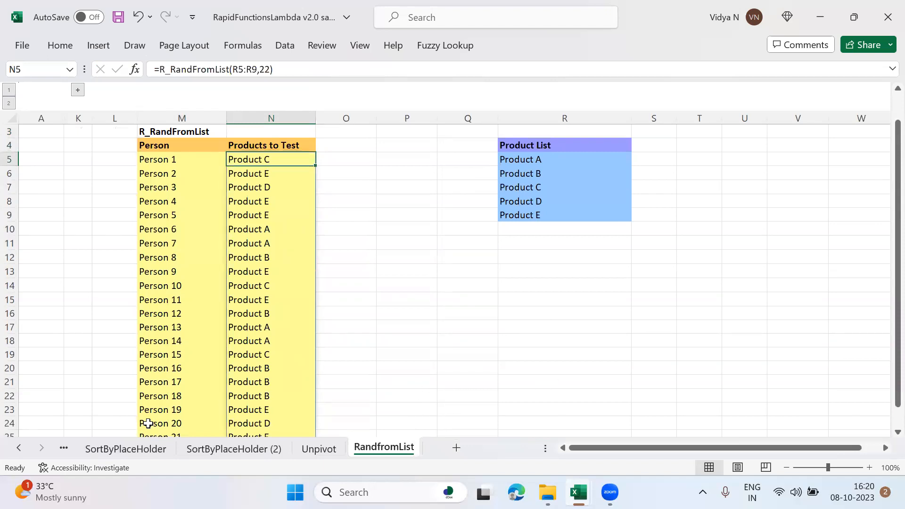
Step: Go to Sheet1 at the start of the workbook and unhide the RapidFunctionsCatelogue sheet
click(21, 446)
click(21, 446)
click(21, 445)
click(20, 446)
click(21, 446)
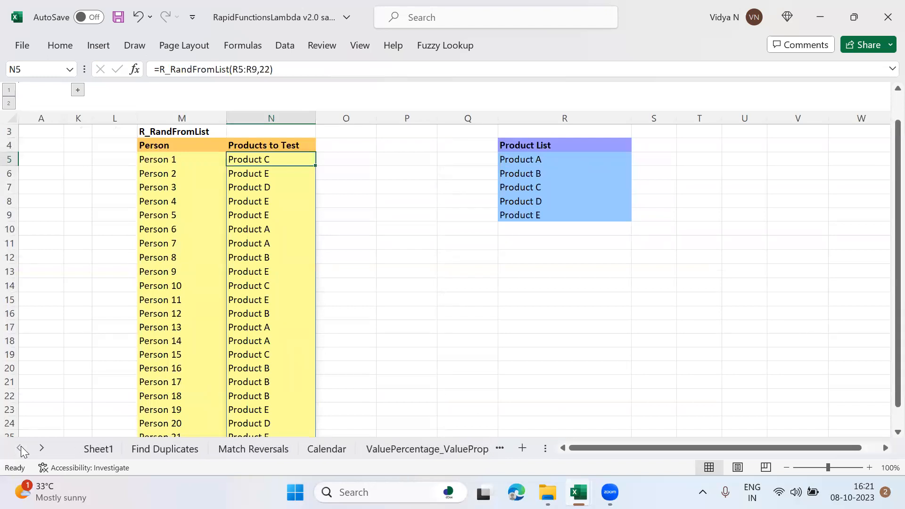
click(99, 449)
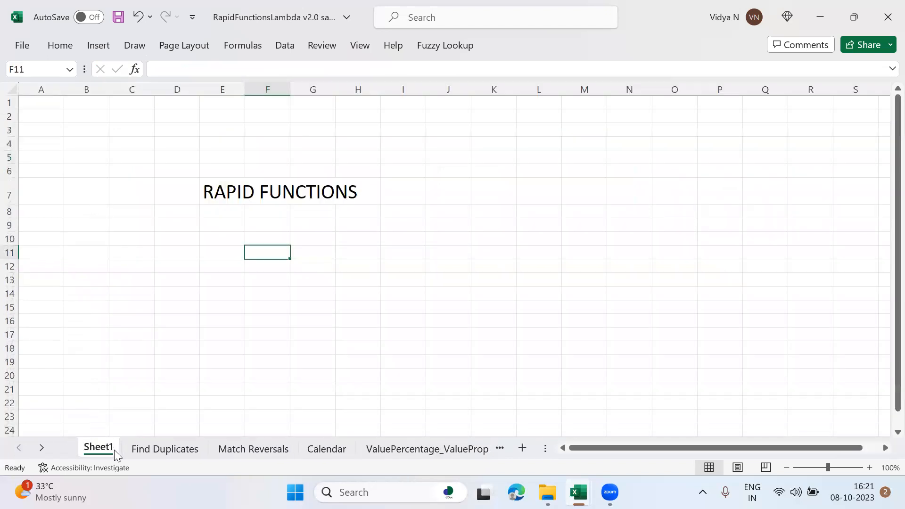
right_click(115, 450)
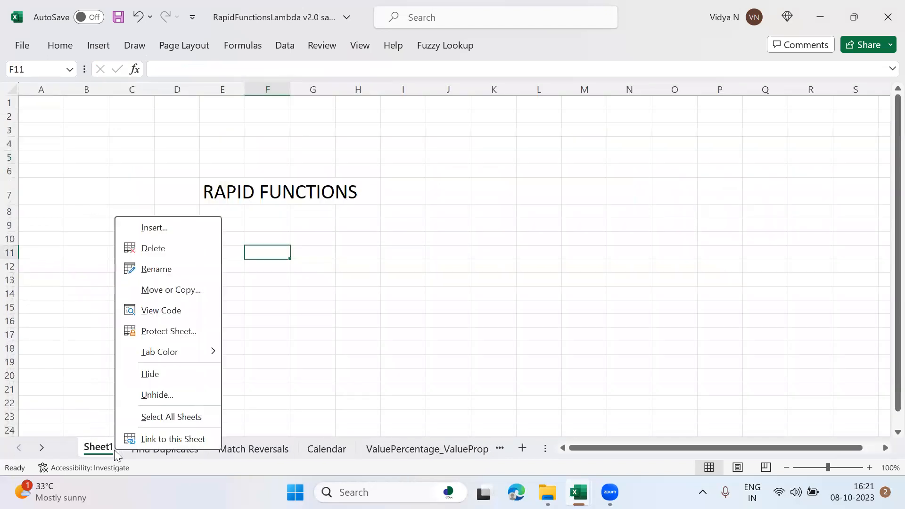
click(158, 396)
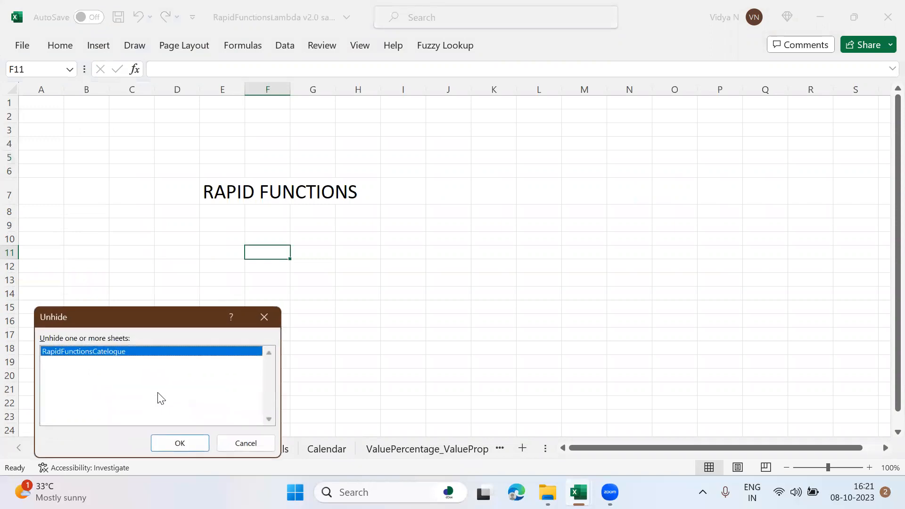
double_click(115, 351)
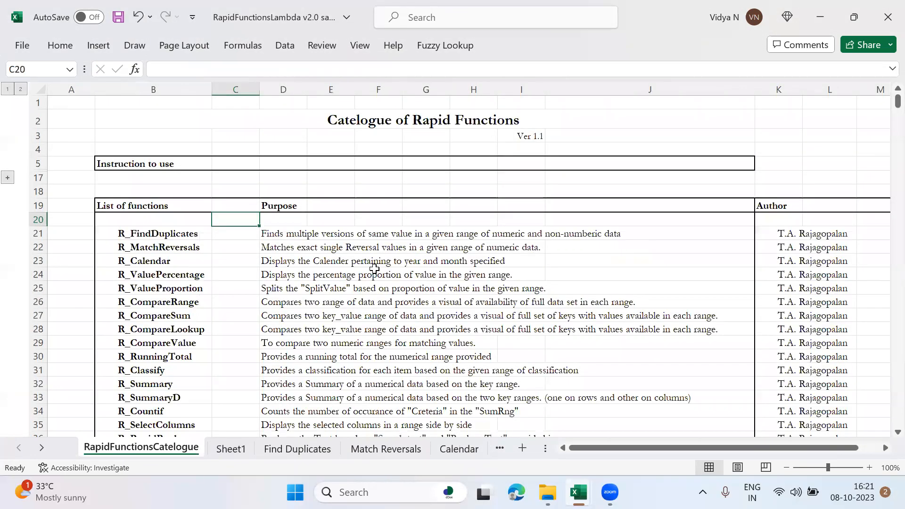
Step: Examine the catalogue's list of functions and their purposes from R_FindDuplicates in B21 down
key(Down)
key(Left)
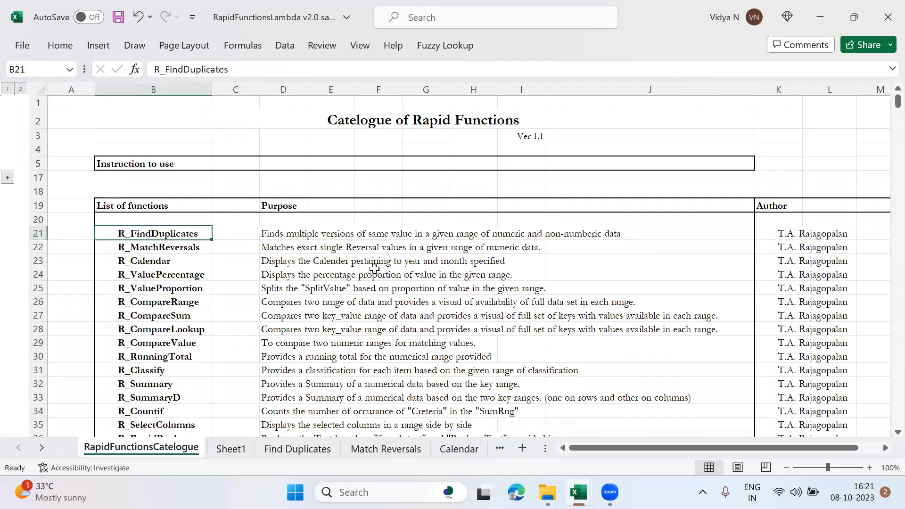
key(Down)
key(Down)
key(Up)
key(Up)
key(Up)
key(Down)
key(shift+Down)
key(shift+Down)
key(shift+Down)
key(shift+Down)
key(shift+Down)
key(shift+Down)
key(shift+Down)
key(shift+Down)
key(shift+Down)
key(shift+Down)
key(shift+Down)
key(shift+Down)
key(shift+Down)
key(shift+Down)
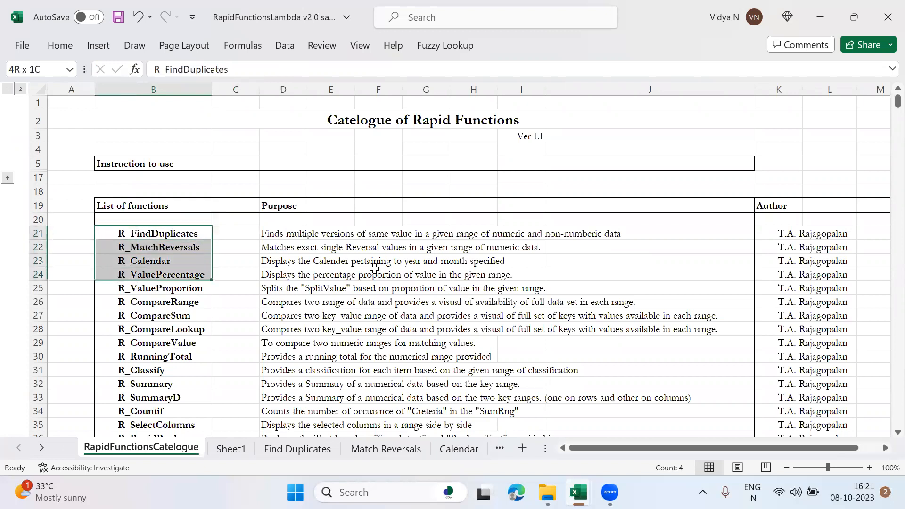
Step: Read the usage, syntax and argument explanations of R_FindDuplicates and R_MatchReversals below the function list
key(Down)
key(Down)
key(Down)
key(Down)
key(Down)
key(Down)
key(Down)
key(Down)
key(Down)
key(Down)
key(Down)
key(Down)
key(Down)
key(Down)
key(Down)
key(Down)
key(Down)
key(Down)
key(Down)
key(Down)
key(Down)
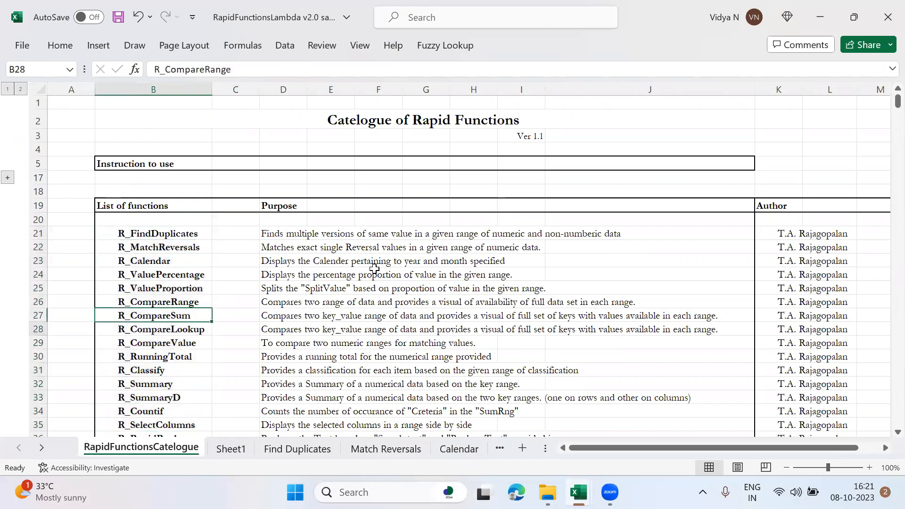
key(Down)
key(Down)
key(Down)
key(Down)
key(Down)
key(Down)
key(Down)
key(Down)
key(Down)
key(Down)
key(Down)
key(Down)
key(Down)
key(Down)
key(Down)
key(Down)
key(Down)
key(Down)
key(Down)
key(Down)
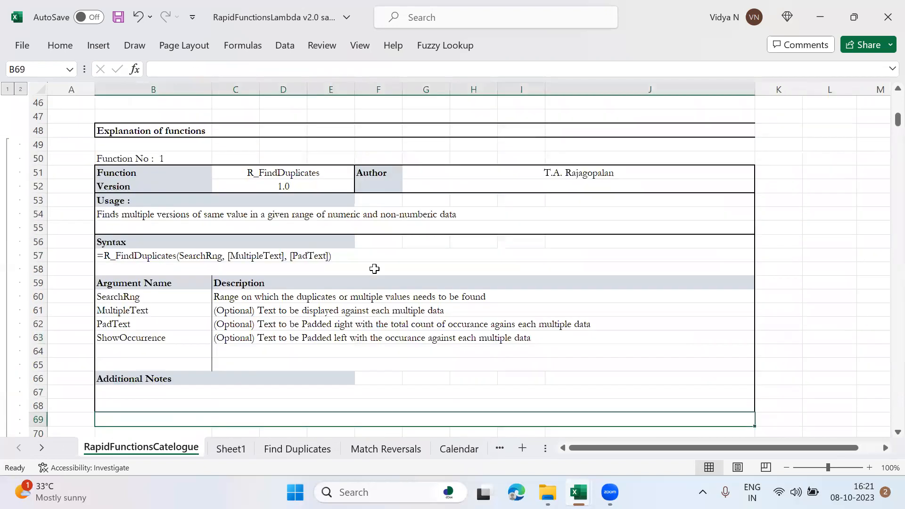
key(Down)
key(Down)
key(Down)
key(Down)
key(Down)
key(Up)
key(Up)
key(Up)
key(Up)
key(Up)
key(Up)
key(Right)
key(Down)
key(Down)
key(Down)
key(Down)
key(Down)
key(Down)
Step: Read the syntax and argument descriptions of R_Calendar and R_ValuePercentage in the catalogue
key(Down)
key(Down)
key(Down)
key(Down)
key(Down)
key(Down)
key(Down)
key(Down)
key(Down)
key(Down)
key(Down)
key(Down)
key(Down)
key(Down)
key(Down)
key(Down)
key(Down)
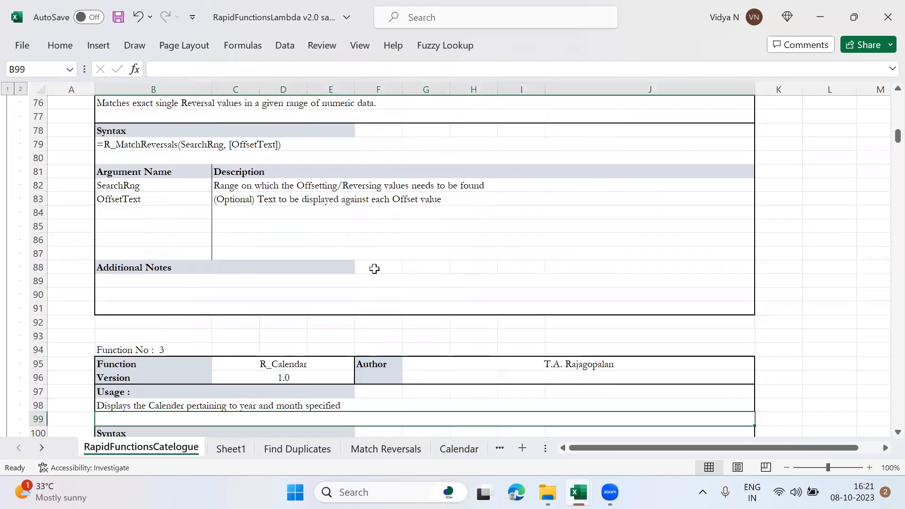
key(Down)
key(Down)
key(Down)
key(Down)
key(Down)
key(Down)
key(Down)
key(Down)
key(Down)
key(Down)
key(Down)
key(Down)
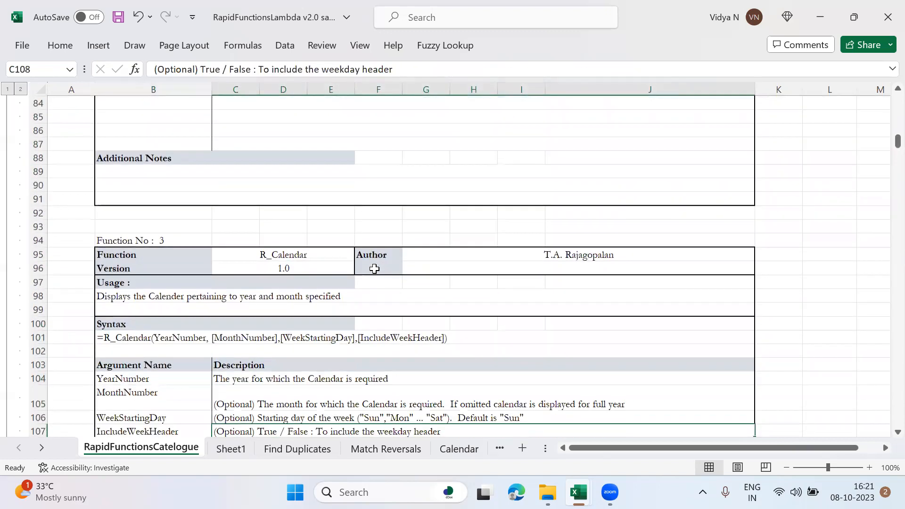
key(Down)
key(Down)
key(Down)
key(Down)
key(Down)
key(Down)
key(Down)
key(Down)
key(Down)
key(Down)
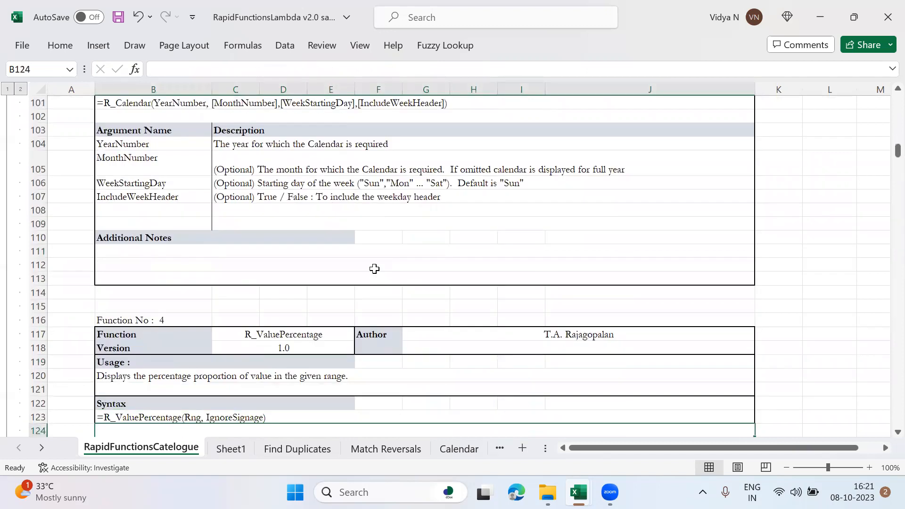
key(Up)
key(Up)
key(Up)
key(Up)
key(Up)
key(Up)
key(Up)
key(Up)
key(Up)
key(Up)
key(Up)
key(Up)
key(Up)
key(Up)
key(Up)
key(Up)
key(Up)
key(Up)
key(Up)
key(Up)
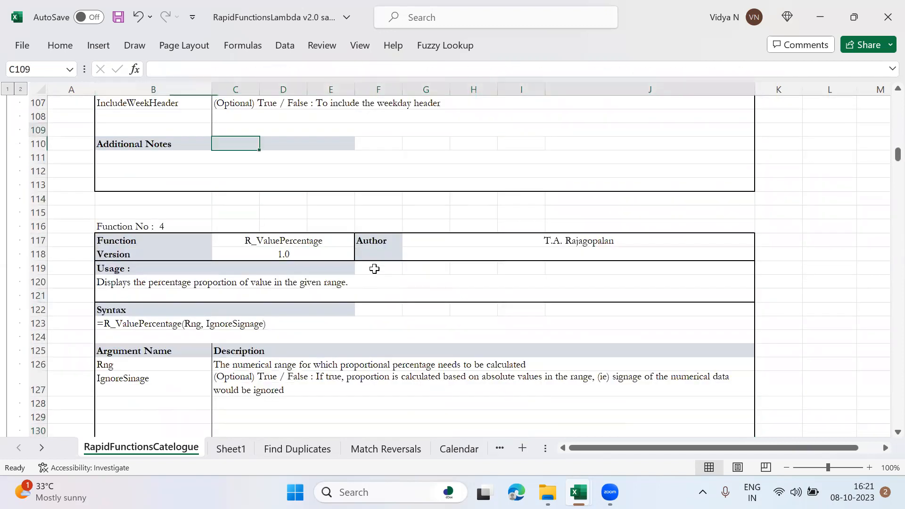
Step: Return past the end of the function list to cell C1 of the catalogue sheet
key(Up)
key(Up)
key(Up)
key(Up)
key(Up)
key(Up)
key(Up)
key(Up)
key(Up)
key(Up)
key(Up)
key(Up)
key(Up)
key(Up)
key(Up)
key(Up)
key(Up)
key(Up)
key(Up)
key(Up)
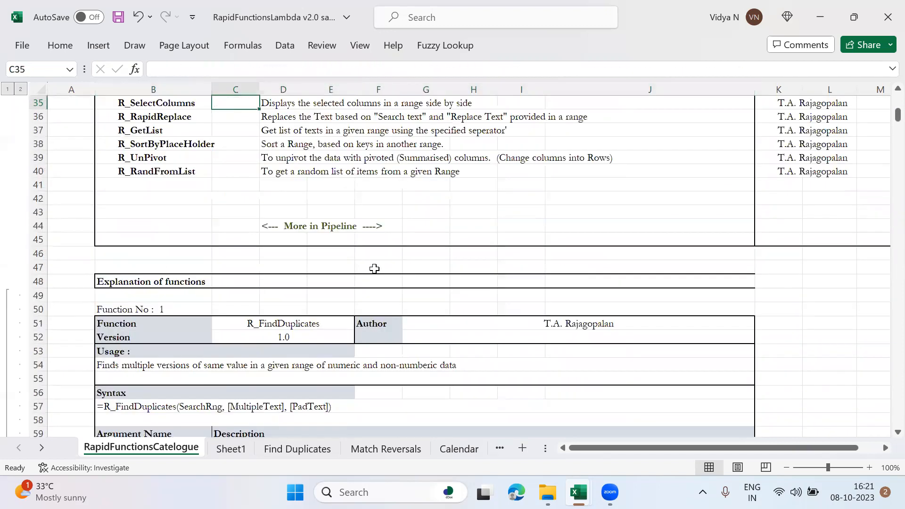
key(Up)
key(Up)
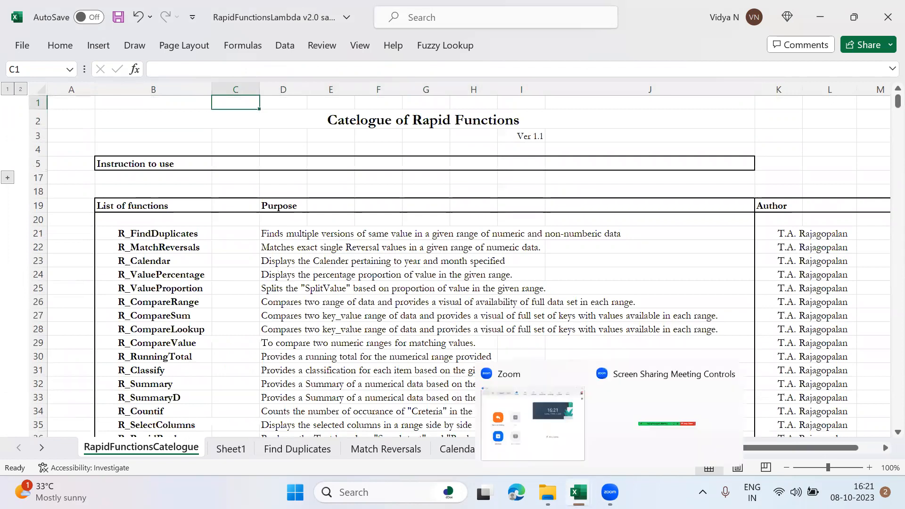
Step: Switch to the RapidFunctionsLambda v2.0 workbook and view its Find Duplicates, Match Reversals and ValuePercentage_ValueProportion sheets
mouse_move(579, 490)
click(657, 439)
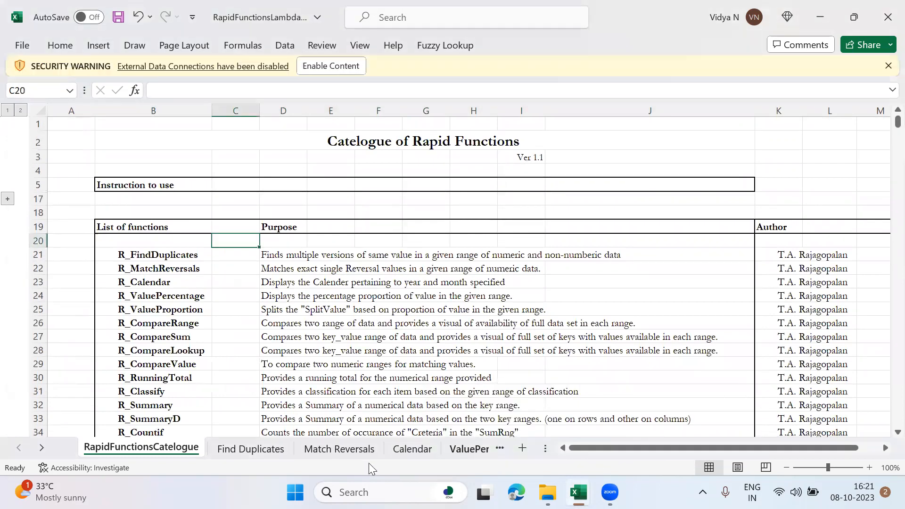
click(251, 449)
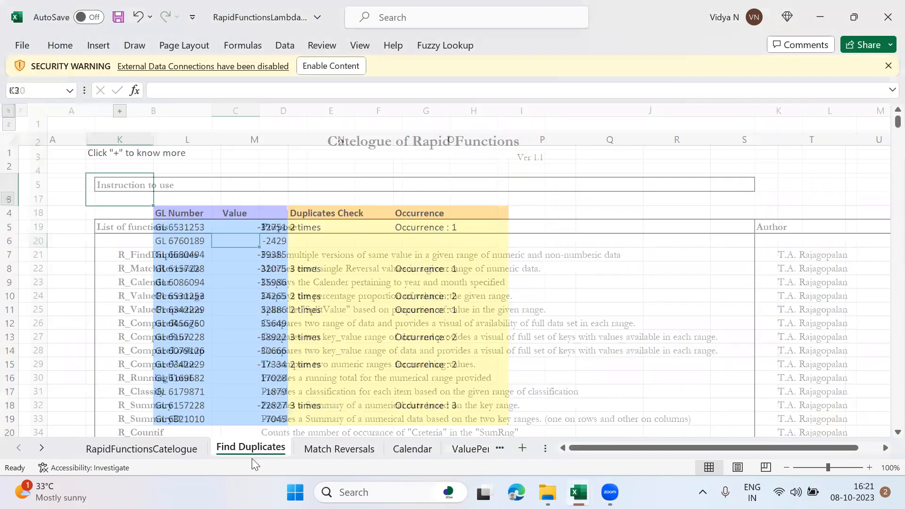
click(336, 450)
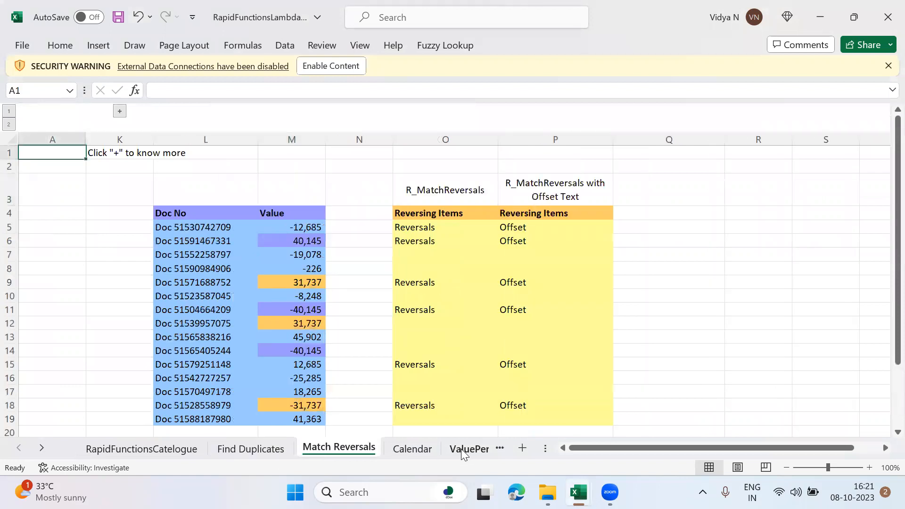
click(464, 450)
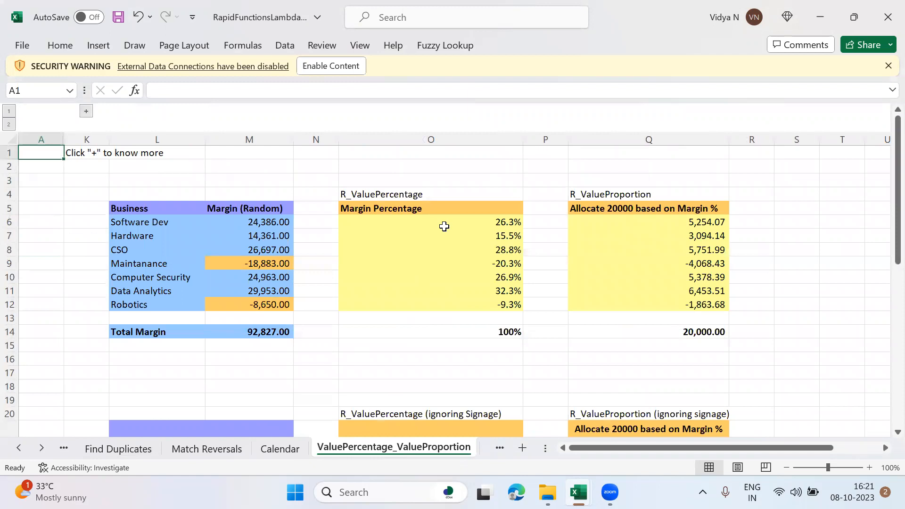
Step: Inspect the R_ValuePercentage formula in O6, and go back to the RapidFunctionsCatelogue sheet
click(444, 227)
click(18, 449)
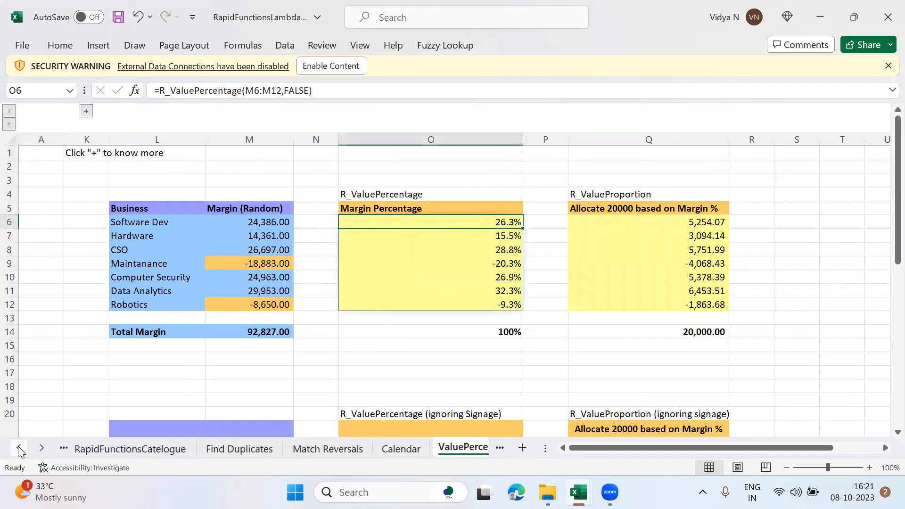
click(124, 450)
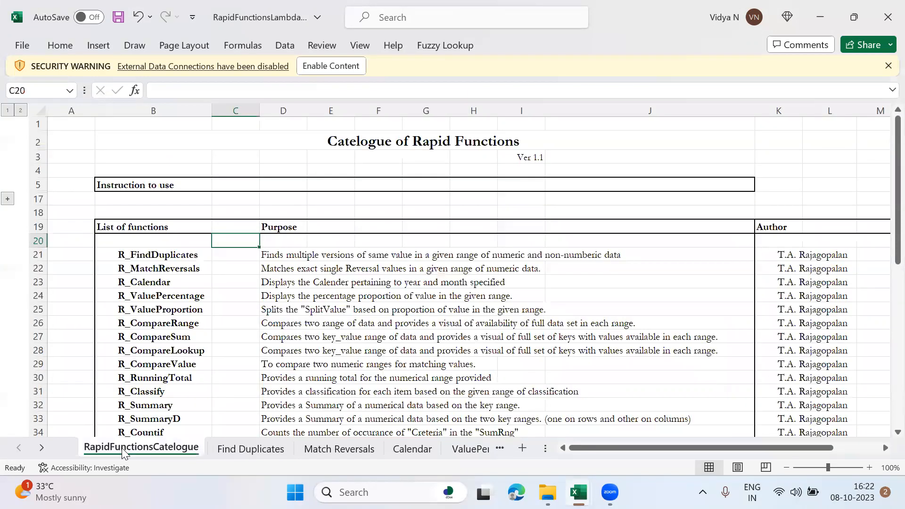
Step: Switch back to the RapidFunctionsLambda v2.0 sample workbook, showing its function catalogue
mouse_move(579, 492)
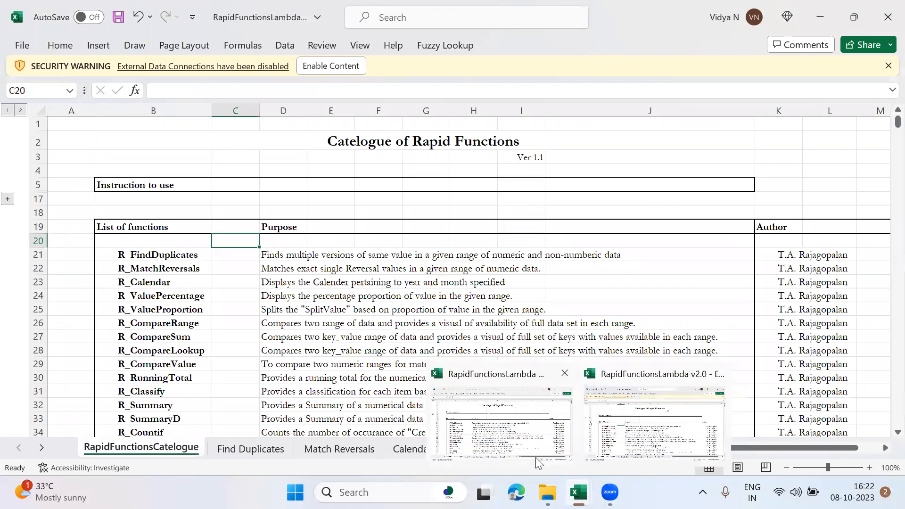
click(509, 441)
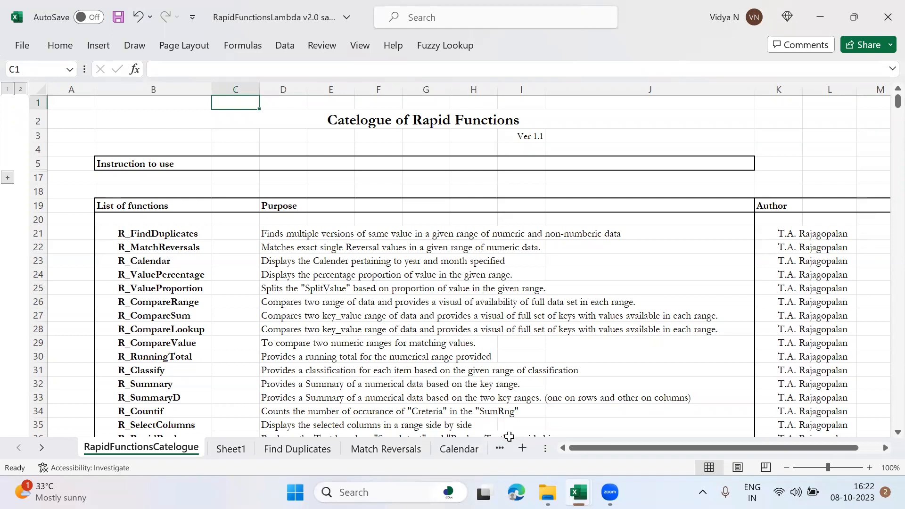
key(Down)
key(Up)
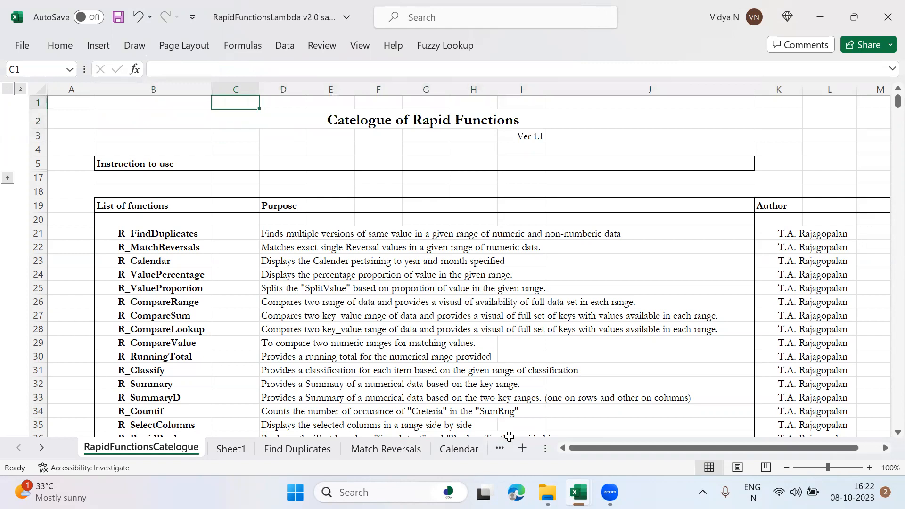